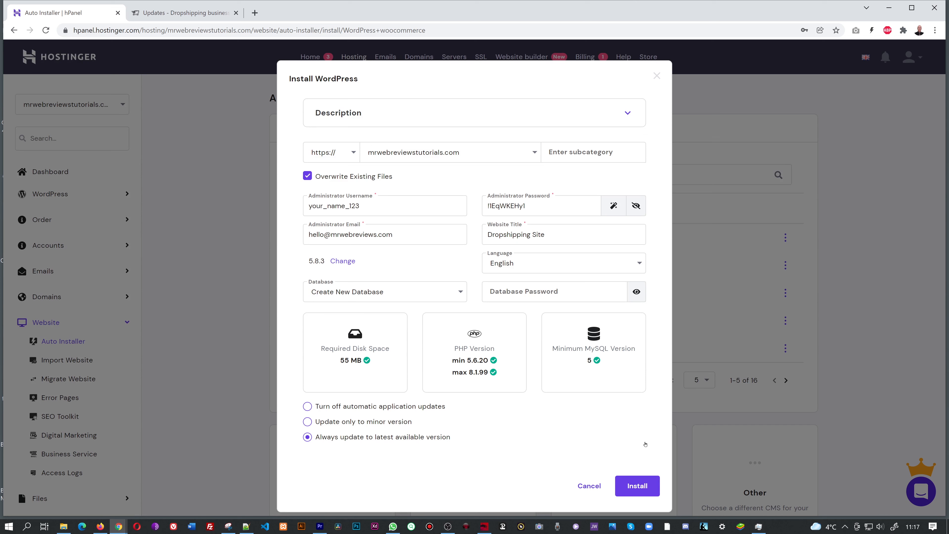
Install WordPress with the entered settings on mrwebreviewstutorials.com and open the new site for editing from its hosting dashboard.
left_click(644, 490)
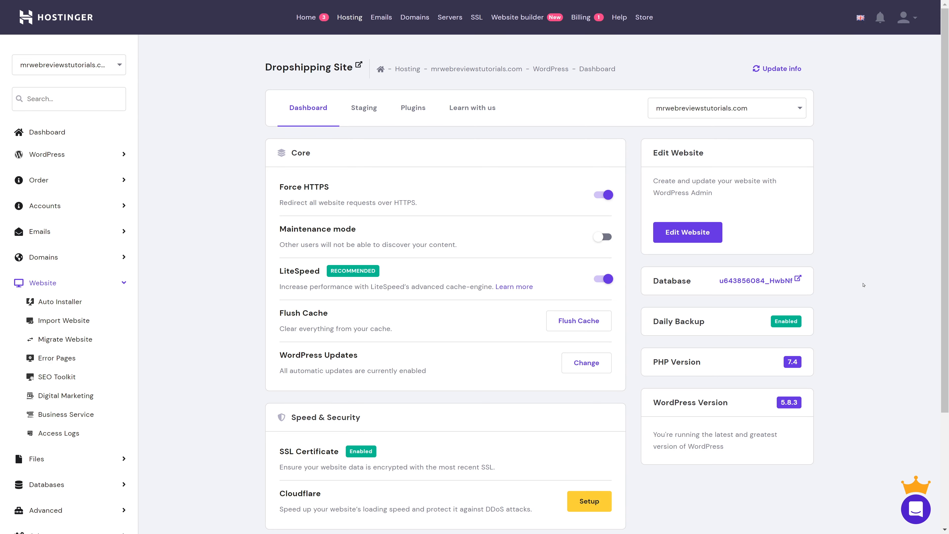
scroll(864, 284, "down", 3)
scroll(863, 284, "down", 2)
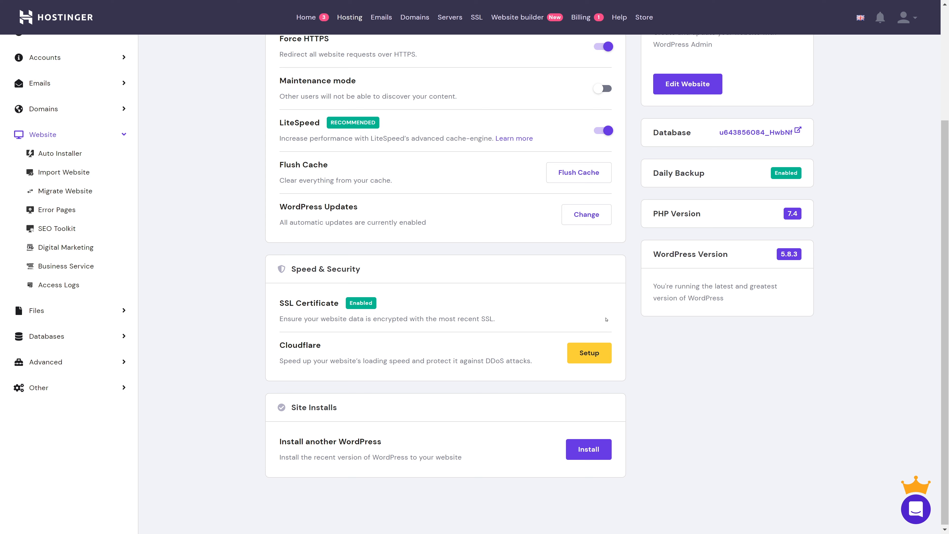
scroll(628, 327, "up", 4)
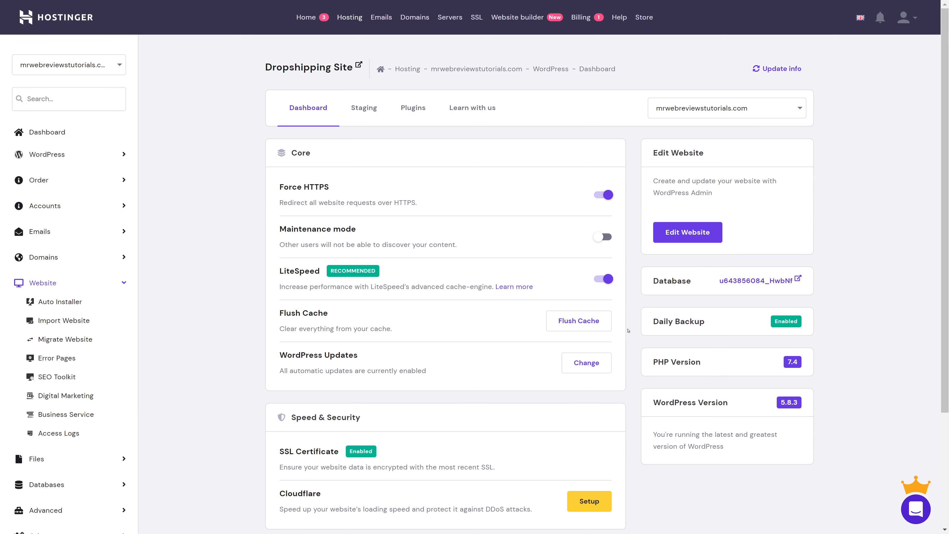
left_click(693, 238)
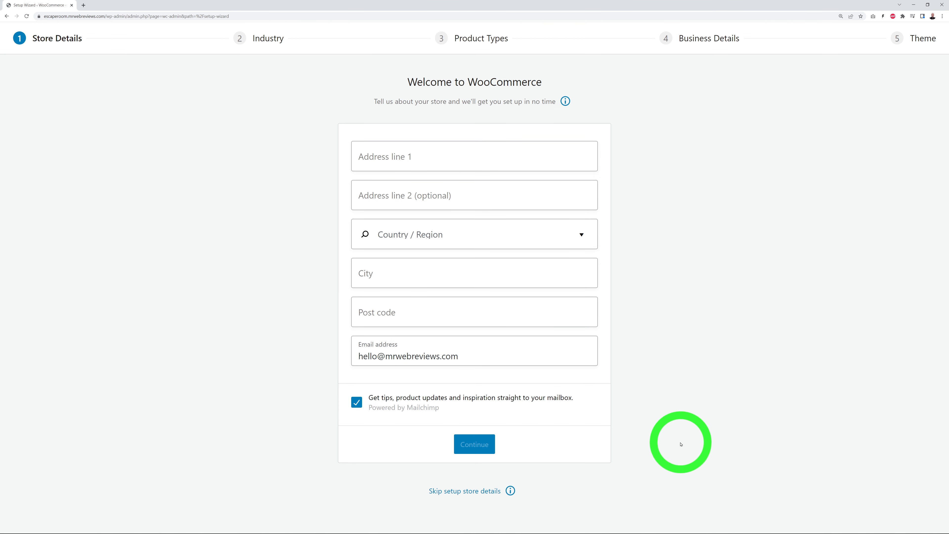
Skip the WooCommerce store details setup, decline usage tracking and dismiss the welcome introduction.
left_click(473, 491)
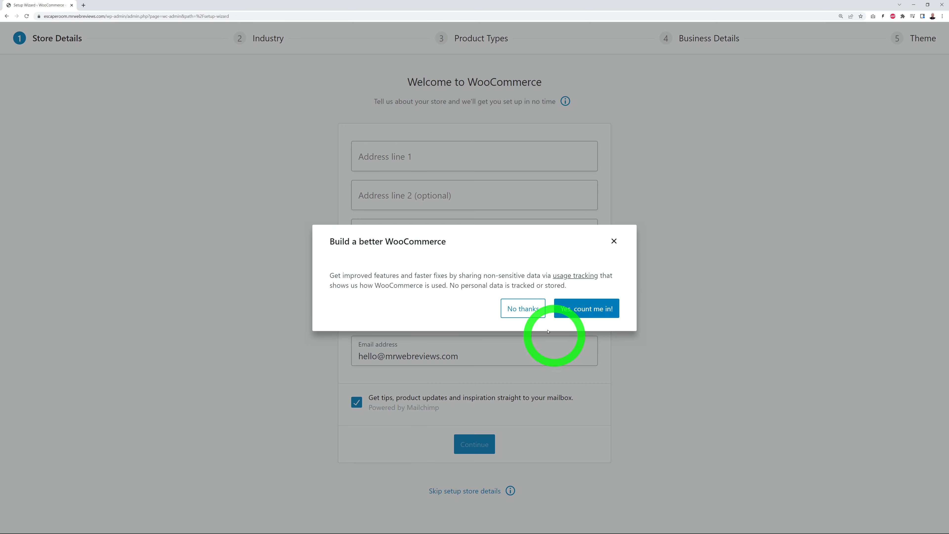
left_click(525, 312)
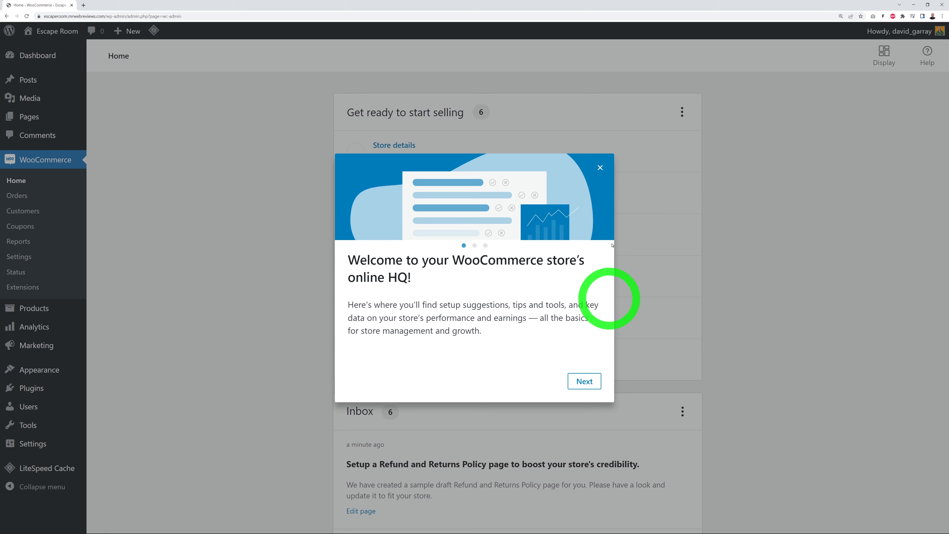
left_click(600, 168)
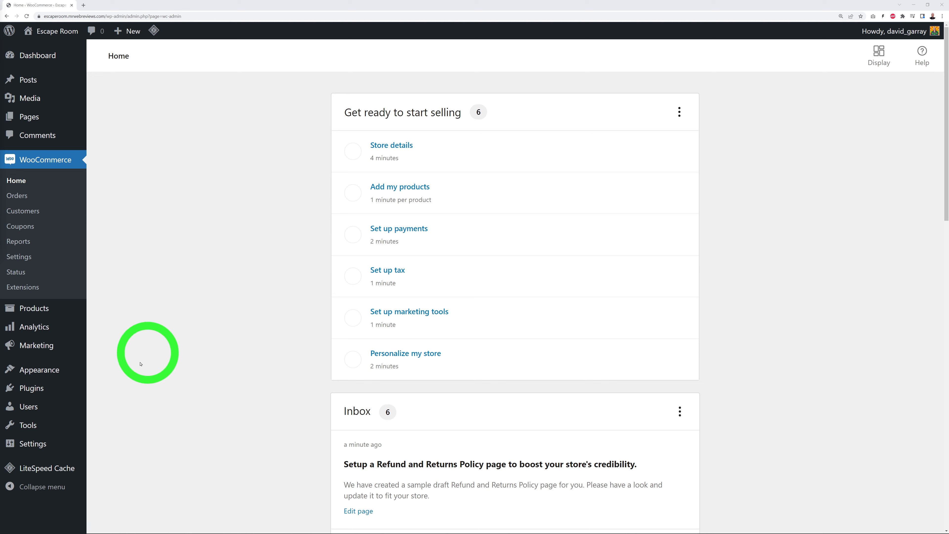
Delete the Akismet Anti-Spam and Hello Dolly plugins in bulk, and deactivate the LiteSpeed Cache plugin.
left_click(39, 389)
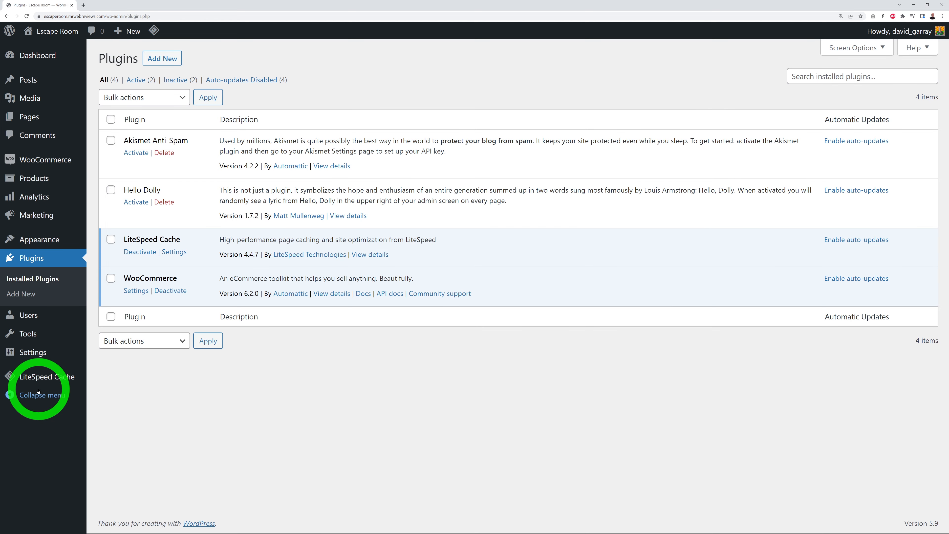
left_click(110, 140)
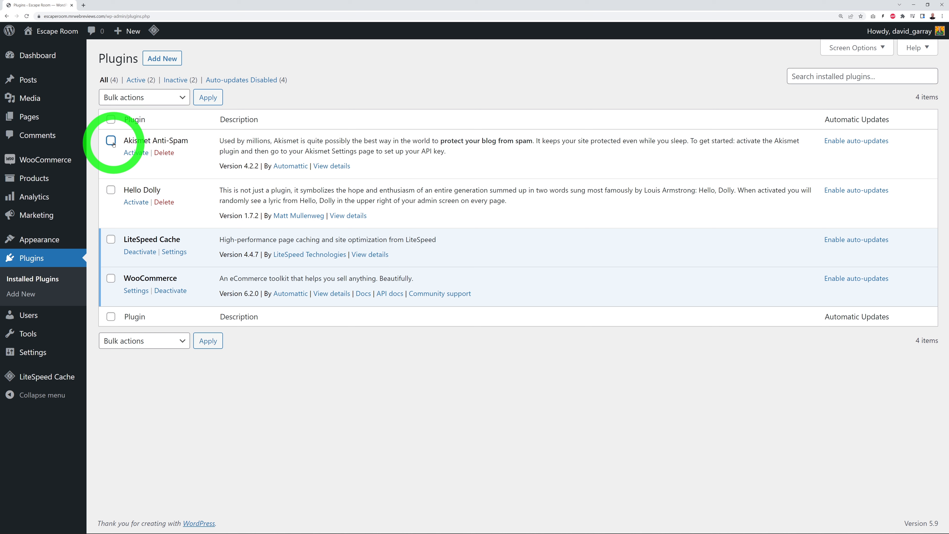
left_click(110, 189)
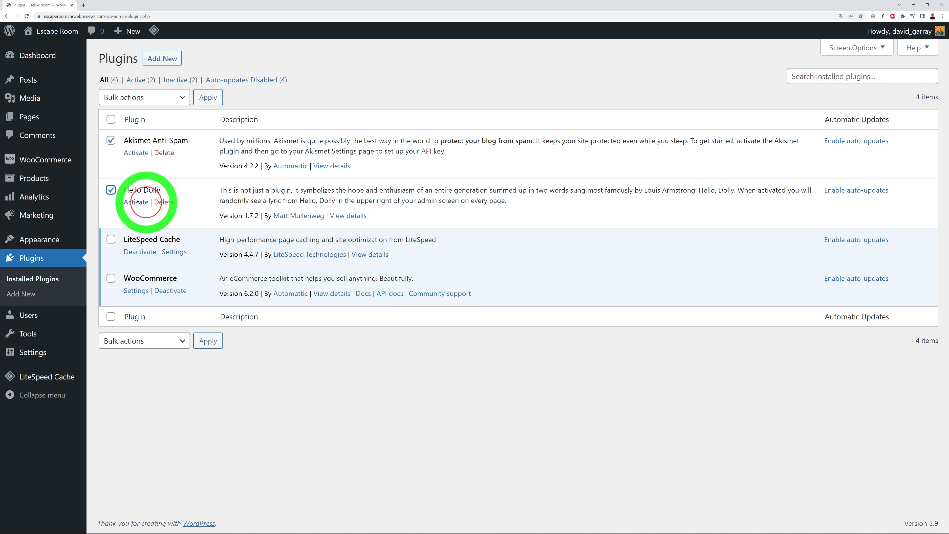
left_click(181, 97)
left_click(148, 153)
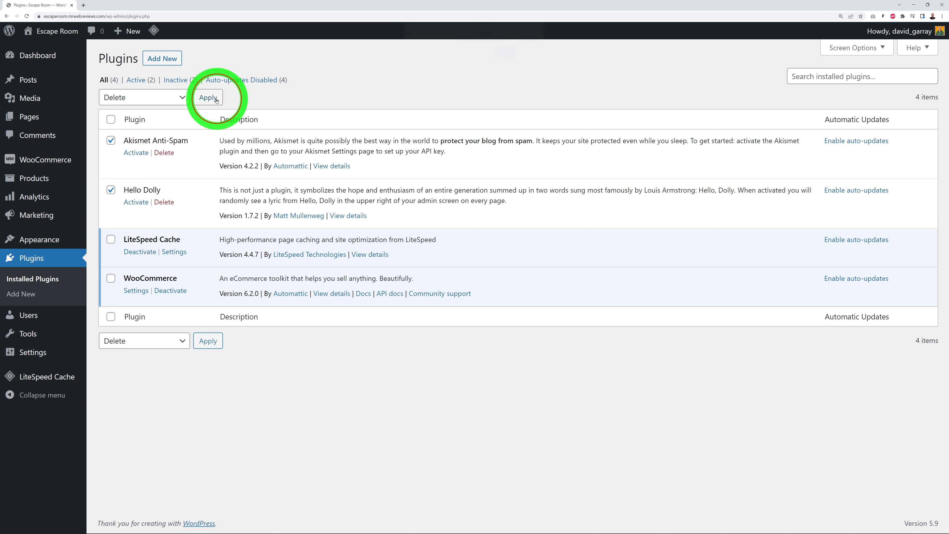
left_click(208, 97)
left_click(504, 57)
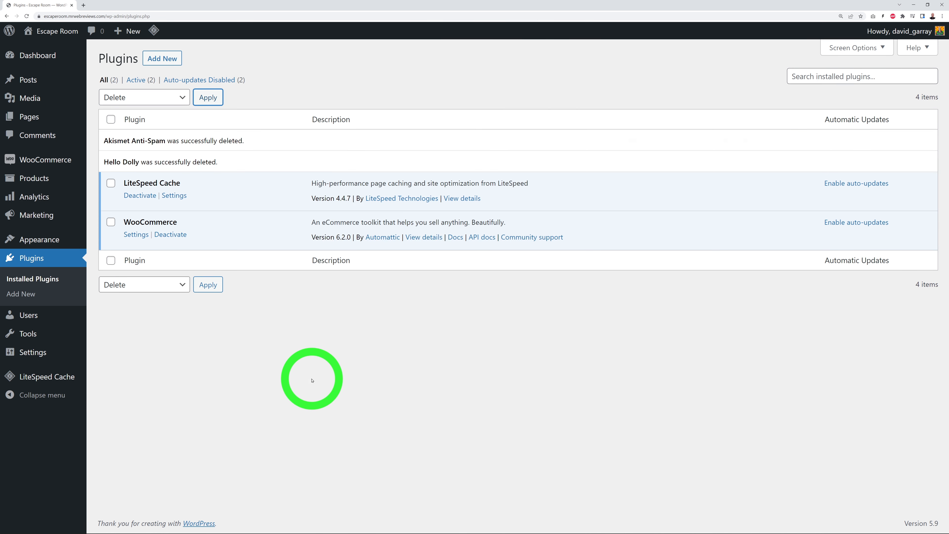
left_click(138, 196)
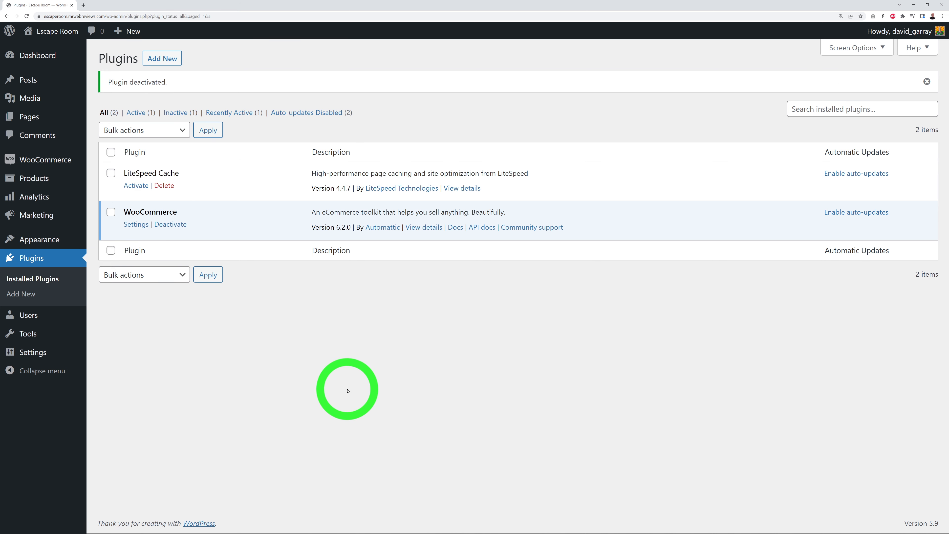
Set the site's tagline to "With Mr Web Reviews" in the general settings and save the changes.
mouse_move(36, 352)
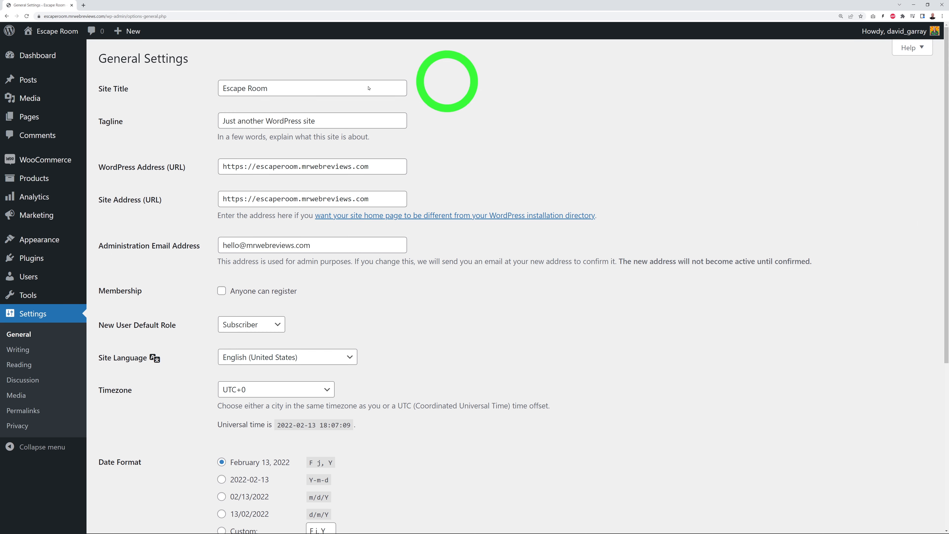
left_click_drag(220, 88, 295, 90)
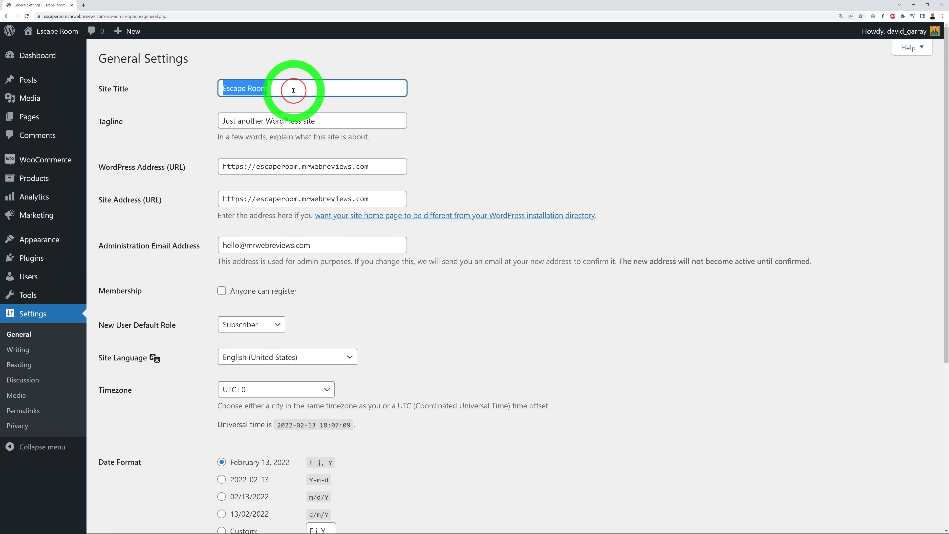
left_click(503, 114)
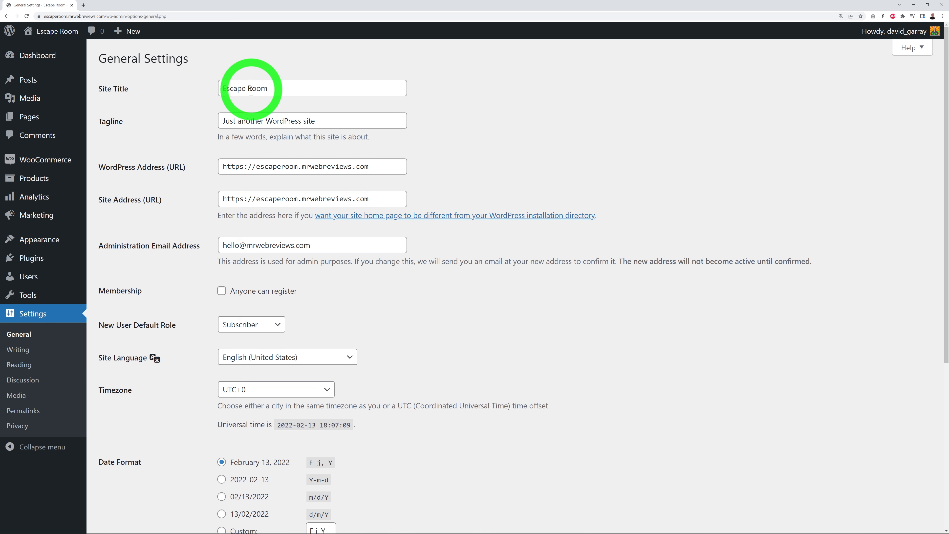
left_click_drag(220, 121, 554, 127)
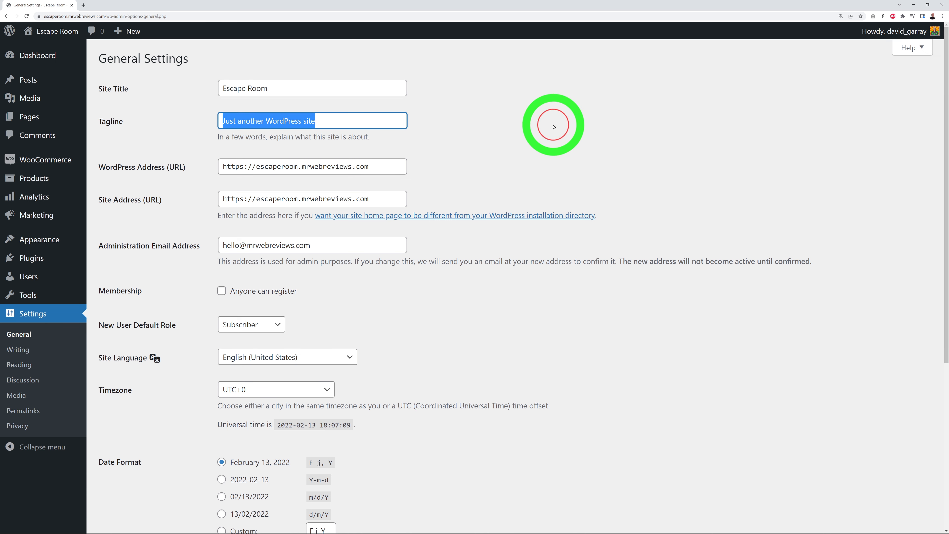
type("With Mr Web Revie")
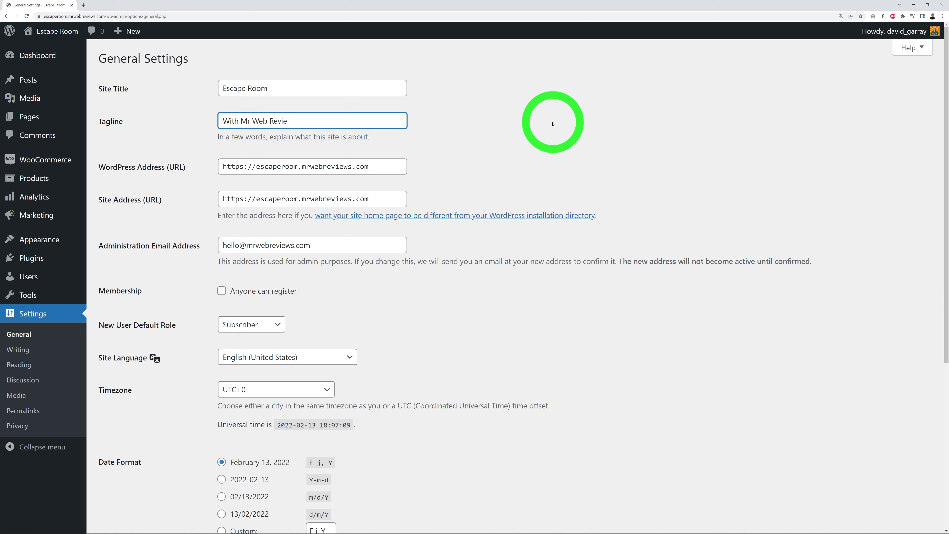
type("ws")
left_click(553, 124)
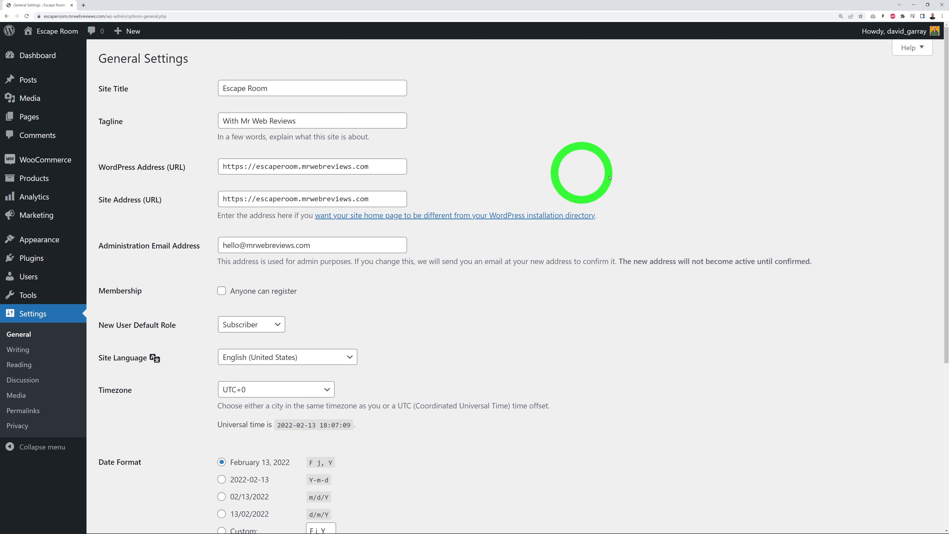
scroll(633, 196, "down", 1)
scroll(634, 196, "down", 4)
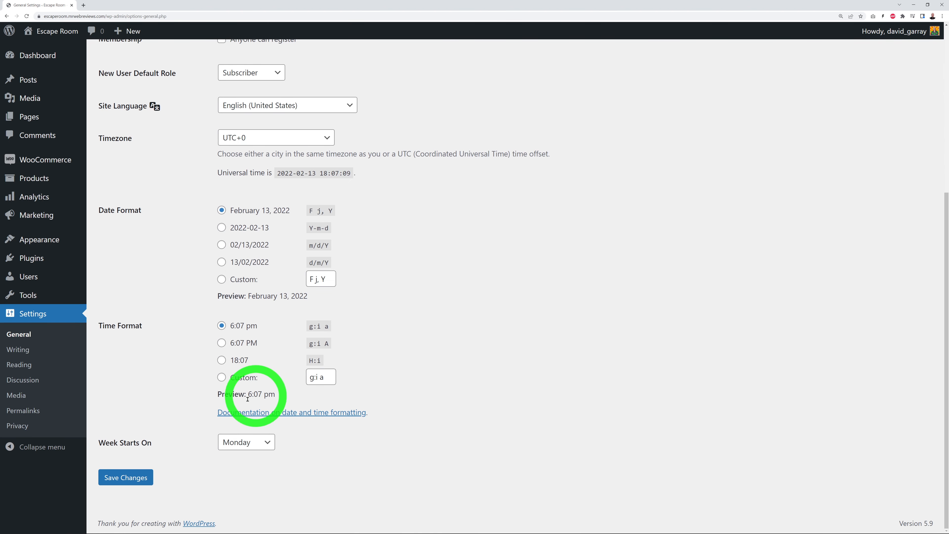
left_click(136, 479)
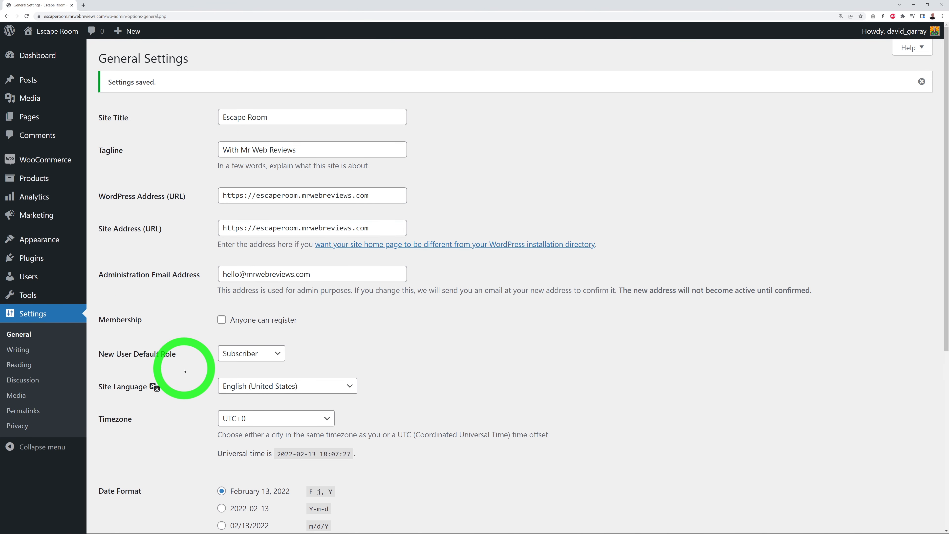
Set the site's permalink structure to Post name and save the permalink settings.
left_click(28, 410)
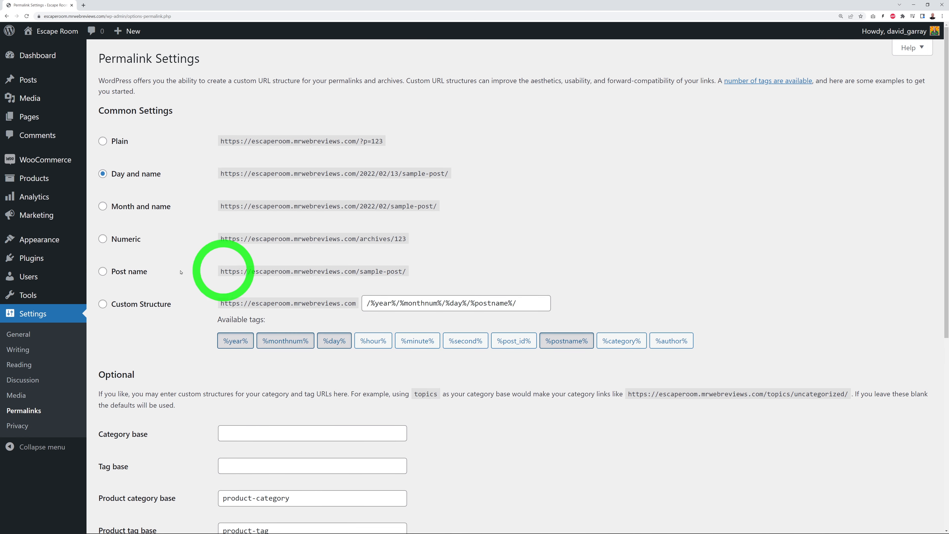
left_click(103, 272)
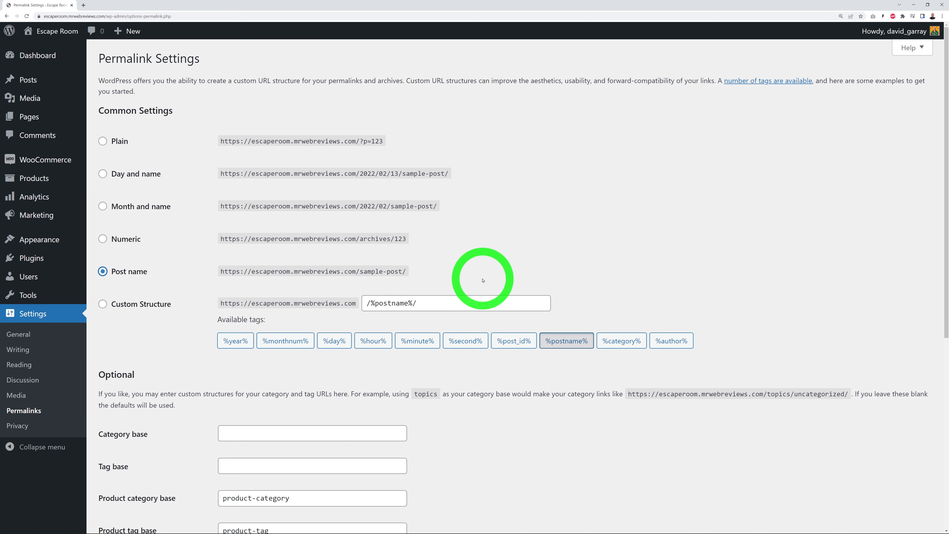
scroll(504, 260, "down", 7)
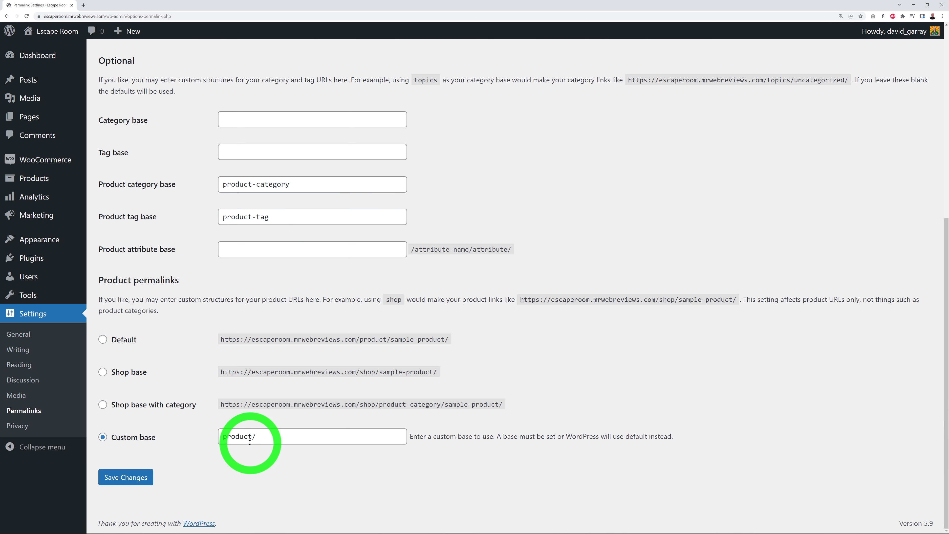
left_click(135, 472)
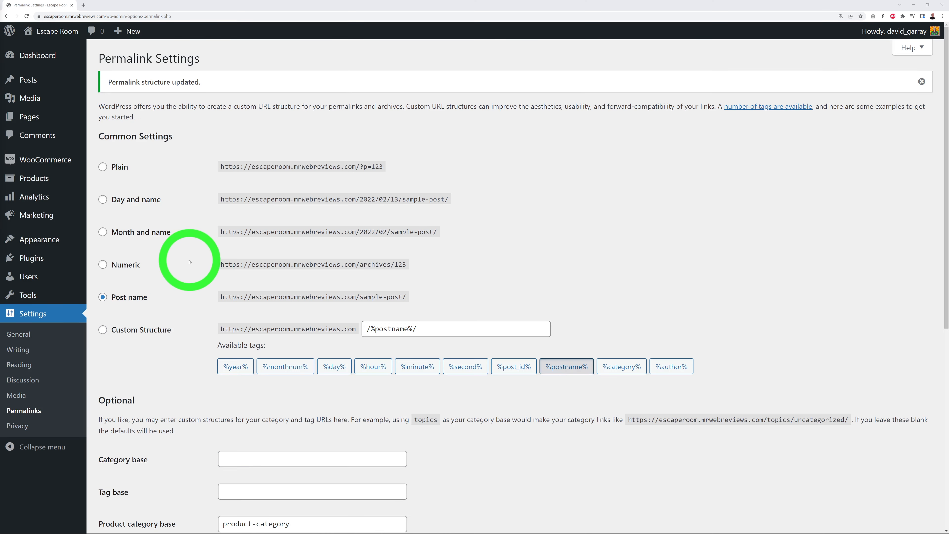
Open the installed themes page, and view the live site's homepage in a new tab to examine its current design.
left_click(39, 246)
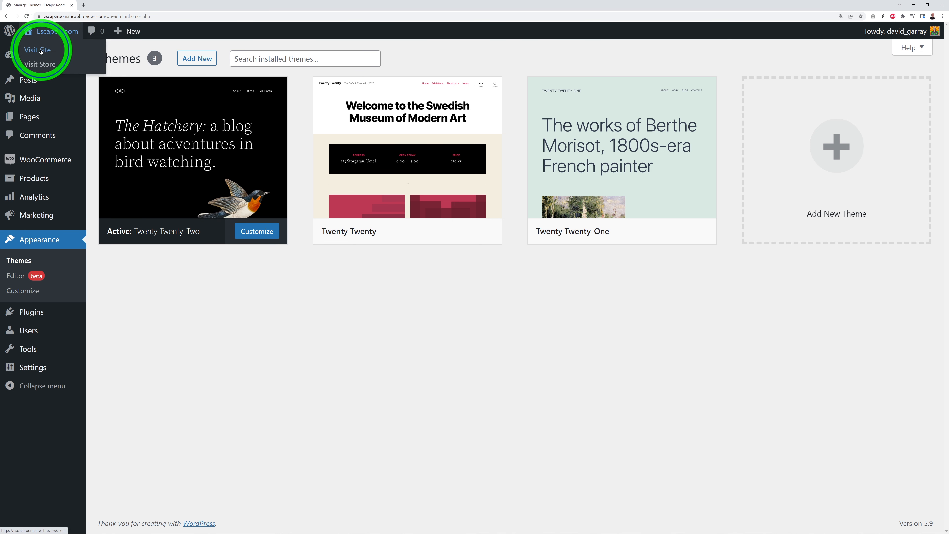
right_click(41, 46)
left_click(60, 52)
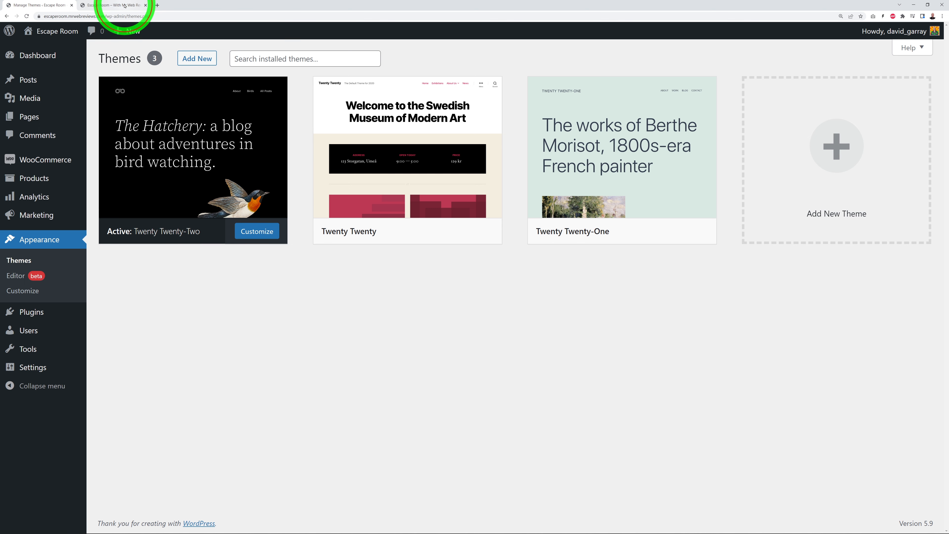
left_click(100, 4)
scroll(695, 243, "down", 4)
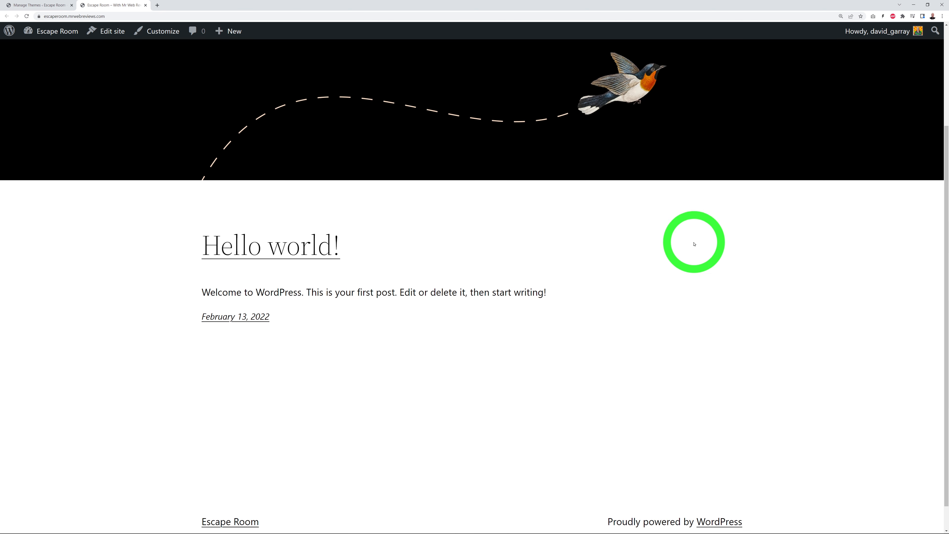
scroll(705, 256, "up", 4)
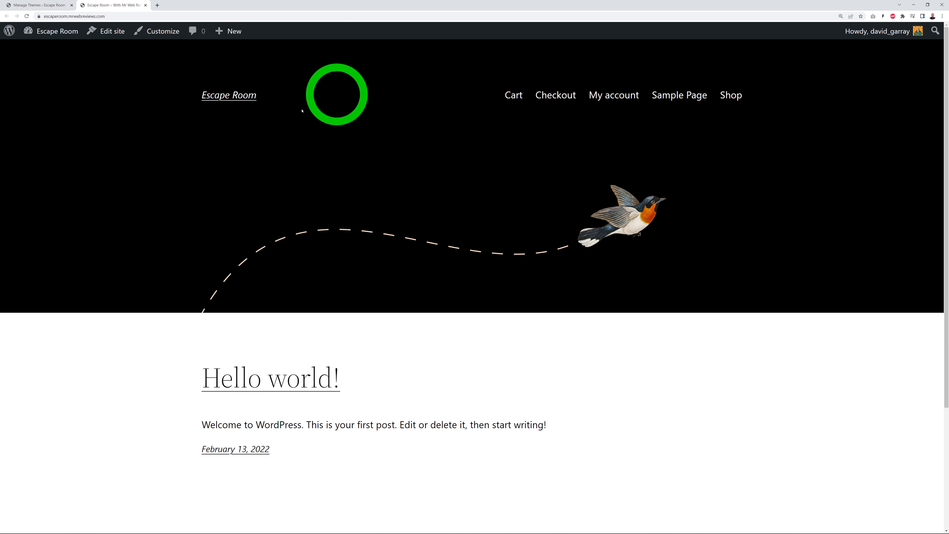
Back on the themes page, search the theme directory for "astra", and install and activate the Astra theme.
left_click(53, 11)
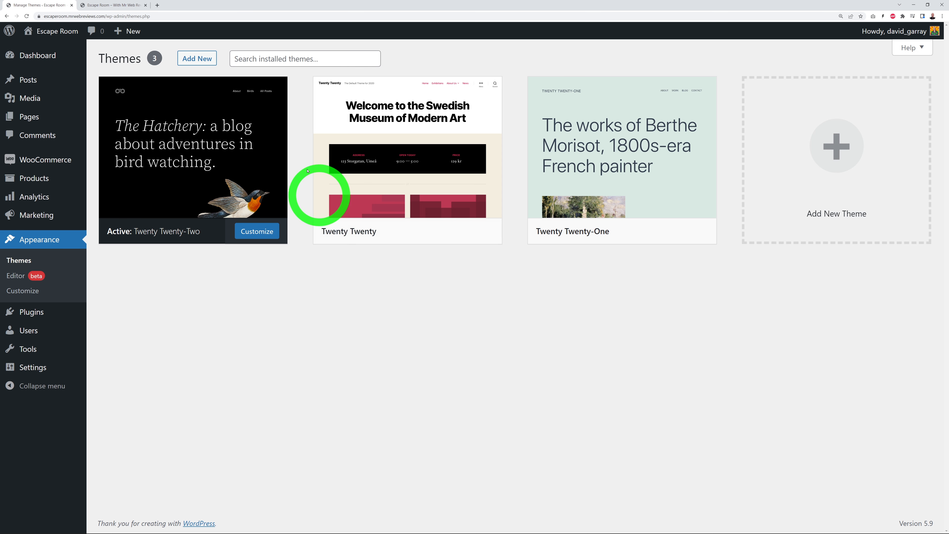
left_click(207, 64)
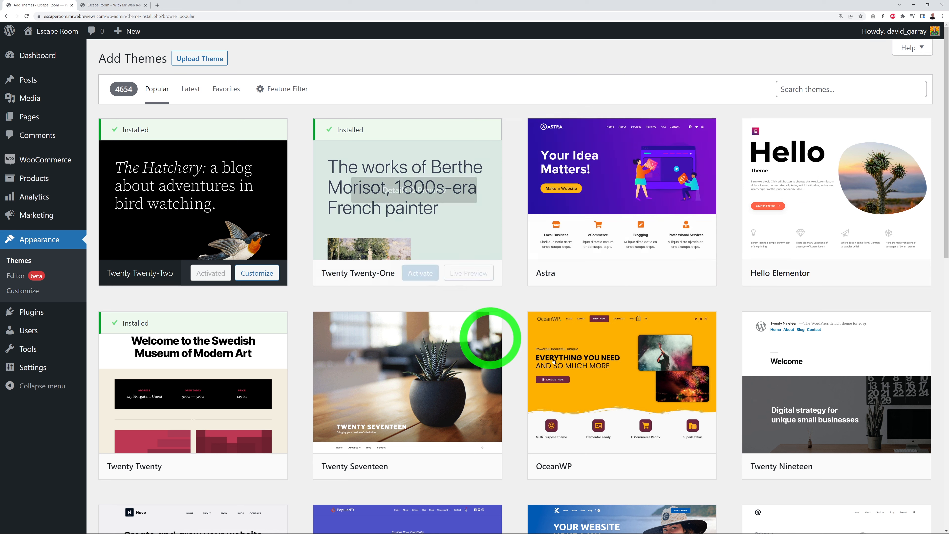
left_click(811, 89)
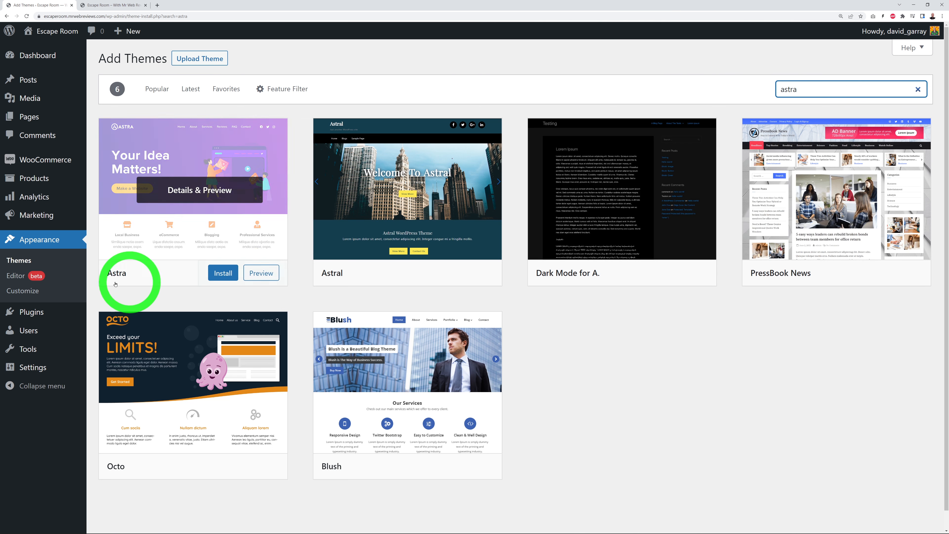
mouse_move(197, 137)
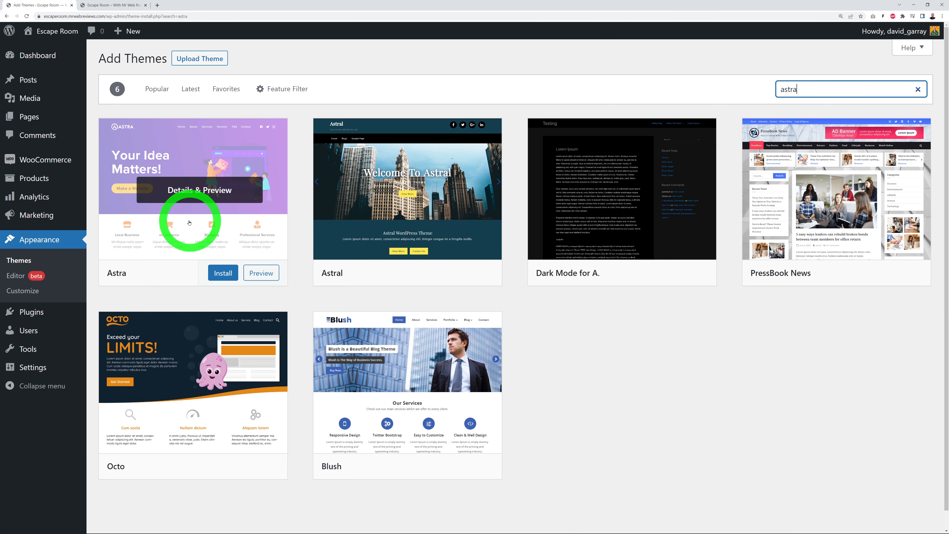
left_click(226, 277)
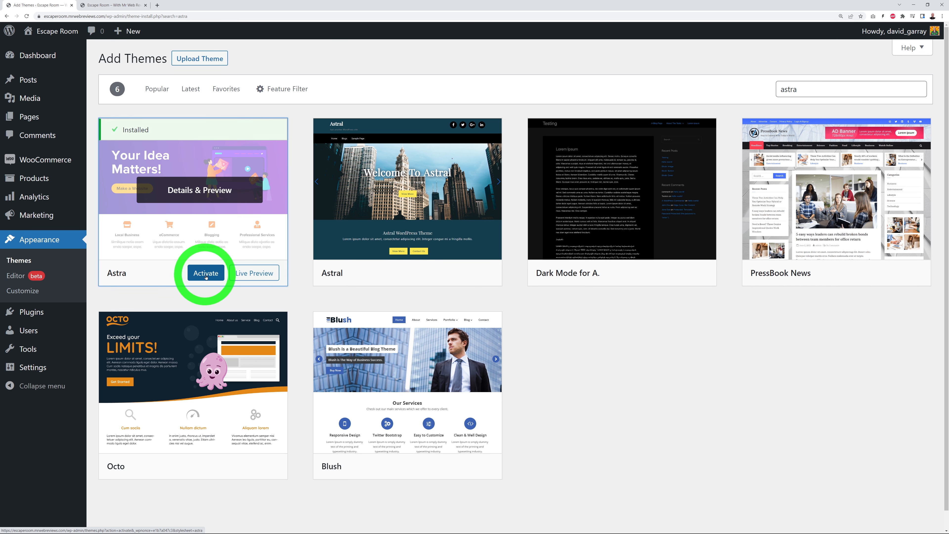
left_click(207, 276)
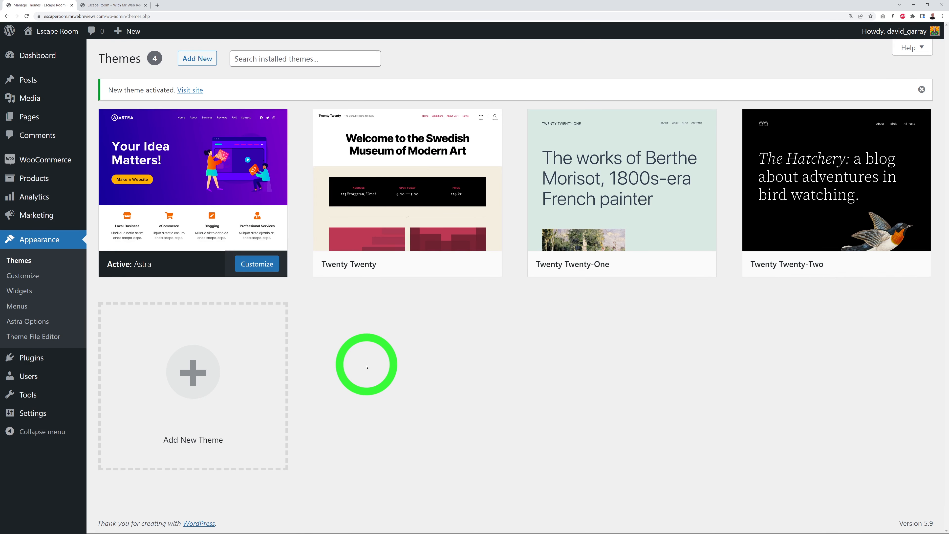
From the Astra options, install the Starter Templates importer plugin and start building the website with Elementor as page builder.
mouse_move(215, 186)
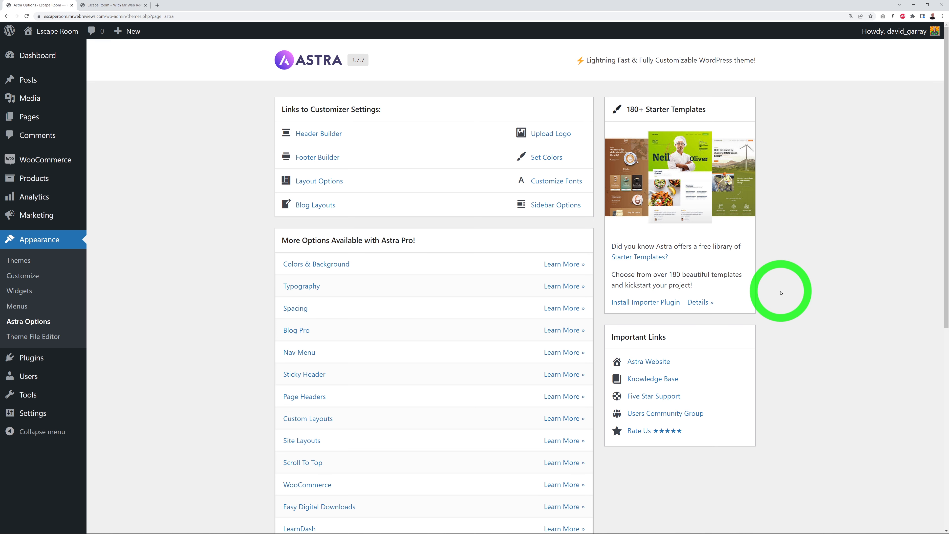
left_click(635, 301)
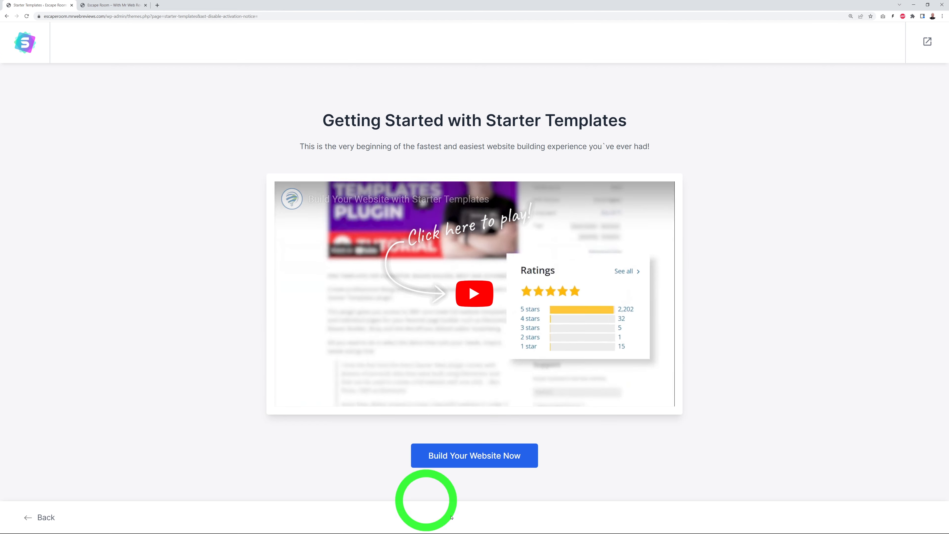
left_click(474, 462)
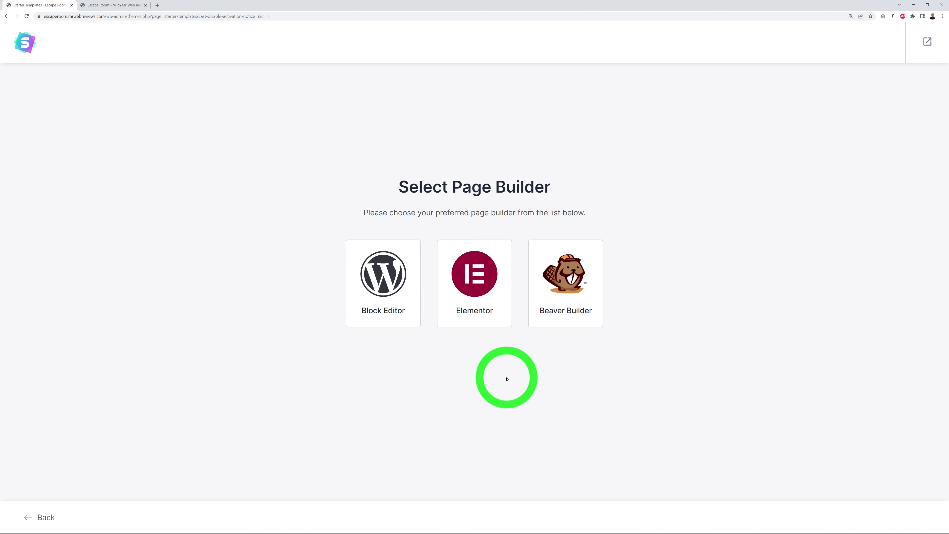
left_click(481, 293)
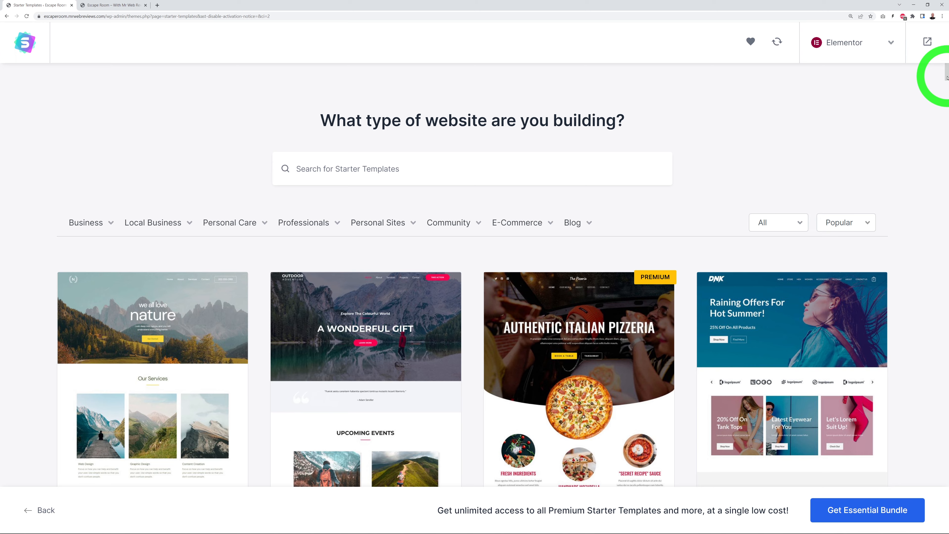
Browse the Elementor starter templates and select the Steak House template.
left_click_drag(947, 77, 948, 130)
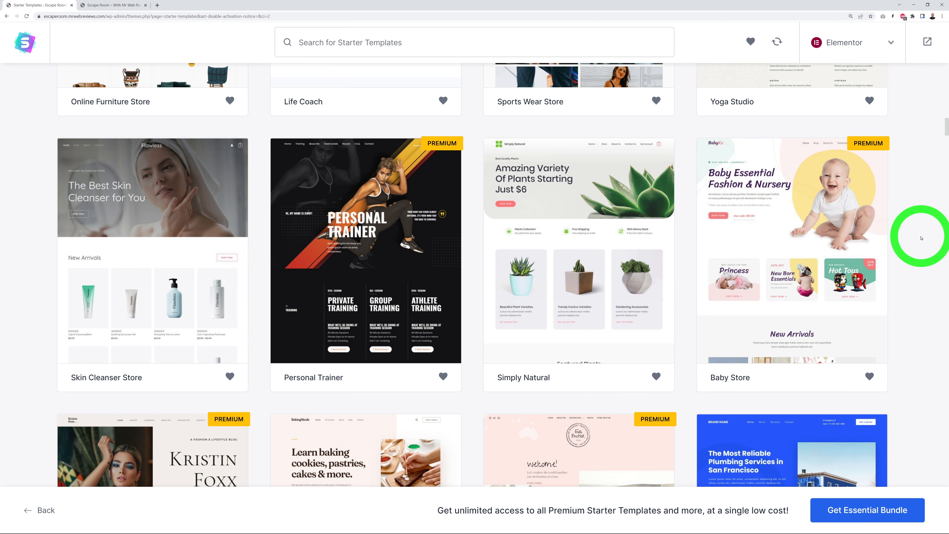
scroll(923, 235, "down", 5)
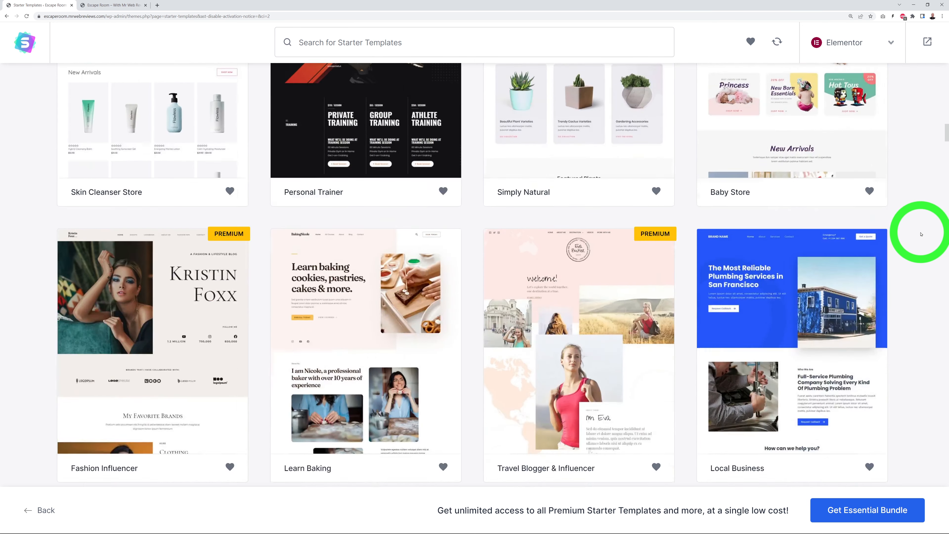
scroll(921, 234, "down", 5)
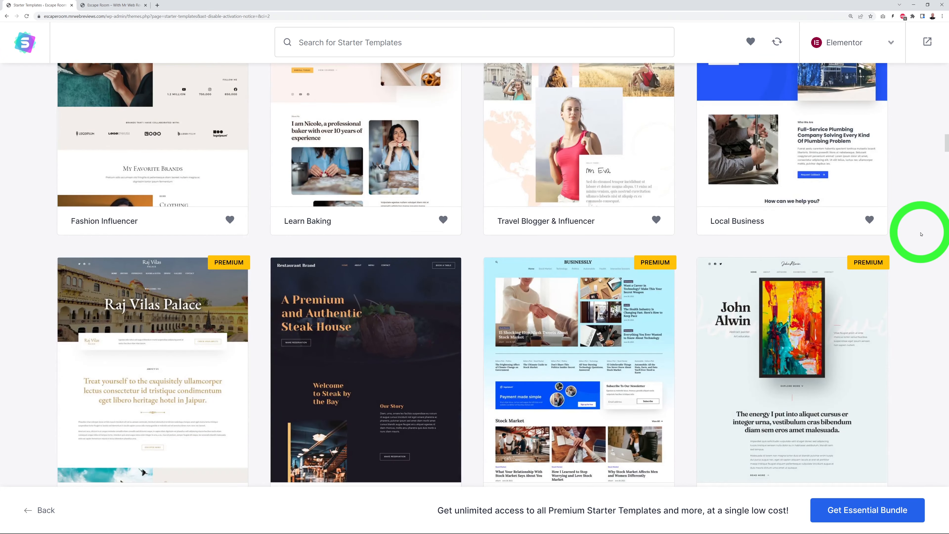
scroll(921, 234, "down", 2)
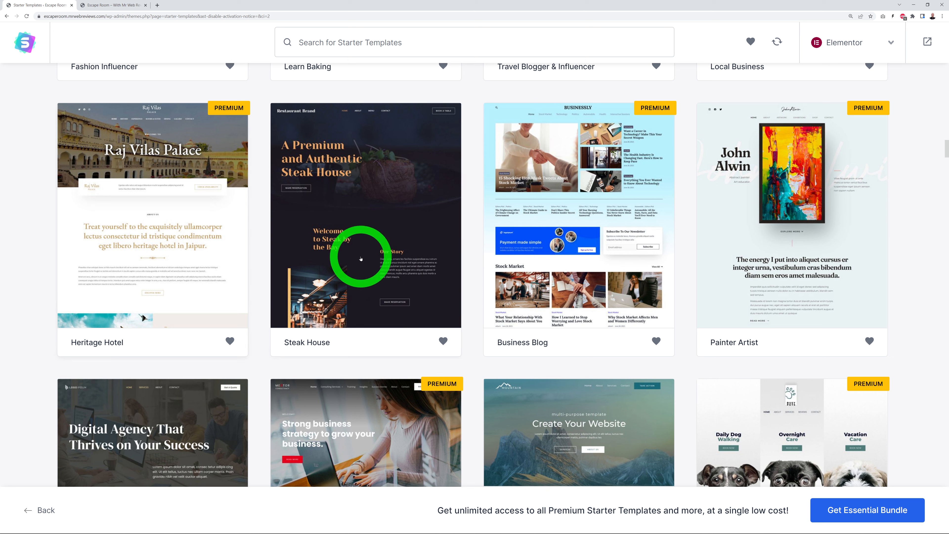
left_click(376, 249)
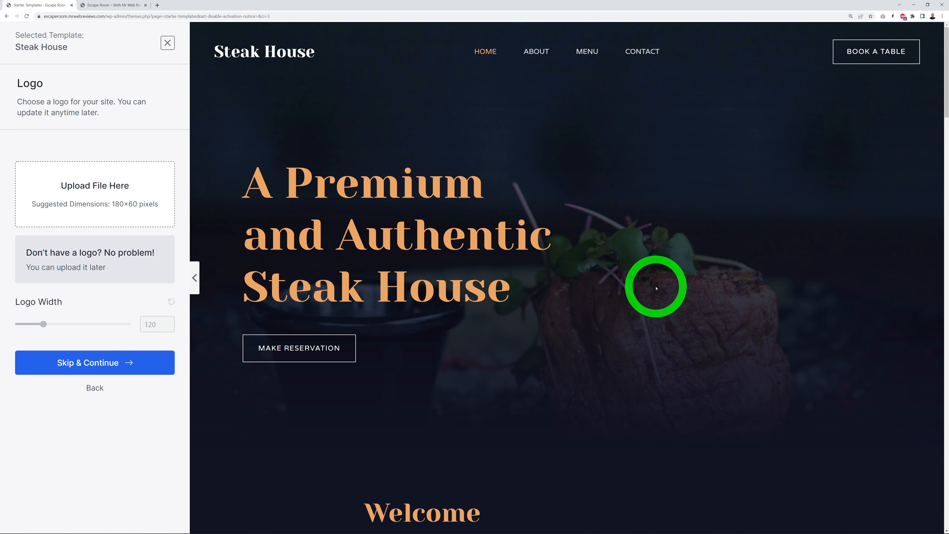
Examine the Steak House template preview from its hero section down to the footer.
scroll(688, 288, "down", 1)
scroll(698, 290, "down", 10)
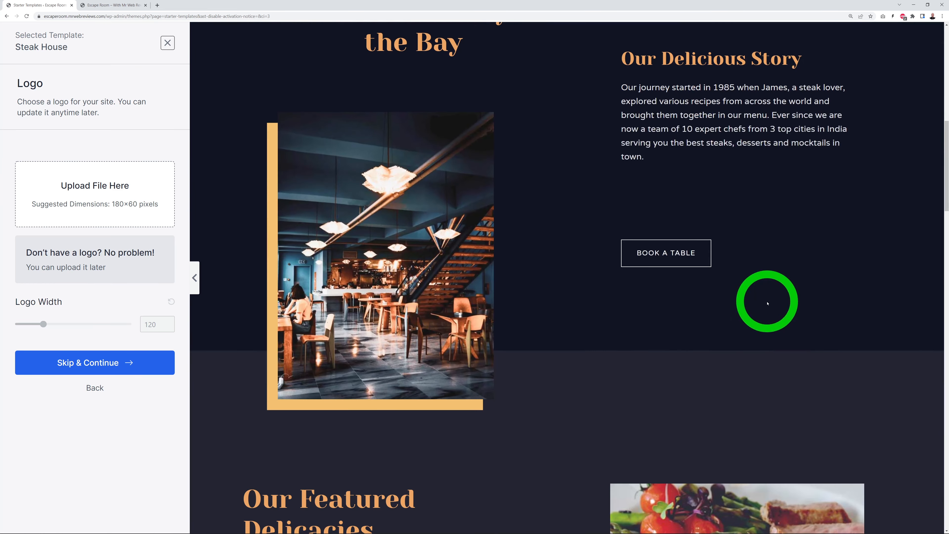
scroll(739, 333, "down", 10)
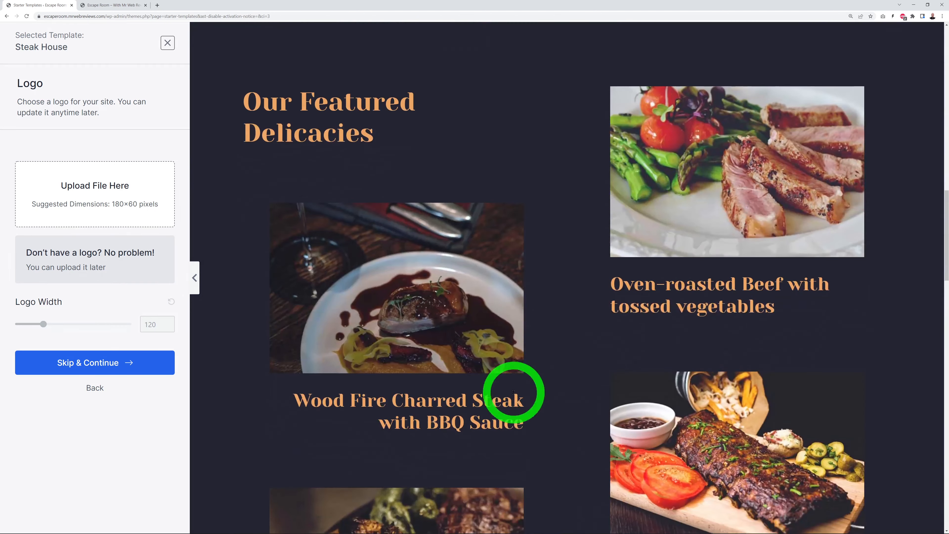
scroll(622, 409, "up", 12)
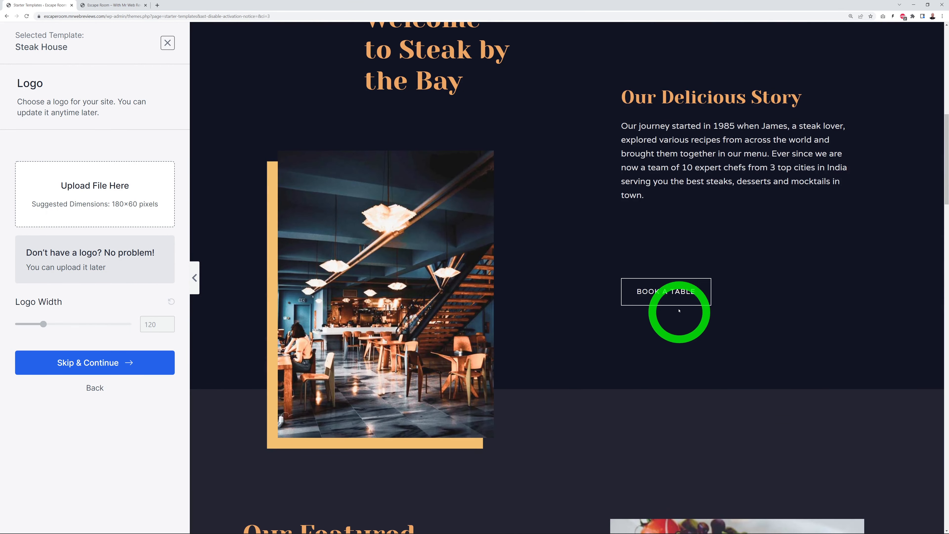
scroll(769, 350, "up", 10)
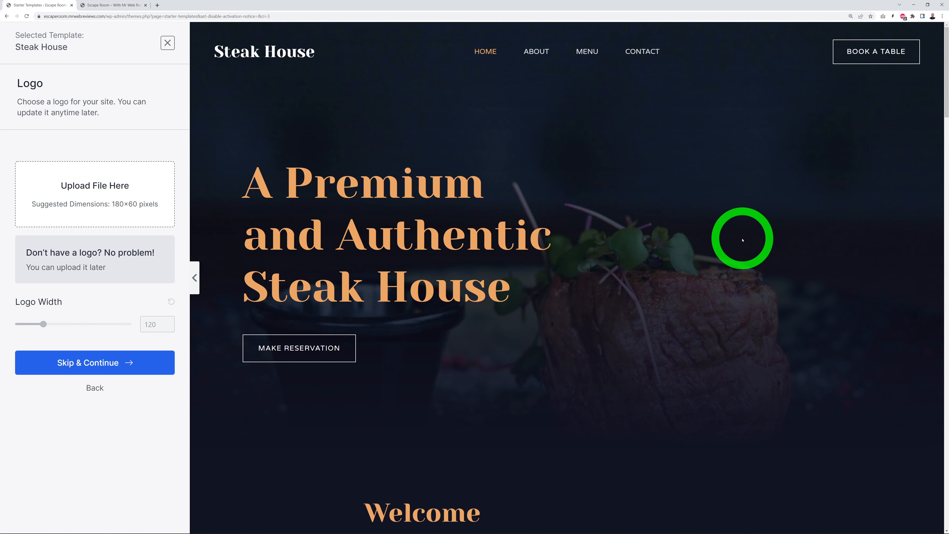
left_click_drag(947, 68, 851, 209)
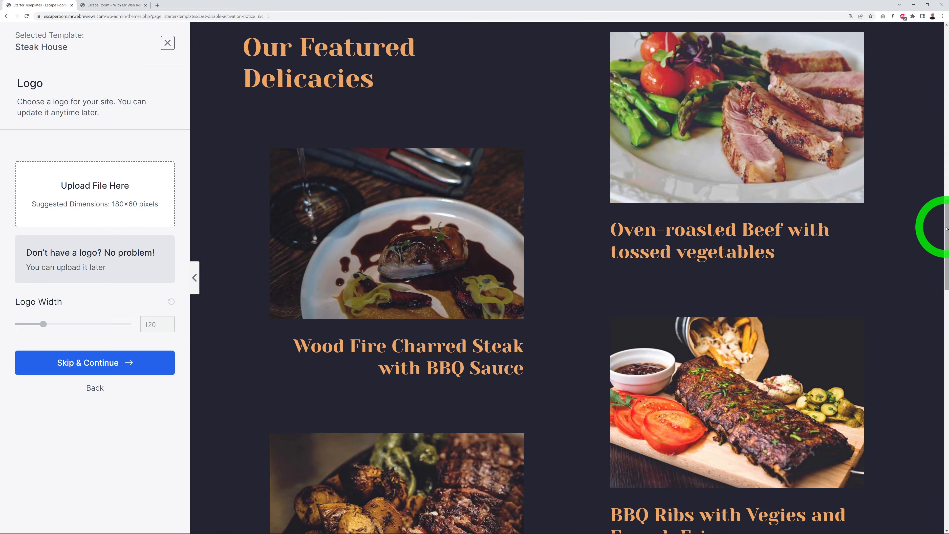
left_click_drag(947, 229, 947, 473)
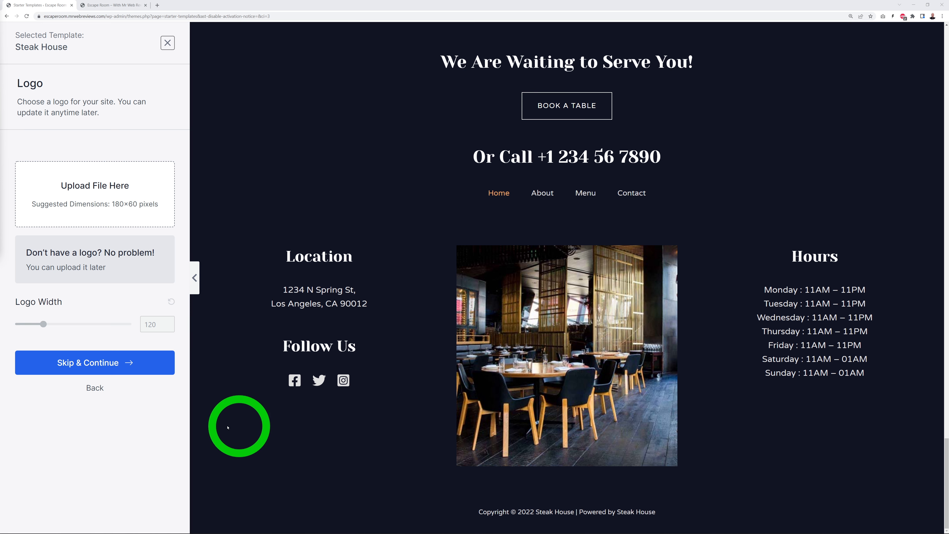
Skip the logo upload to reach the color and font choices, and return the preview to its hero section.
left_click(93, 362)
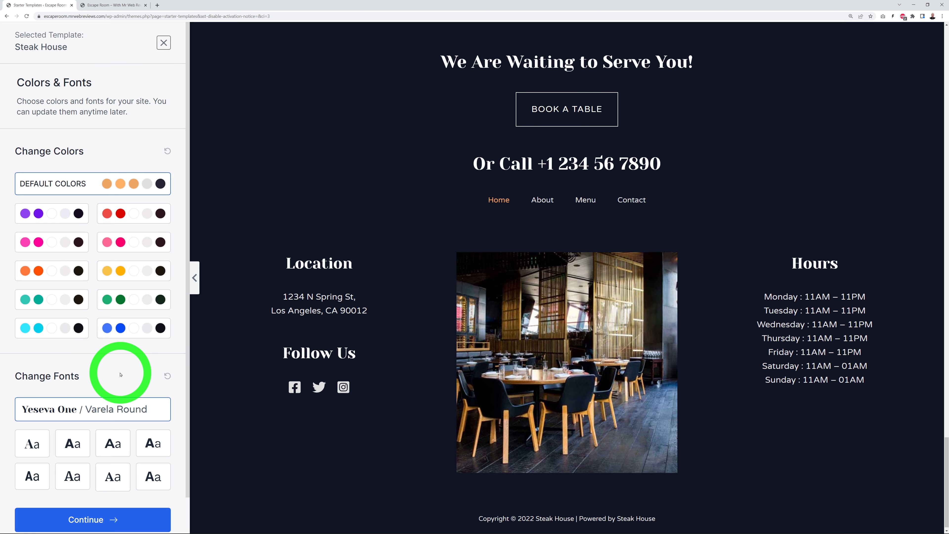
scroll(442, 348, "up", 15)
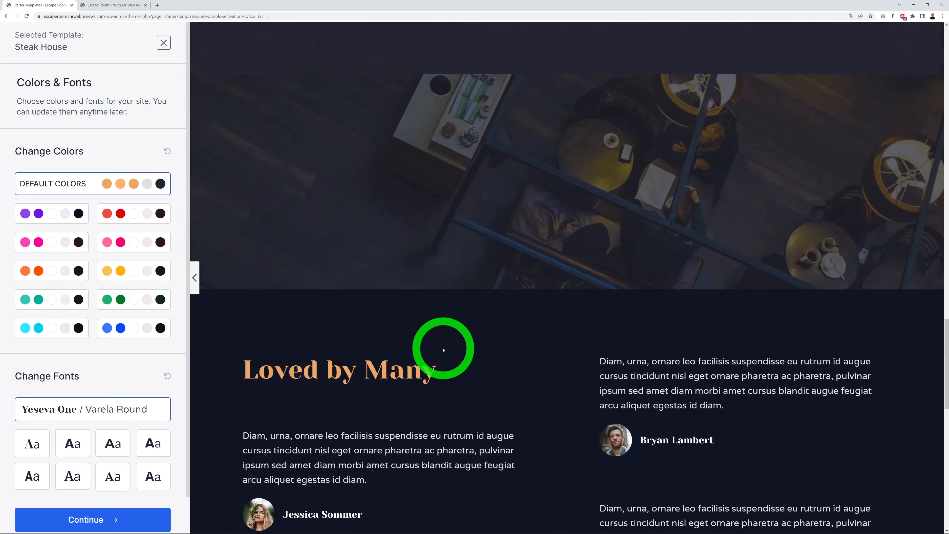
scroll(443, 350, "up", 15)
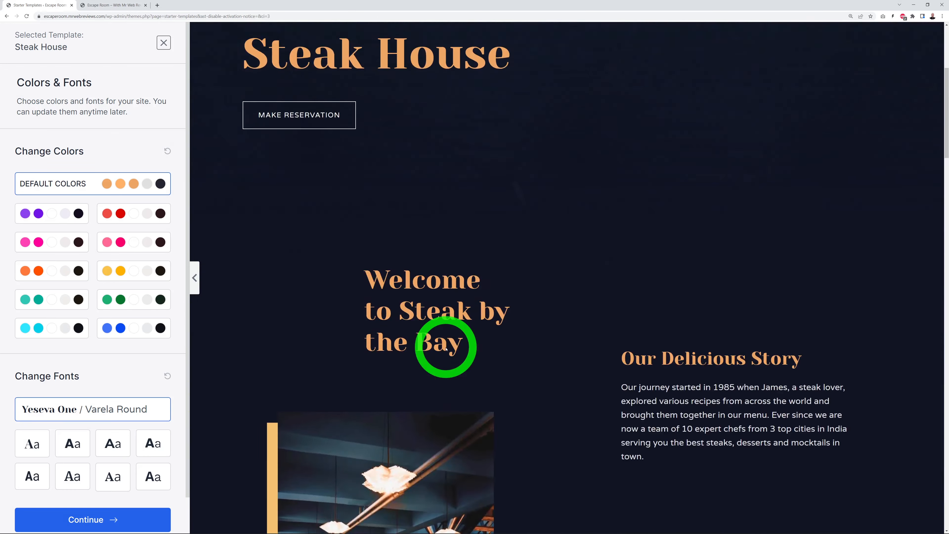
scroll(446, 349, "up", 5)
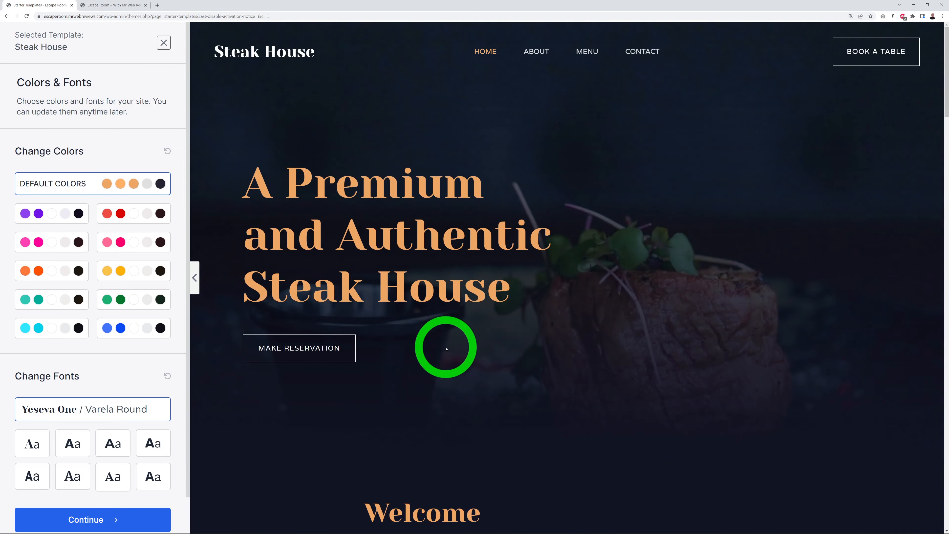
Try the purple, red and pink color palettes on the Steak House template, and restore the default colors.
left_click(51, 218)
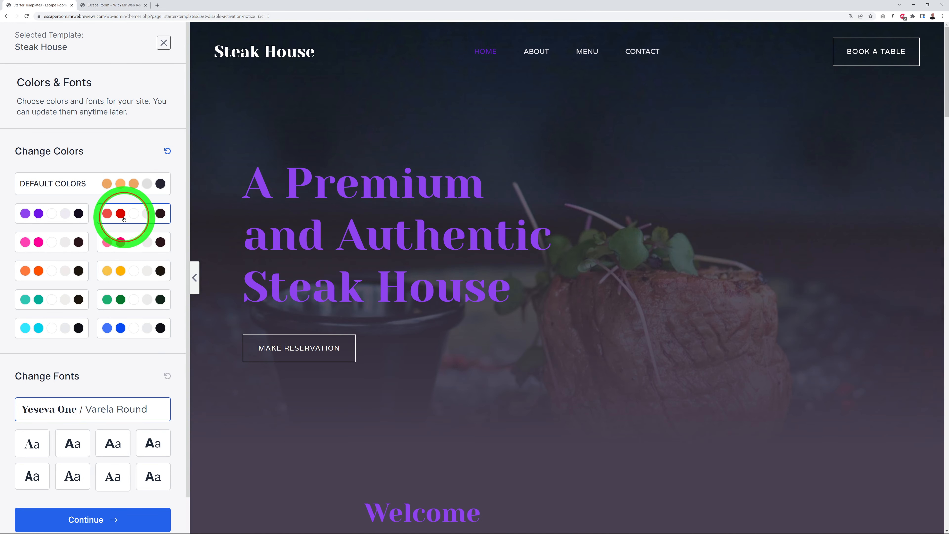
left_click(124, 219)
left_click(124, 244)
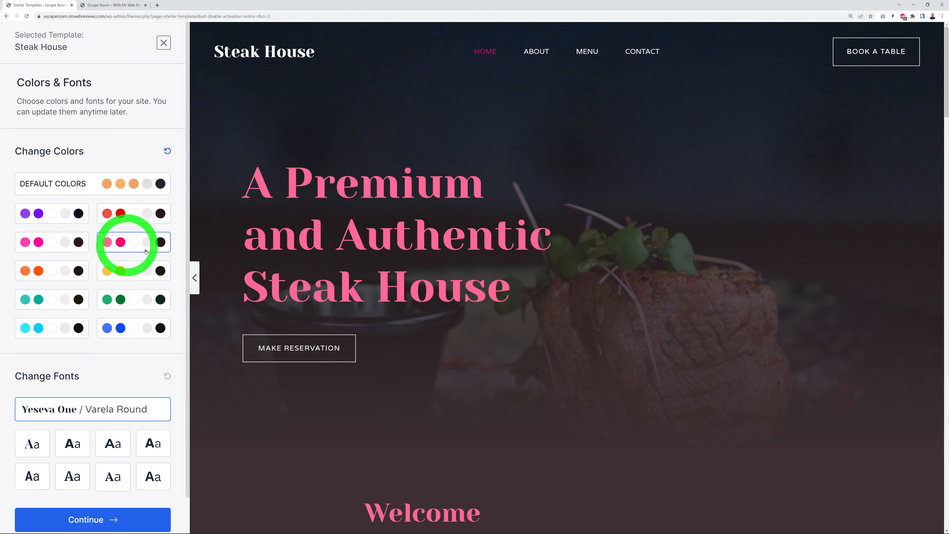
scroll(534, 362, "down", 10)
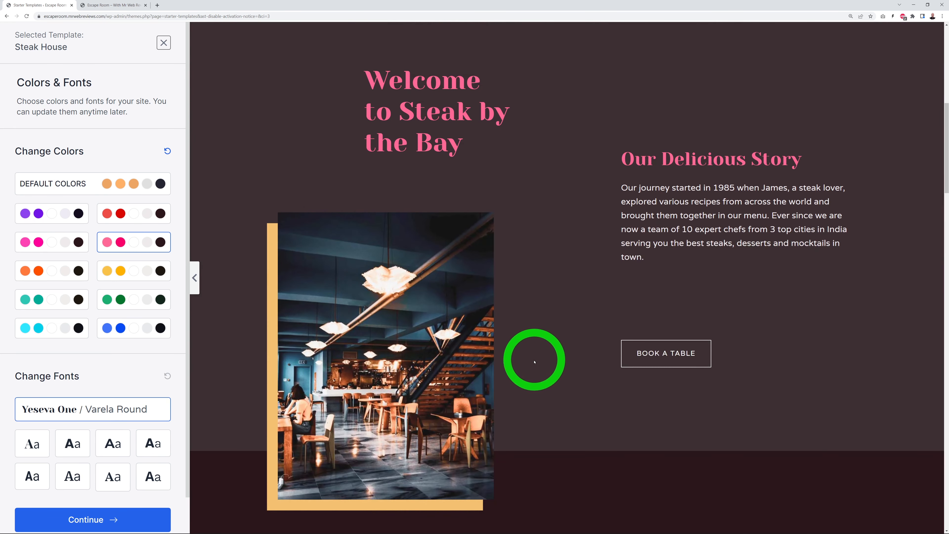
scroll(548, 365, "up", 10)
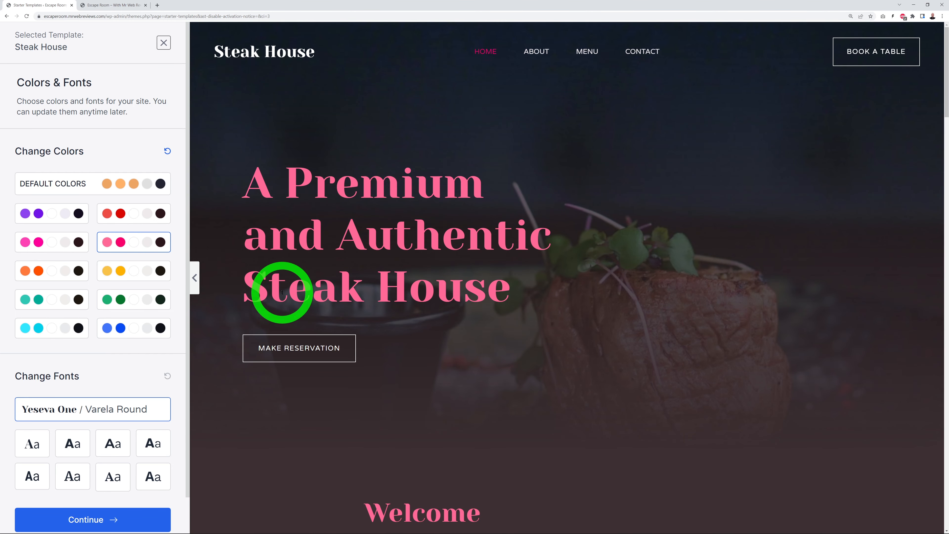
left_click(120, 187)
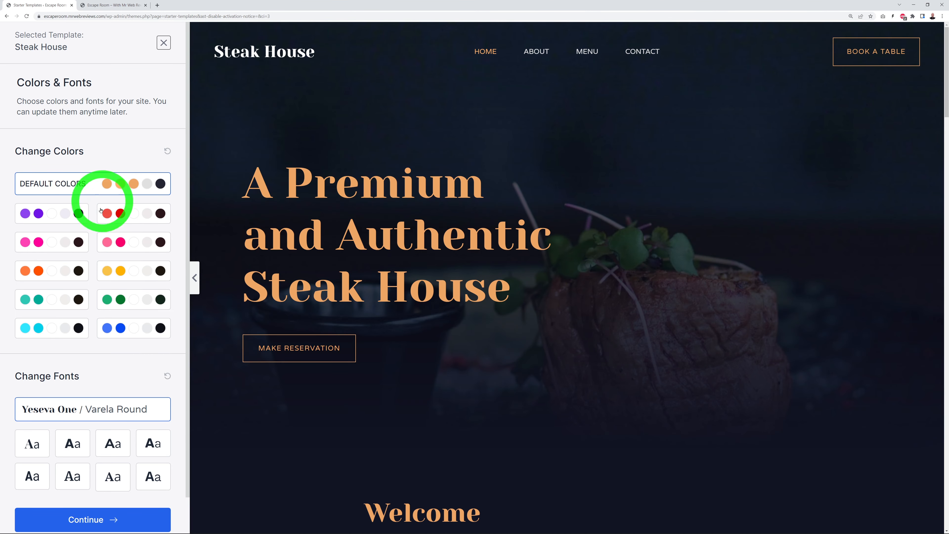
Try several font pairings on the template, including Playfair Display / Source Sans Pro and Poppins / Lato, and apply Rubik / Karla.
scroll(168, 408, "down", 1)
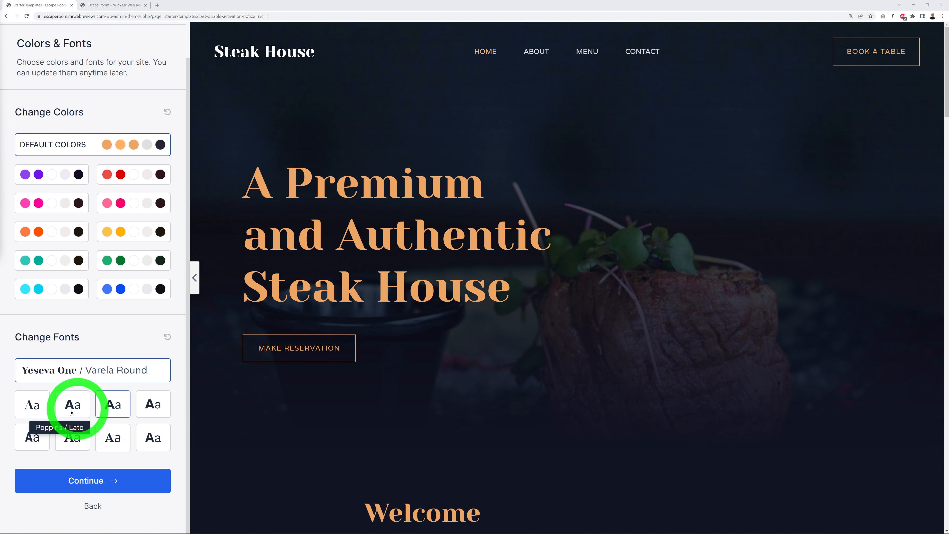
left_click(37, 408)
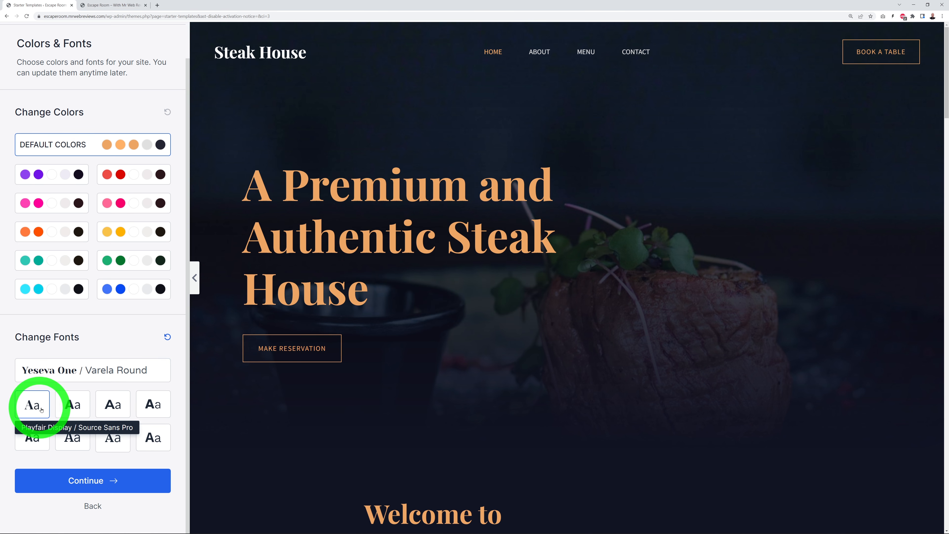
left_click(69, 405)
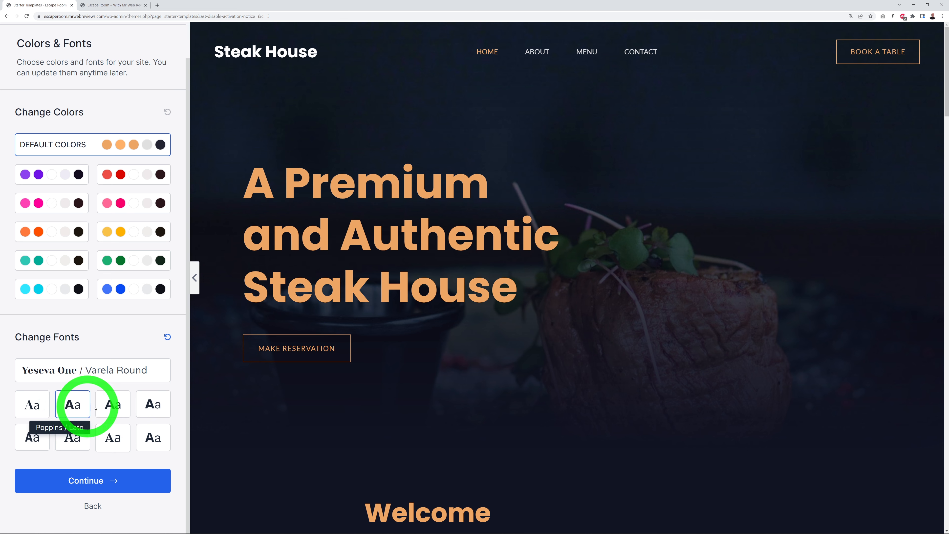
left_click(112, 405)
left_click(150, 406)
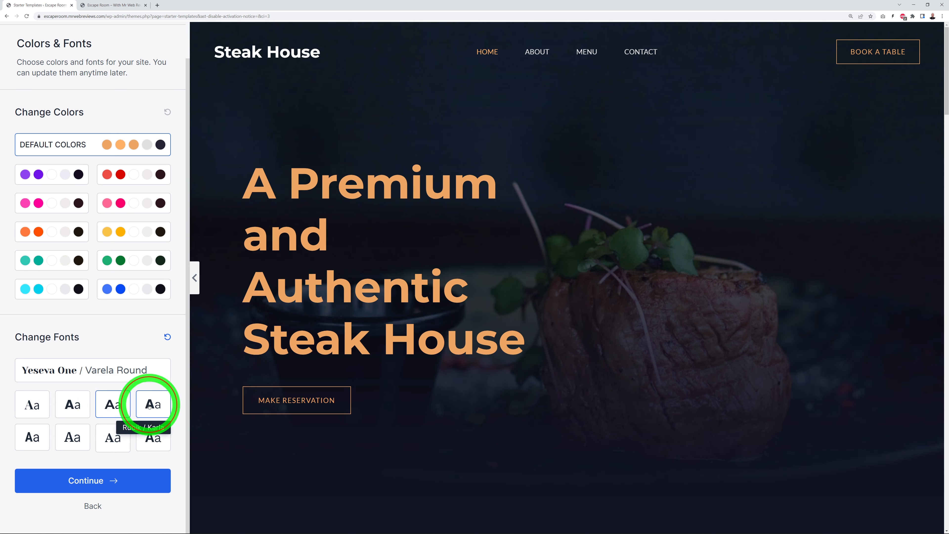
left_click(160, 447)
left_click(153, 410)
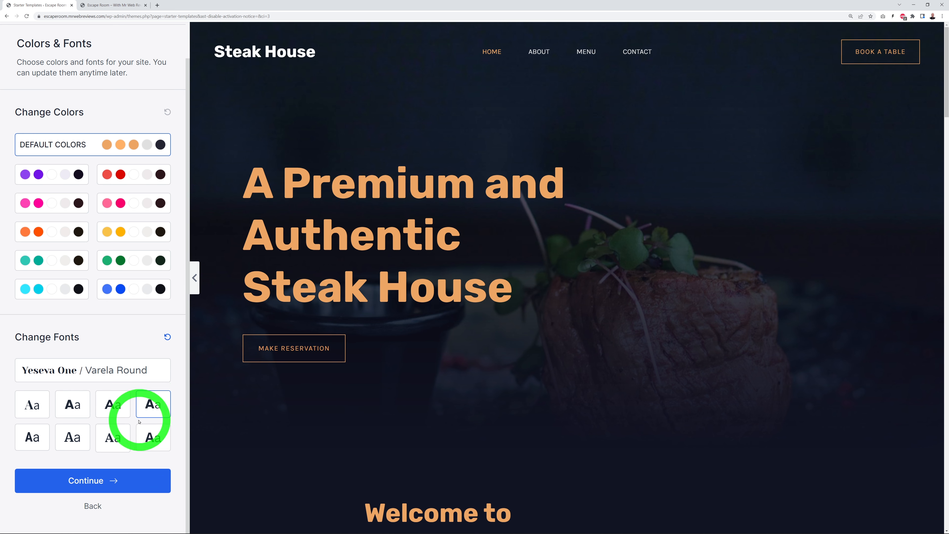
Confirm the design and build the website with customizer settings, widgets and content imported, leaving the personal details empty.
left_click(111, 480)
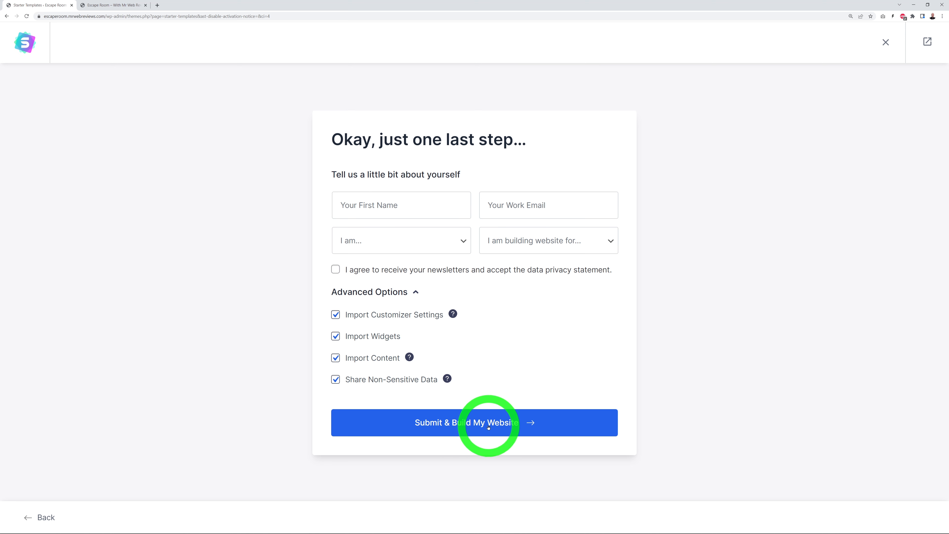
left_click(505, 422)
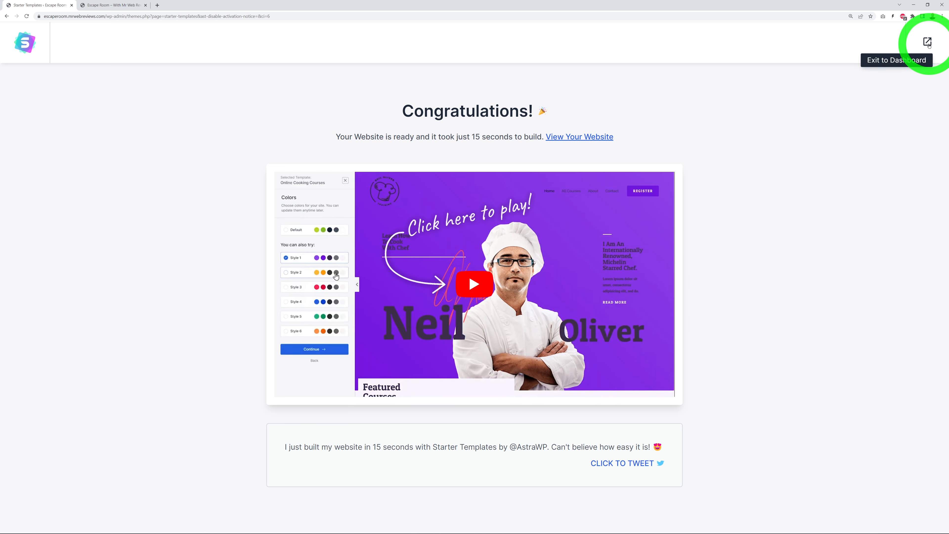
Exit to the WordPress dashboard and dismiss the Starter Templates rating notice and the welcome panel.
left_click(929, 45)
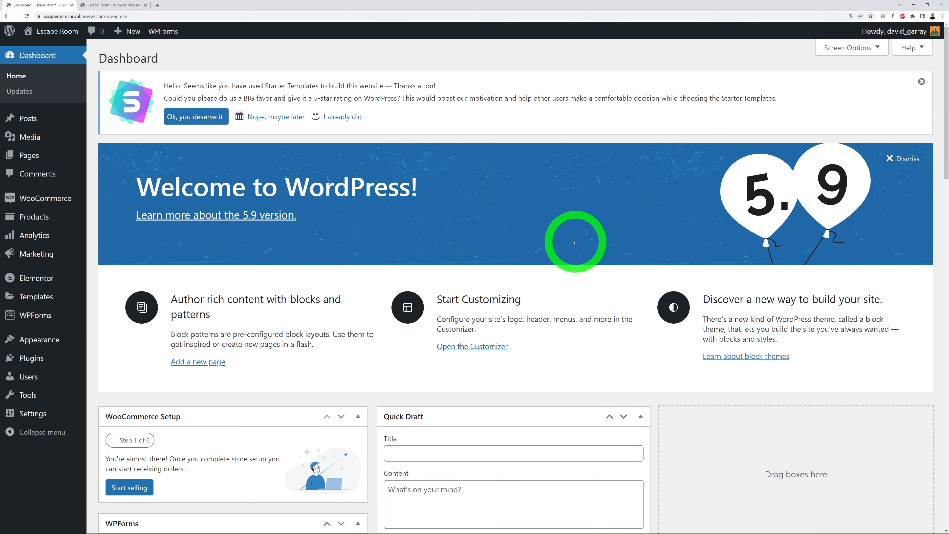
left_click(922, 82)
left_click(911, 94)
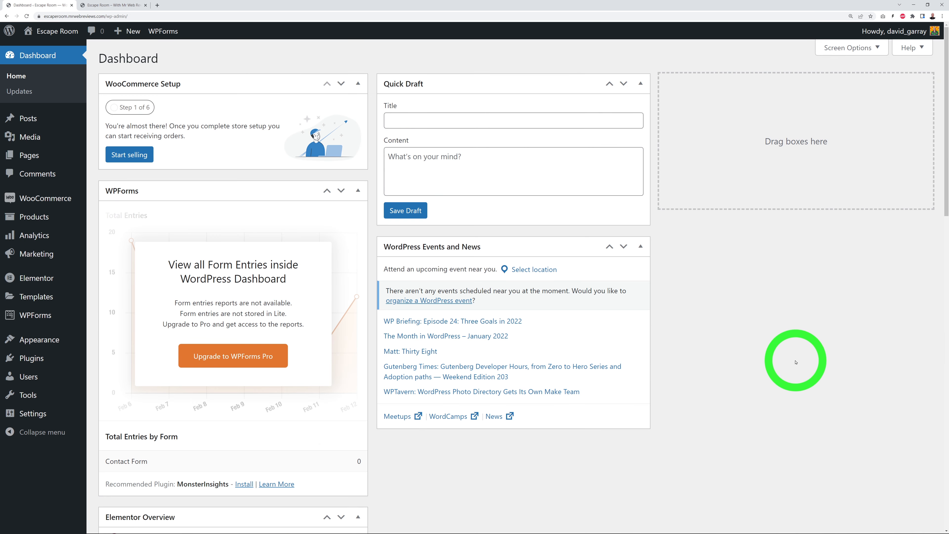
Switch to the live site and examine the imported homepage down to the featured delicacies section.
left_click(117, 5)
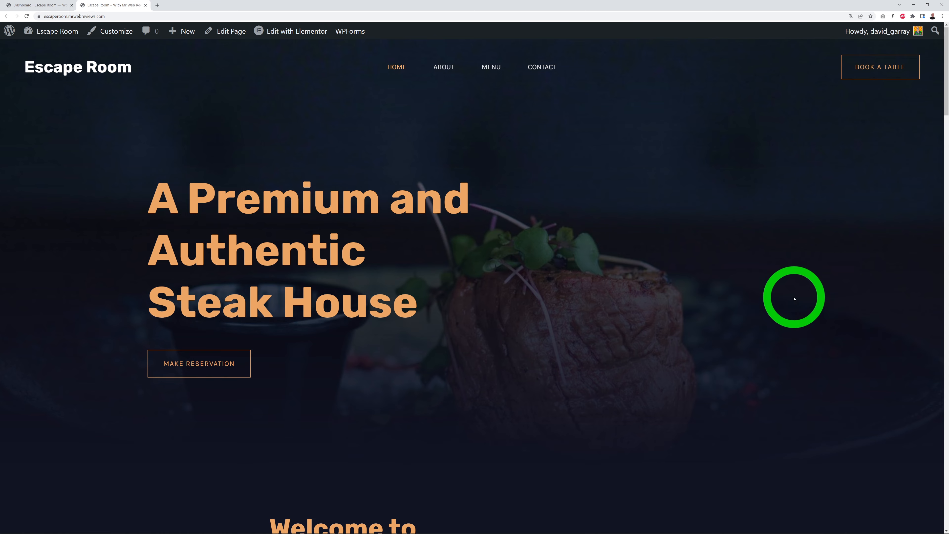
scroll(794, 299, "down", 10)
scroll(819, 298, "down", 10)
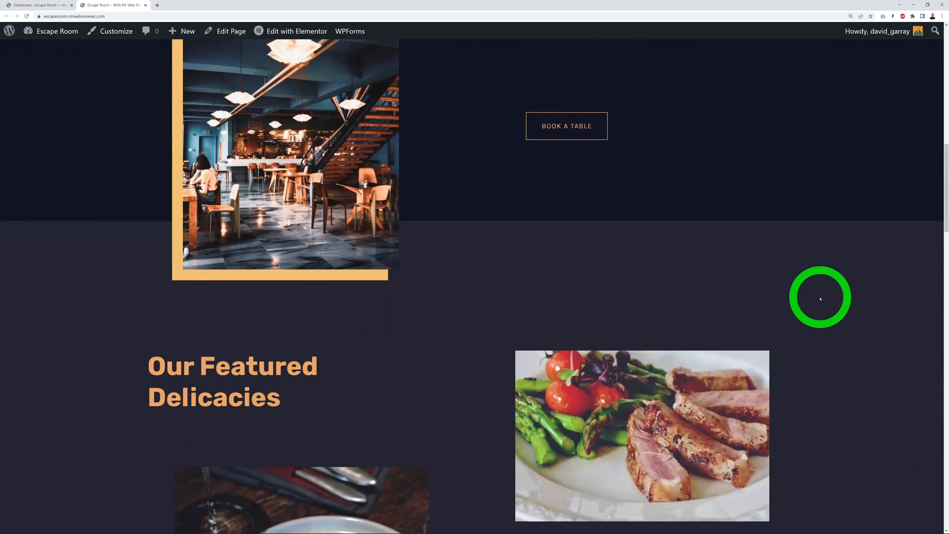
Examine the rest of the live homepage from the featured delicacies down to the footer and return to its top.
scroll(476, 269, "down", 13)
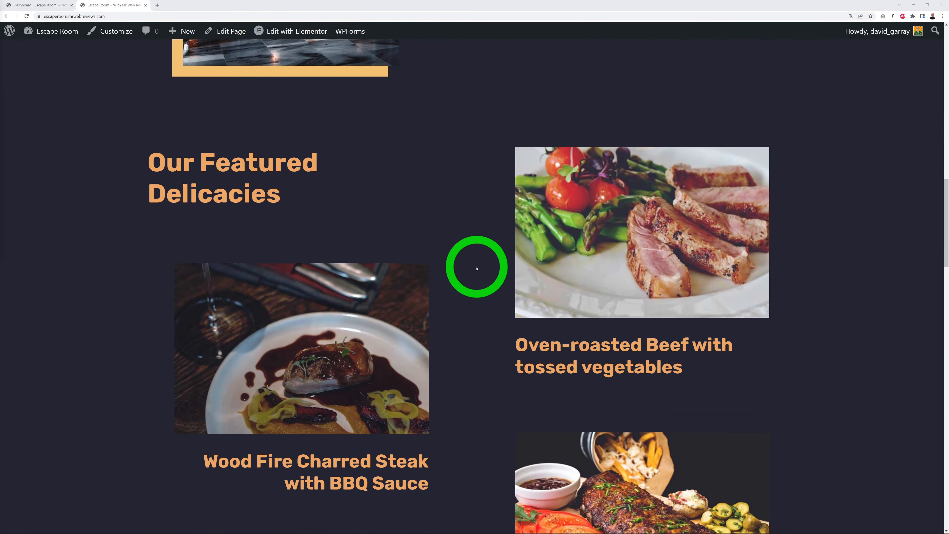
scroll(476, 268, "down", 20)
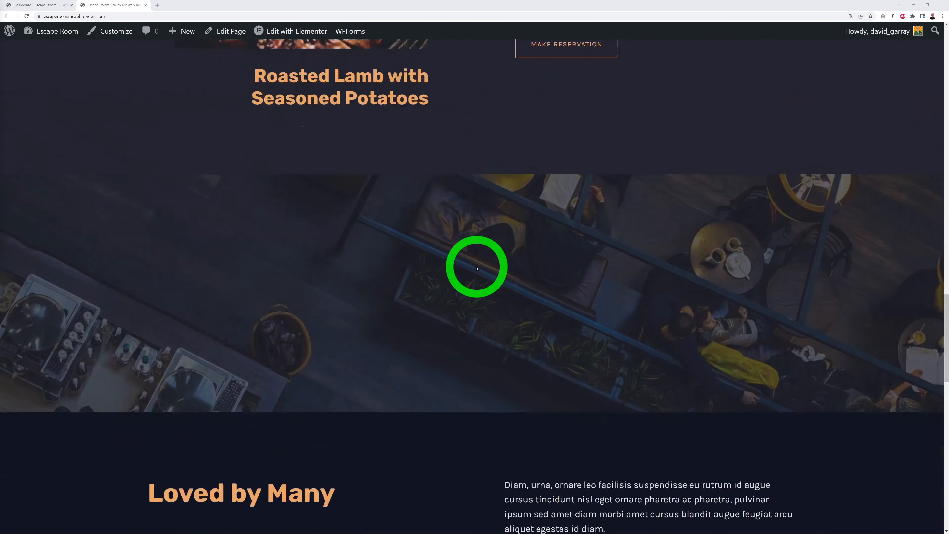
scroll(477, 268, "down", 7)
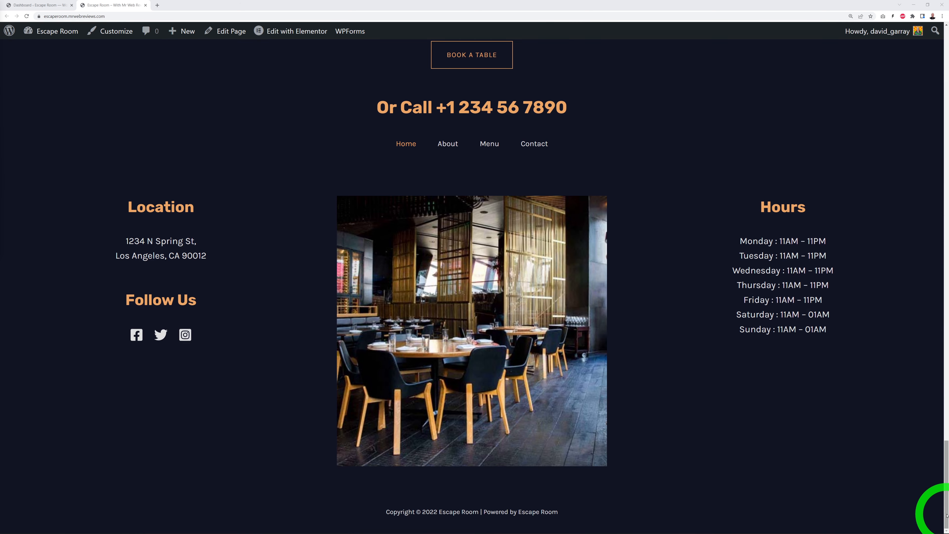
left_click_drag(947, 515, 946, 34)
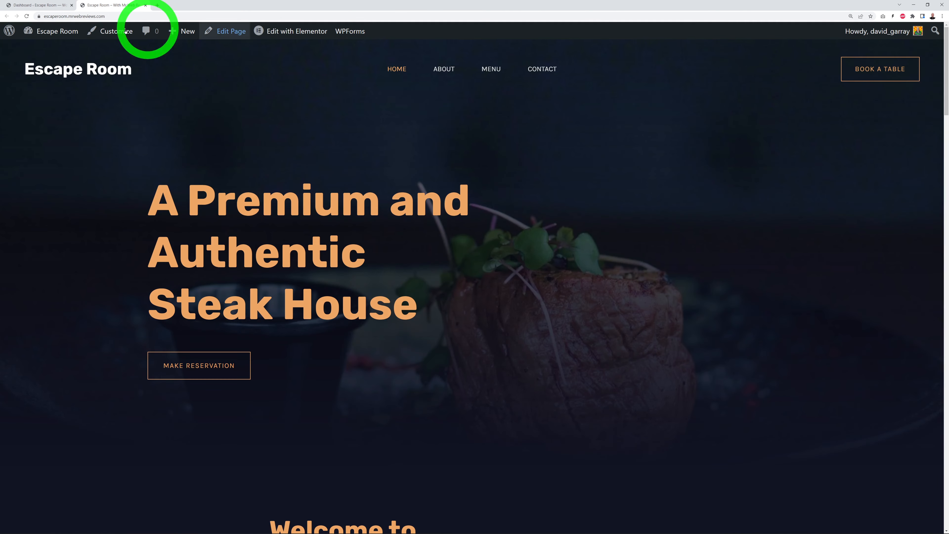
Switch back to the WordPress dashboard, list all pages and open the Home page for editing with Elementor.
left_click(47, 6)
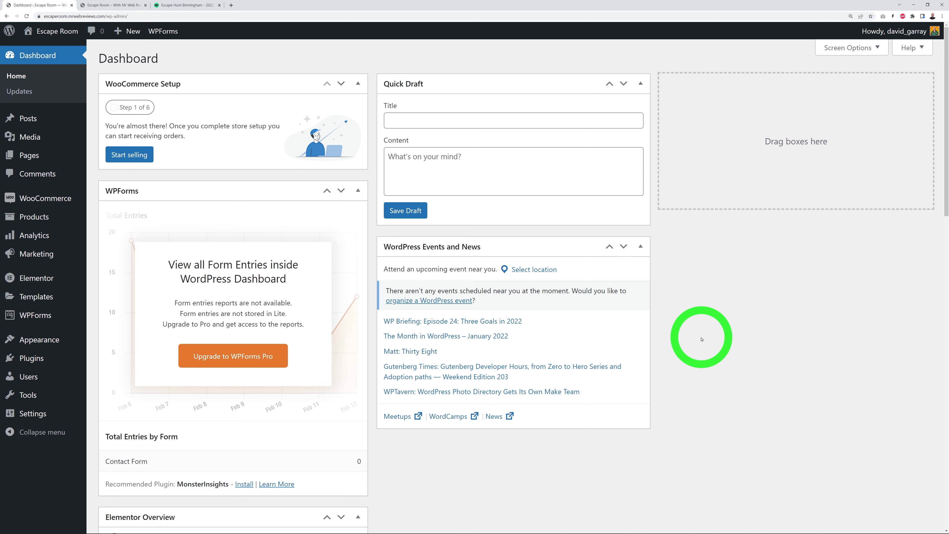
mouse_move(30, 156)
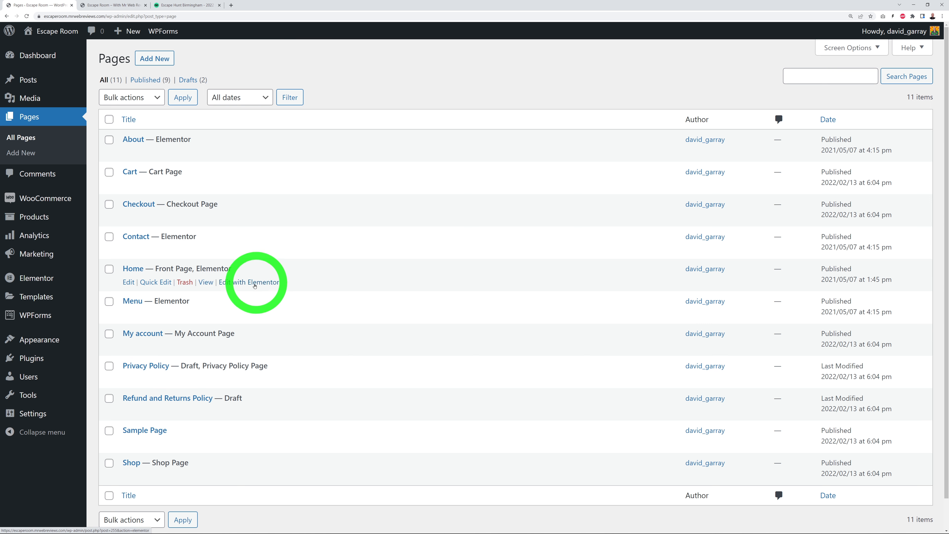
double_click(211, 269)
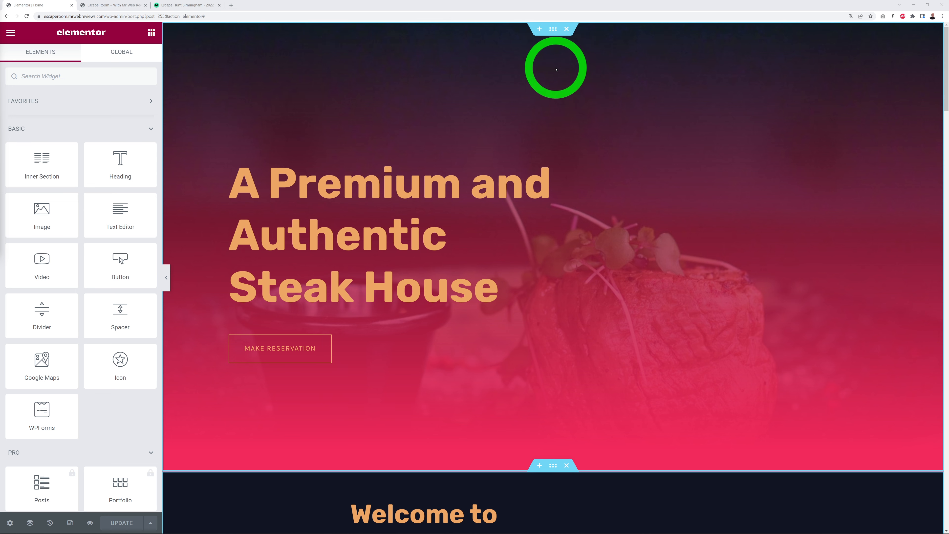
Look through the Home page's sections in the editor as far as Loved by Many and back up to Welcome to Steak by the Bay.
scroll(809, 139, "down", 1)
scroll(807, 142, "down", 4)
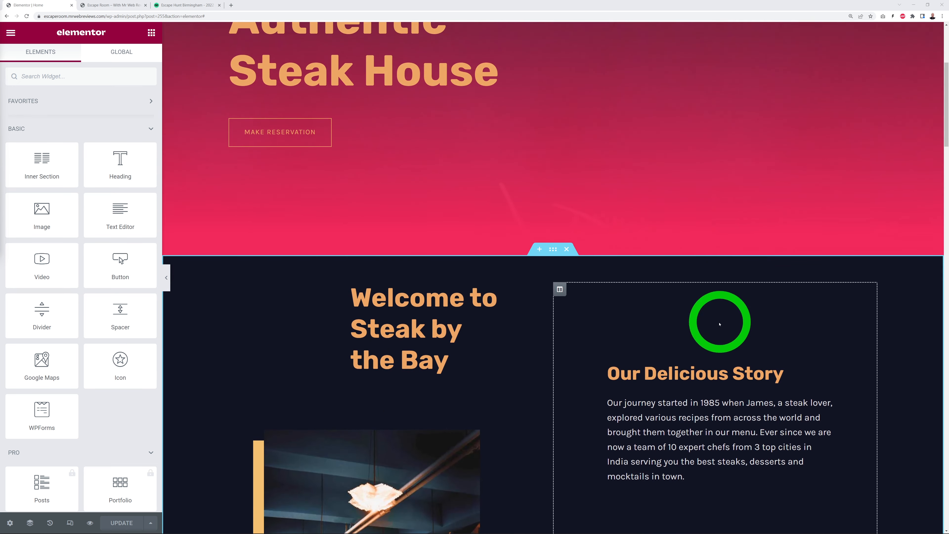
scroll(620, 280, "down", 9)
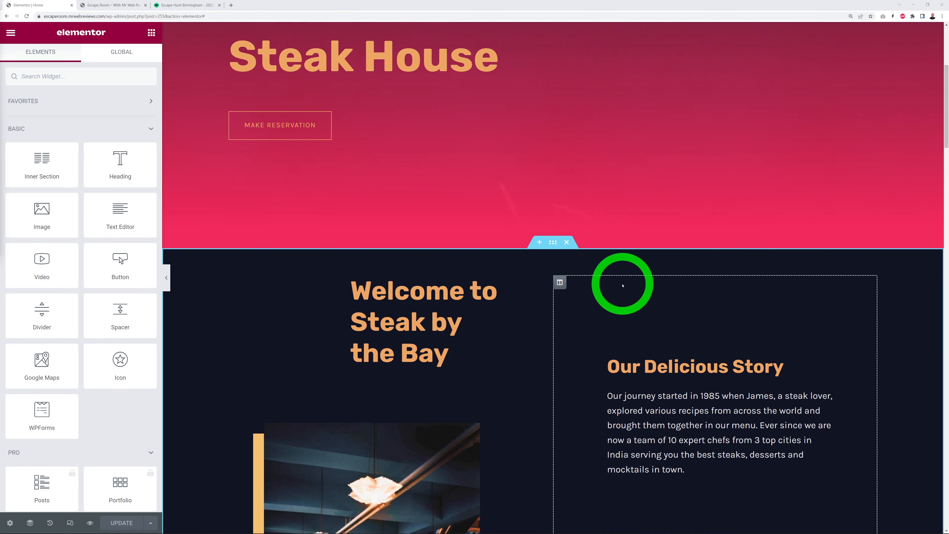
scroll(623, 286, "down", 18)
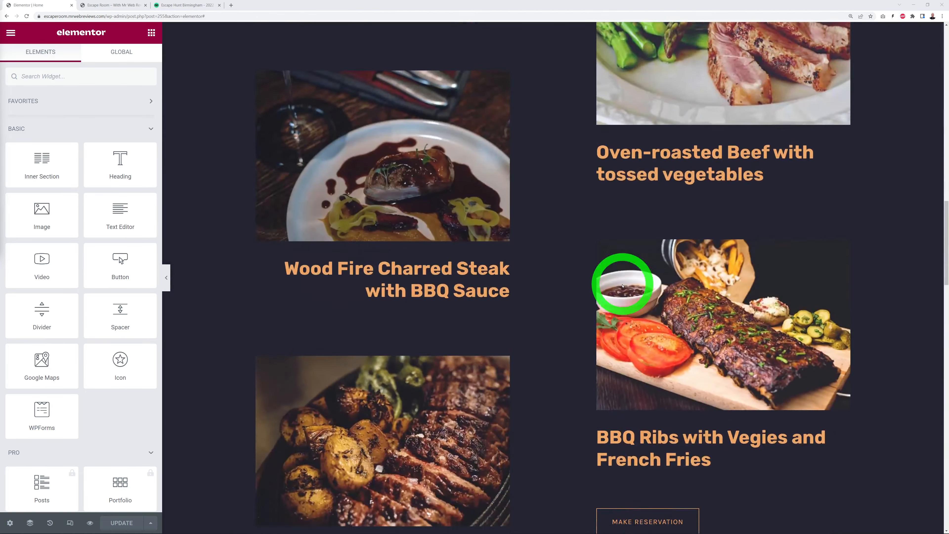
scroll(581, 421, "down", 2)
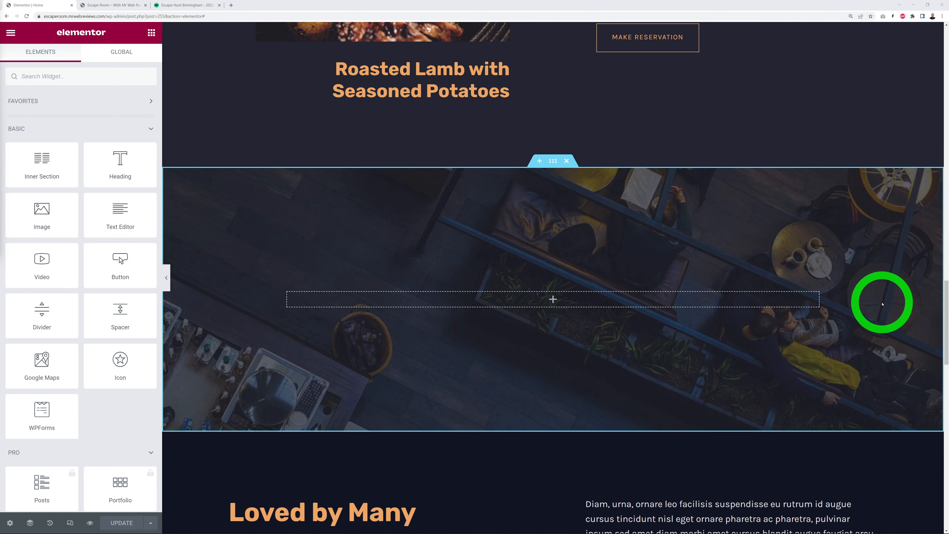
scroll(879, 303, "up", 15)
scroll(877, 305, "up", 15)
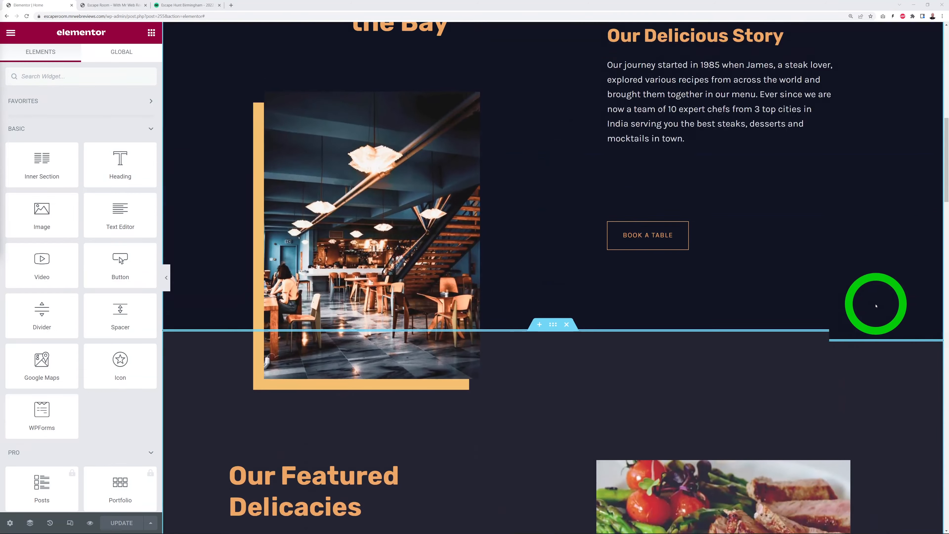
scroll(874, 307, "down", 8)
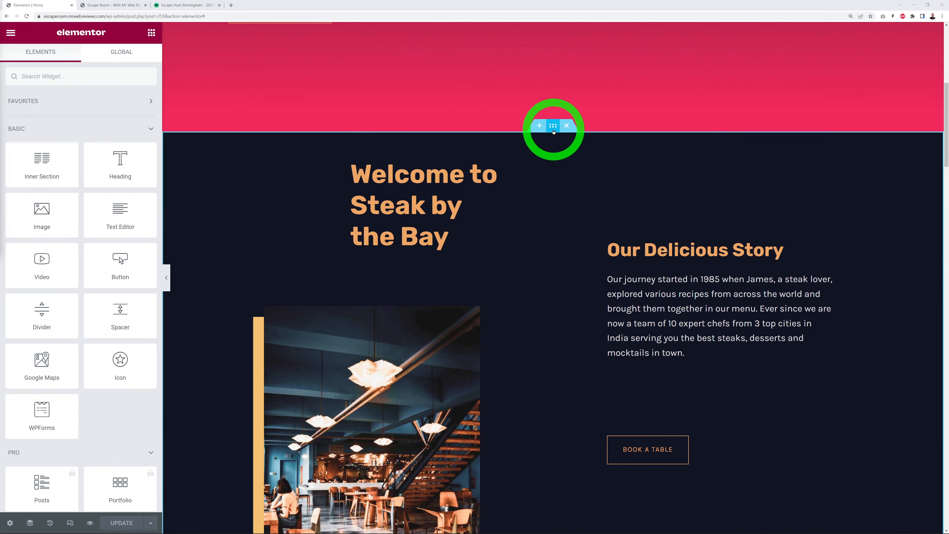
Inspect the layout settings of the Welcome to Steak by the Bay section and of the column holding its heading.
left_click(553, 127)
left_click(55, 40)
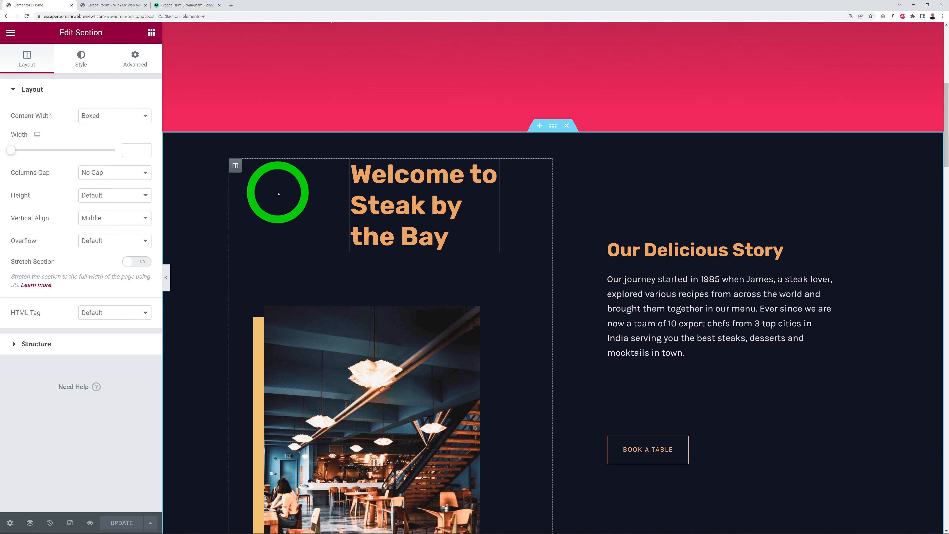
left_click(235, 167)
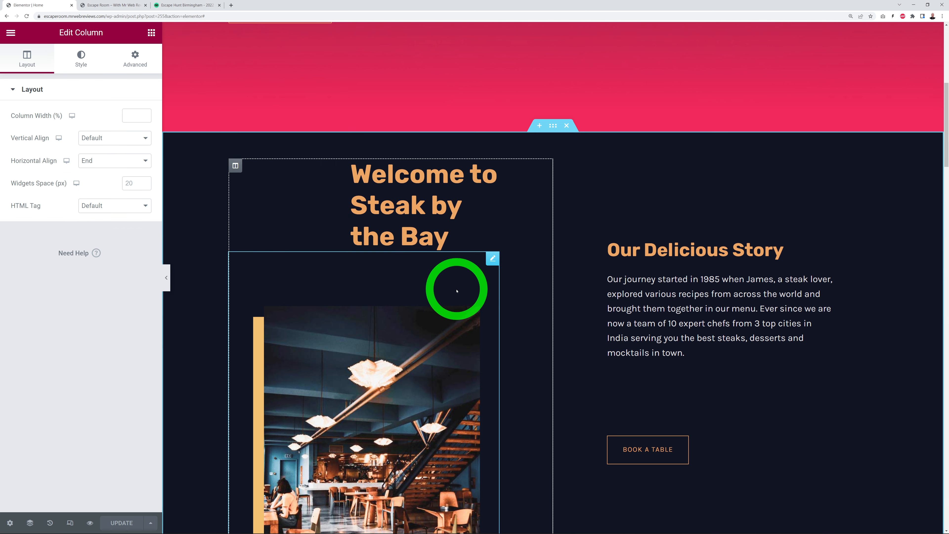
scroll(502, 365, "down", 2)
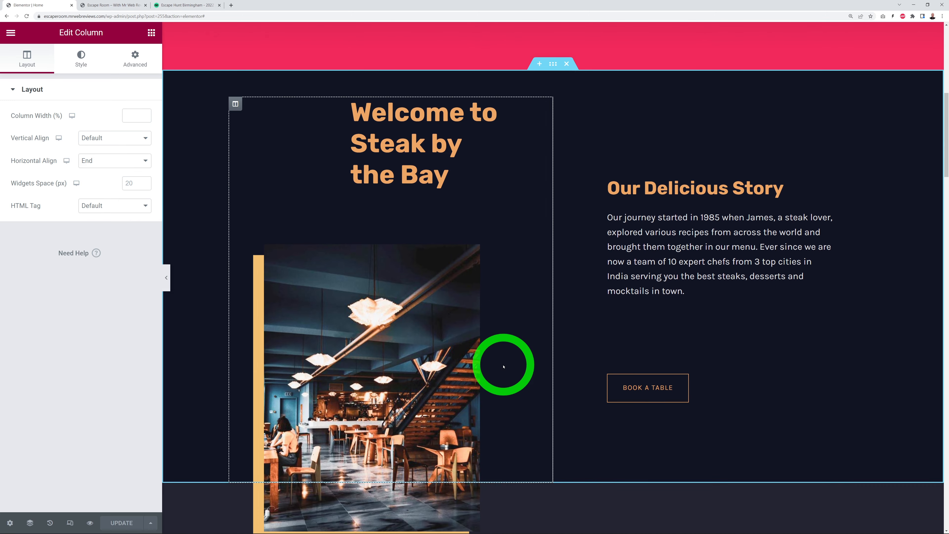
Inspect the settings of the welcome heading, the restaurant image, the Our Delicious Story image box and the Book a Table button.
left_click(492, 104)
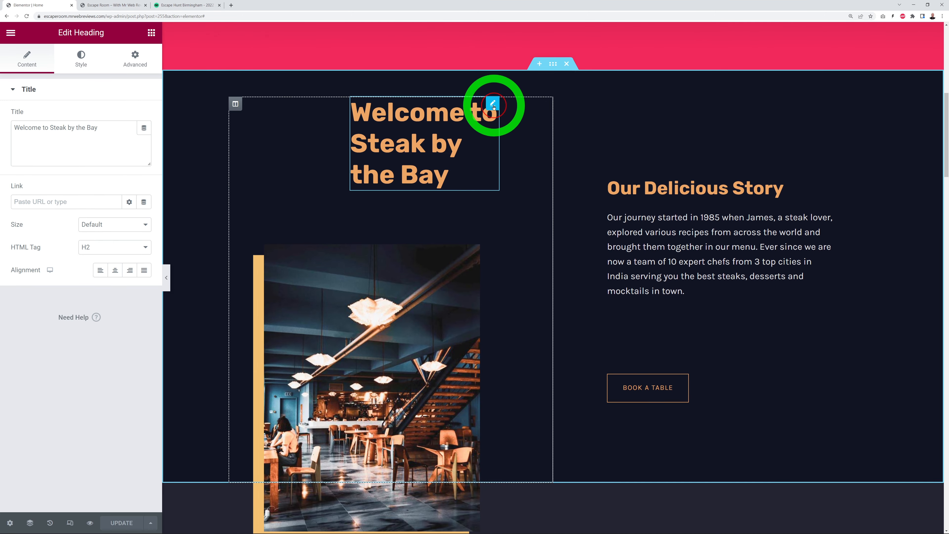
left_click(492, 197)
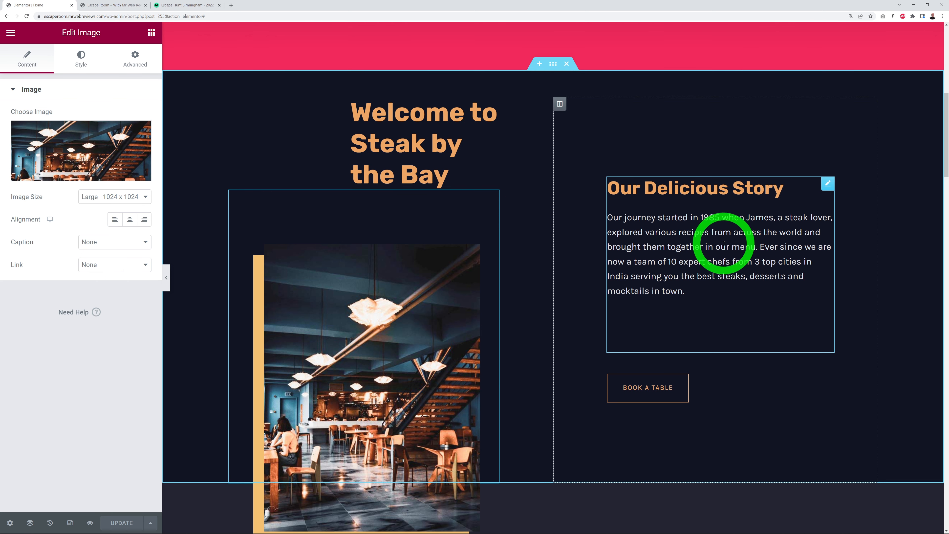
left_click(827, 183)
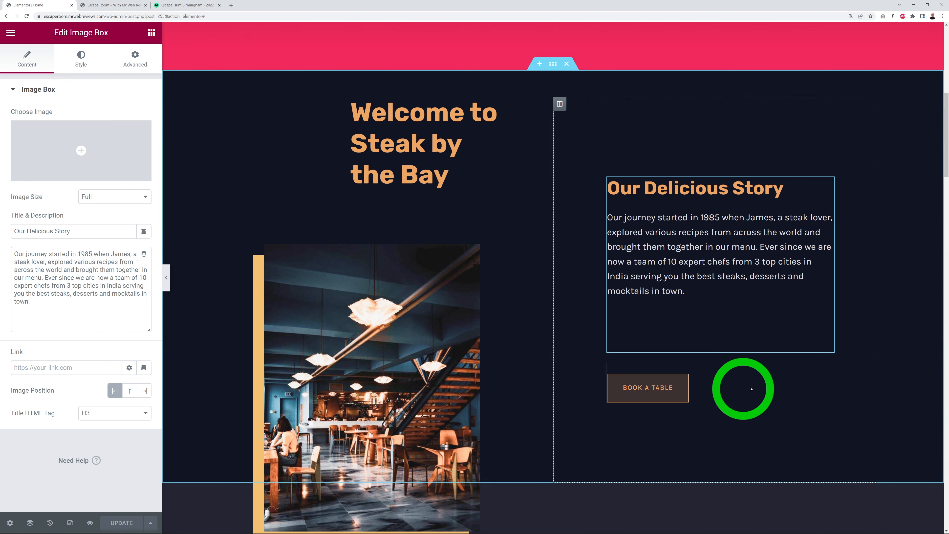
left_click(827, 371)
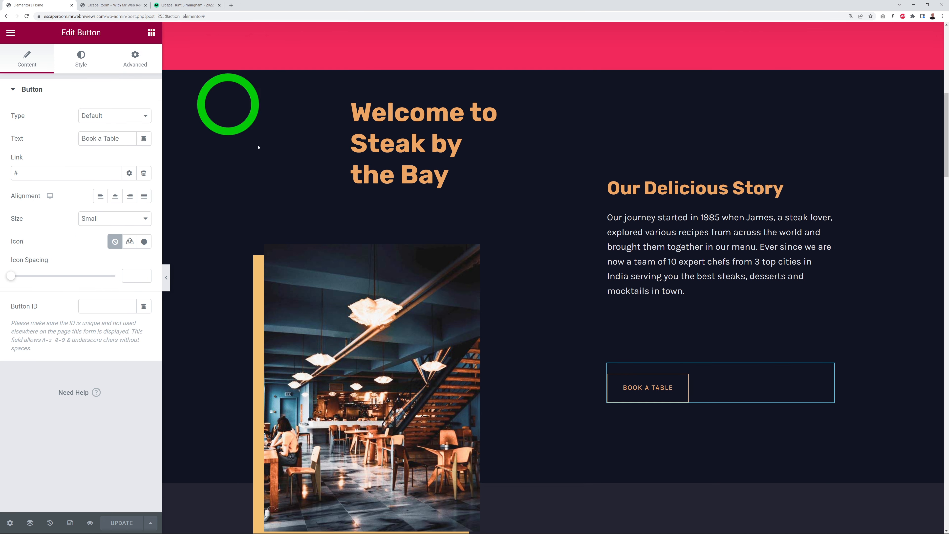
Return to the hero section and bring back Elementor's list of widgets.
scroll(569, 319, "up", 6)
scroll(570, 320, "up", 4)
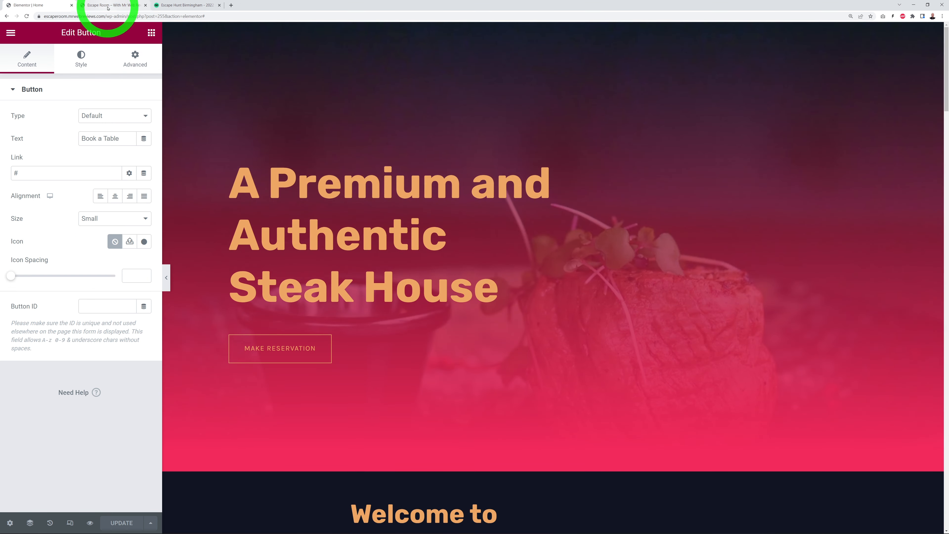
left_click(151, 34)
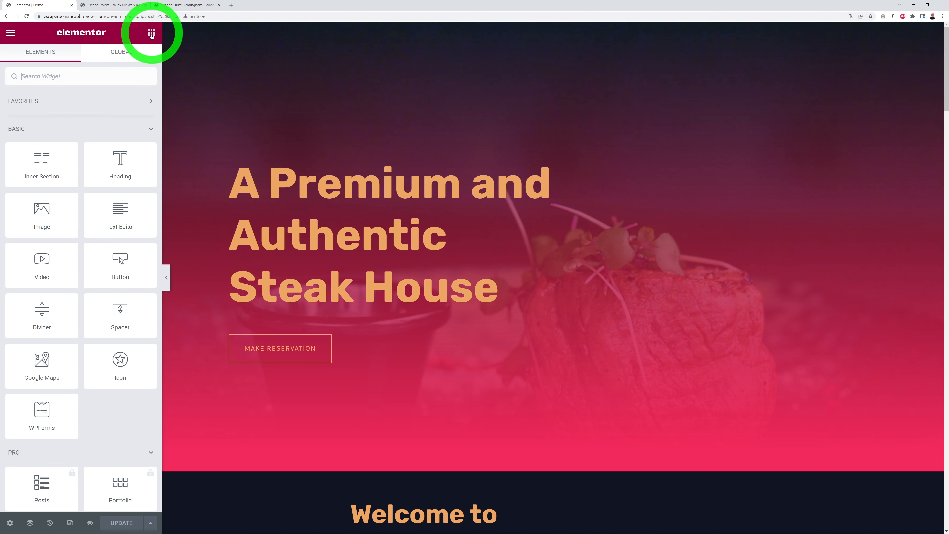
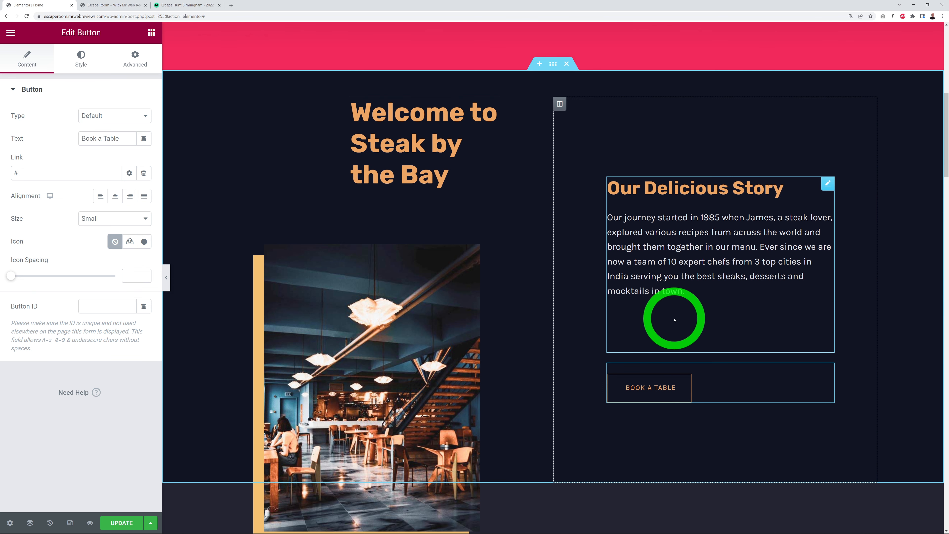
Switch to the Tripadvisor page of Escape Hunt Birmingham and browse its gallery for escape room photos.
scroll(661, 290, "up", 10)
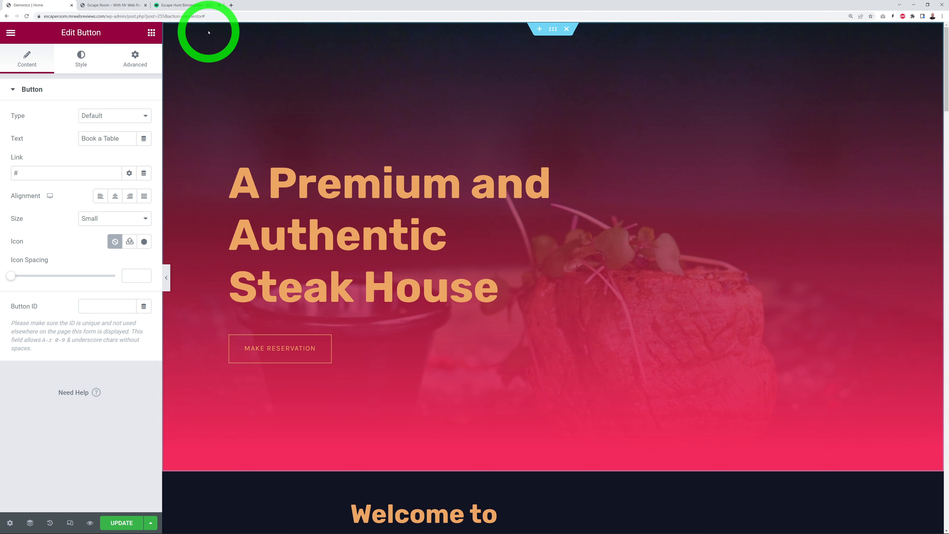
left_click(188, 5)
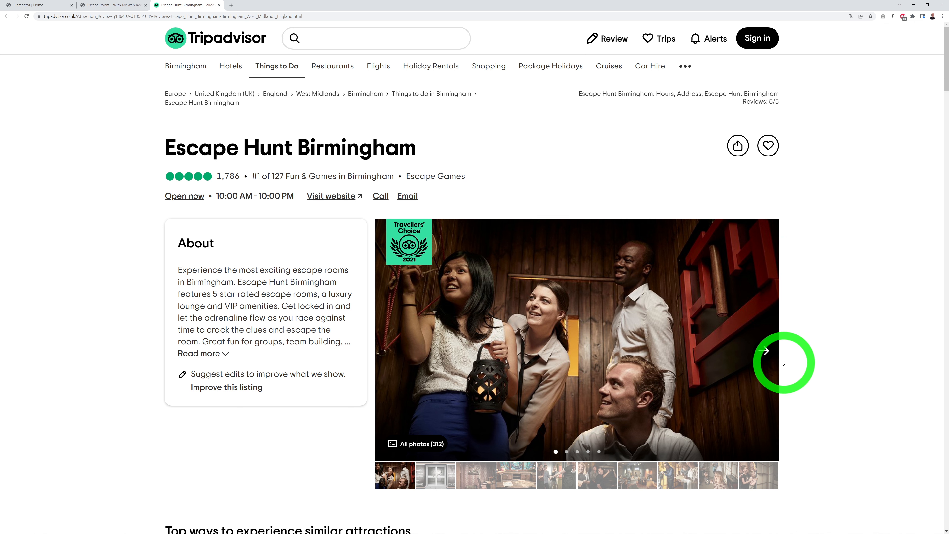
left_click(764, 351)
left_click(764, 351)
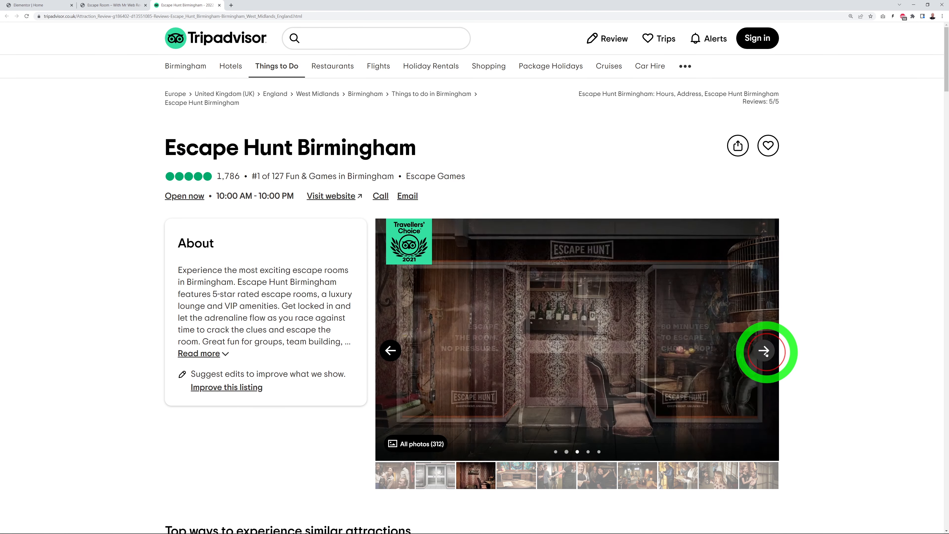
left_click(764, 352)
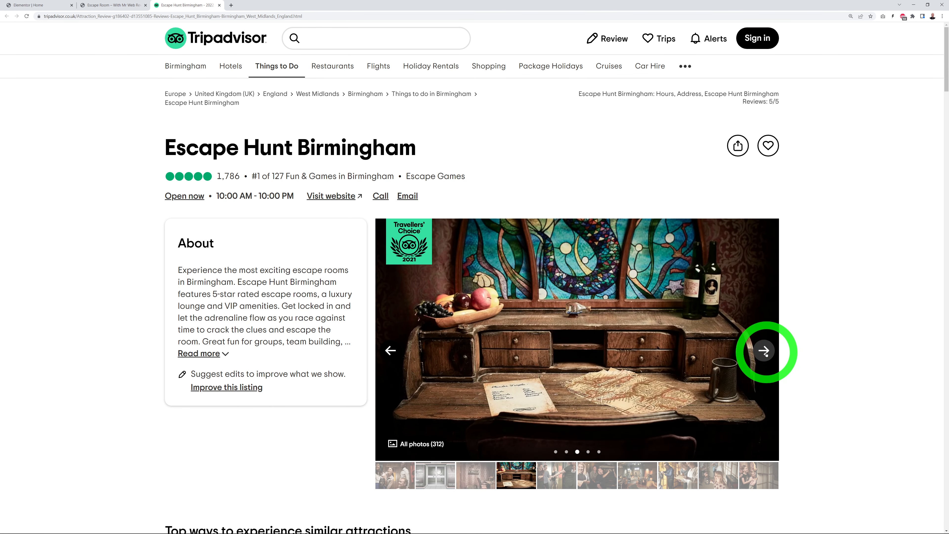
left_click(764, 352)
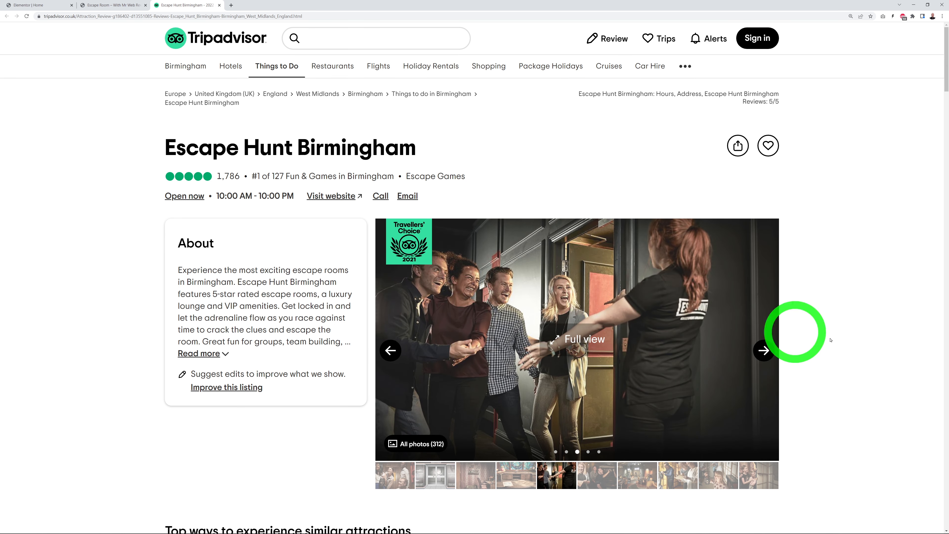
left_click(764, 351)
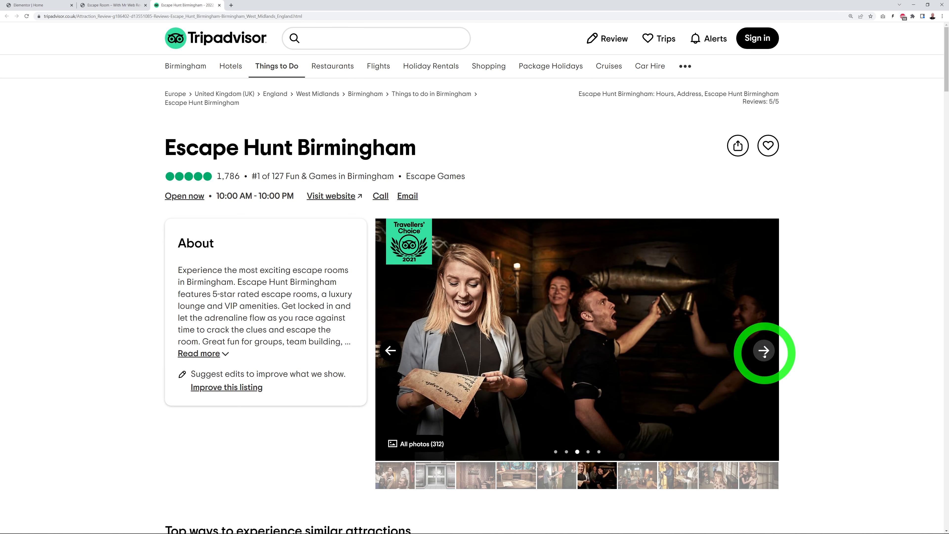
left_click(764, 351)
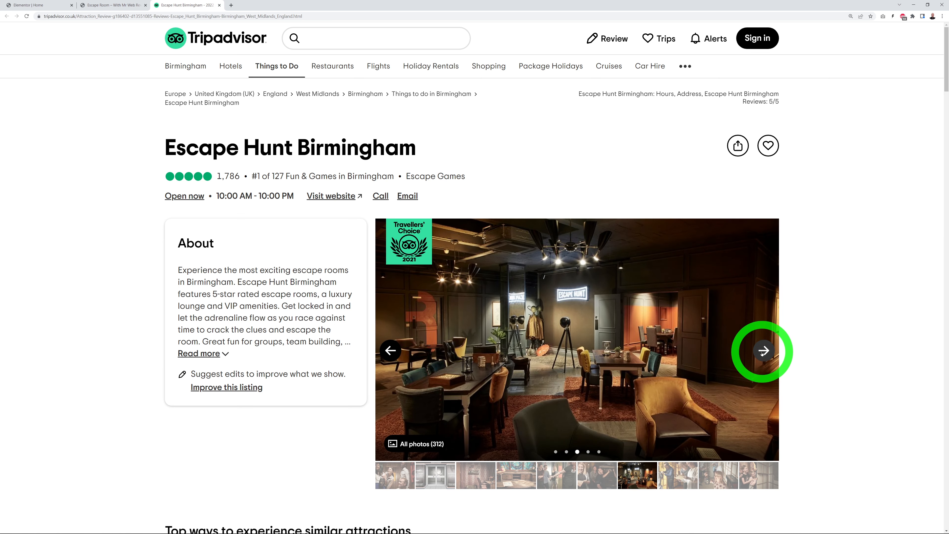
left_click(764, 352)
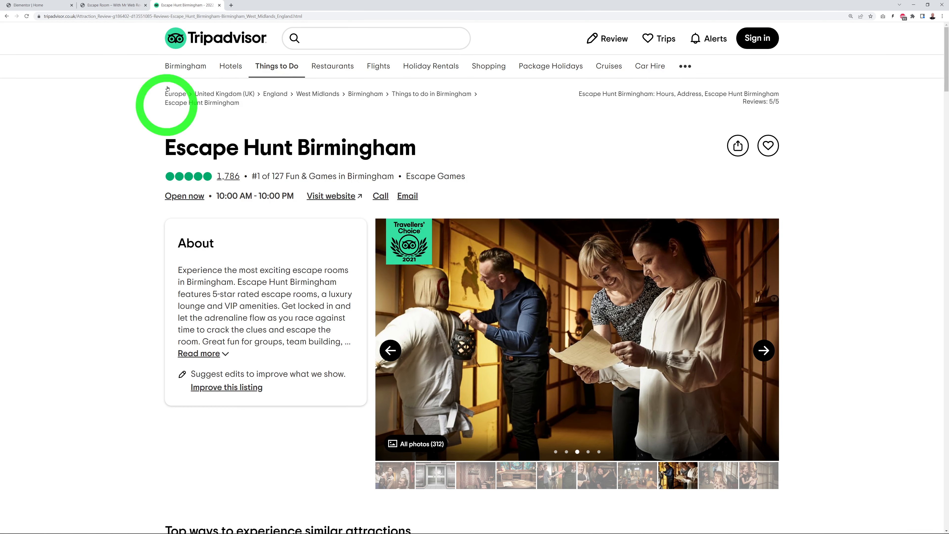
Read Escape Hunt Birmingham's full About description on Tripadvisor and return to the Home page in Elementor.
left_click(106, 6)
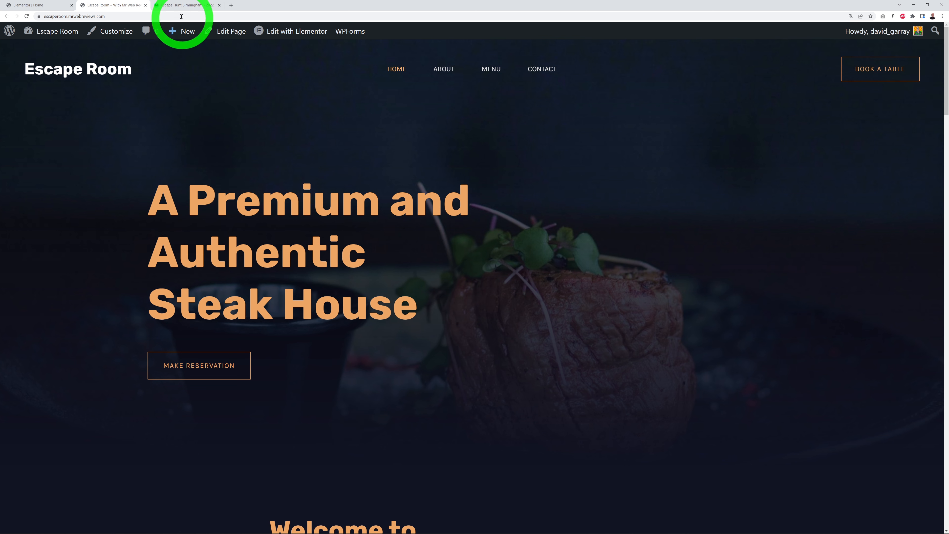
left_click(182, 5)
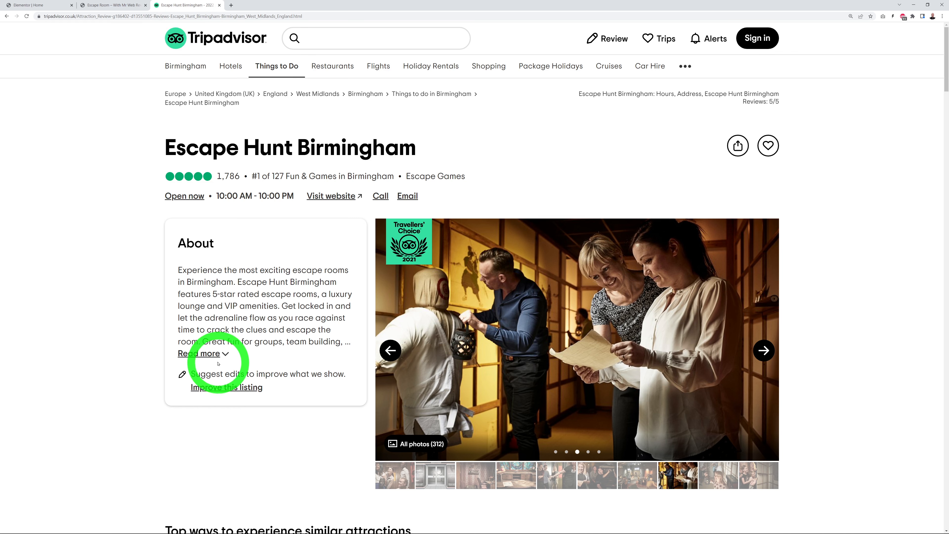
left_click(204, 353)
scroll(102, 354, "down", 3)
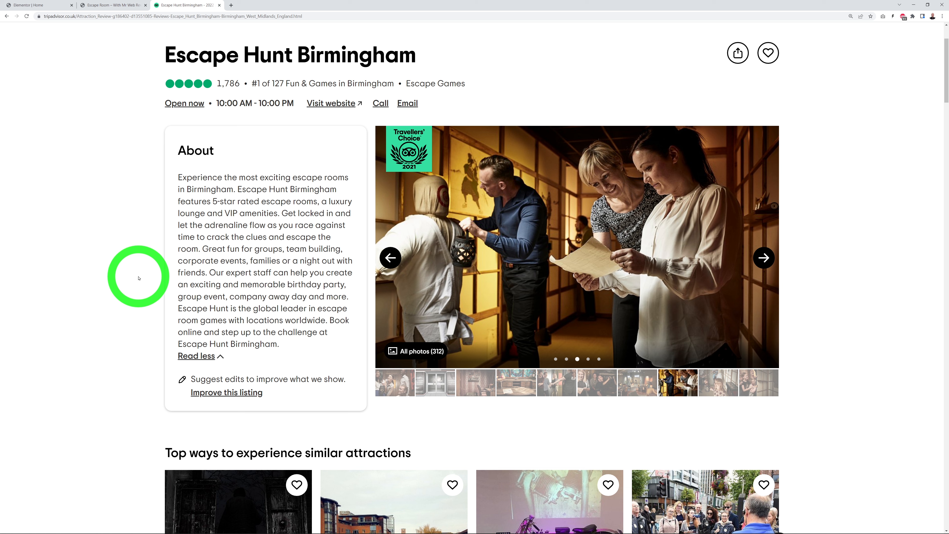
left_click(40, 6)
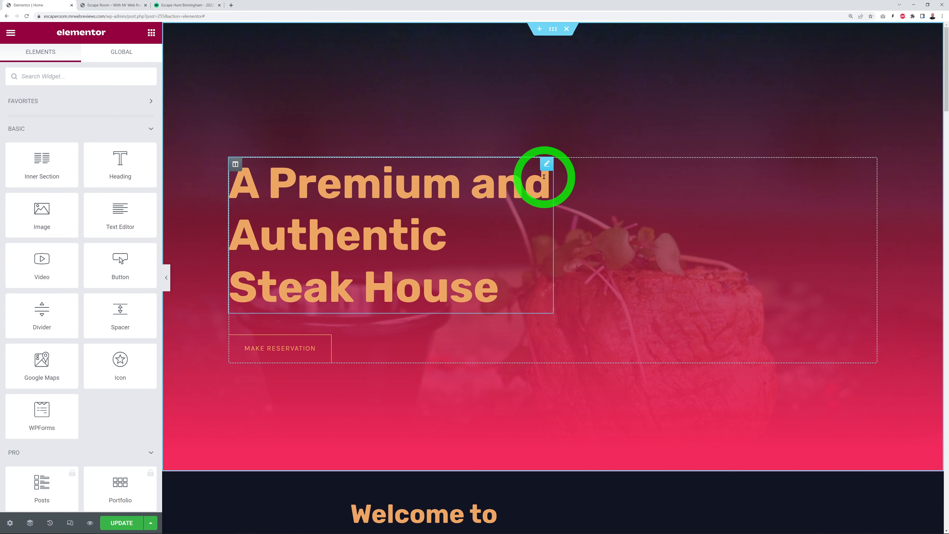
Change the hero heading's title to "Get locked in and let the adrenaline flow".
left_click(546, 165)
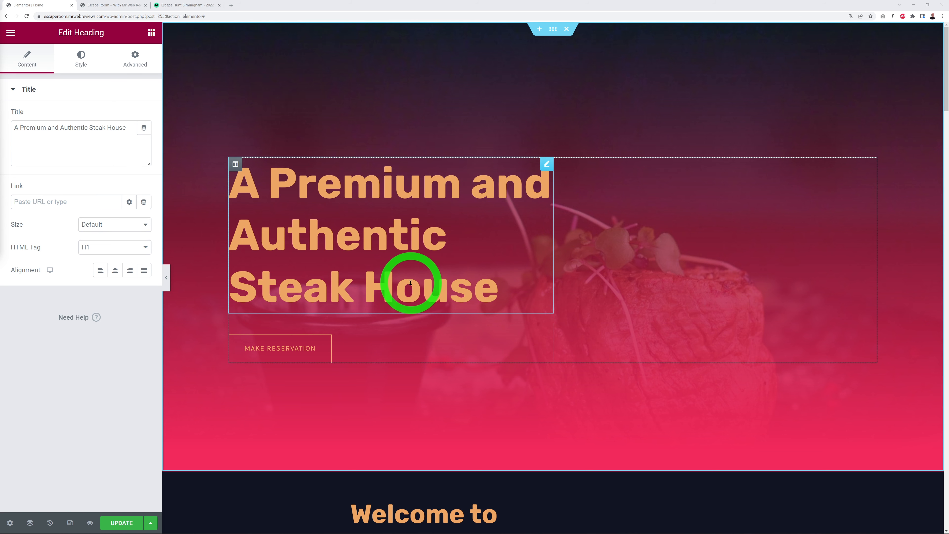
left_click_drag(15, 128, 111, 156)
type("Get locked in and let the adrenaline flow")
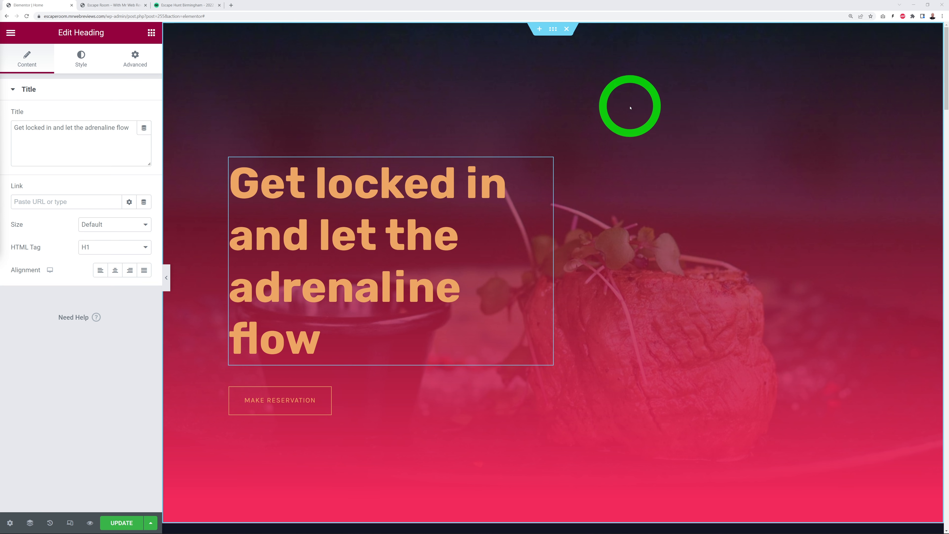
Upload are-you-sharp-enough.jpg from the Escape Hunt Birmingham folder and set it as the hero section's background image.
left_click(553, 30)
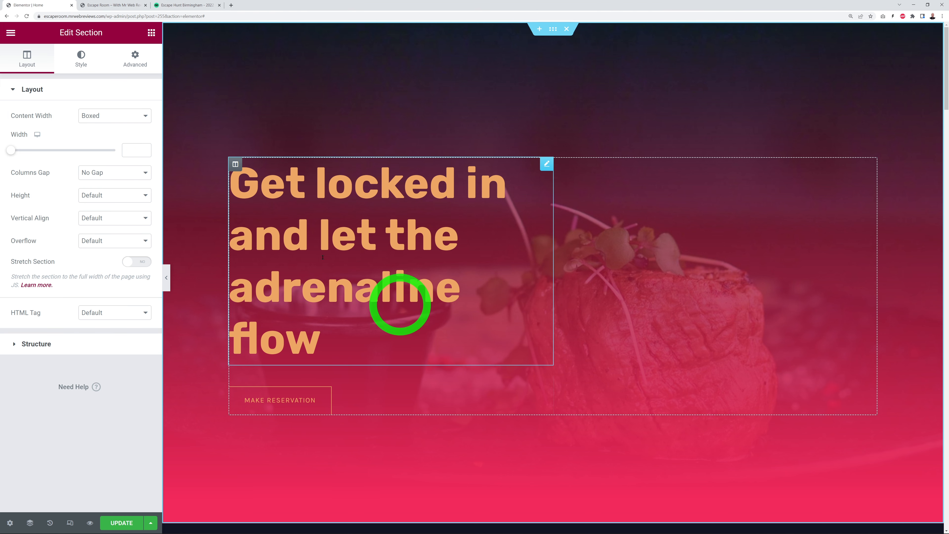
left_click(81, 64)
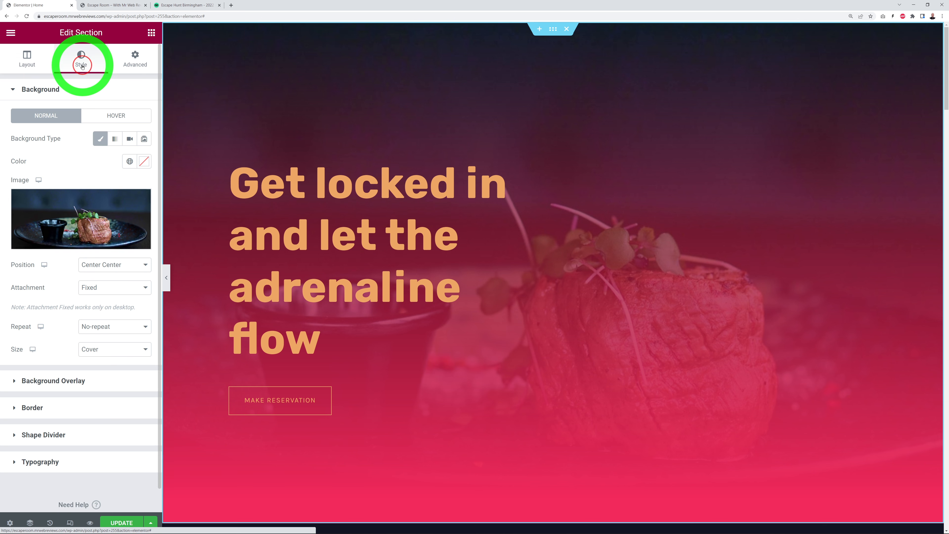
left_click(82, 218)
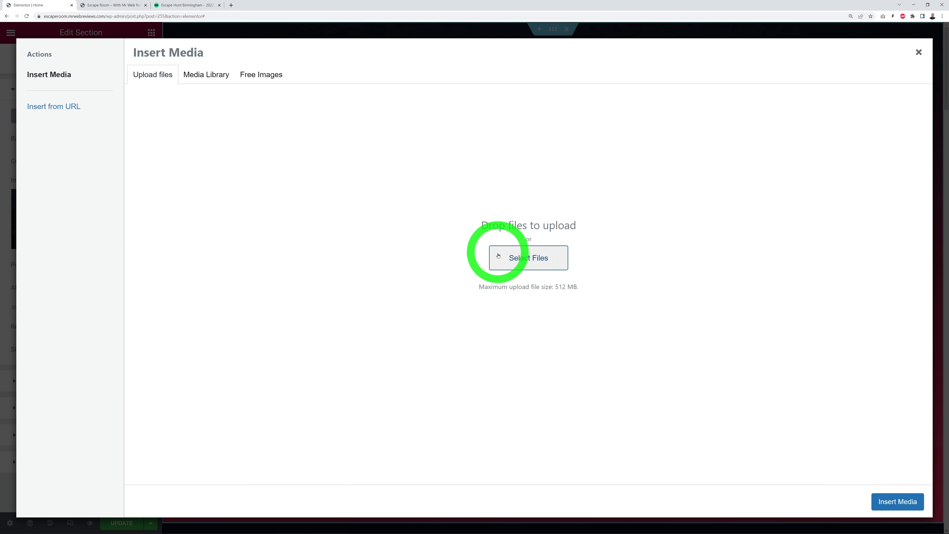
left_click(534, 265)
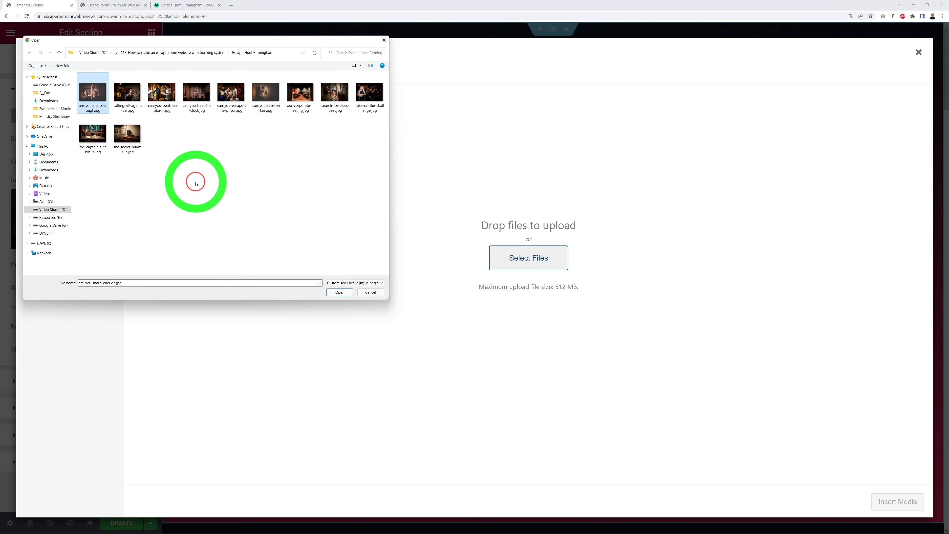
left_click(129, 94)
left_click(86, 97, "ctrl")
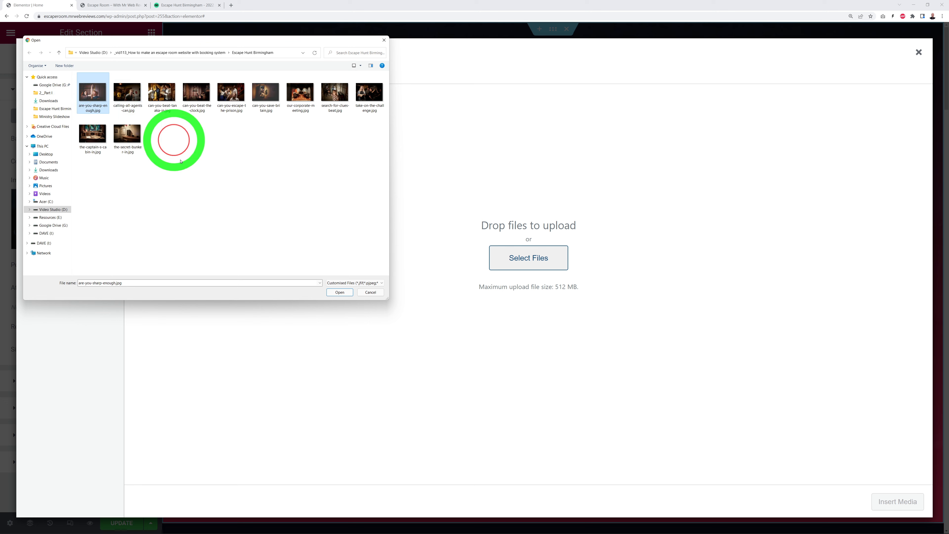
left_click(339, 292)
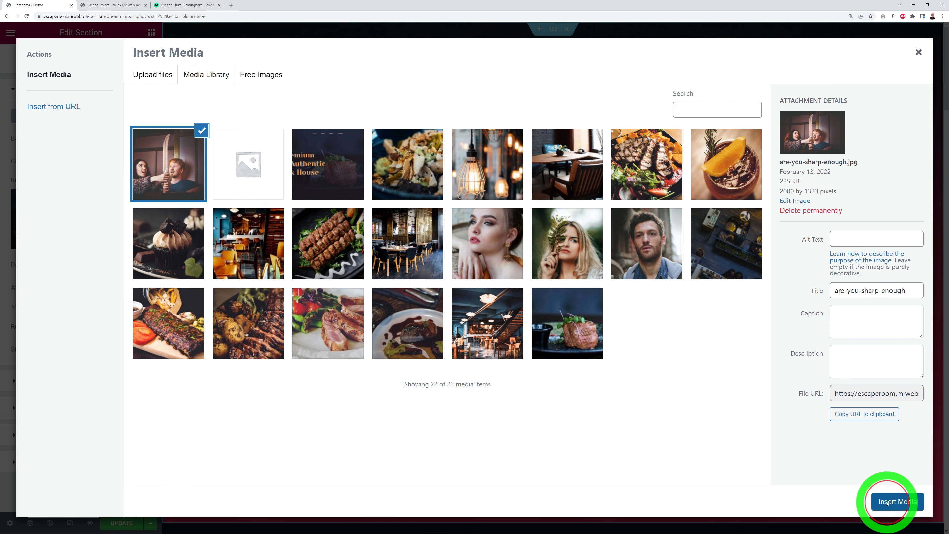
left_click(888, 502)
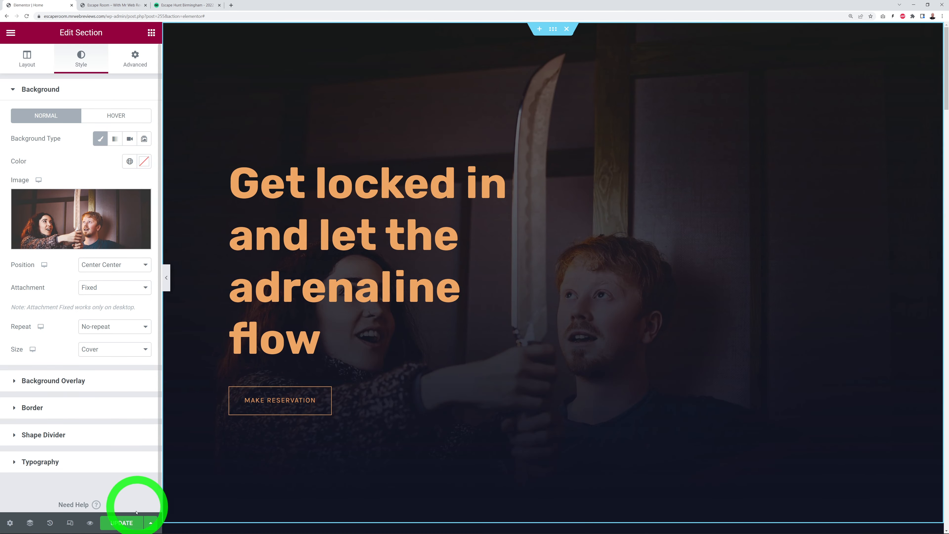
Save the Home page, reload the live site to check the new hero section, and return to the editor.
left_click(127, 522)
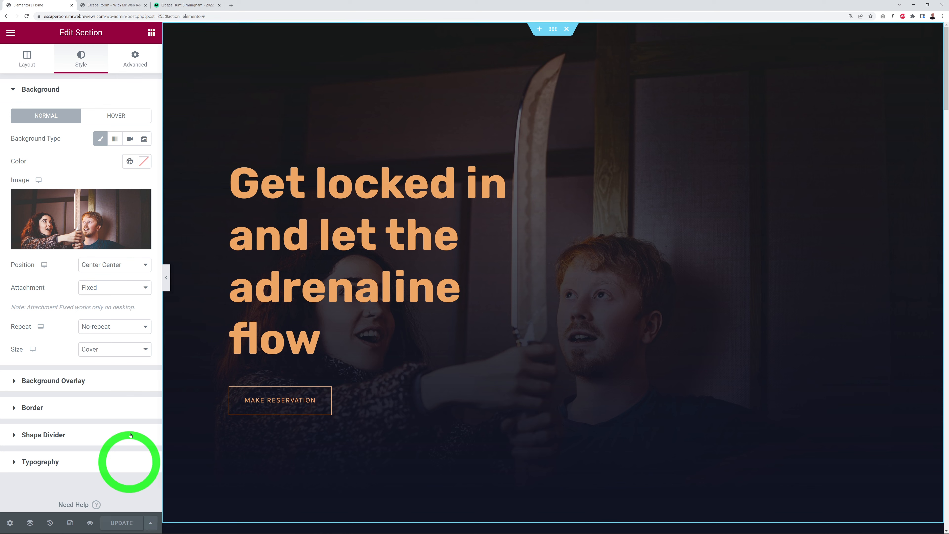
left_click(115, 6)
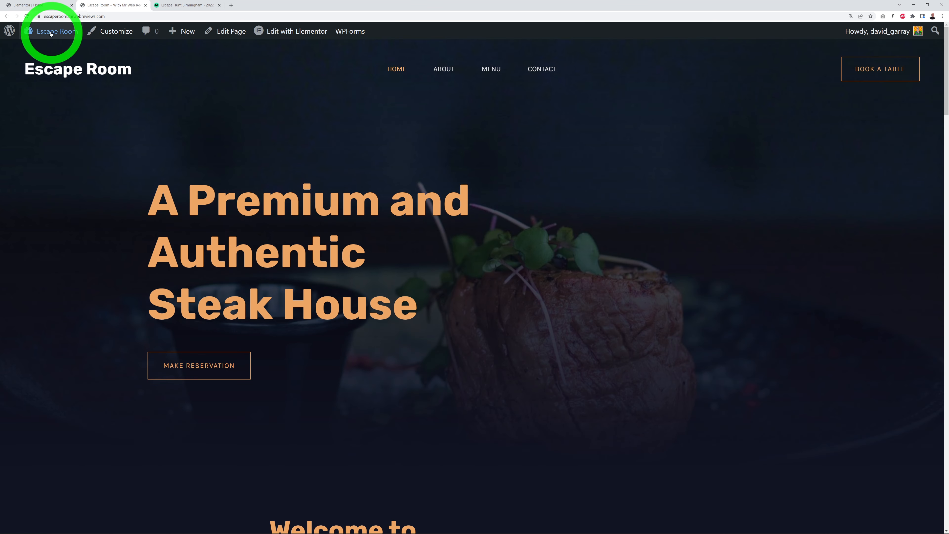
left_click(28, 17)
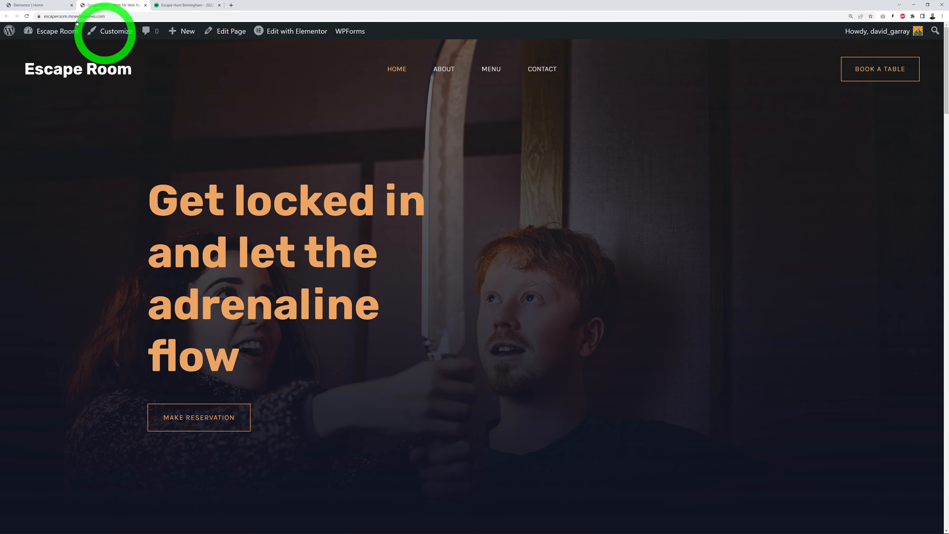
left_click(37, 5)
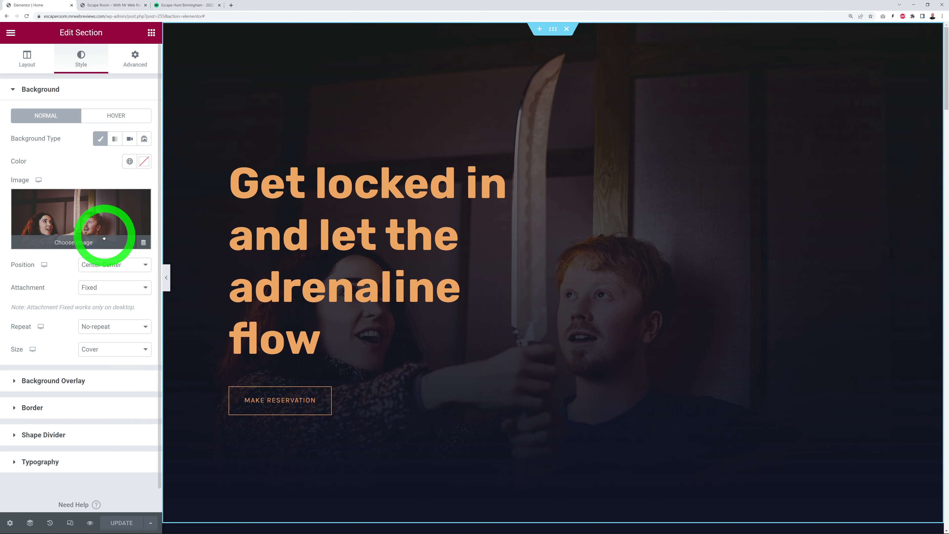
Replace the hero section's background image with an upload of calling-all-agents-can.jpg.
left_click(98, 212)
left_click(162, 77)
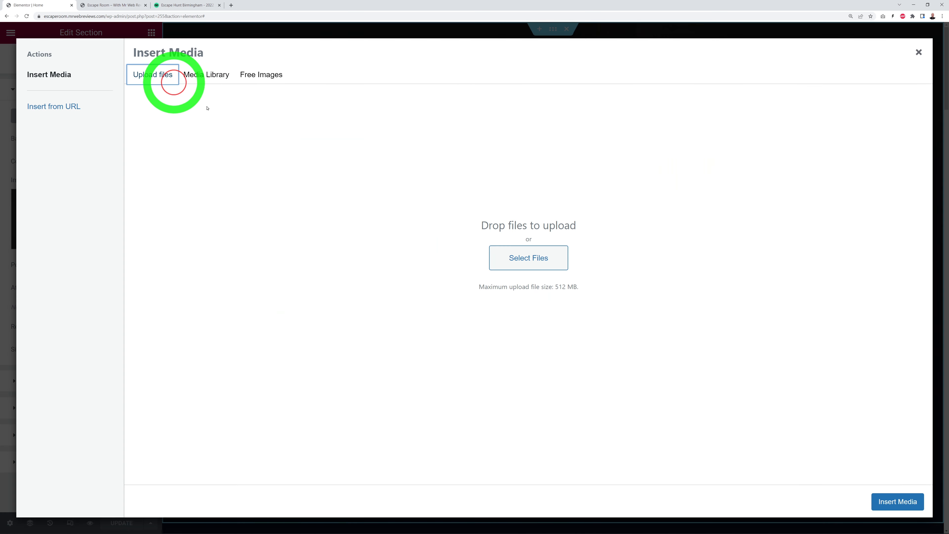
left_click(514, 263)
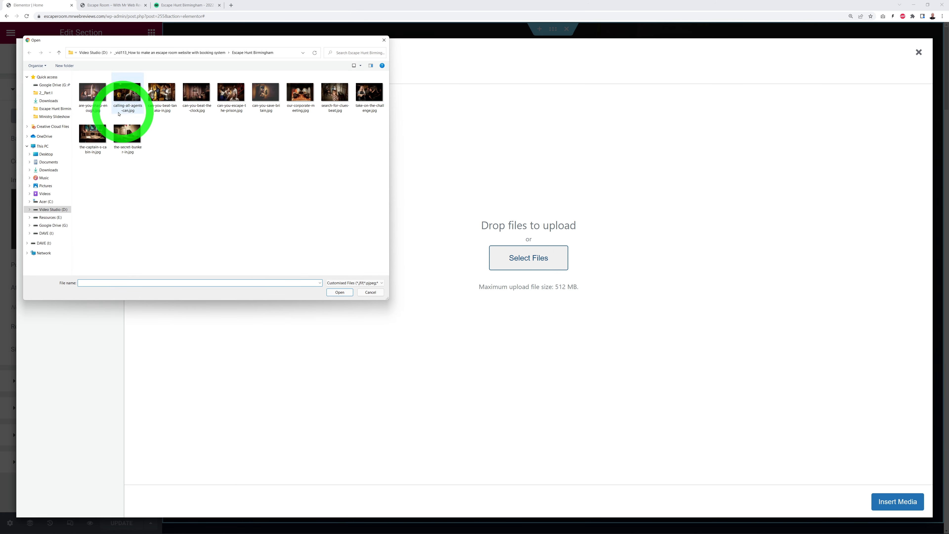
left_click(134, 98)
left_click(340, 292)
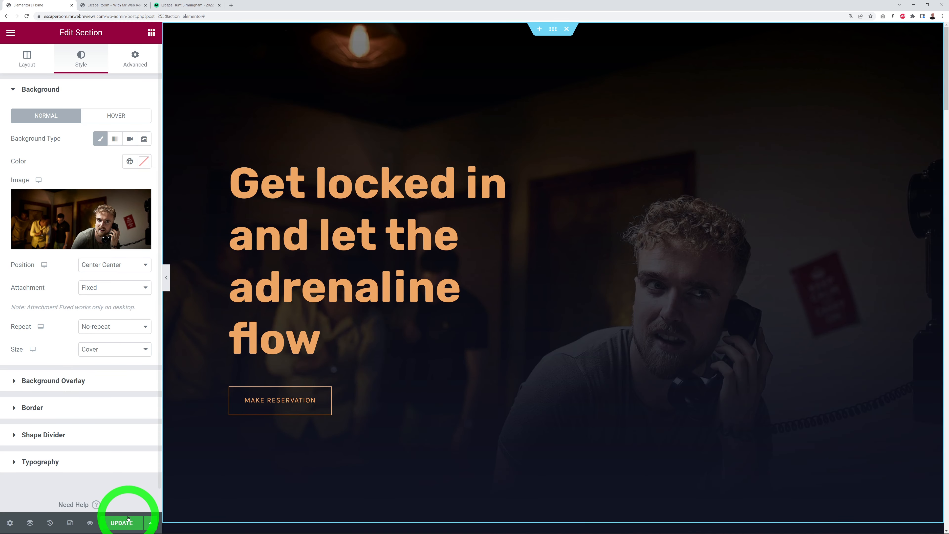
Save the page with the replaced background, view it on the live site and come back to Elementor.
left_click(128, 519)
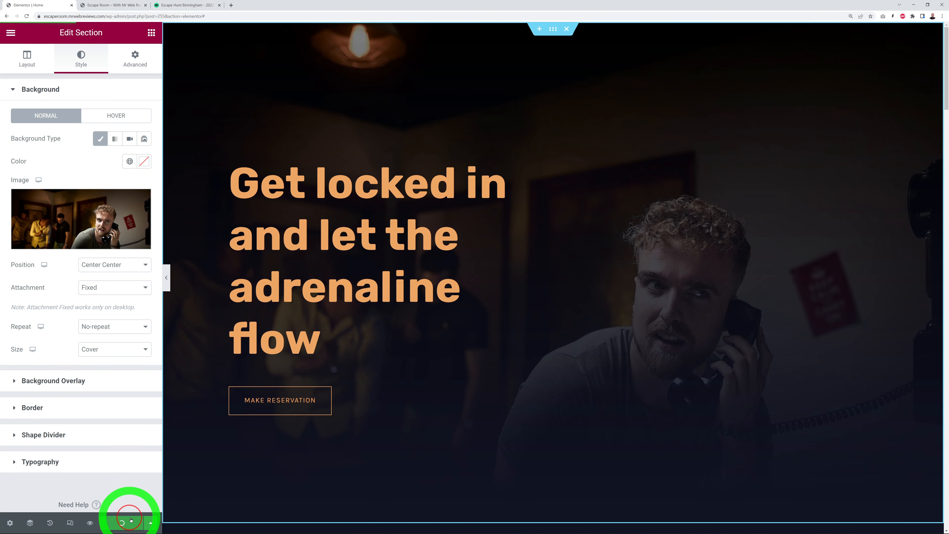
left_click(113, 5)
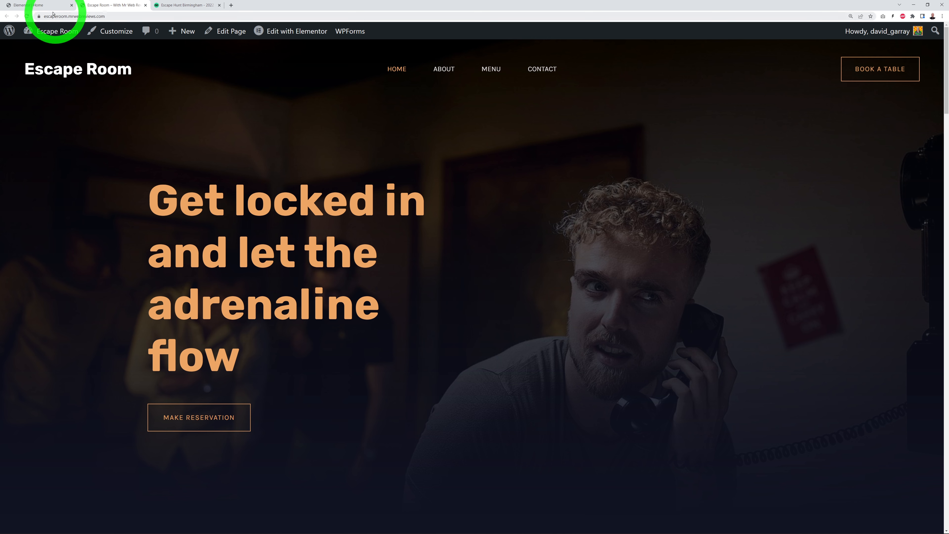
left_click(44, 5)
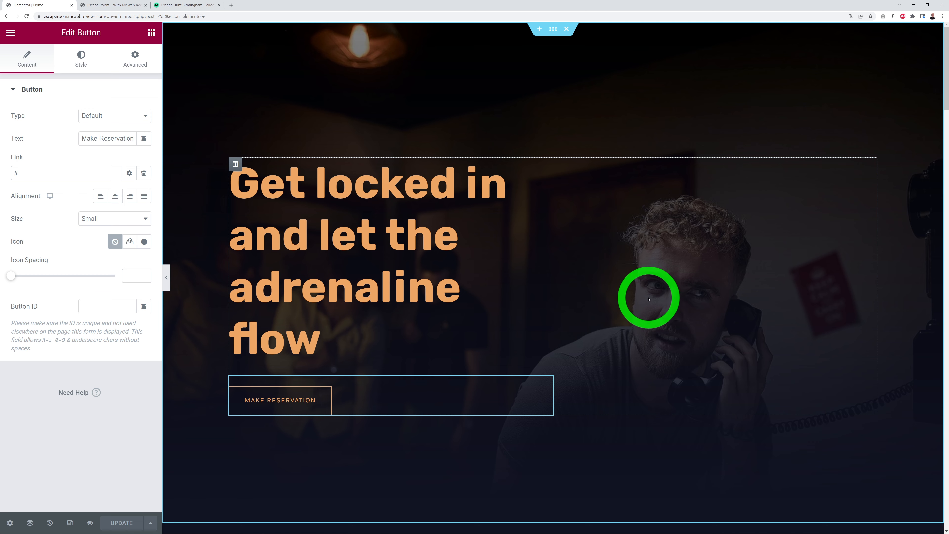
Change the welcome heading below the hero section to "Welcome to Escape Hunt".
scroll(649, 299, "down", 10)
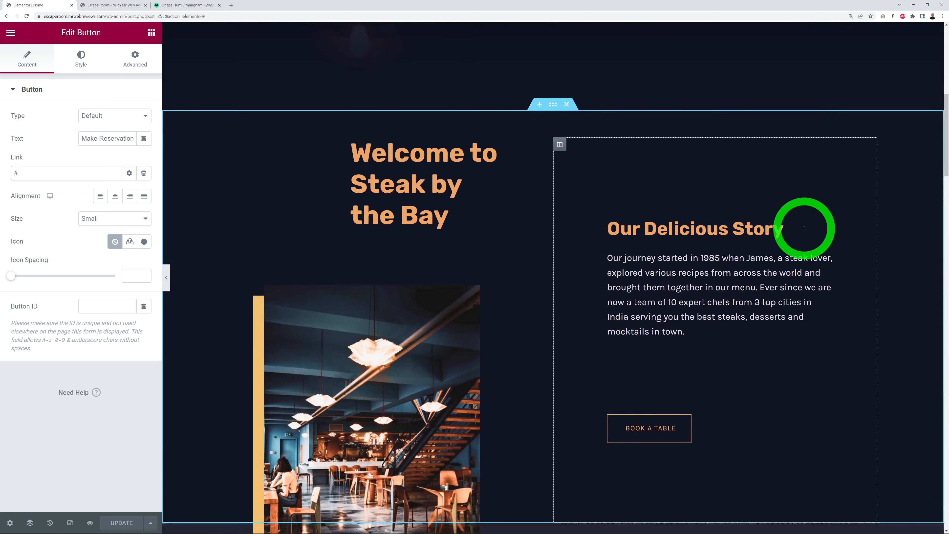
scroll(803, 228, "down", 1)
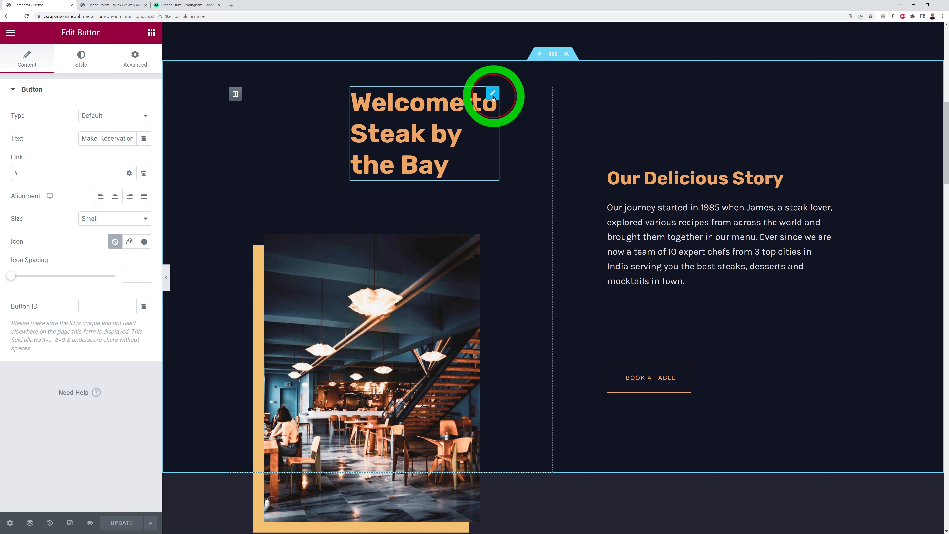
left_click(493, 95)
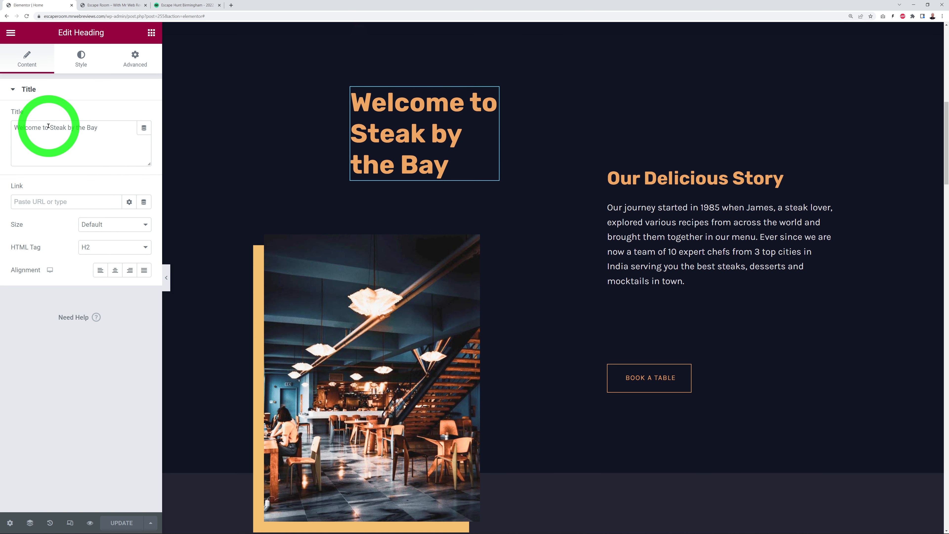
left_click_drag(50, 126, 117, 127)
type("Escape Hunt Birmingham")
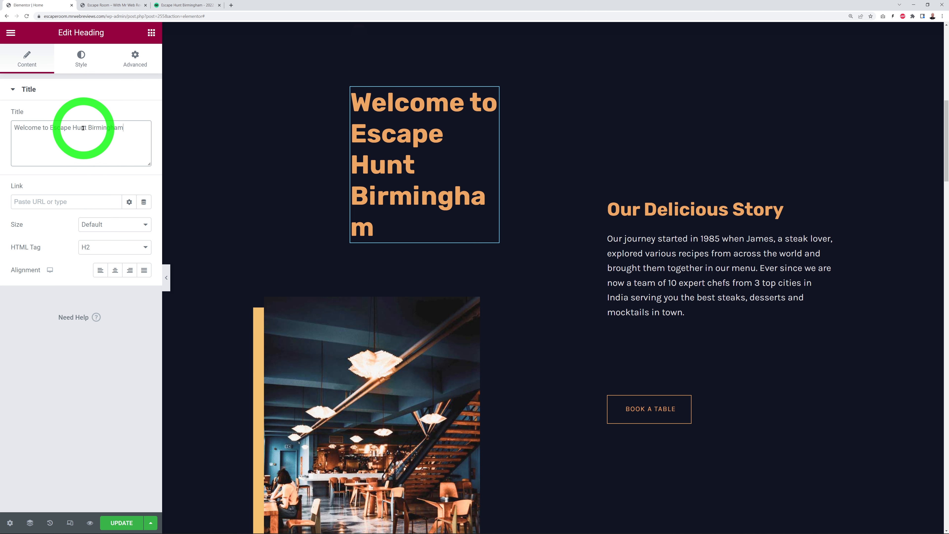
left_click_drag(89, 128, 146, 130)
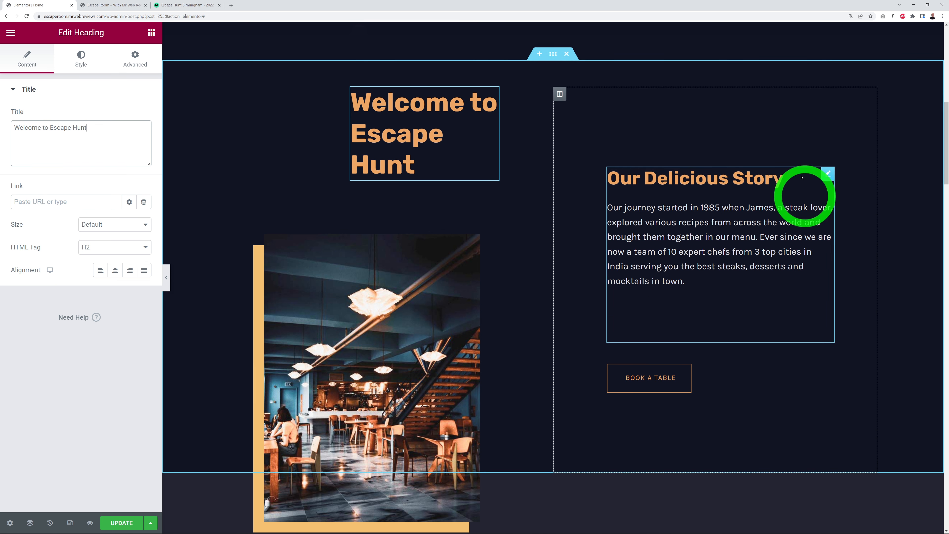
Copy the full About description of Escape Hunt Birmingham from the Tripadvisor page and return to the Home page in Elementor.
left_click(194, 6)
left_click(215, 263)
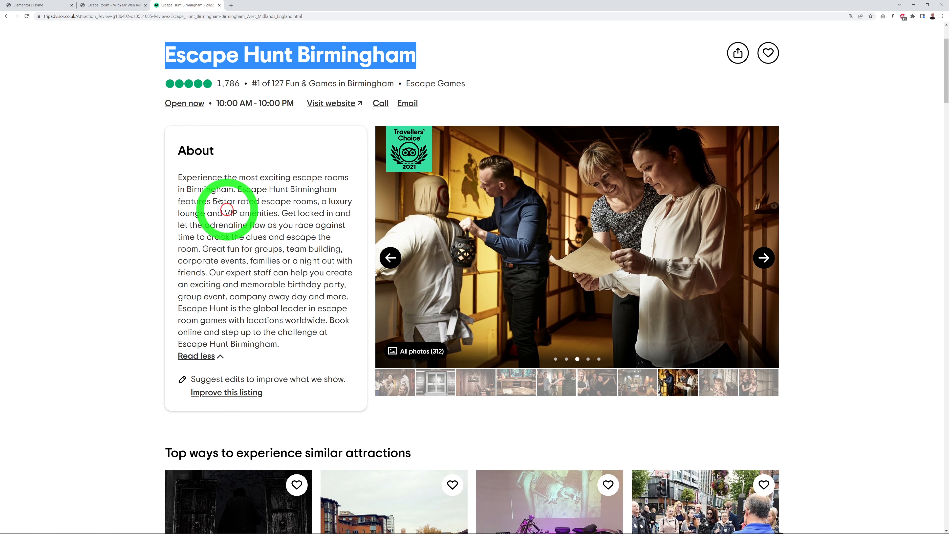
left_click_drag(178, 178, 284, 297)
key("ctrl+c")
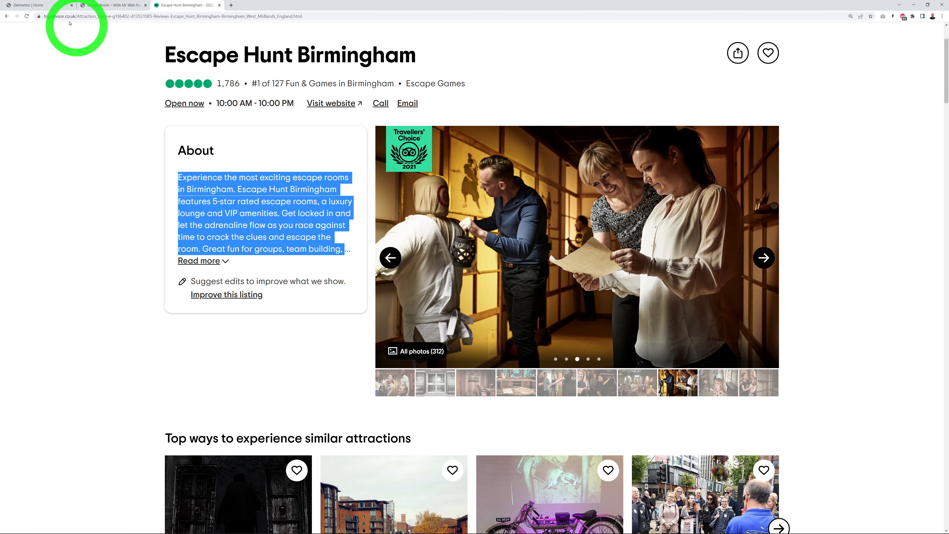
left_click(35, 5)
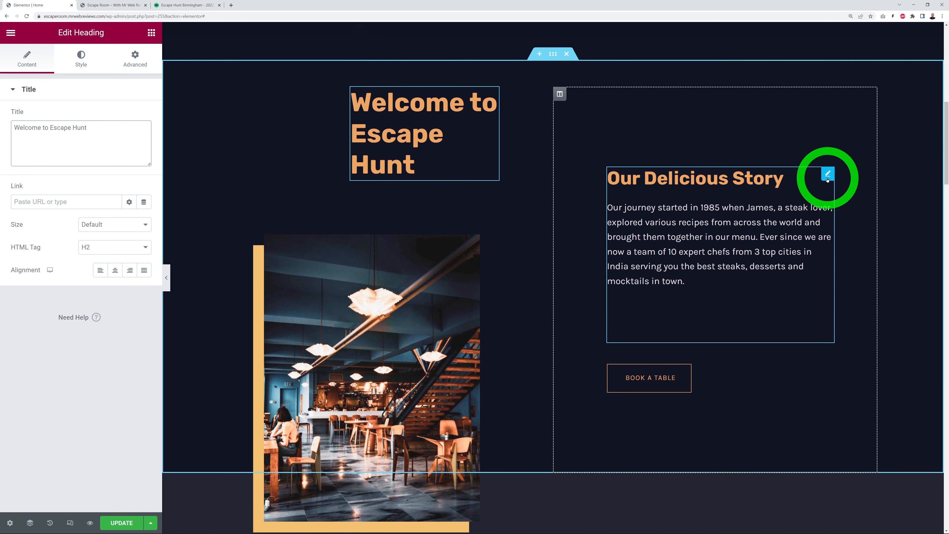
Retitle the Our Delicious Story image box "About Us", replace its description with the copied Escape Hunt text, and save the page.
left_click(828, 176)
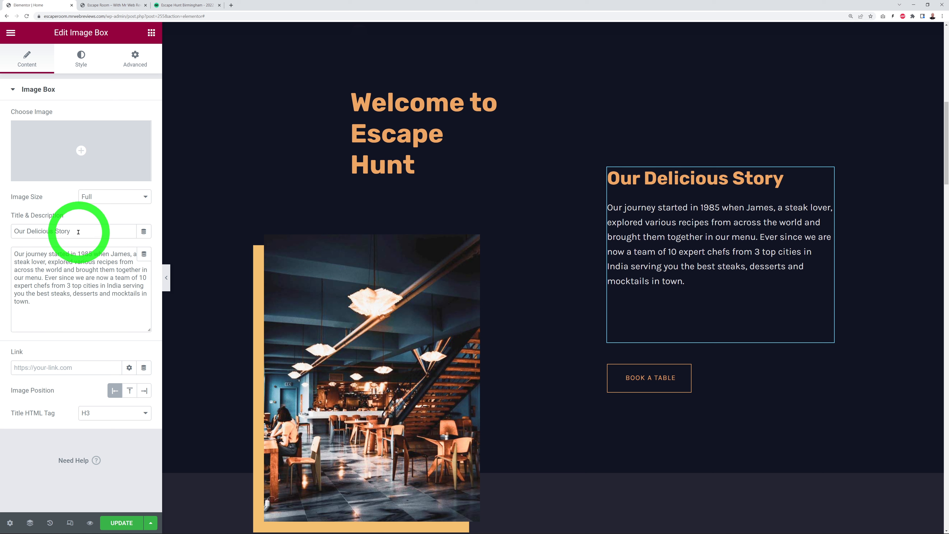
left_click_drag(74, 231, 3, 231)
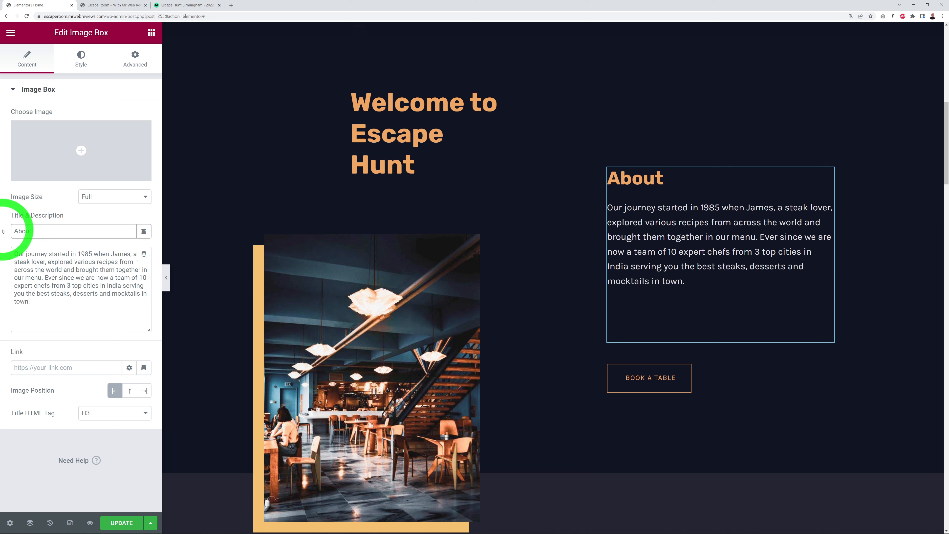
left_click_drag(50, 314, 16, 263)
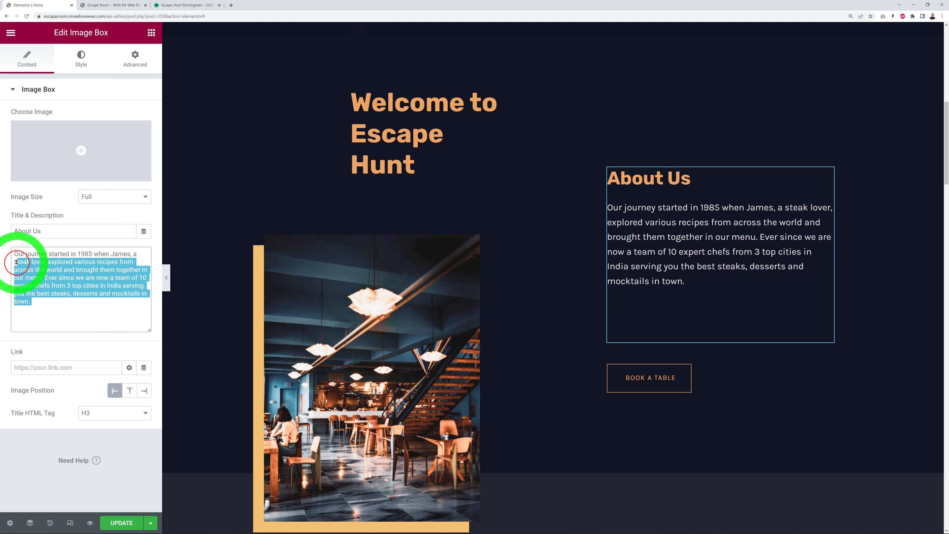
key("ctrl+v")
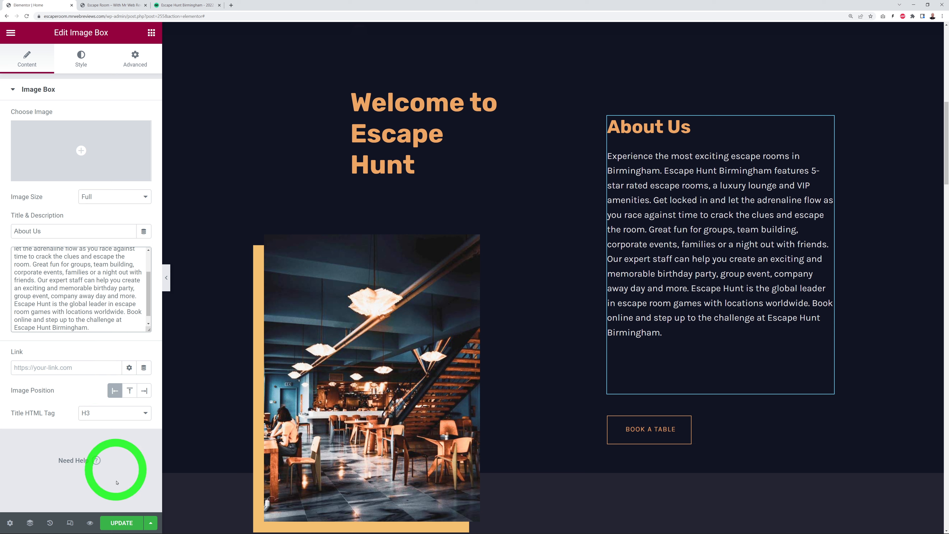
left_click(122, 523)
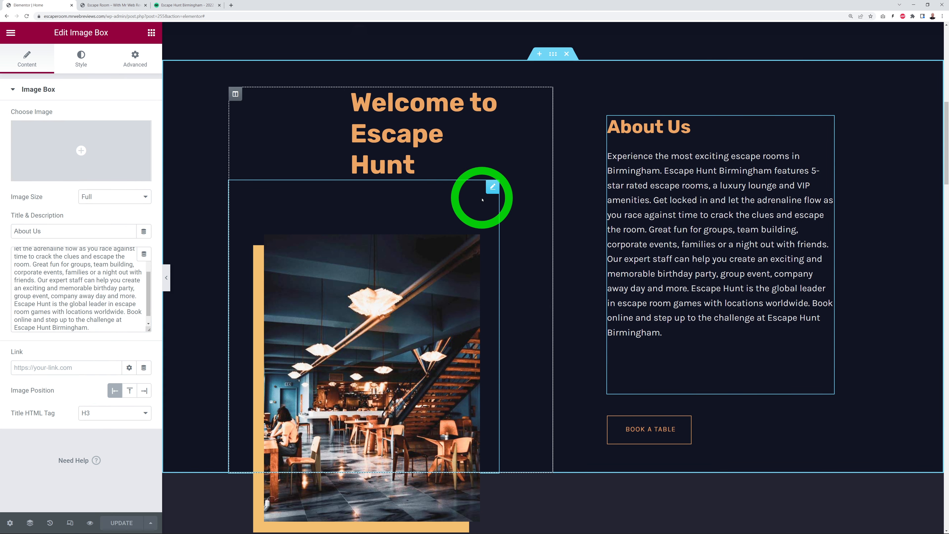
From the image below the welcome heading, upload the nine Escape Hunt Birmingham photos from can-you-beat-tanaka-in.jpg through the-secret-bunker-in.jpg to the media library.
left_click(493, 189)
mouse_move(125, 165)
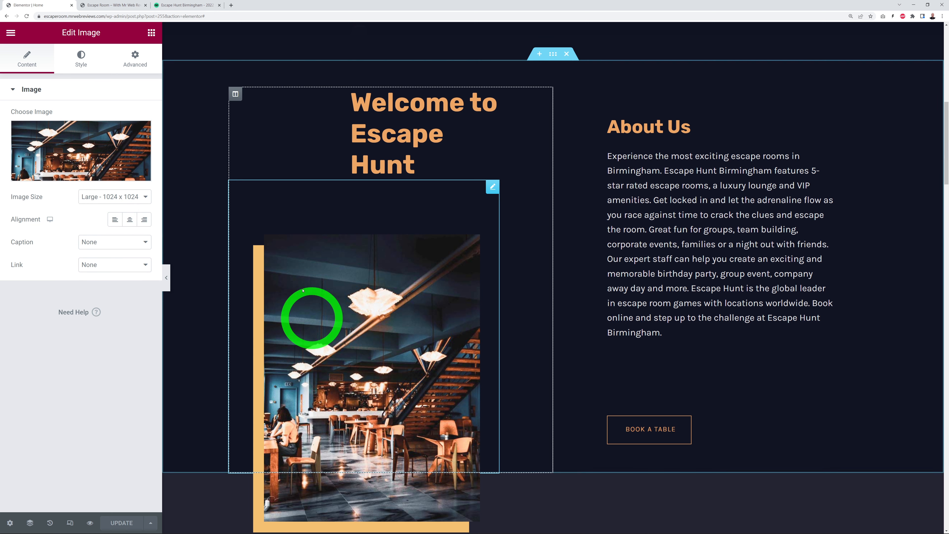
left_click(89, 155)
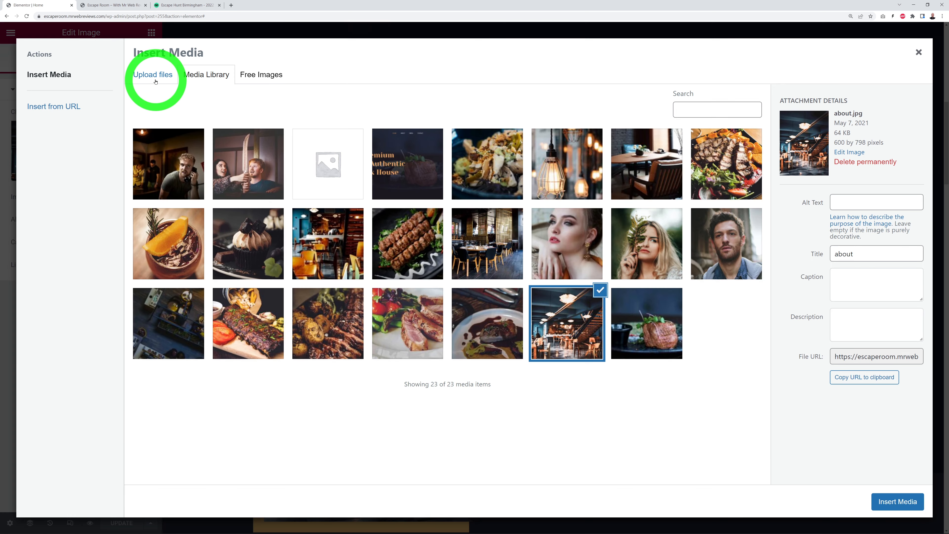
left_click(155, 81)
left_click(528, 262)
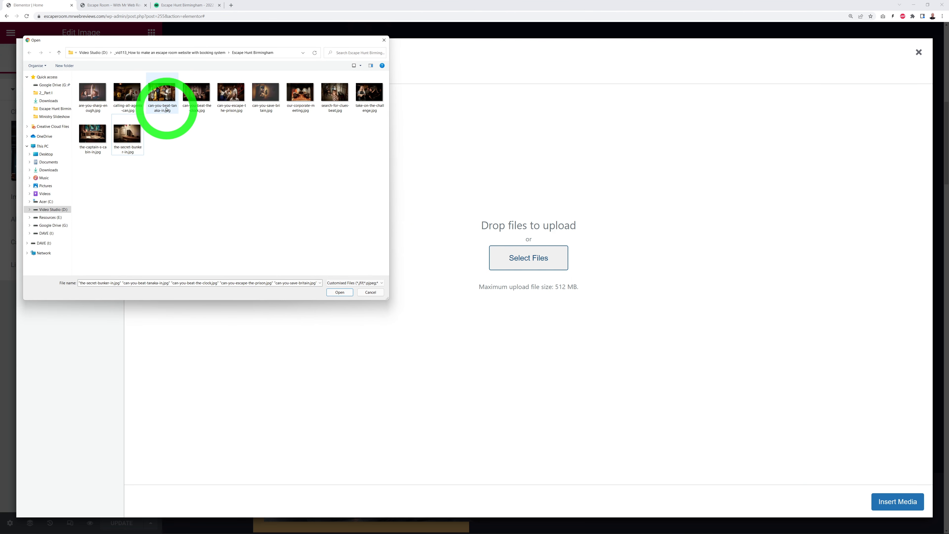
left_click(162, 108)
left_click(127, 136, "shift")
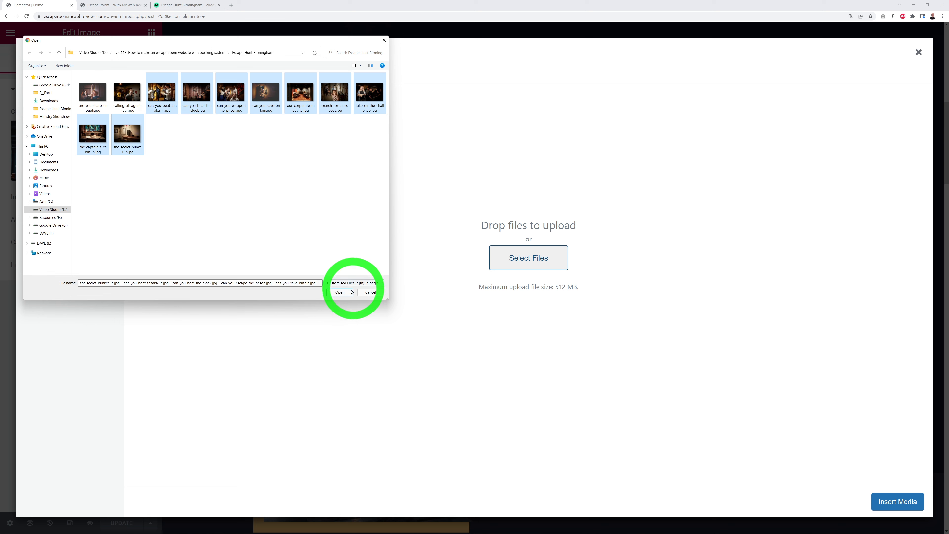
left_click(341, 293)
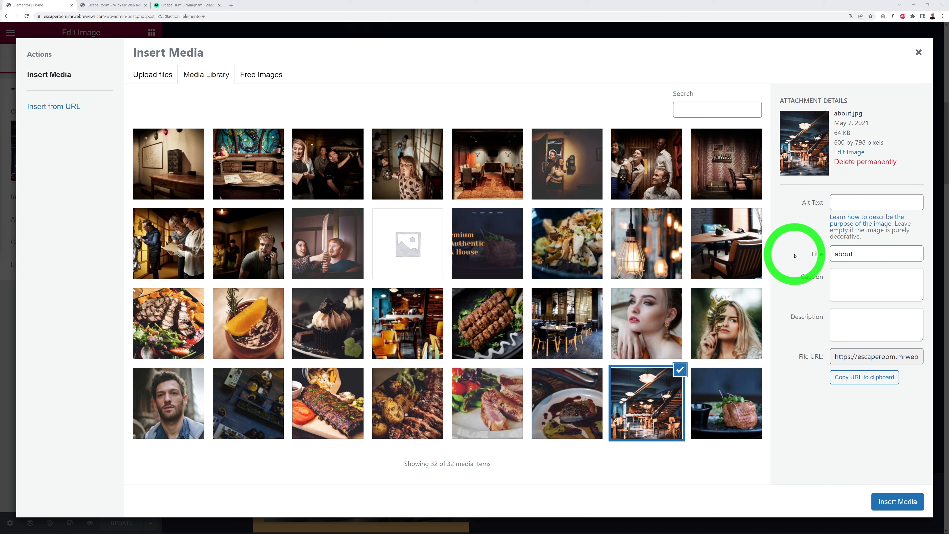
Crop search-for-clues-beat.jpg to a 742 × 934 portrait around the woman with the lantern, save it and insert it below the welcome heading.
left_click(405, 186)
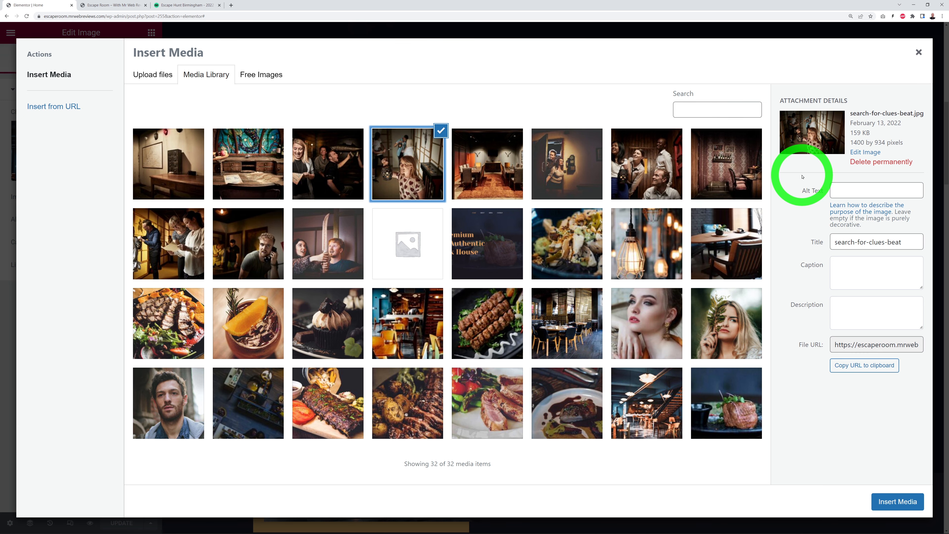
left_click(864, 153)
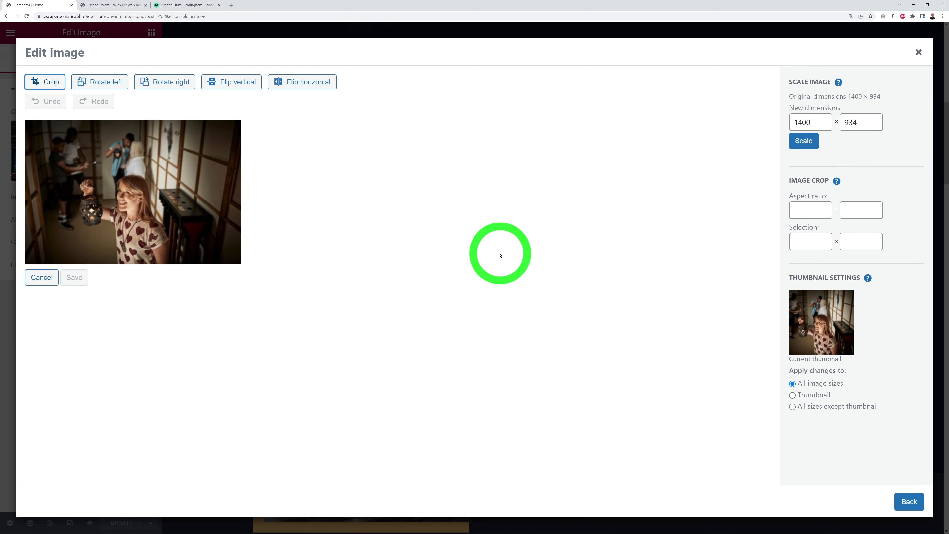
left_click(52, 89)
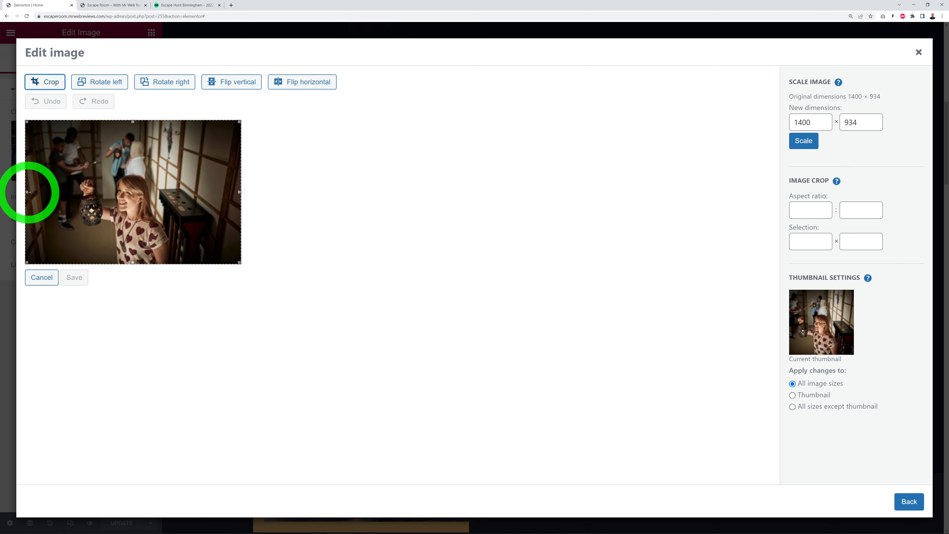
left_click_drag(36, 192, 71, 193)
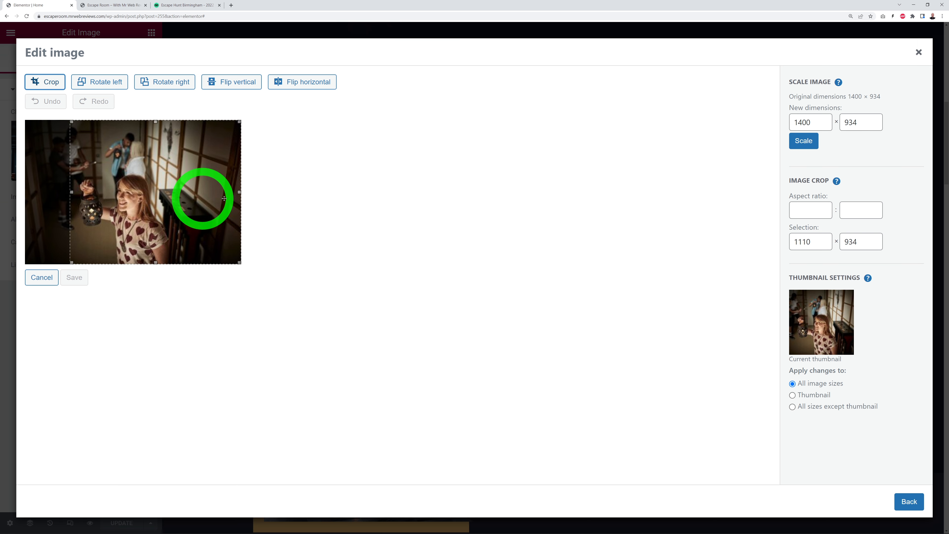
left_click_drag(236, 192, 187, 192)
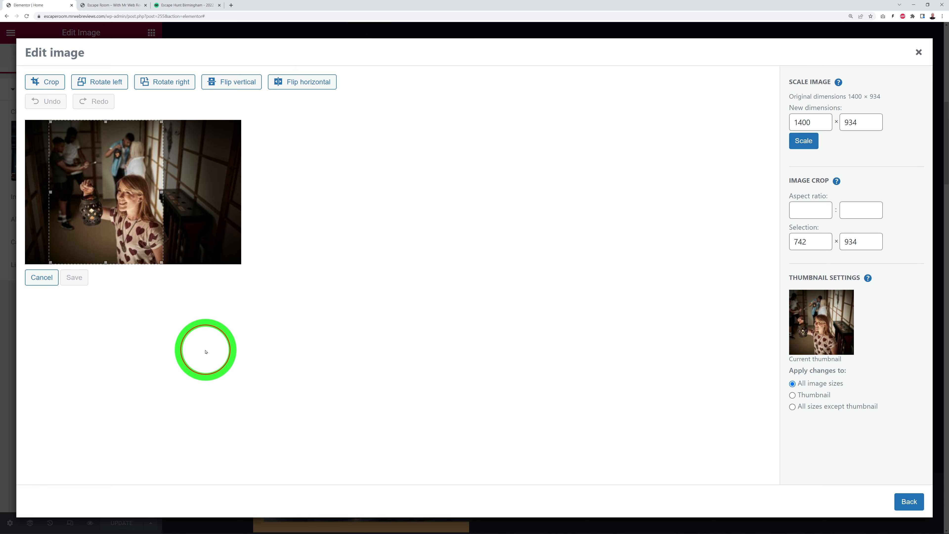
left_click(53, 85)
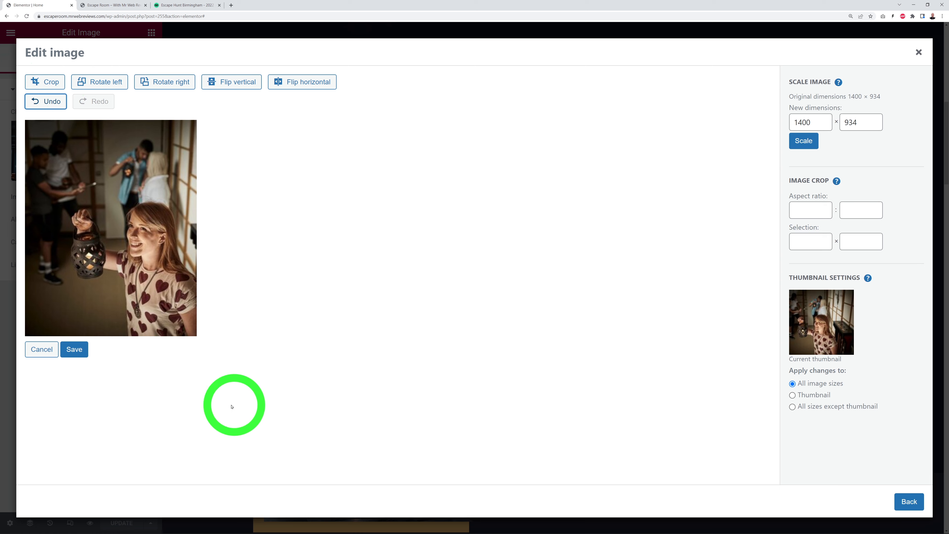
left_click(87, 354)
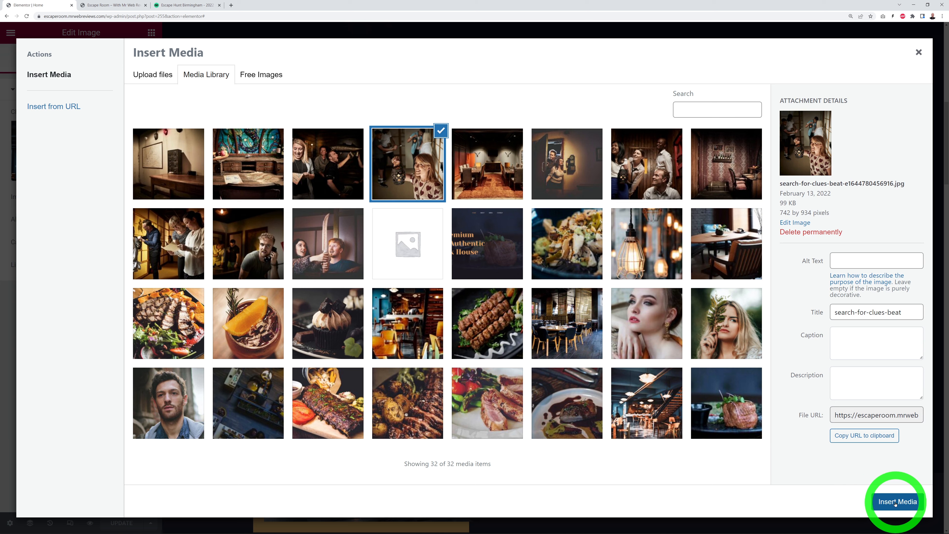
left_click(882, 502)
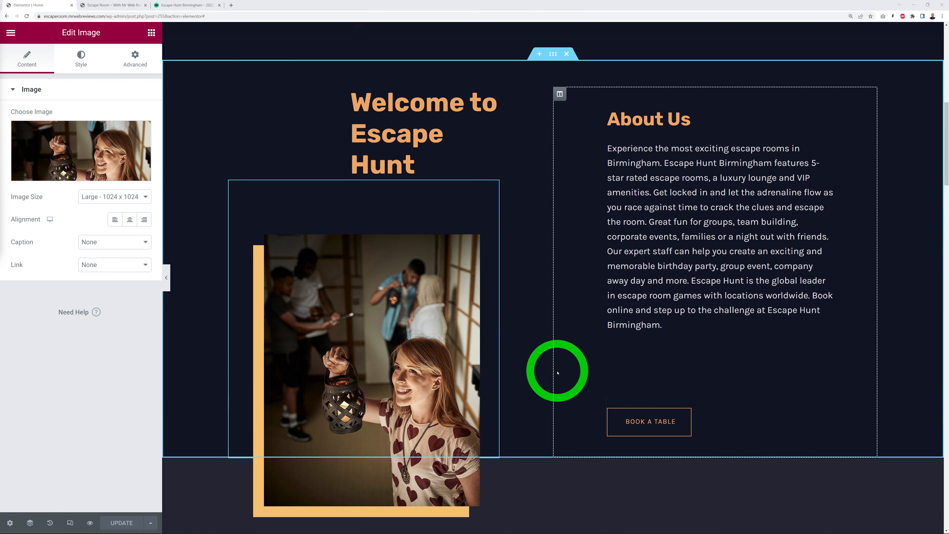
Replace the Wood Fire Charred Steak picture under Our Featured Delicacies with the photo of the room with a wooden desk and filing cabinet.
scroll(558, 373, "down", 10)
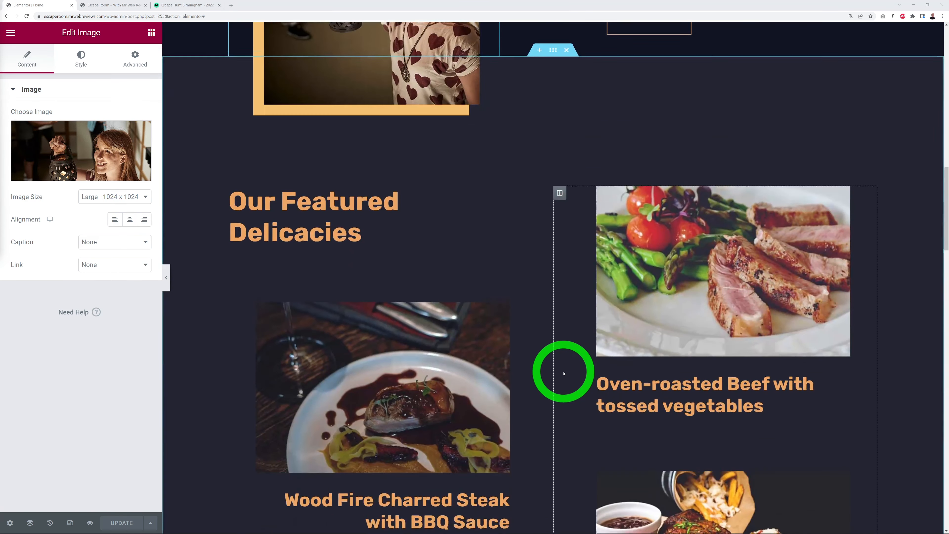
scroll(562, 372, "down", 3)
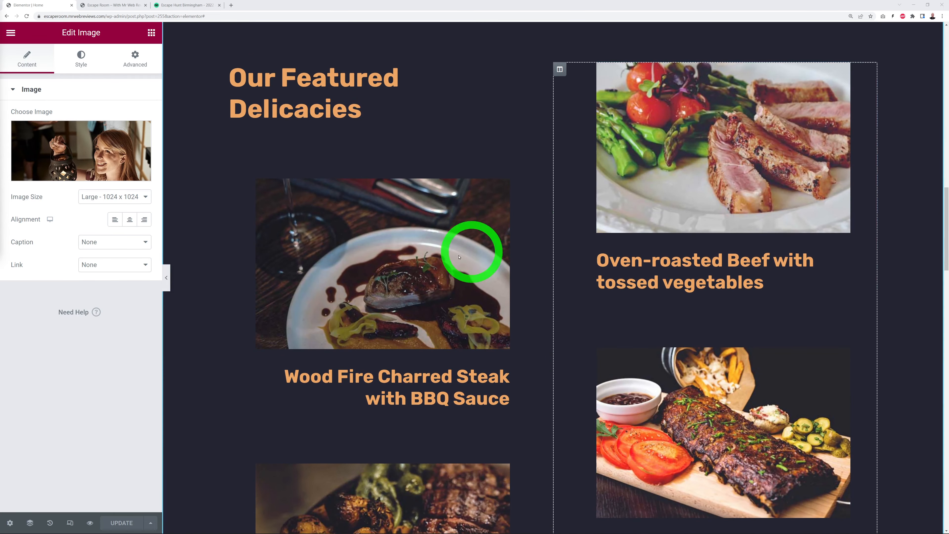
scroll(654, 419, "down", 2)
scroll(542, 450, "up", 2)
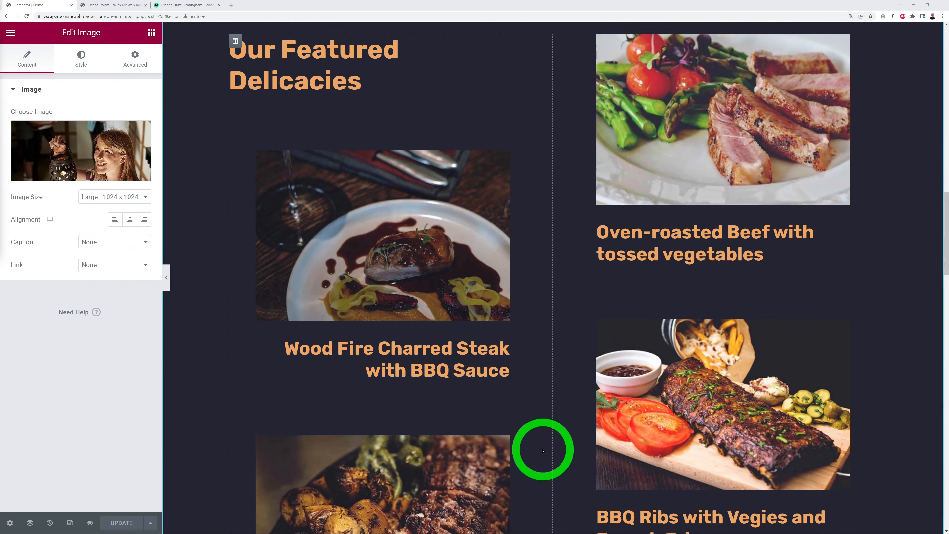
scroll(543, 450, "up", 1)
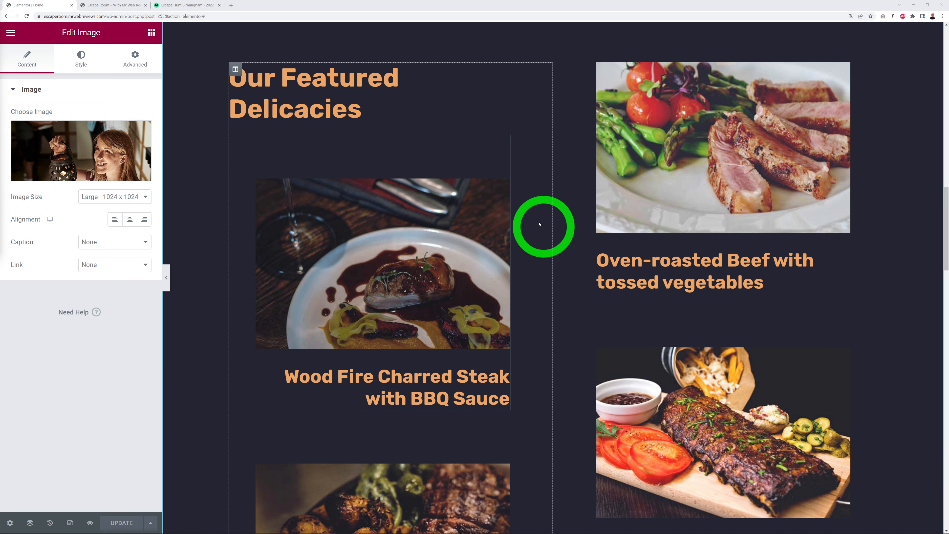
left_click(503, 146)
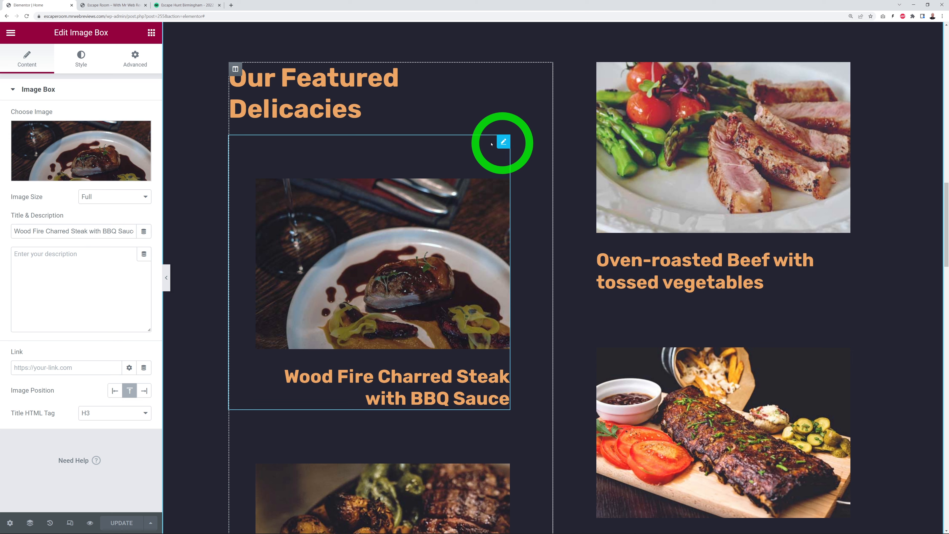
mouse_move(86, 158)
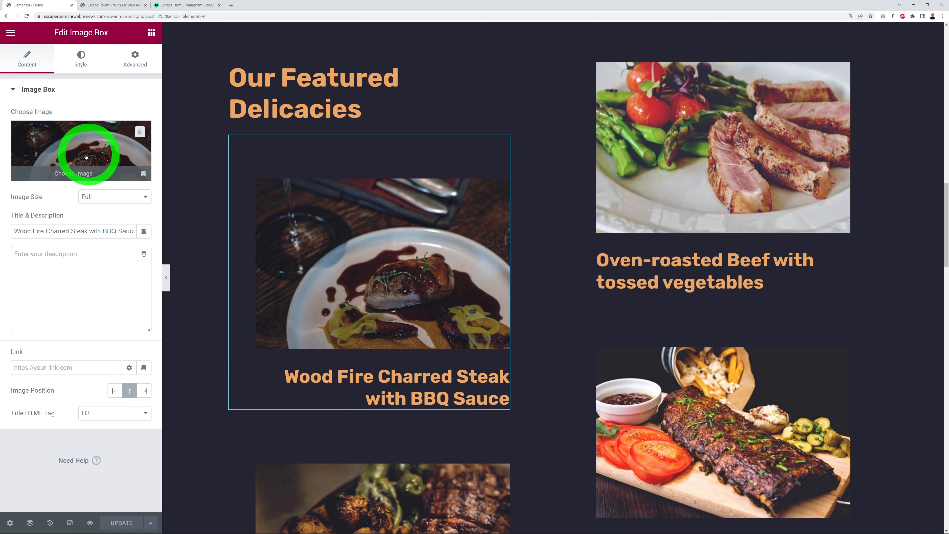
left_click(83, 153)
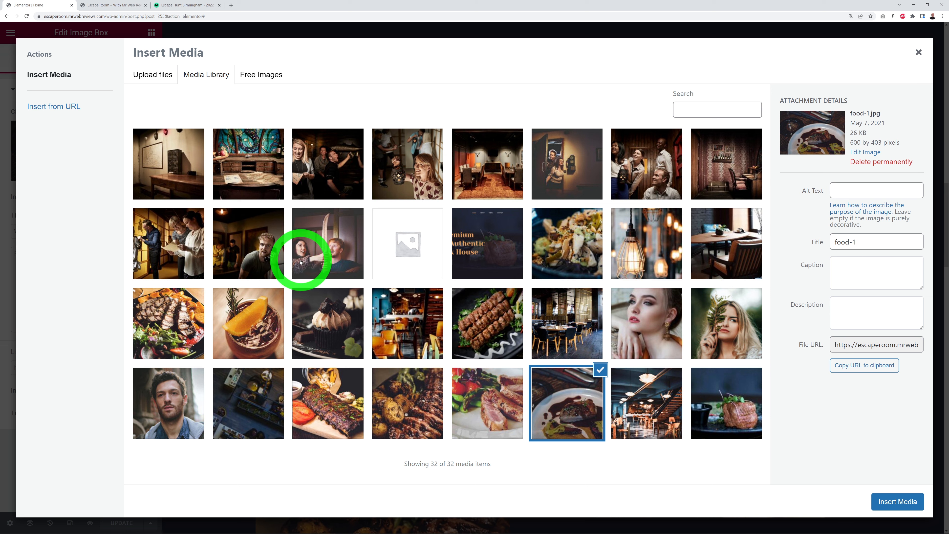
left_click(171, 179)
left_click(897, 501)
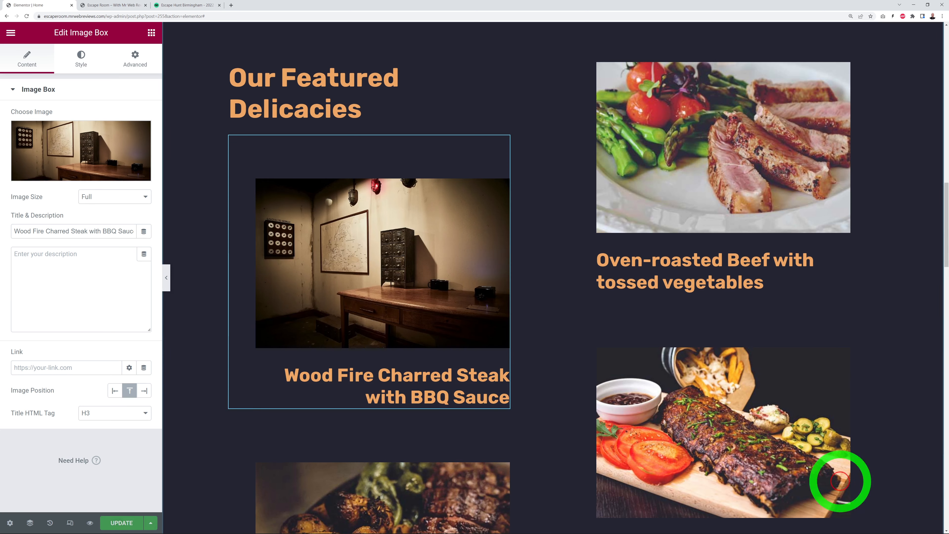
Replace the Oven-roasted Beef picture with the photo of the antique desk in front of the stained-glass window.
left_click(870, 73)
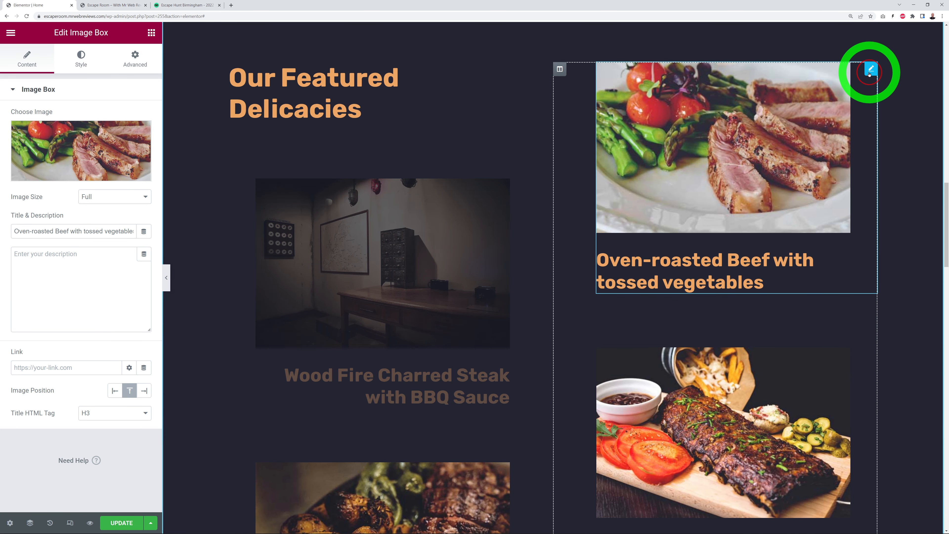
left_click(92, 149)
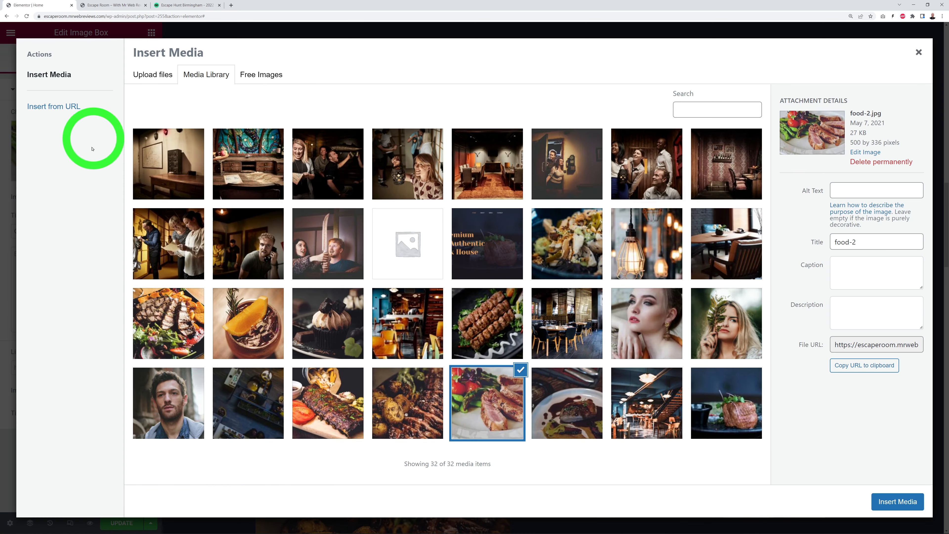
left_click(263, 179)
left_click(890, 506)
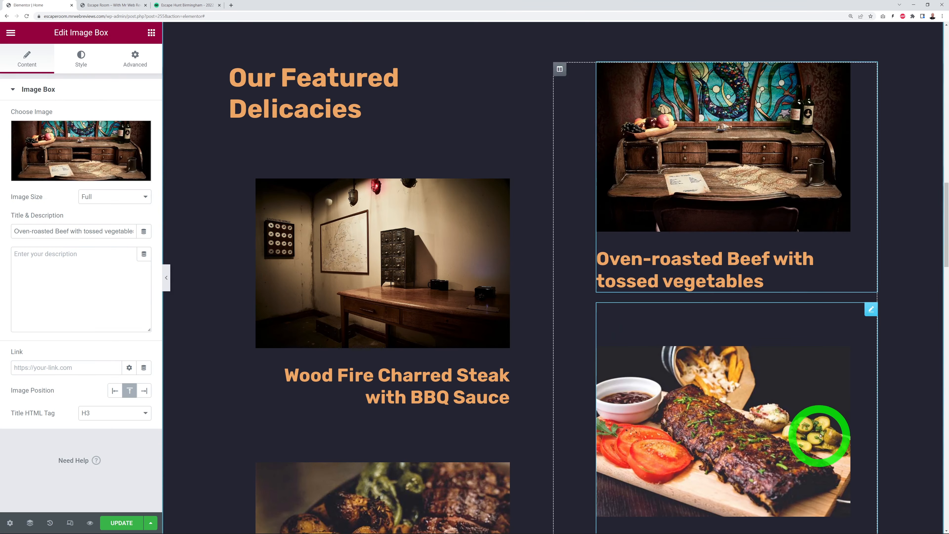
Replace the Roasted Lamb with Seasoned Potatoes picture with our-corporate-meeting.jpg.
scroll(896, 329, "down", 5)
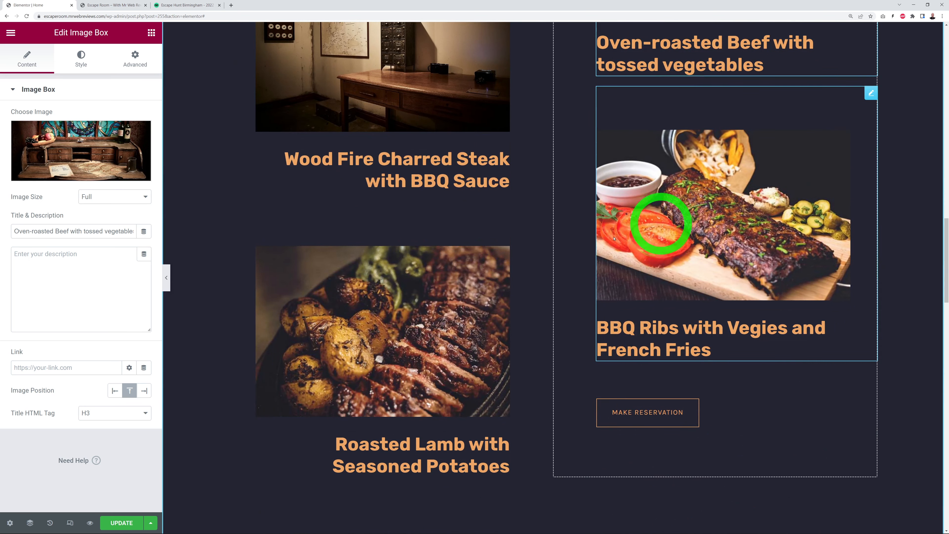
left_click(503, 211)
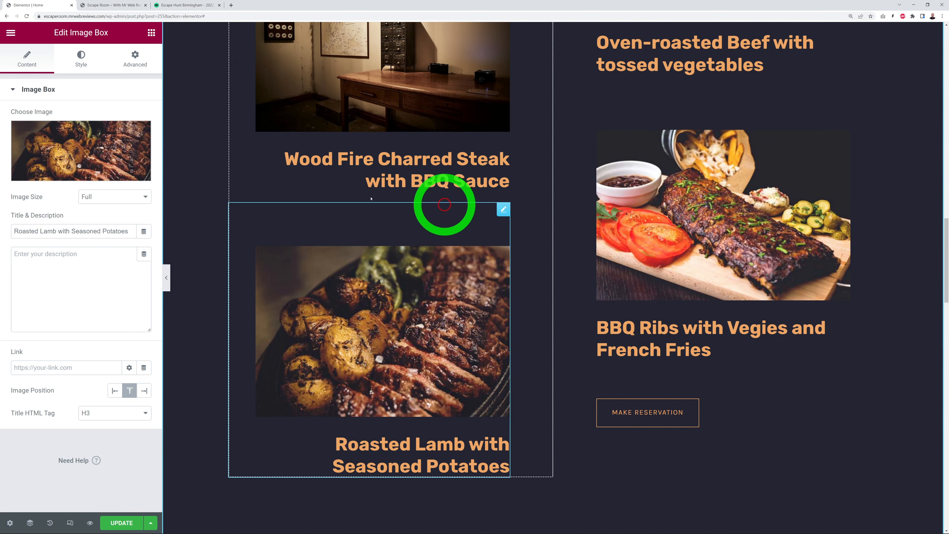
left_click(97, 144)
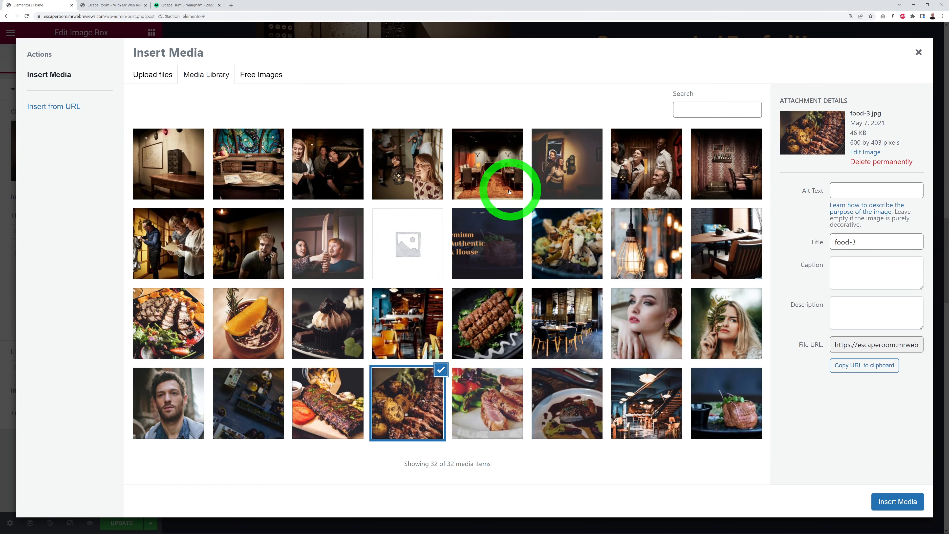
left_click(483, 172)
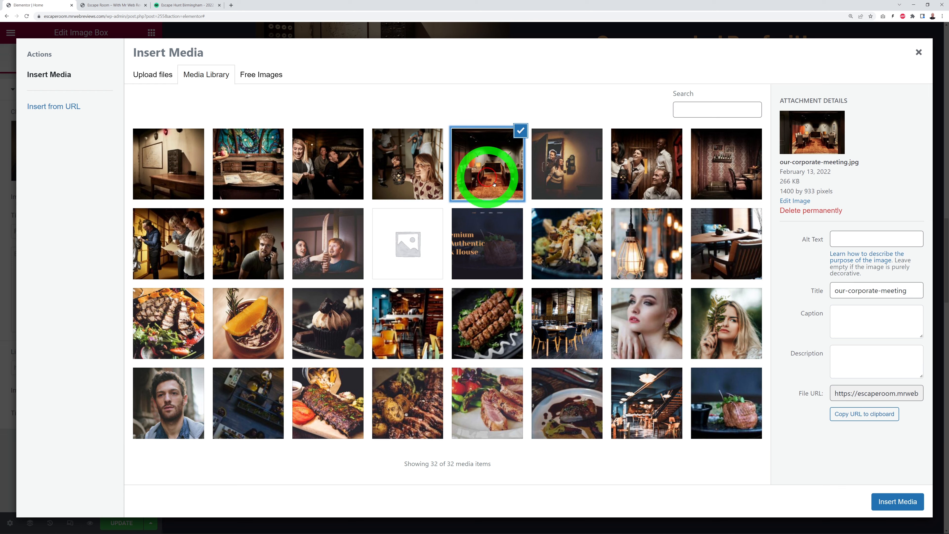
left_click(913, 504)
Replace the BBQ Ribs picture with take-on-the-challenge.jpg and review the four images in the featured section.
left_click(871, 93)
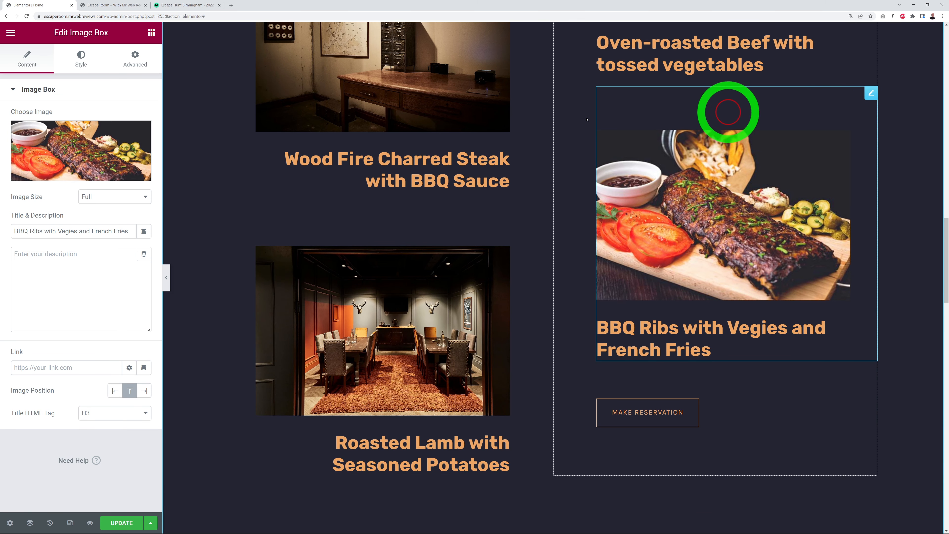
left_click(45, 124)
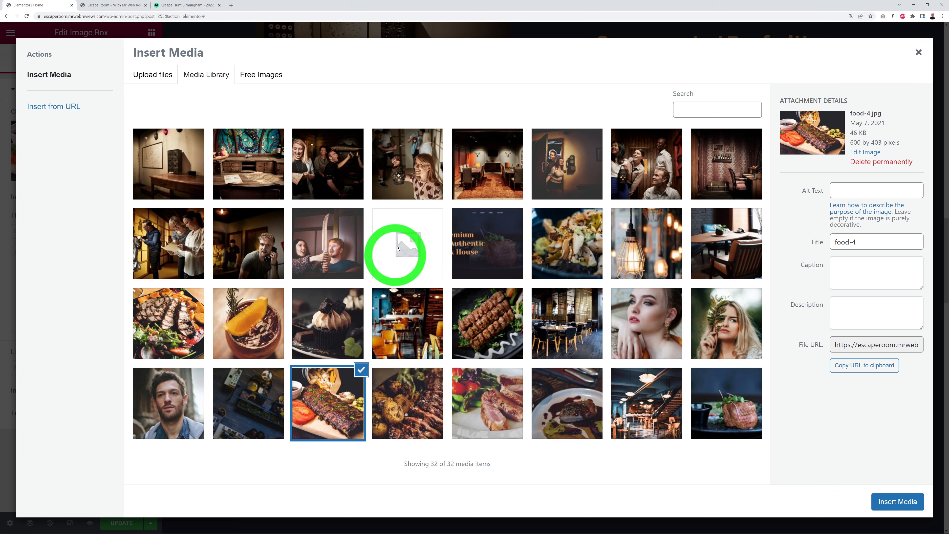
left_click(331, 171)
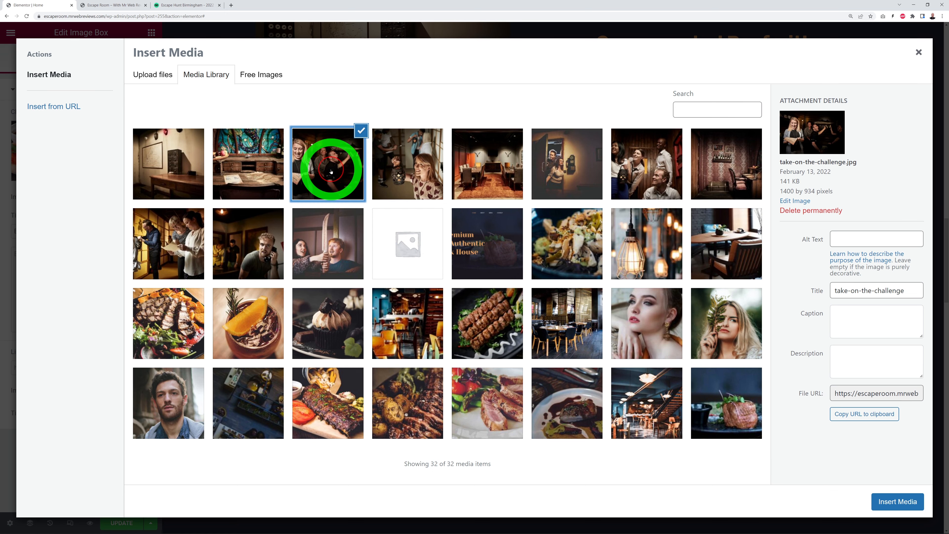
left_click(897, 501)
scroll(891, 462, "up", 4)
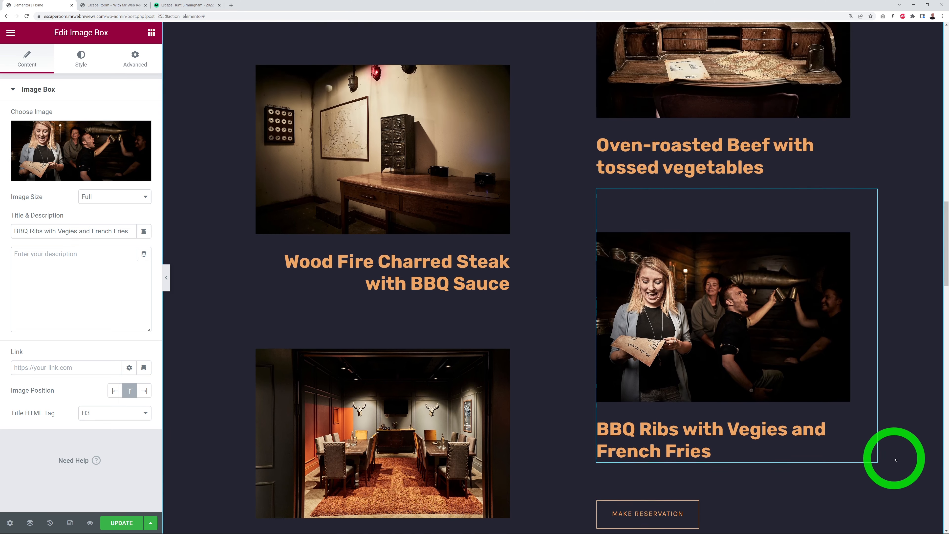
scroll(906, 458, "up", 3)
scroll(907, 458, "down", 1)
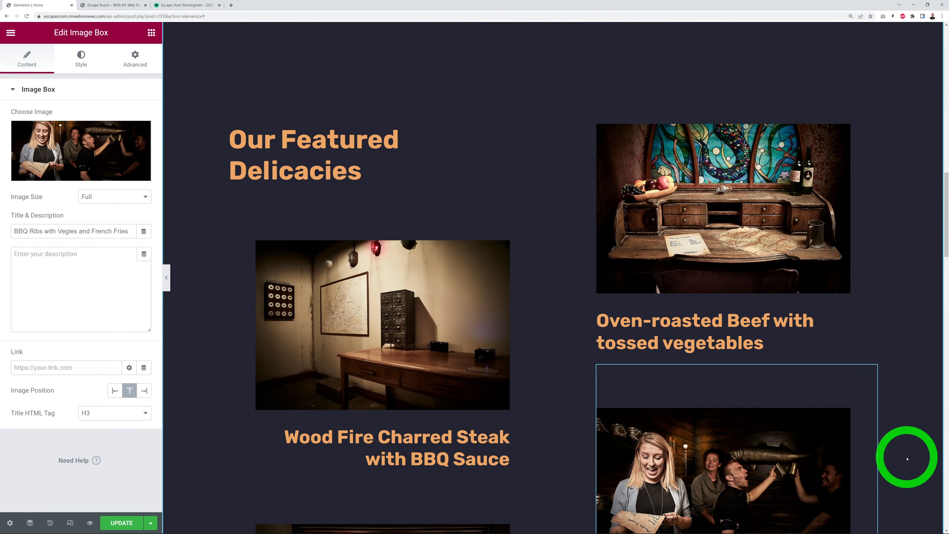
scroll(907, 458, "down", 6)
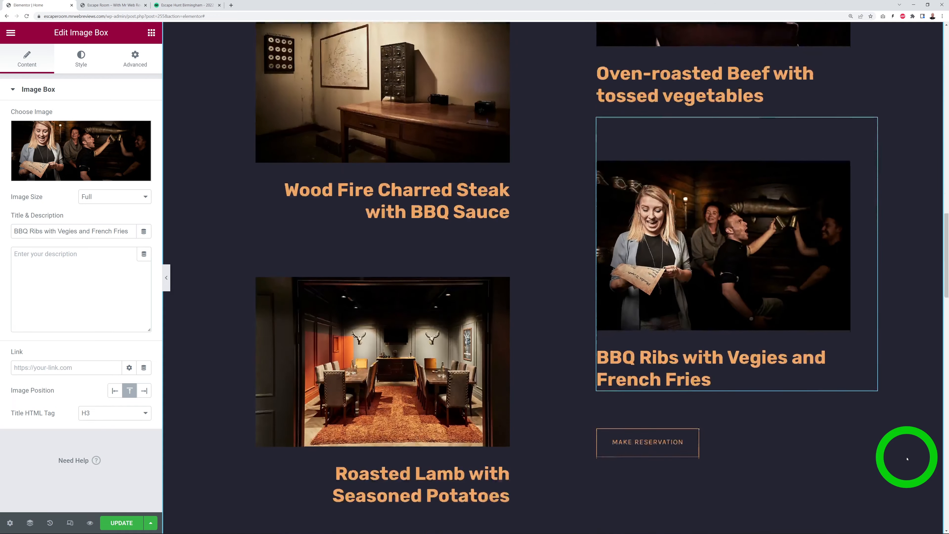
scroll(906, 459, "up", 7)
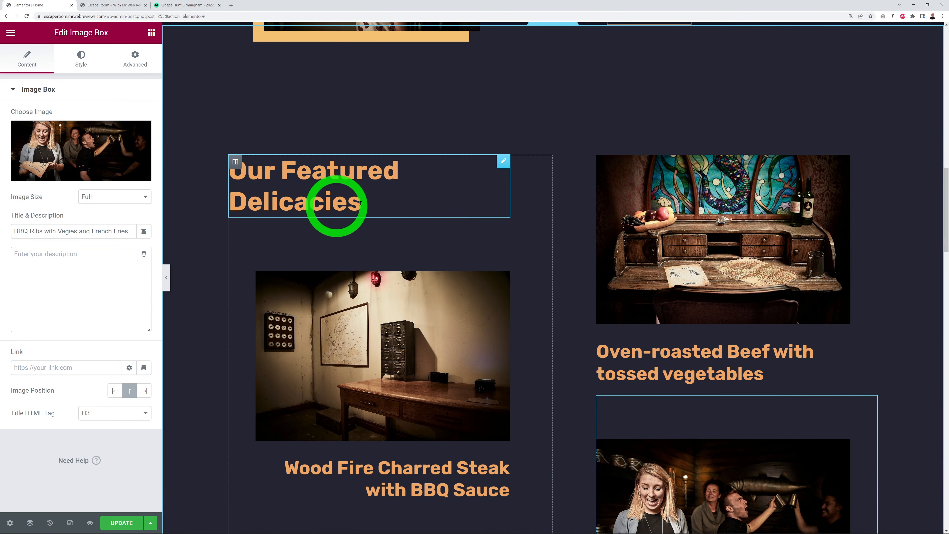
Clear the Wood Fire Charred Steak and Oven-roasted Beef titles from the first two image boxes under Our Featured Delicacies.
scroll(491, 197, "down", 3)
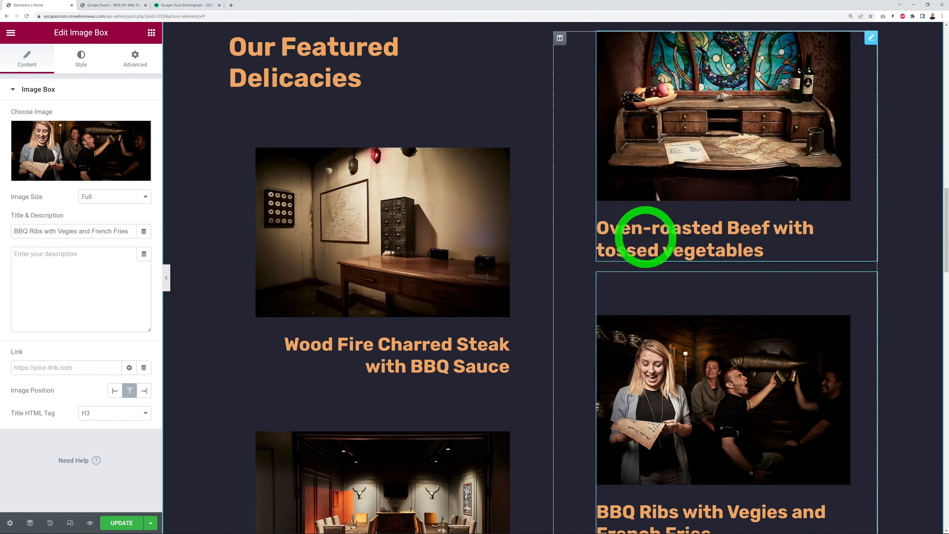
scroll(562, 460, "down", 3)
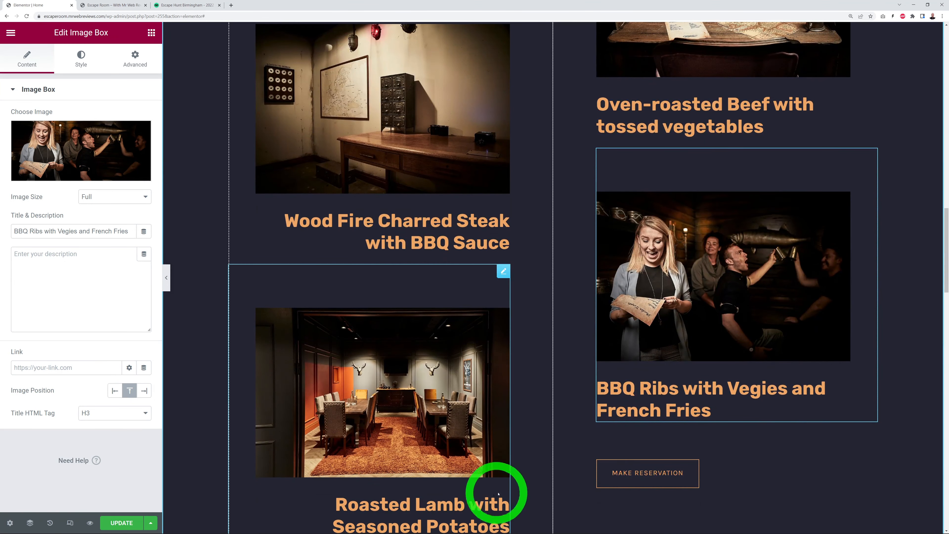
scroll(894, 421, "down", 1)
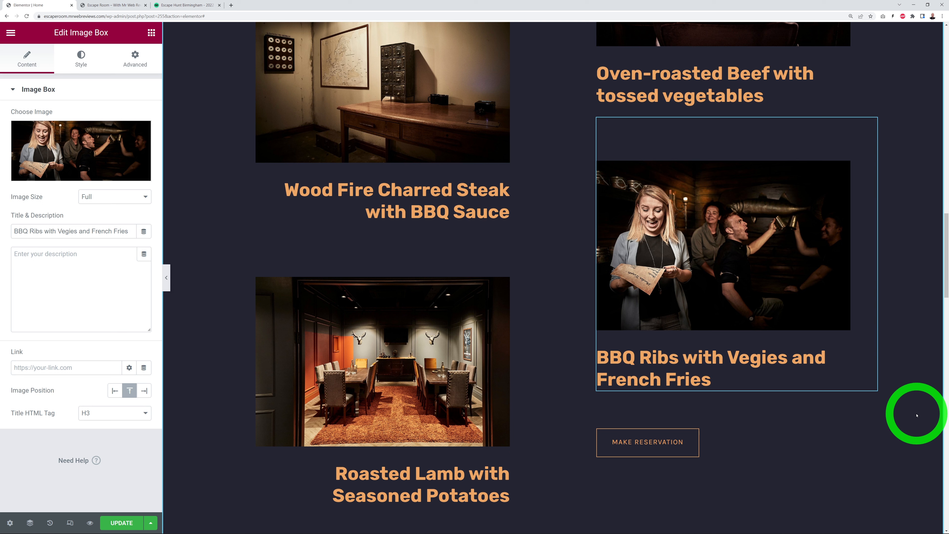
scroll(916, 415, "up", 5)
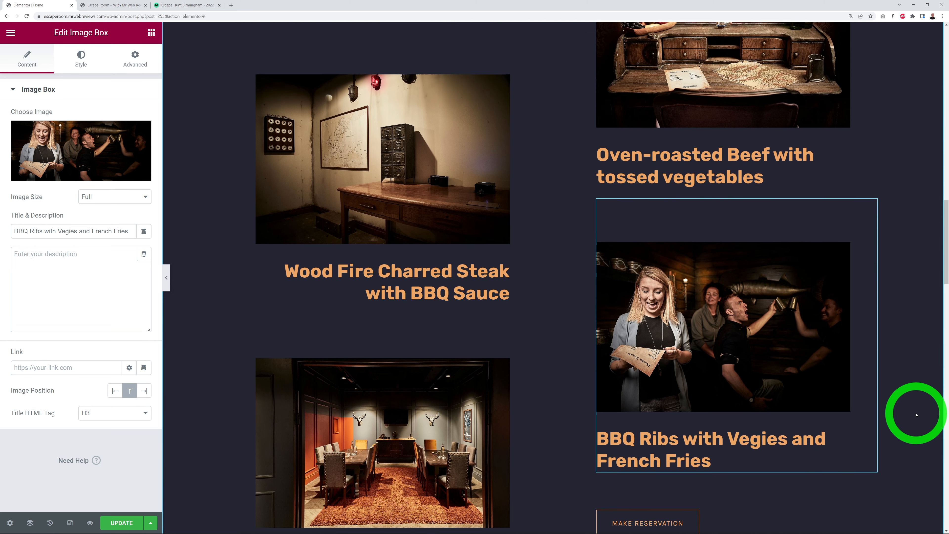
scroll(916, 415, "up", 1)
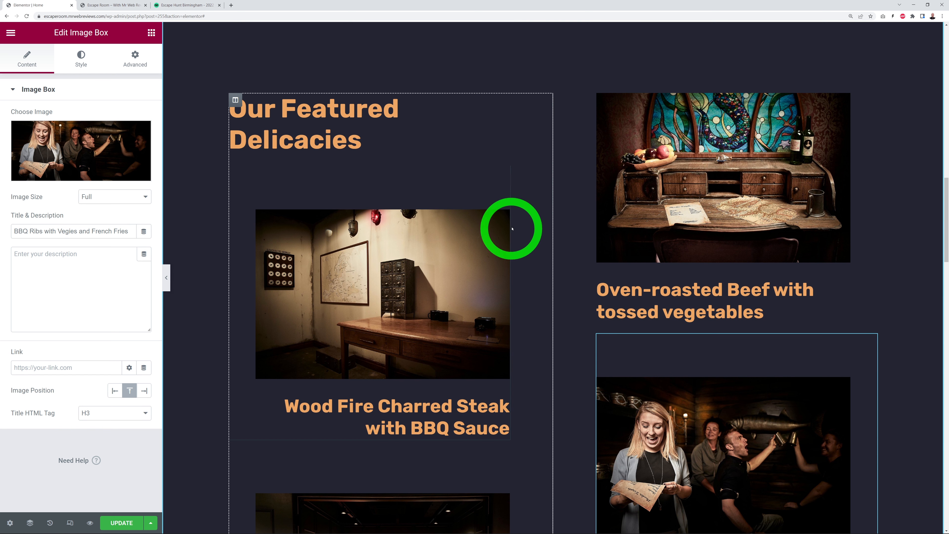
left_click(502, 174)
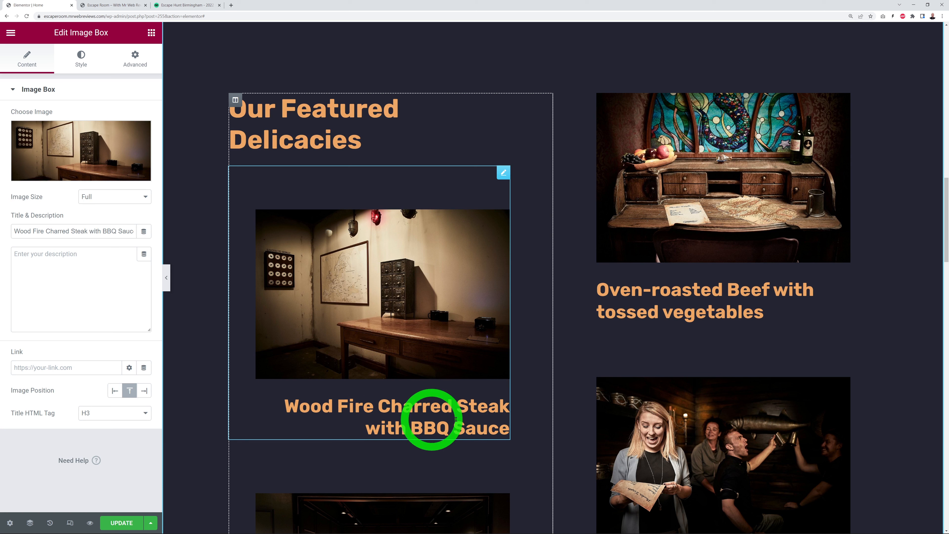
left_click(63, 233)
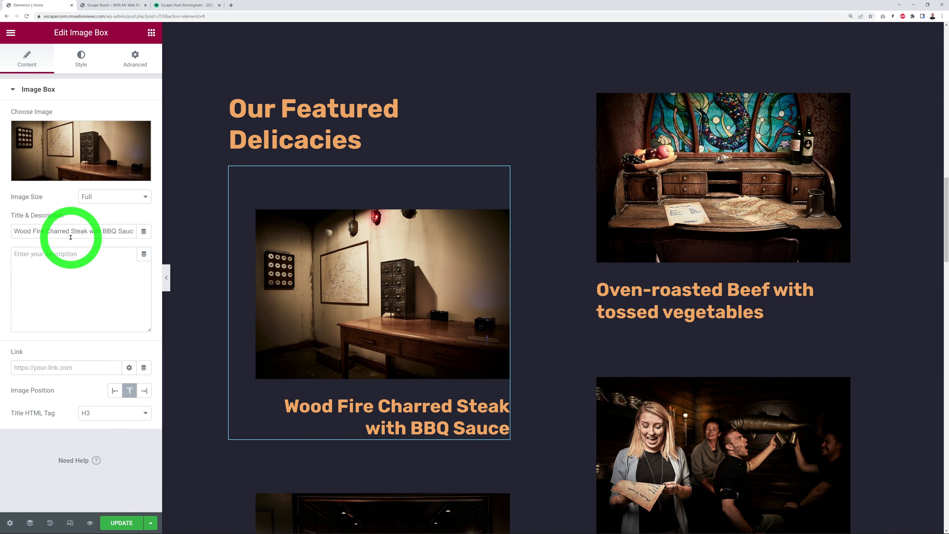
key("BackSpace")
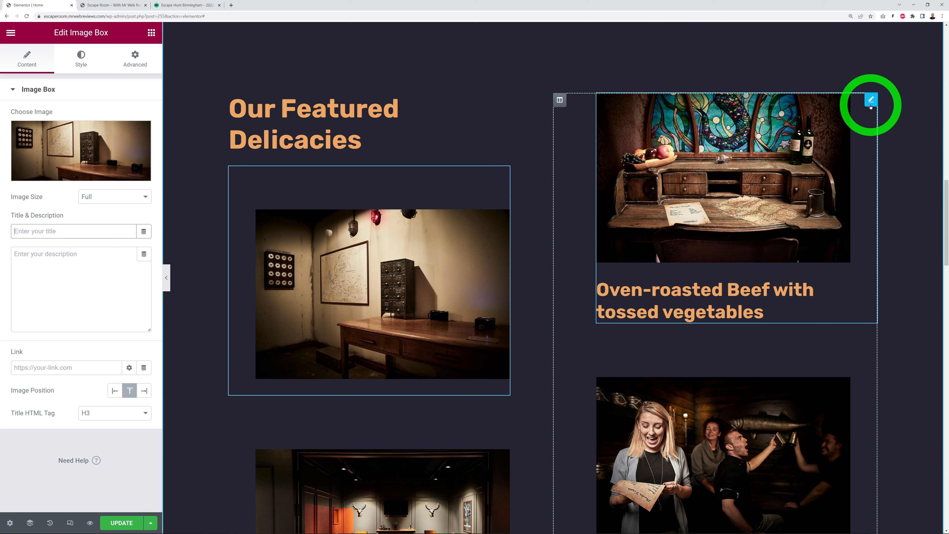
left_click(870, 107)
left_click(95, 237)
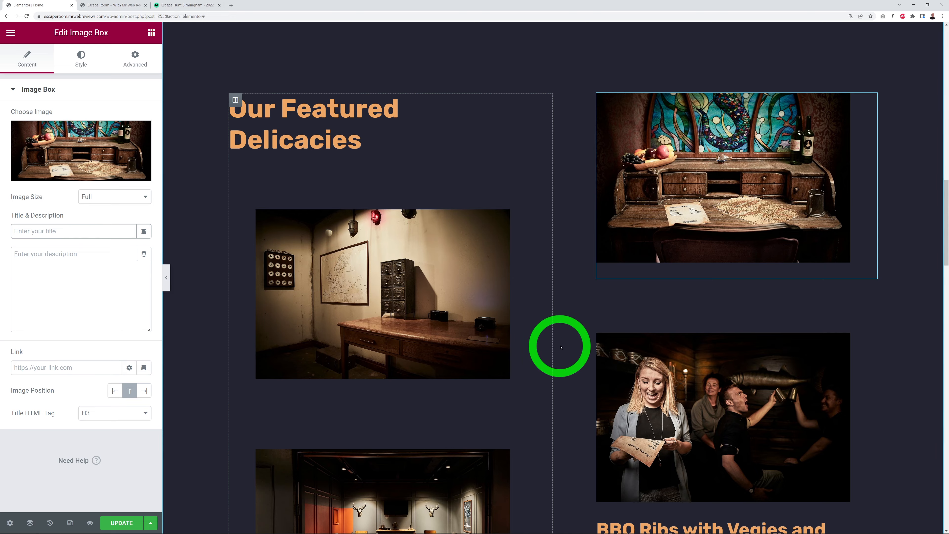
Clear the Roasted Lamb and BBQ Ribs titles from the meeting-room and woman-with-map image boxes.
scroll(559, 343, "down", 5)
scroll(561, 346, "down", 1)
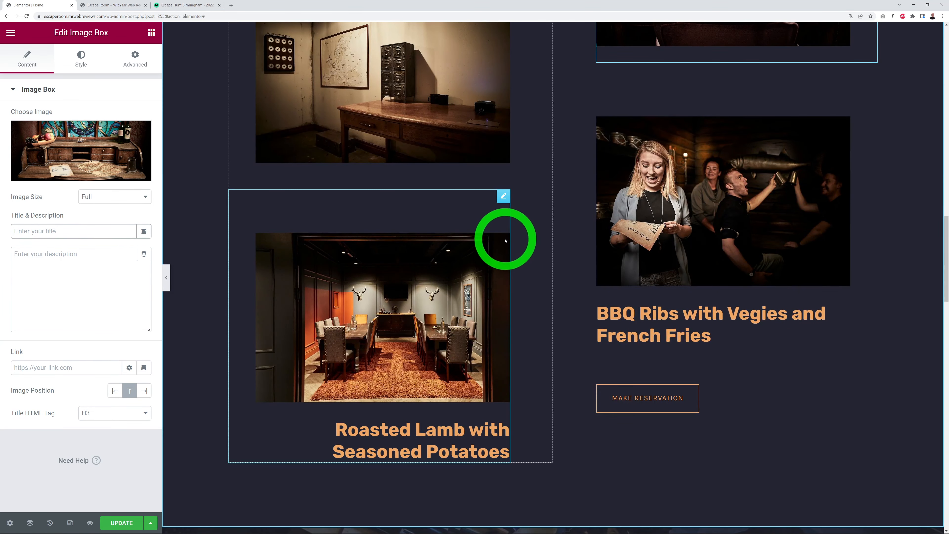
left_click(502, 205)
left_click(31, 227)
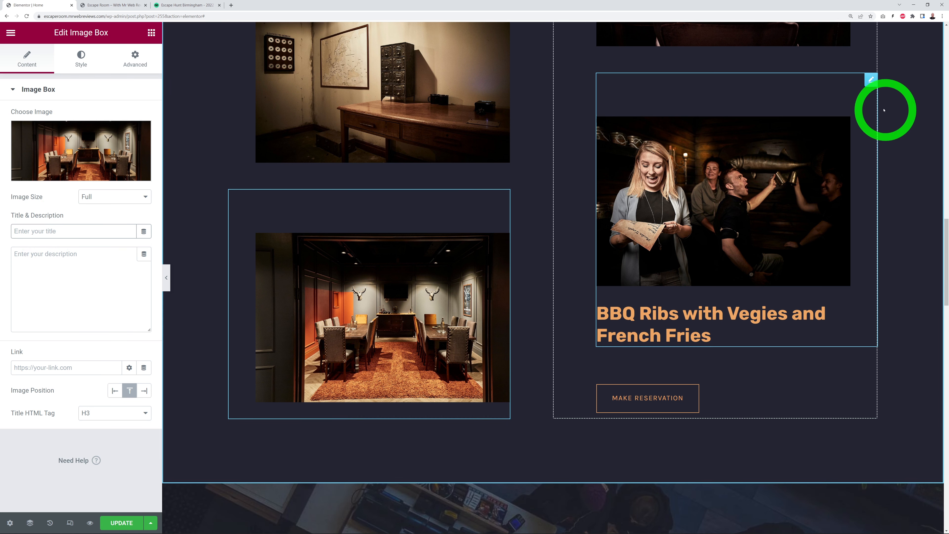
left_click(869, 81)
left_click(78, 248)
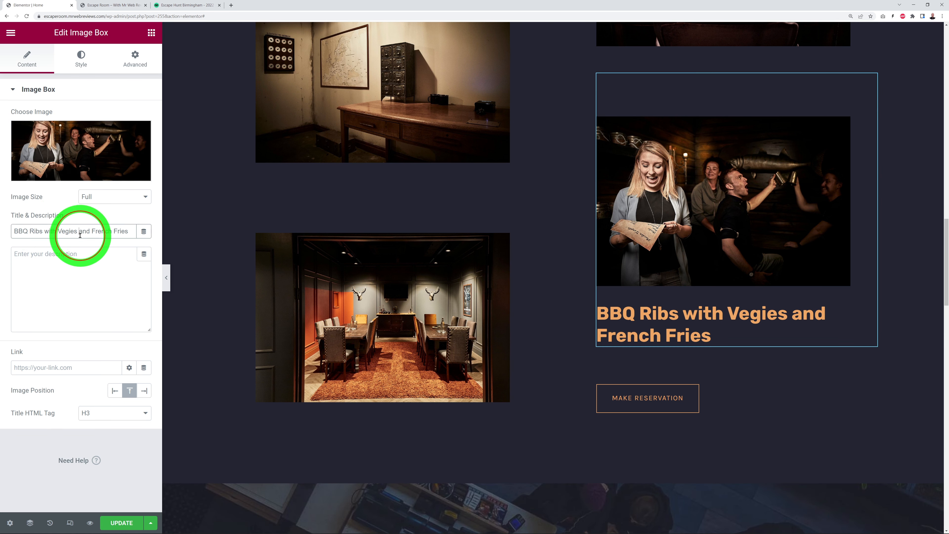
key("BackSpace")
Change the Our Featured Delicacies heading to "The Adventure Starts Here".
scroll(530, 399, "up", 7)
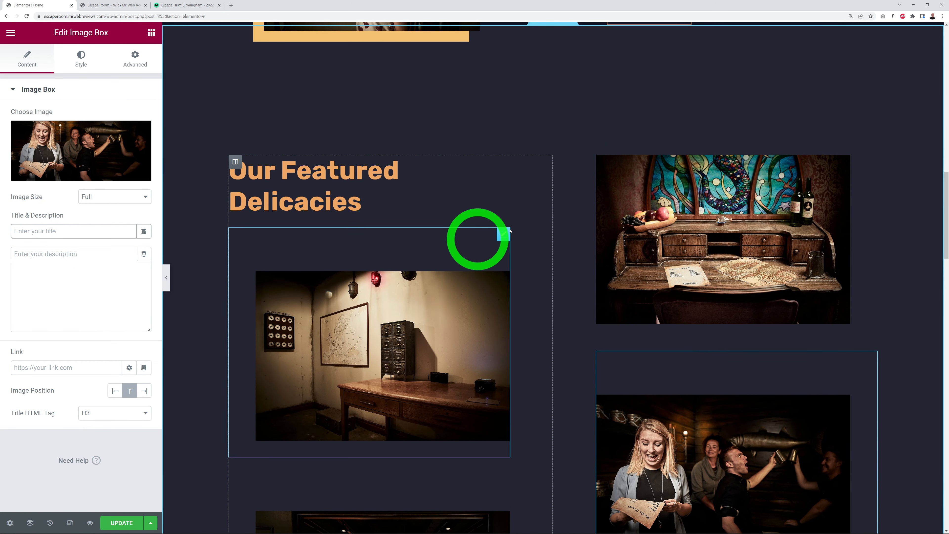
left_click(503, 162)
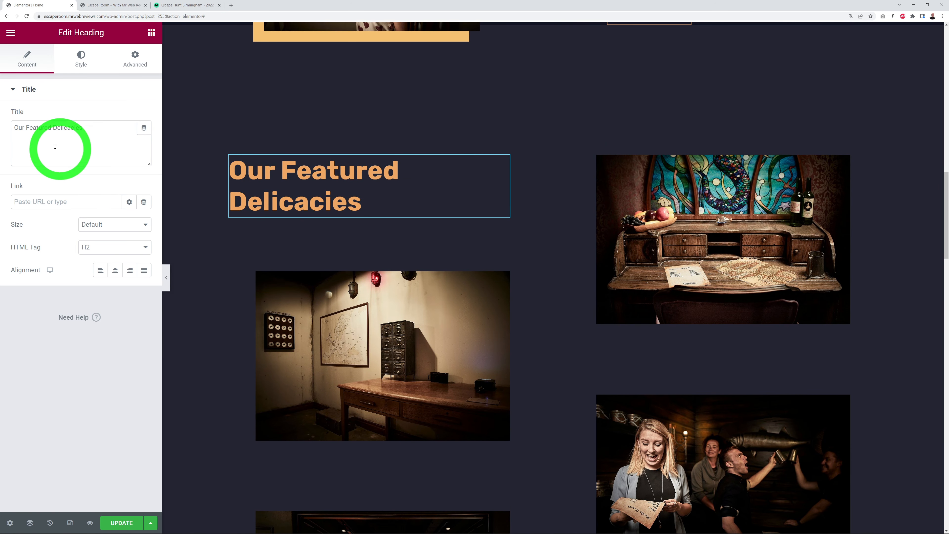
triple_click(44, 127)
type("The Adventure Starts Here")
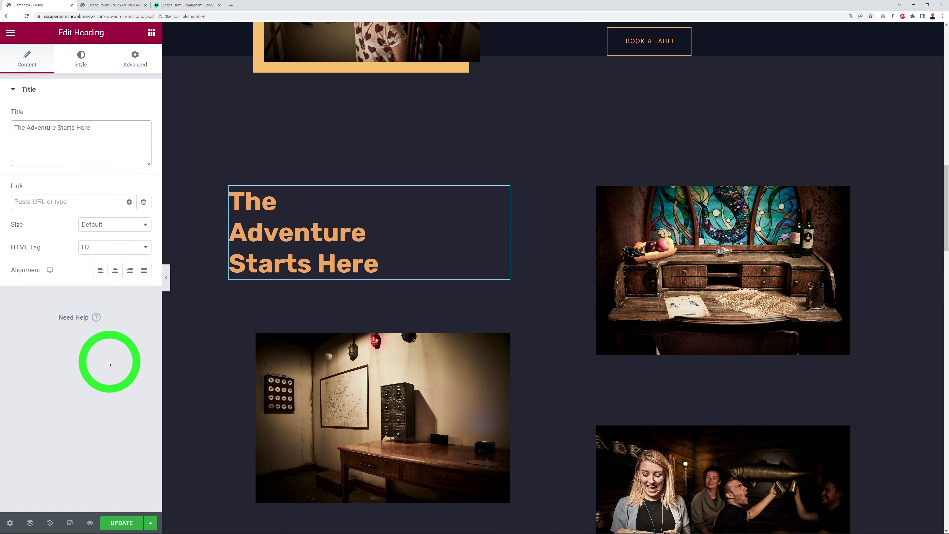
Duplicate the meeting-room image box and the woman-with-map image box in The Adventure Starts Here section.
scroll(566, 339, "down", 5)
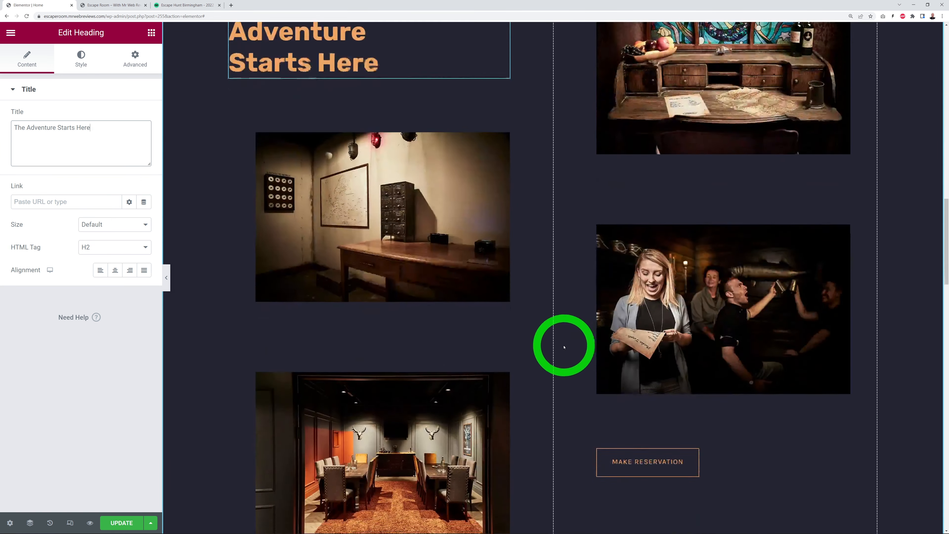
scroll(564, 347, "down", 3)
scroll(564, 389, "up", 4)
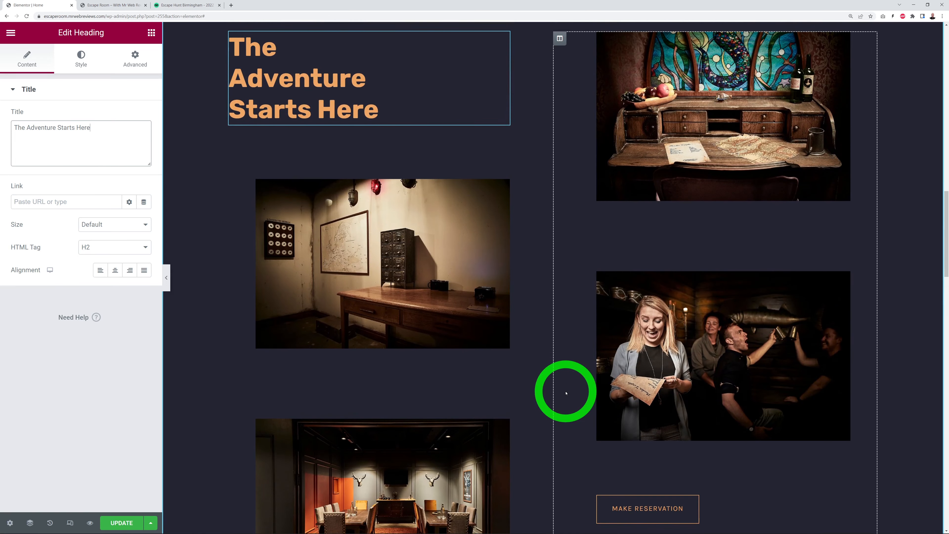
scroll(566, 393, "up", 2)
scroll(566, 392, "down", 4)
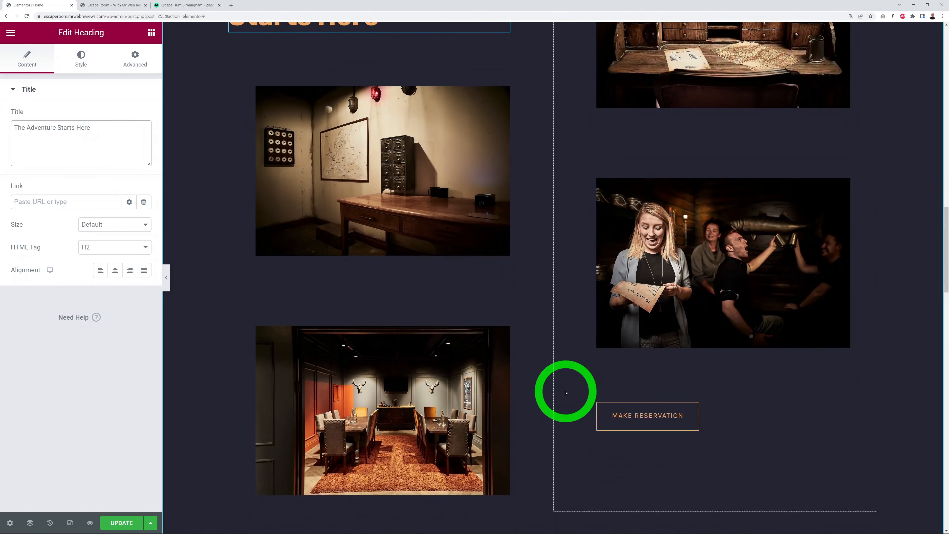
scroll(566, 393, "down", 3)
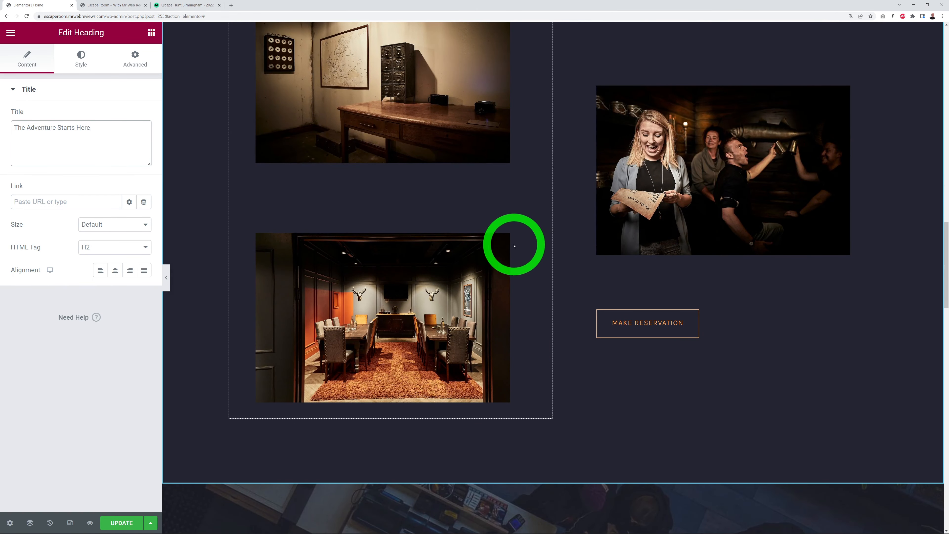
right_click(502, 198)
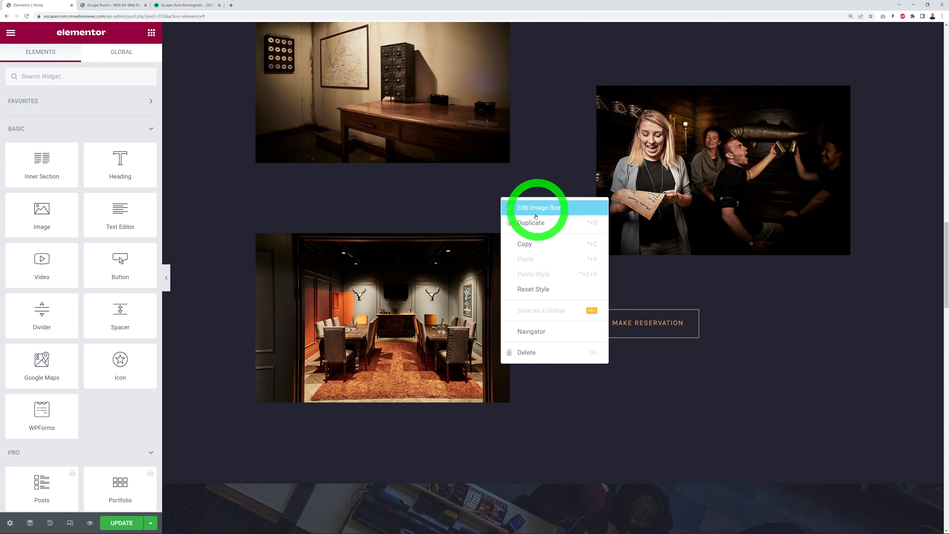
left_click(533, 224)
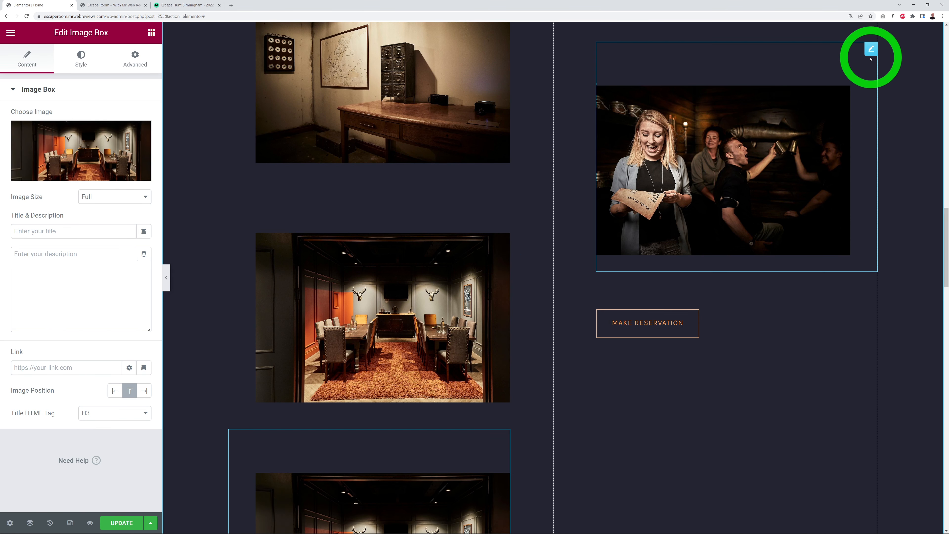
right_click(870, 52)
left_click(871, 79)
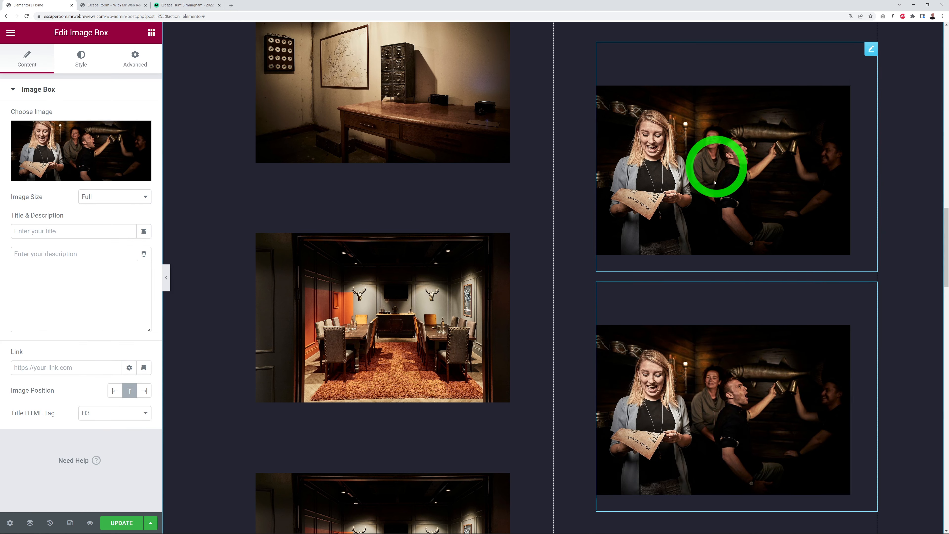
Duplicate the last image box of each column once more to add another row of pictures.
scroll(635, 292, "down", 5)
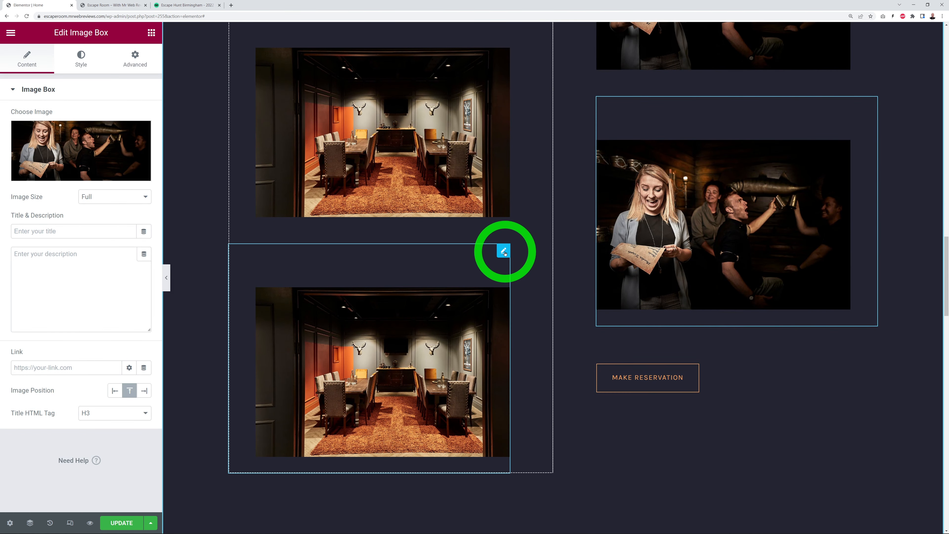
right_click(504, 252)
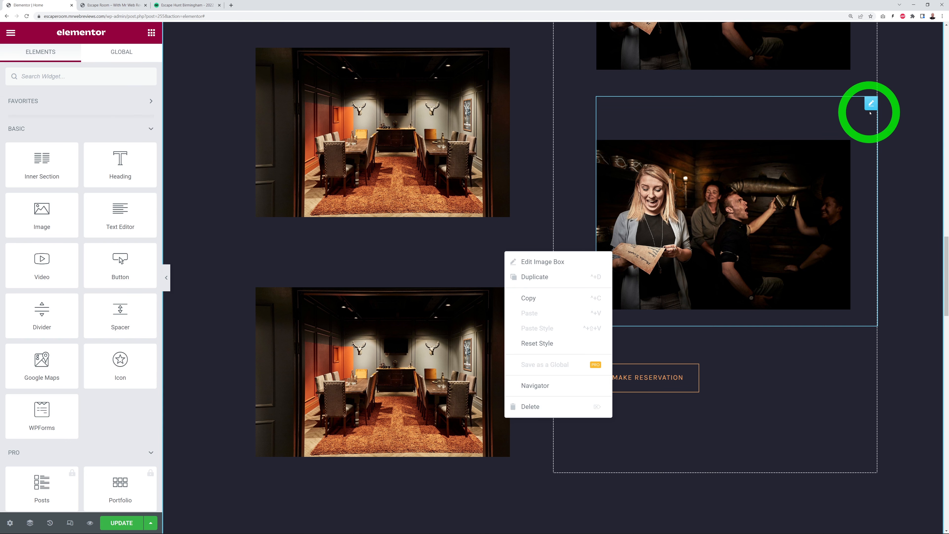
right_click(869, 113)
left_click(873, 128)
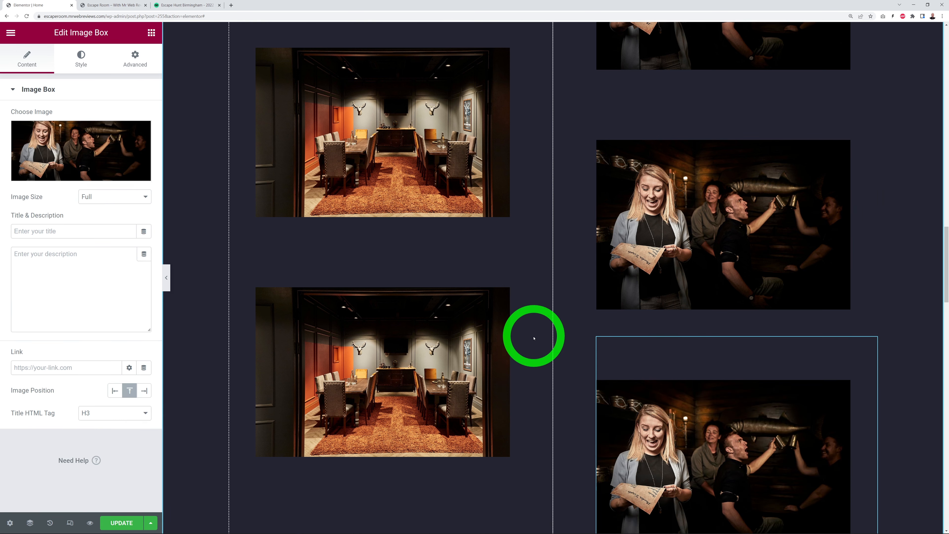
scroll(535, 338, "down", 10)
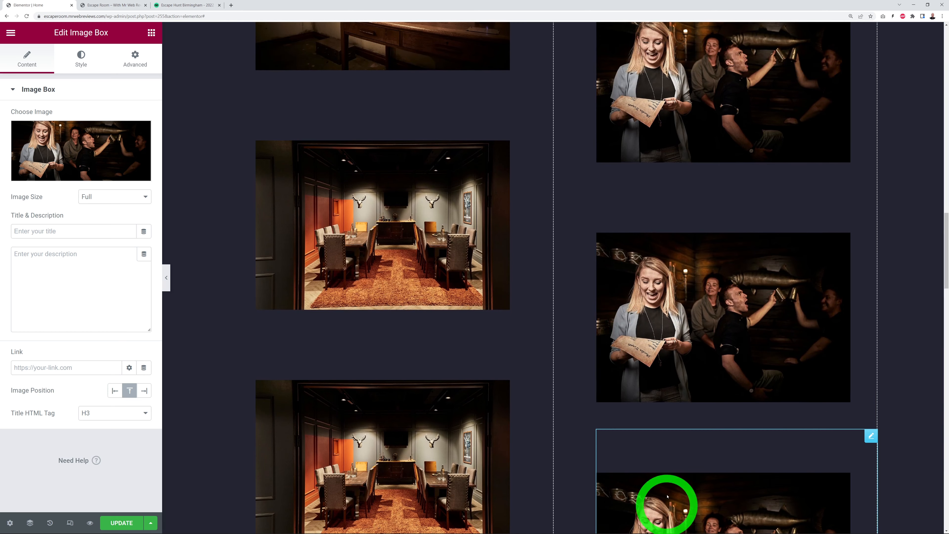
scroll(614, 389, "down", 4)
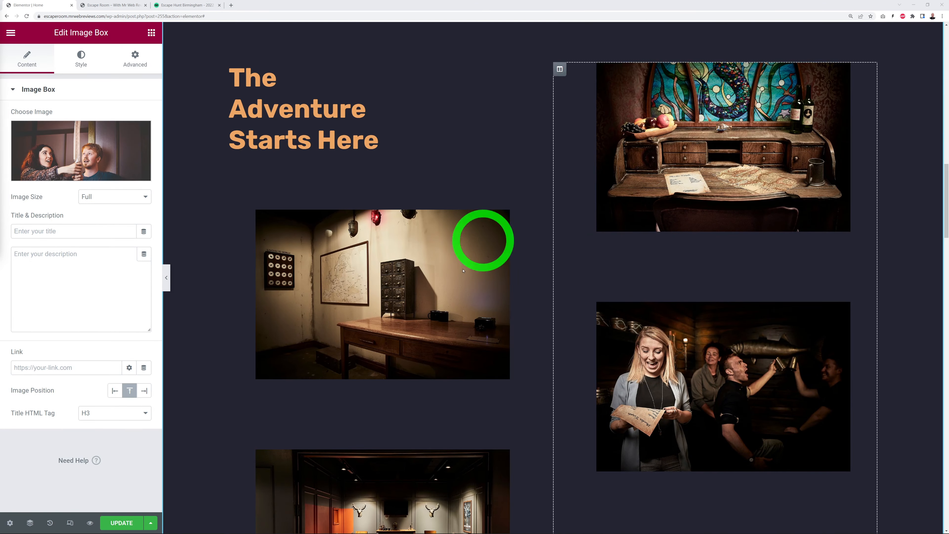
Replace the background image of the empty section above Loved by Many with an upload of our-games-are-perfect.jpg.
scroll(552, 313, "down", 8)
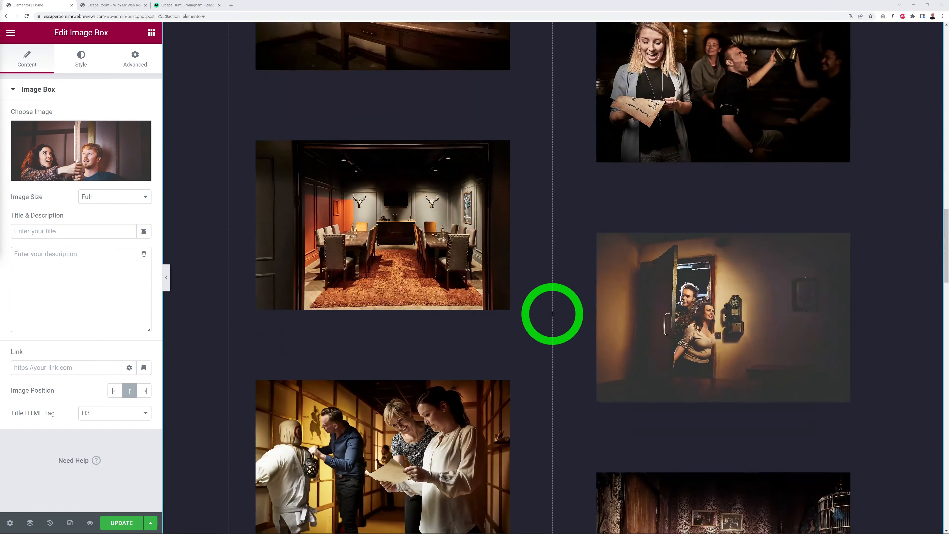
scroll(552, 314, "down", 9)
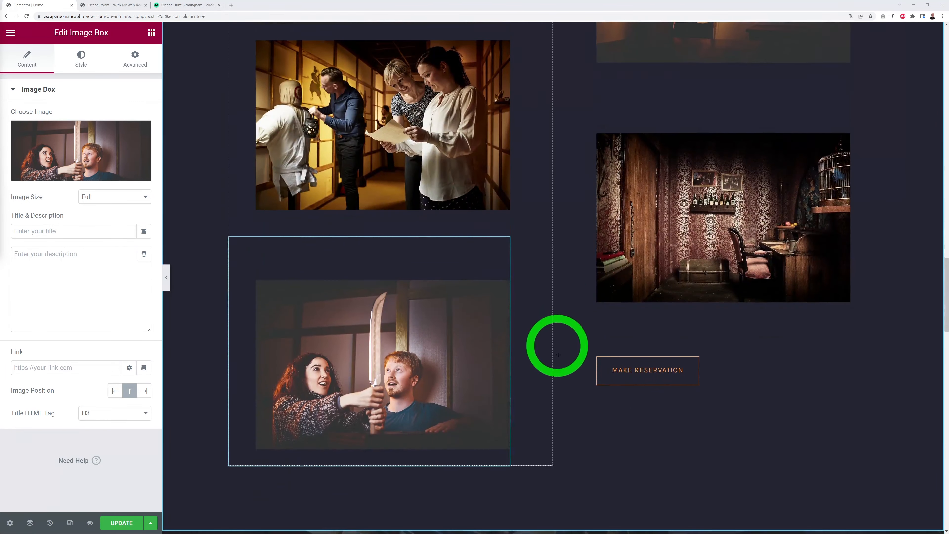
scroll(906, 344, "down", 2)
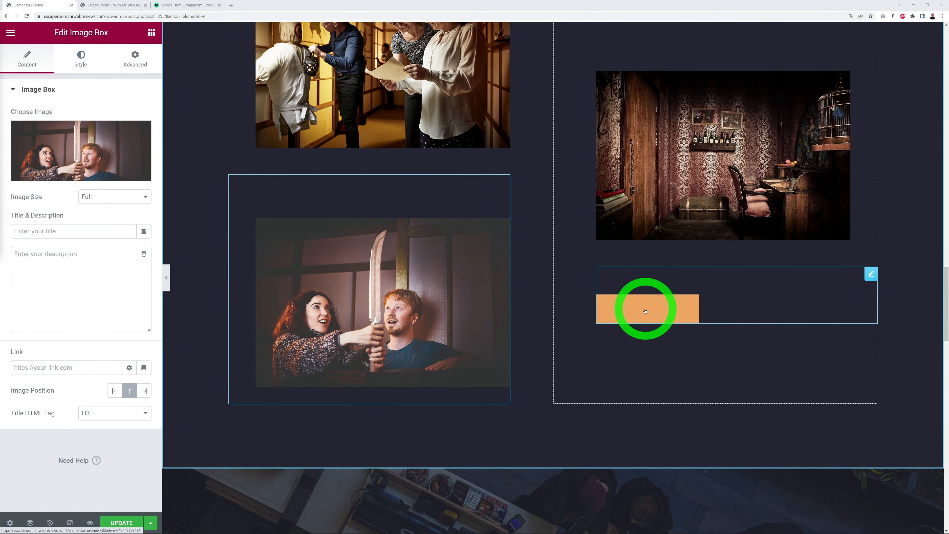
scroll(682, 297, "down", 3)
scroll(826, 277, "down", 5)
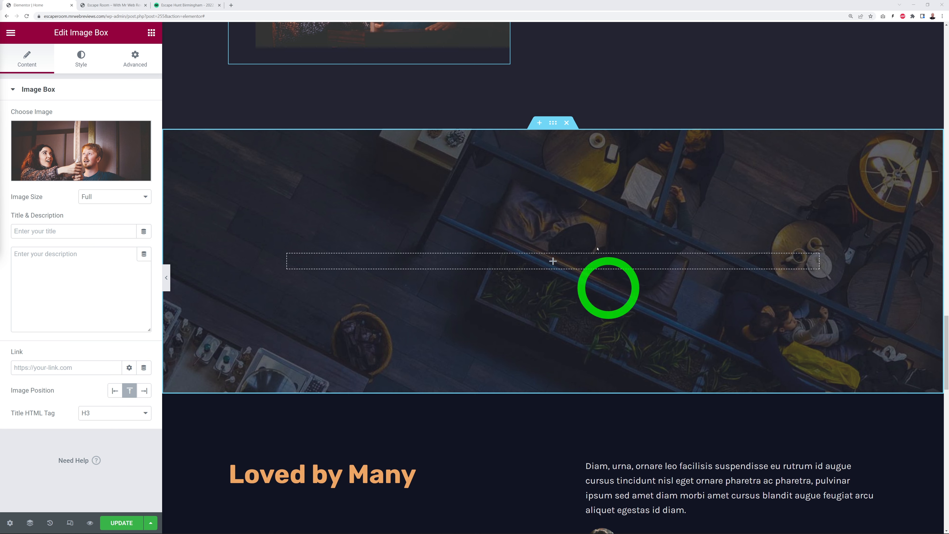
left_click(553, 124)
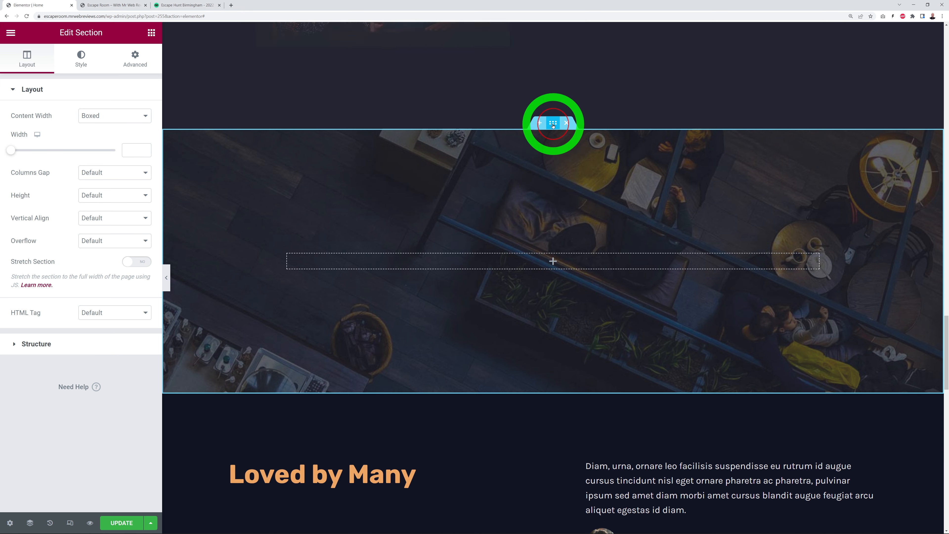
left_click(82, 65)
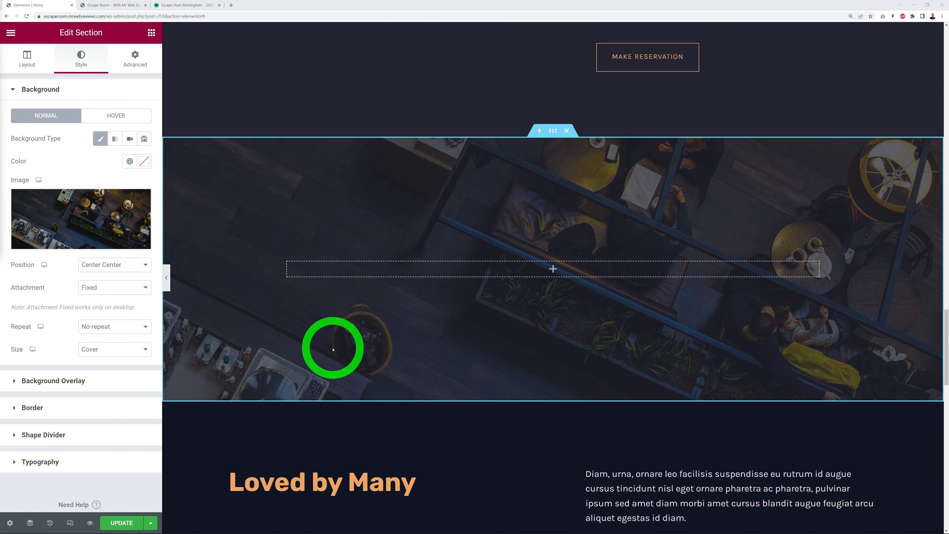
left_click(90, 214)
left_click(163, 78)
left_click(511, 258)
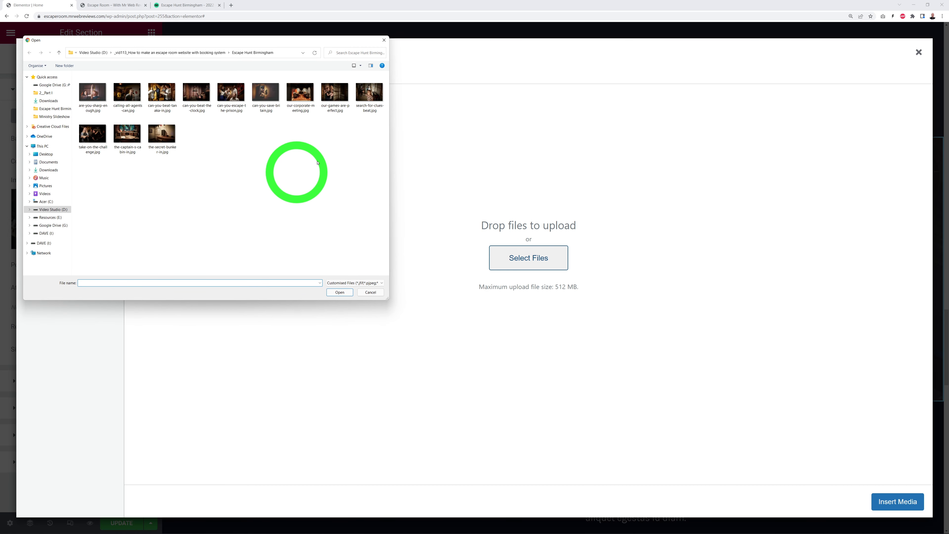
left_click(334, 94)
left_click(339, 292)
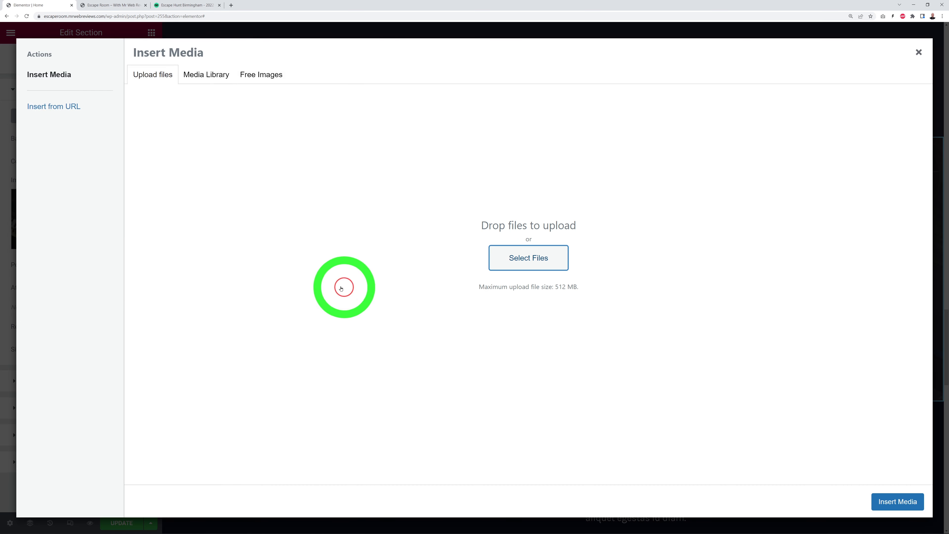
left_click(889, 501)
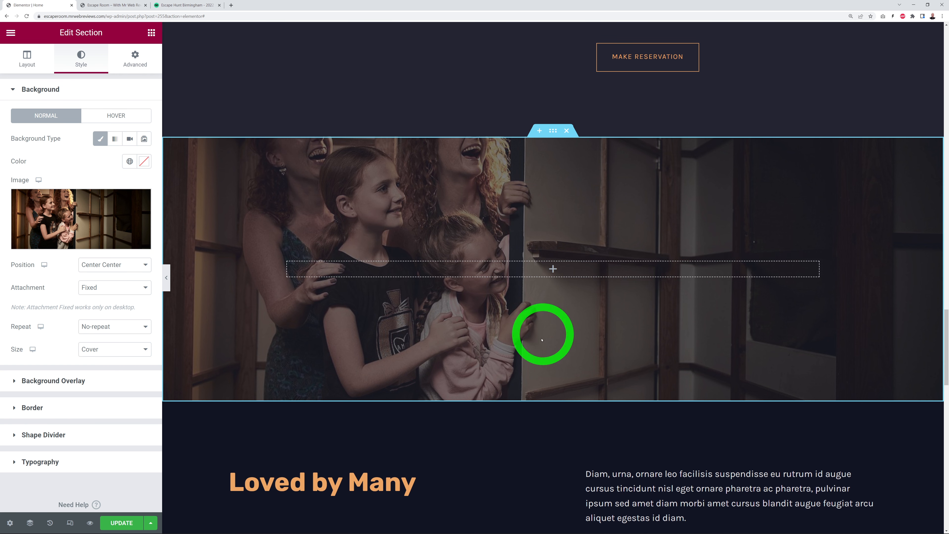
Set the section background's attachment to Scroll, its position to Top Left and its size to Cover.
left_click(146, 268)
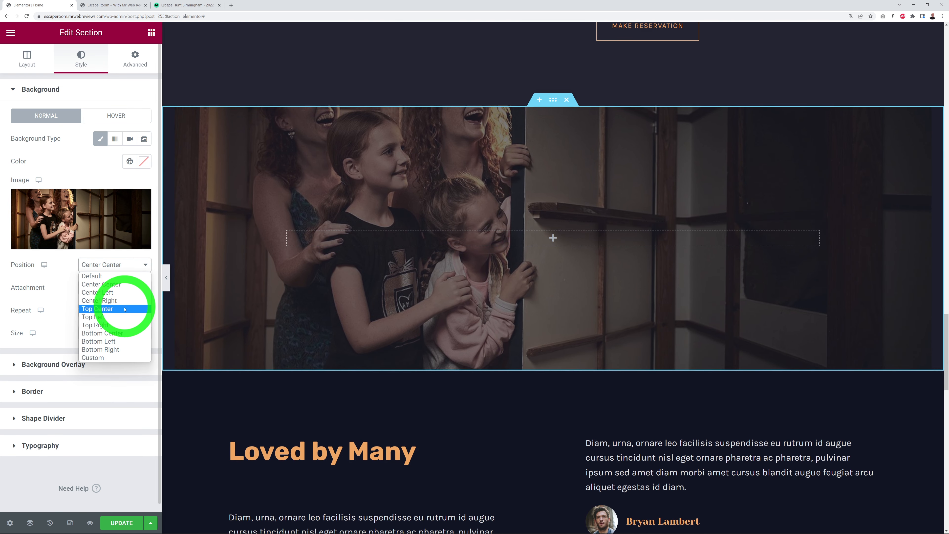
left_click(105, 325)
left_click(137, 265)
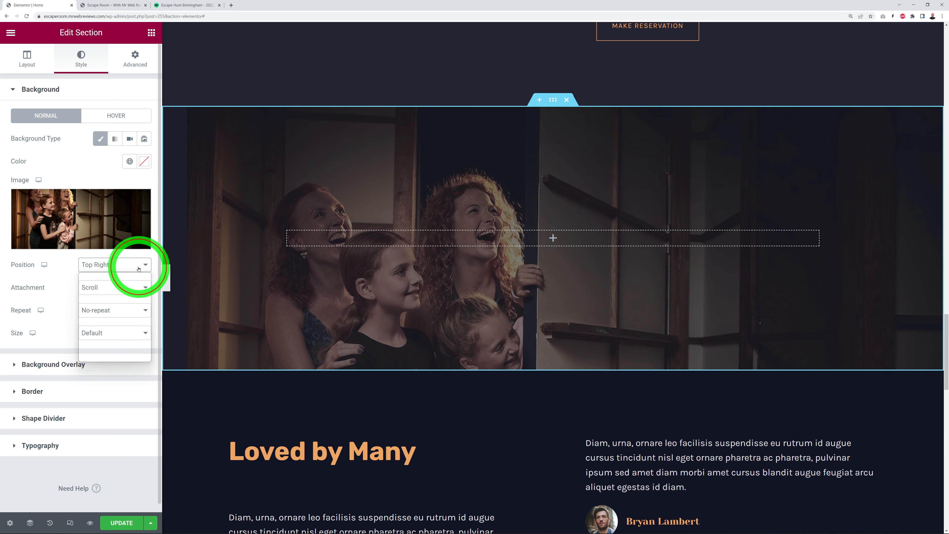
left_click(113, 317)
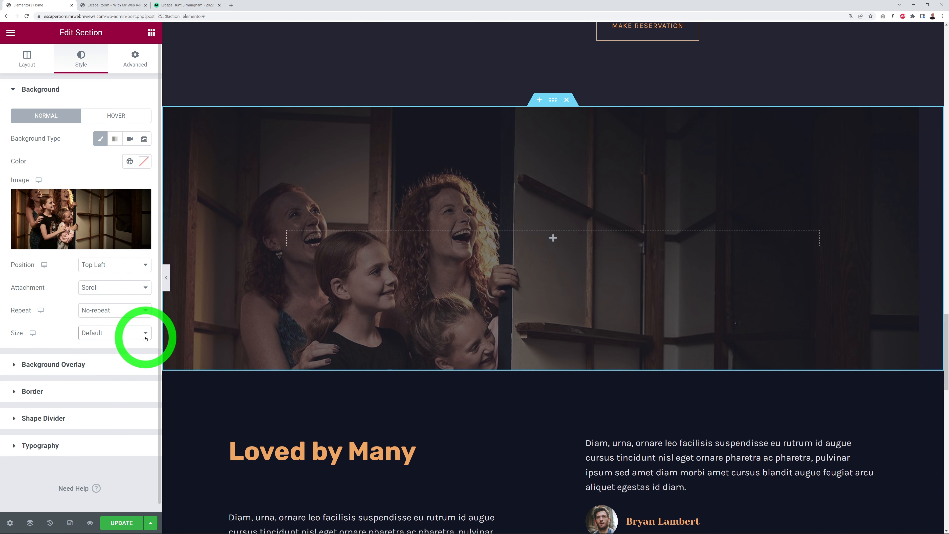
left_click(131, 334)
left_click(118, 361)
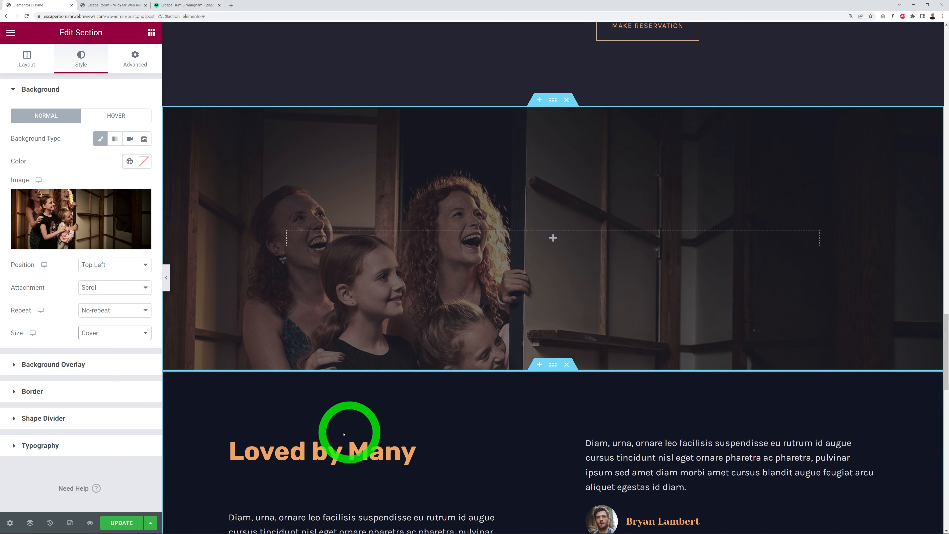
Duplicate the Loved by Many heading and move the copy into the section with the family background photo.
right_click(514, 445)
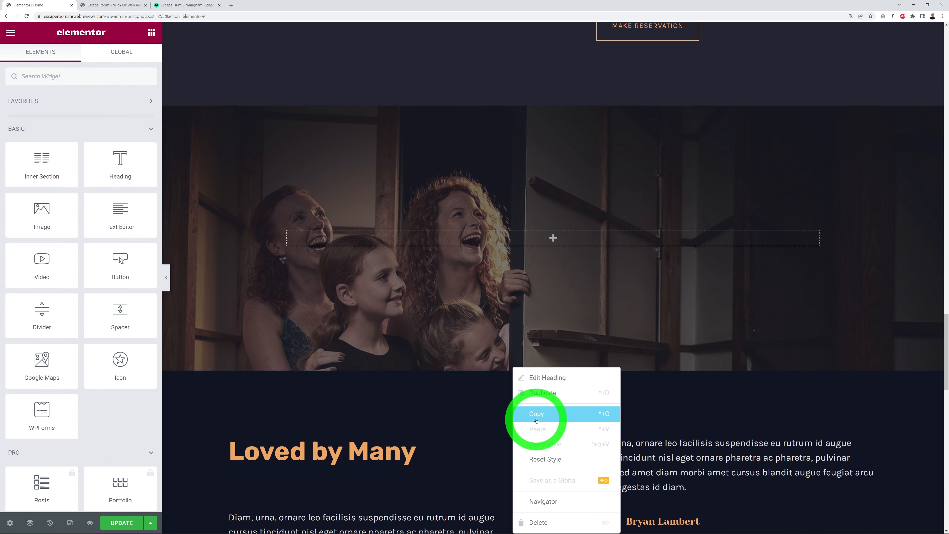
left_click(540, 392)
left_click_drag(518, 481, 610, 239)
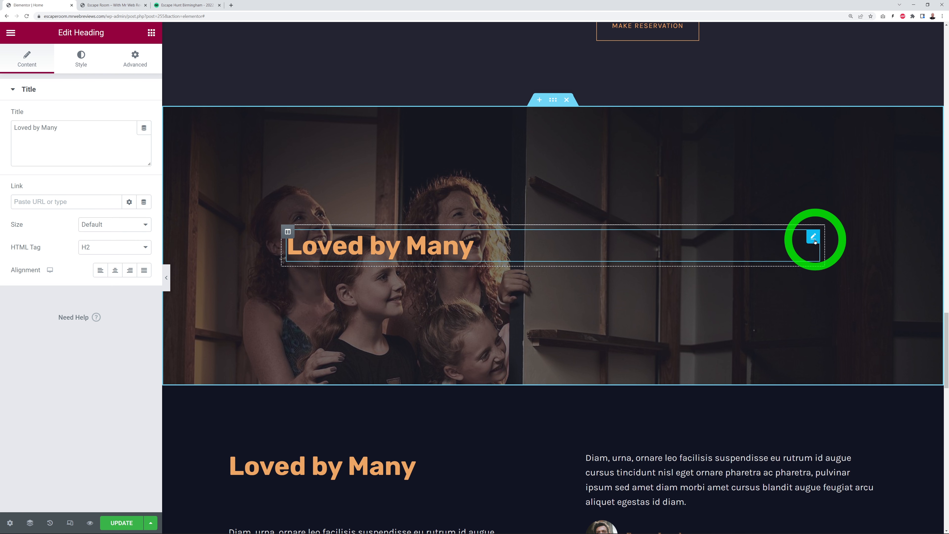
Right-align the heading over the family photo and change its text to "Fun for the Whole Family".
left_click(131, 274)
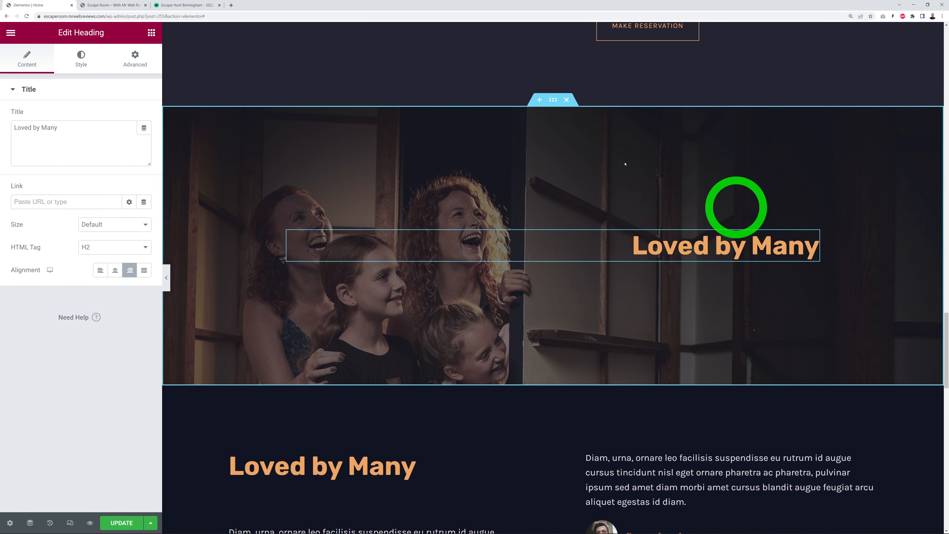
left_click_drag(59, 129, 17, 134)
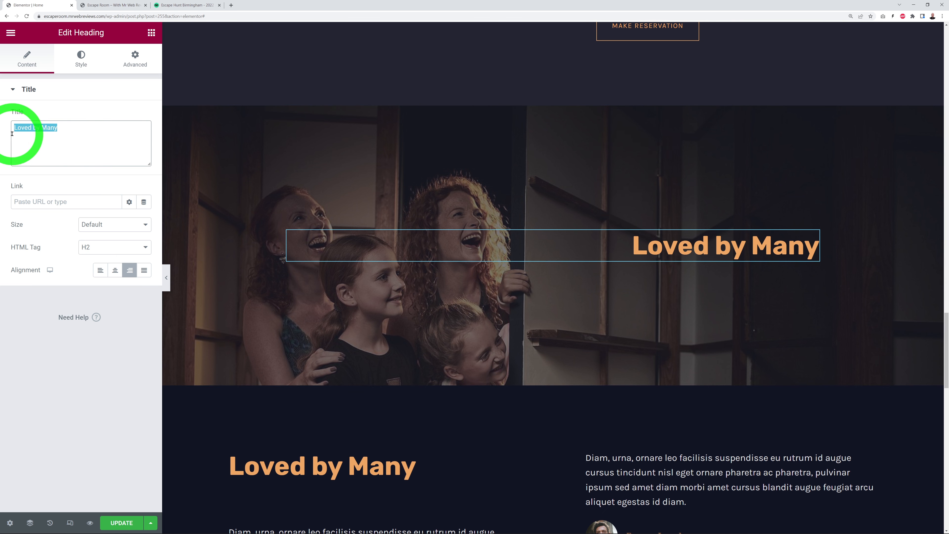
type("Fun for the Whole Family")
left_click(60, 398)
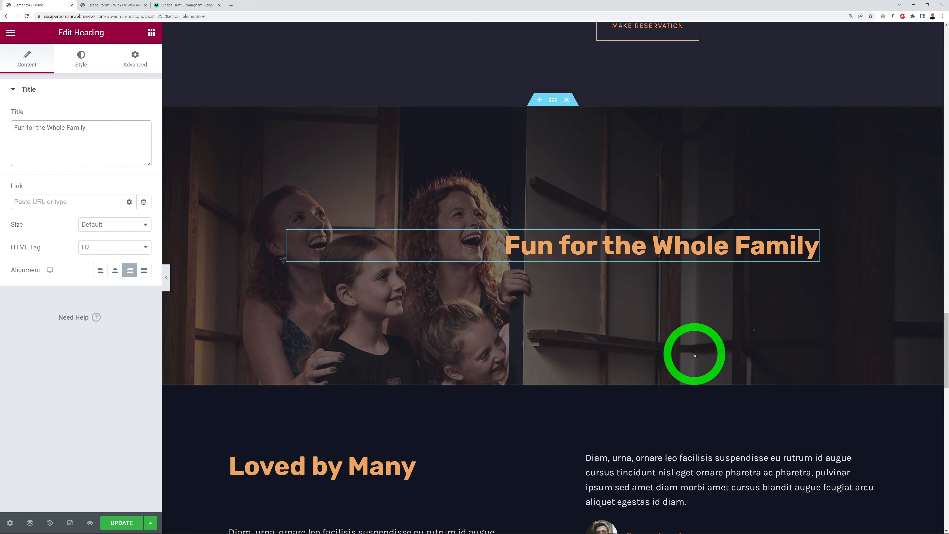
Switch to the Tripadvisor page for Escape Hunt Birmingham, view the customer group photos, and return to the Elementor editor.
scroll(785, 337, "down", 3)
scroll(820, 337, "down", 4)
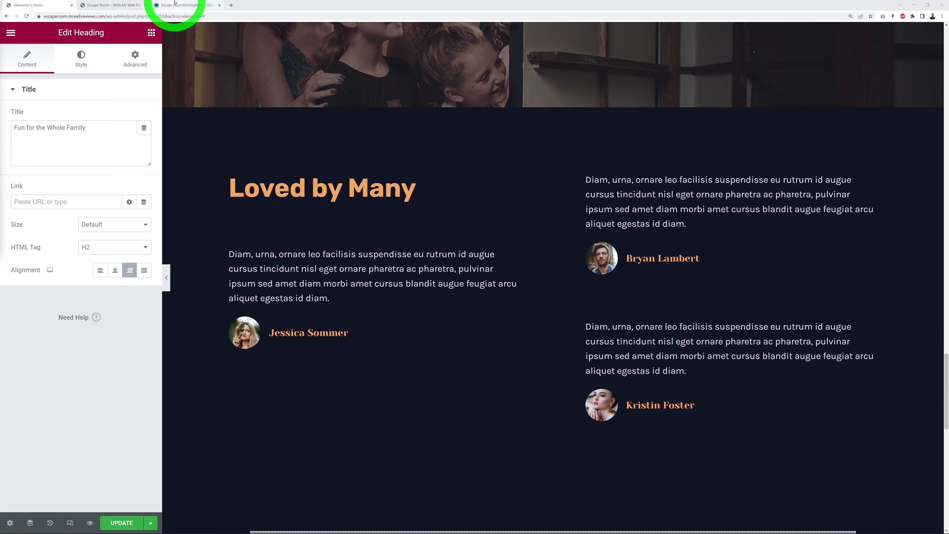
left_click(181, 5)
left_click(119, 243)
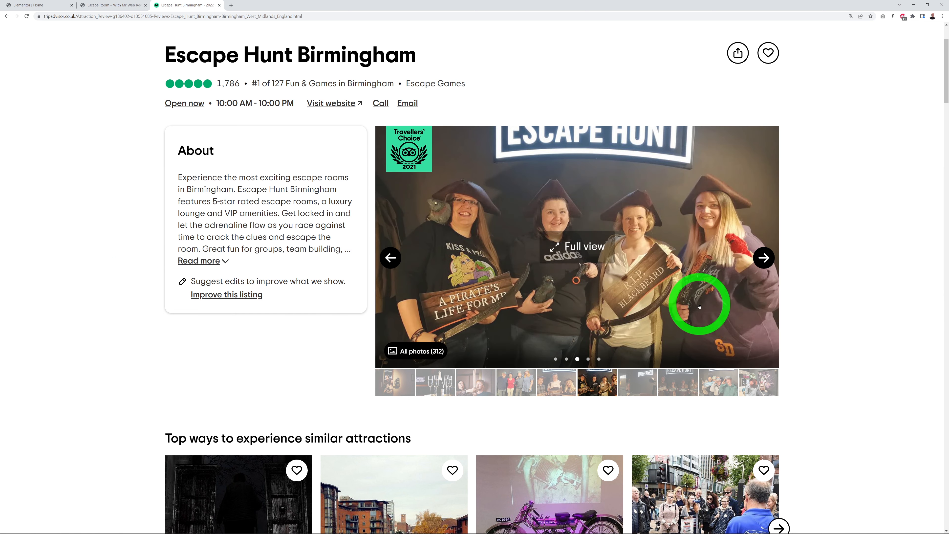
left_click(563, 385)
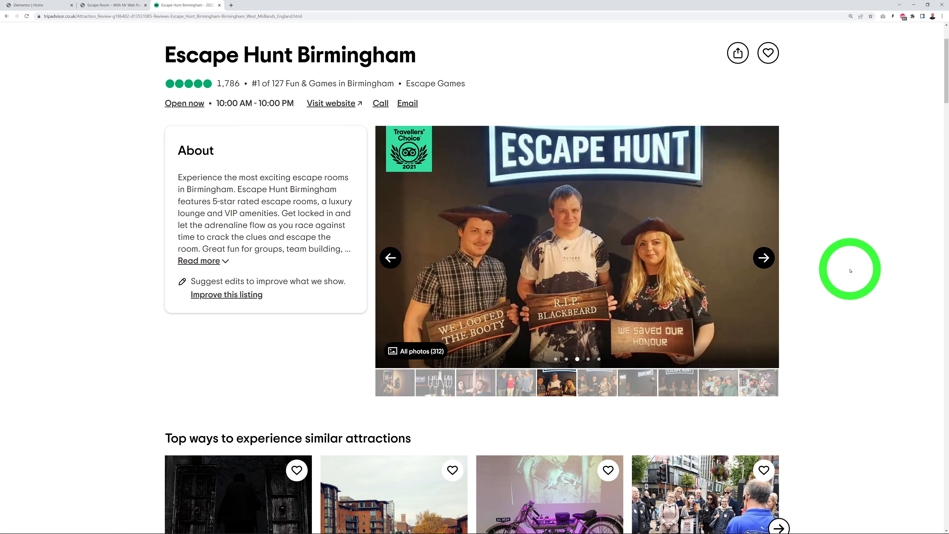
key("ctrl+1")
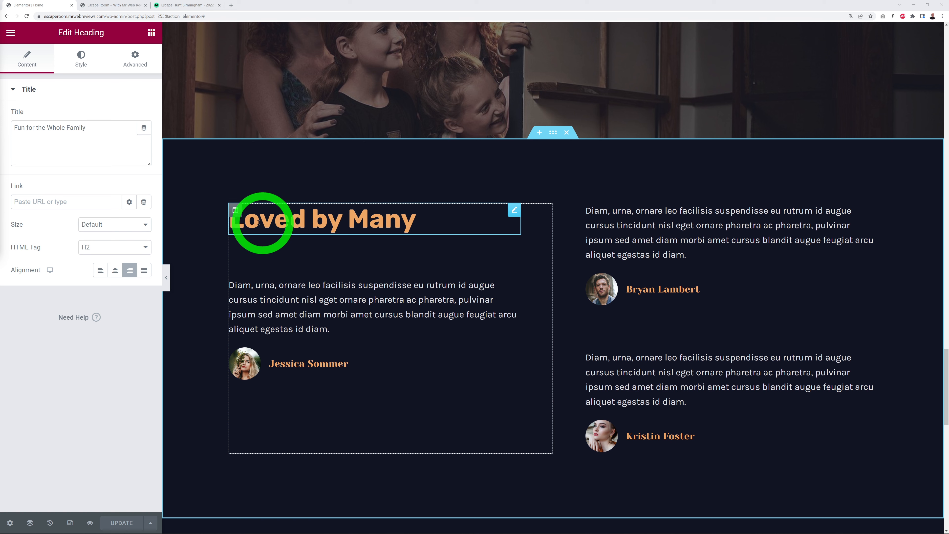
Change the Loved by Many heading above the testimonials to "What Others Think".
left_click(520, 218)
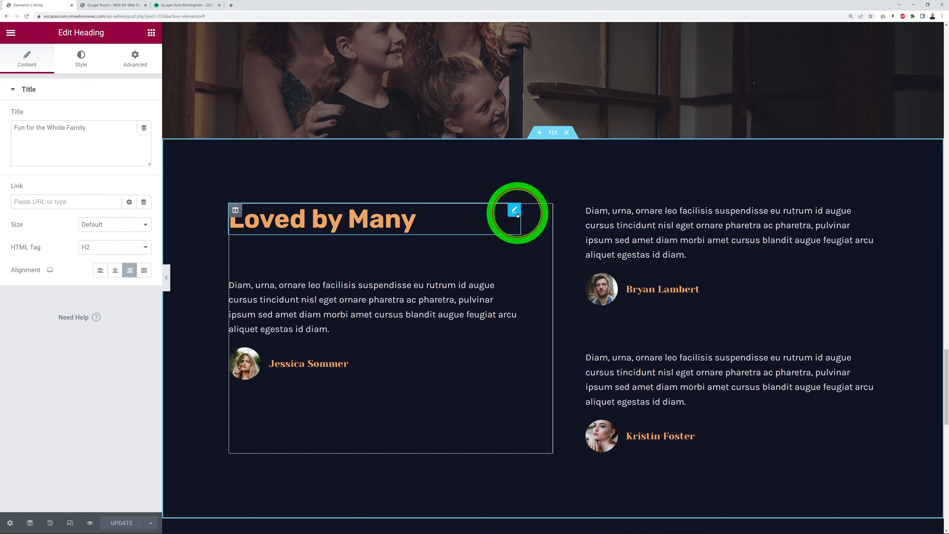
left_click_drag(74, 129, 17, 130)
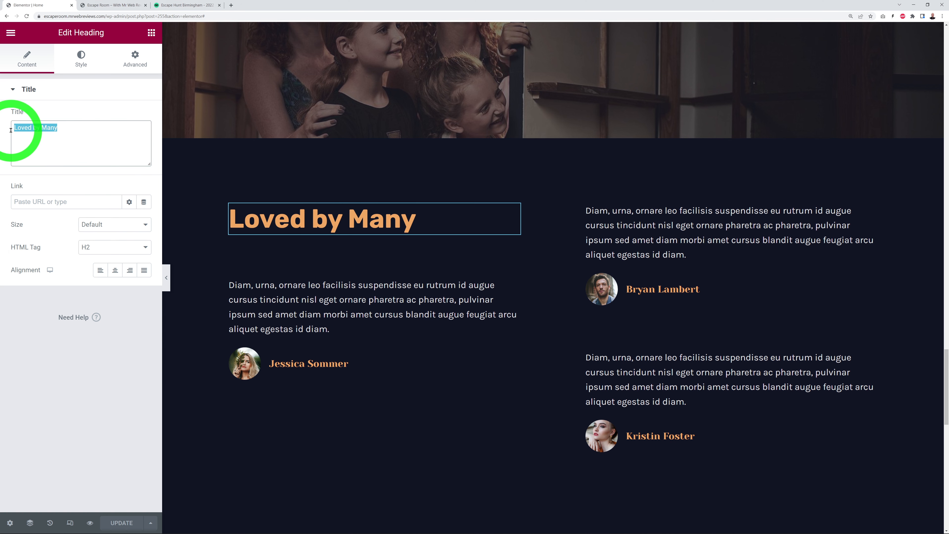
type("What Others Think")
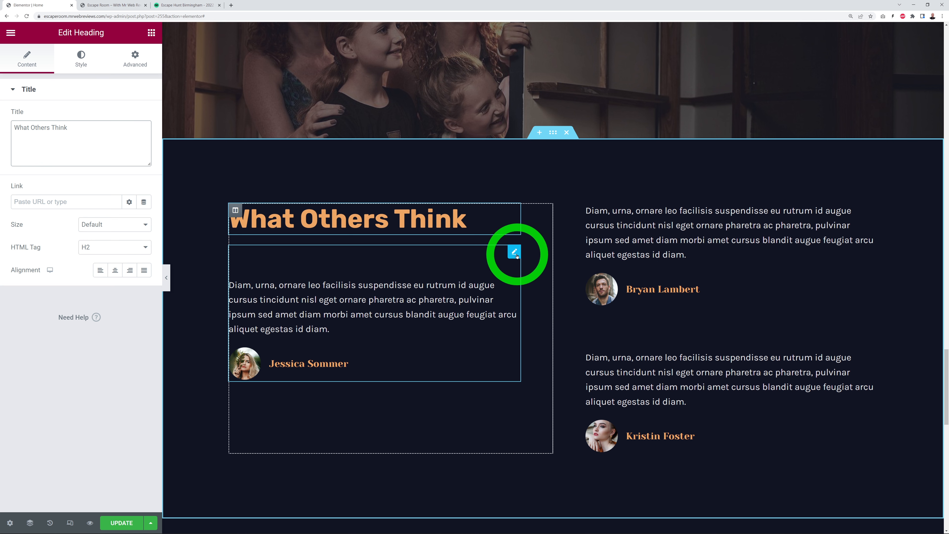
Replace the first testimonial's placeholder content with the review starting "Honestly THE most fun I've had this year!".
left_click(515, 254)
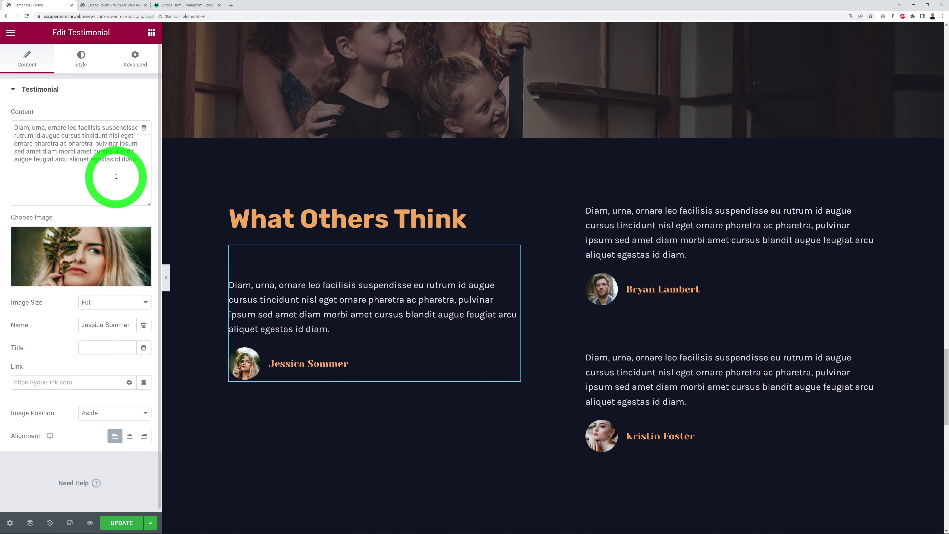
left_click_drag(140, 163, 22, 132)
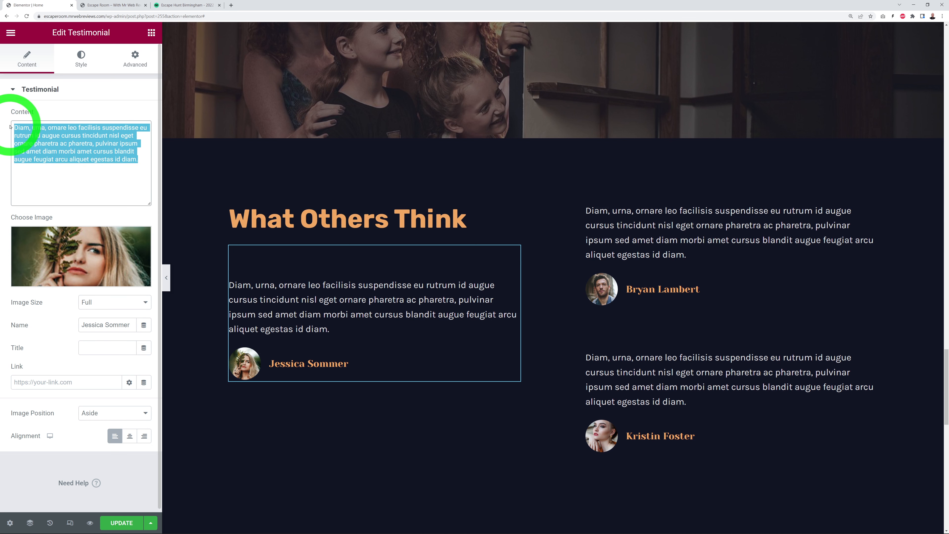
type("Honestly THE most fun I've had this year! The first time I've tried an escape room and I will 100% be returning. It is brilliant for any group/duo. The staff are hilarious and so much fun.")
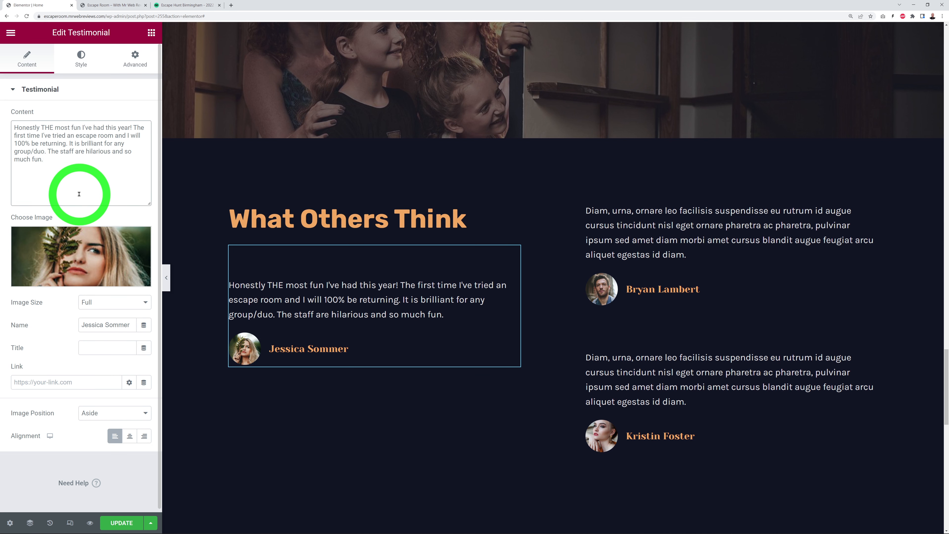
Upload the three Escape Hunt crew photos and insert our-crew-just-after-completing.jpg as the first testimonial's image.
left_click(71, 253)
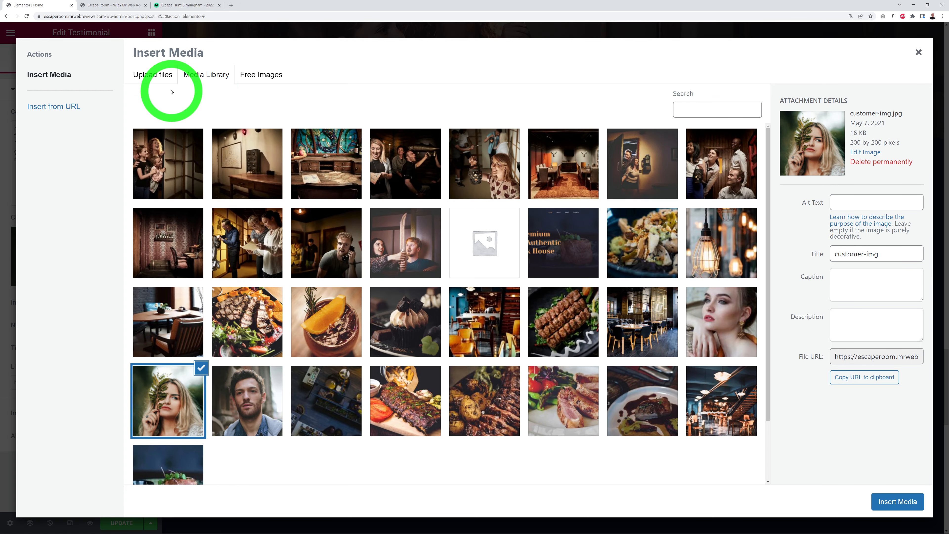
left_click(157, 75)
left_click(521, 257)
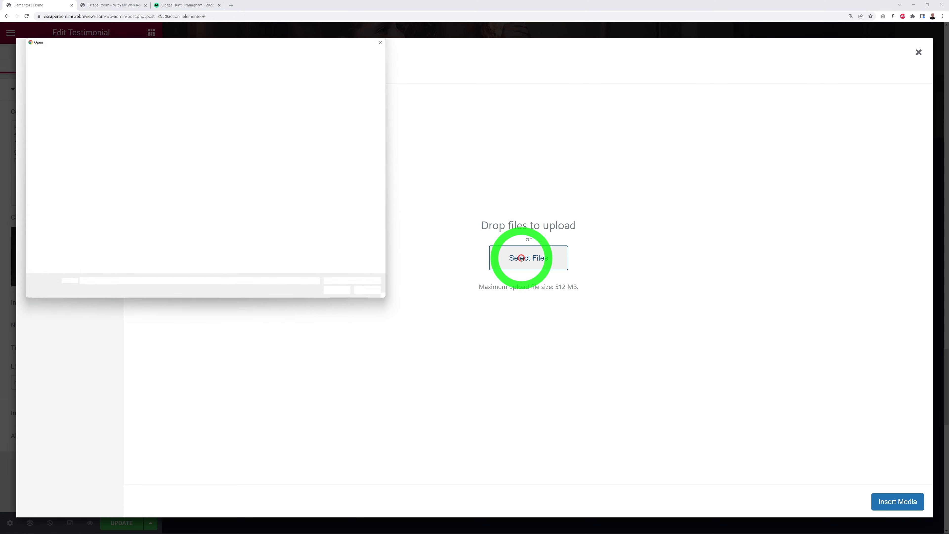
left_click(102, 100)
left_click(127, 94, "ctrl")
left_click(162, 94, "ctrl")
left_click(342, 292)
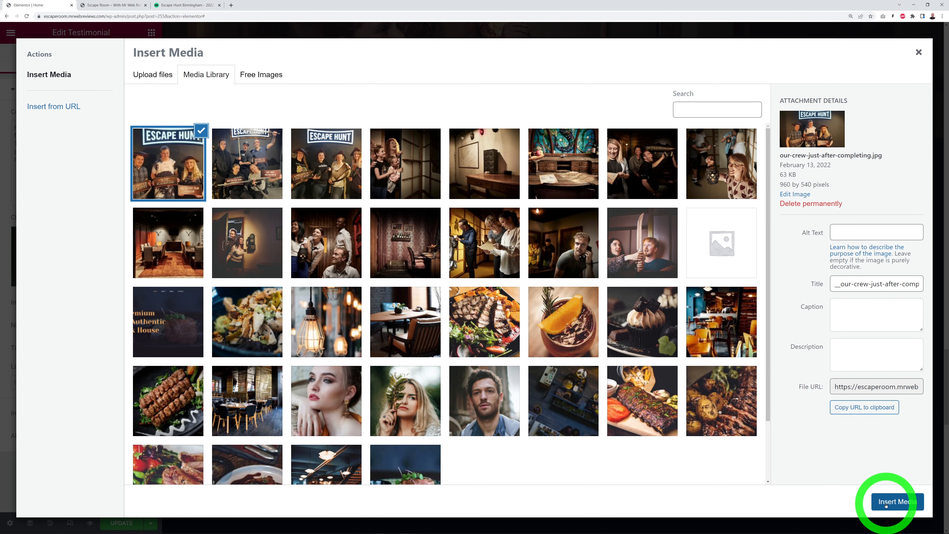
left_click(885, 502)
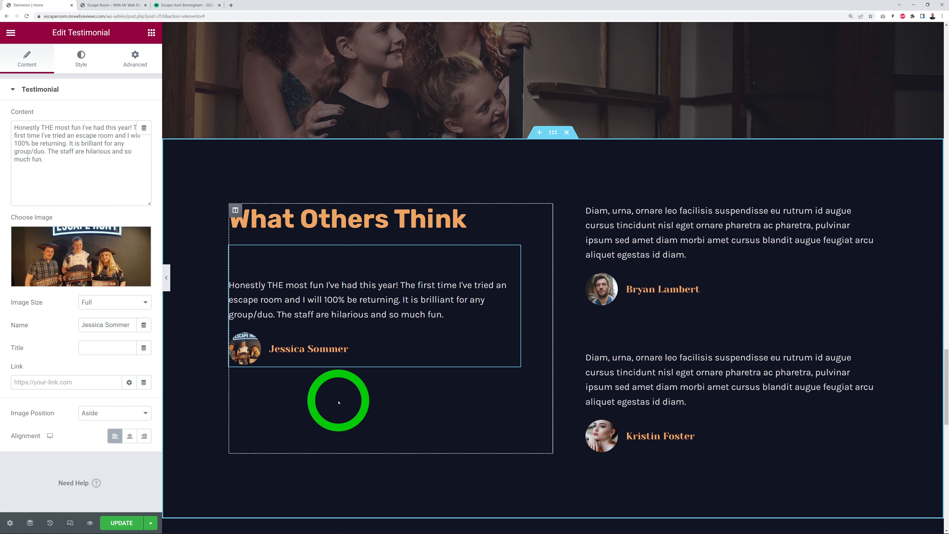
Set the first testimonial's image size to 130 and its border radius to 100 px on all sides.
left_click(81, 66)
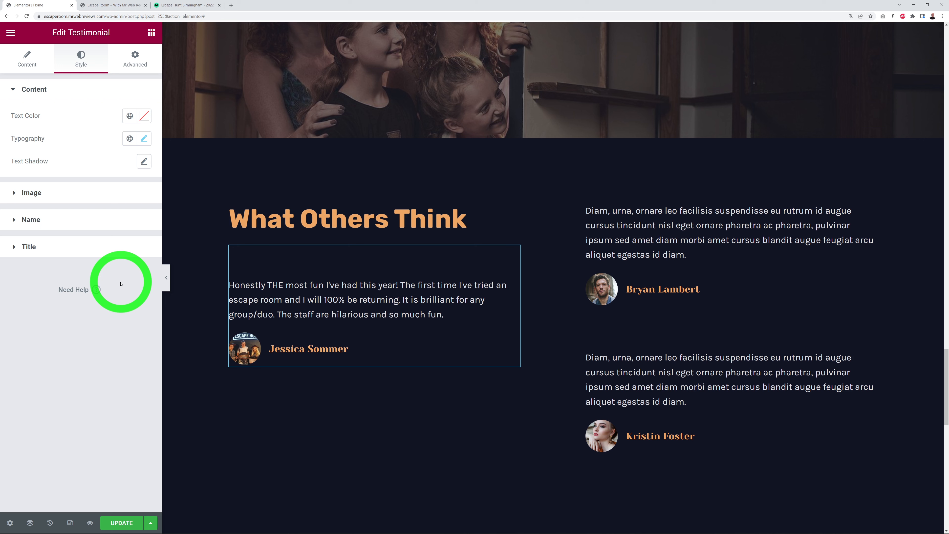
left_click(38, 193)
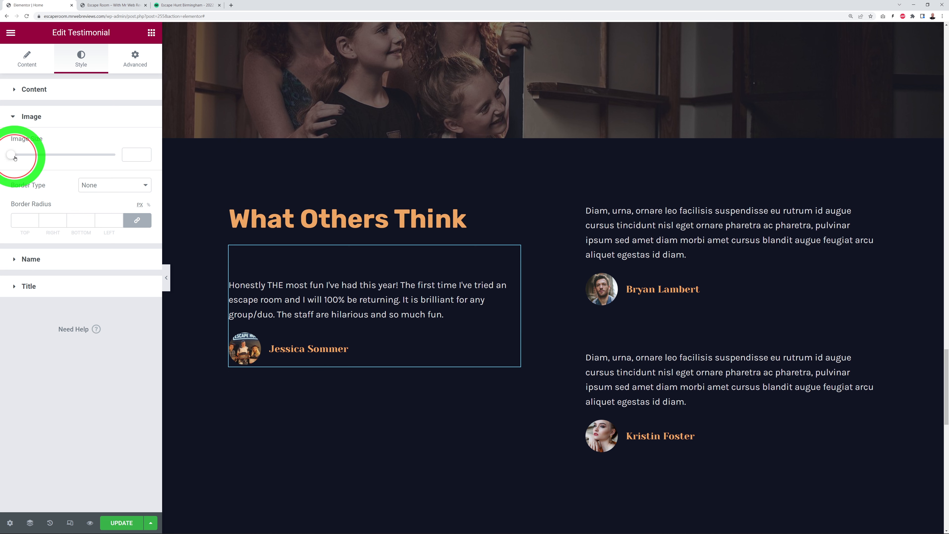
left_click_drag(14, 158, 78, 157)
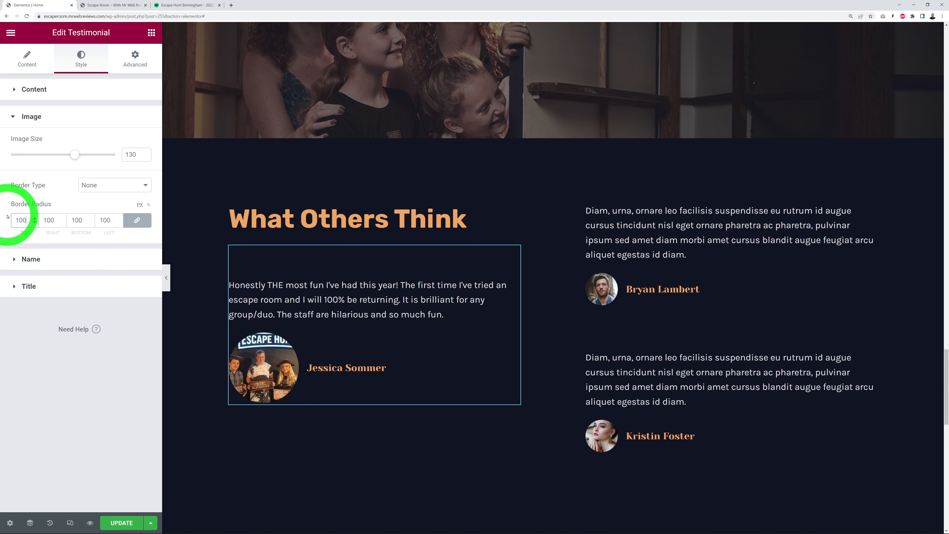
Set the first testimonial's image border radius to 25 px on all sides.
left_click(46, 220)
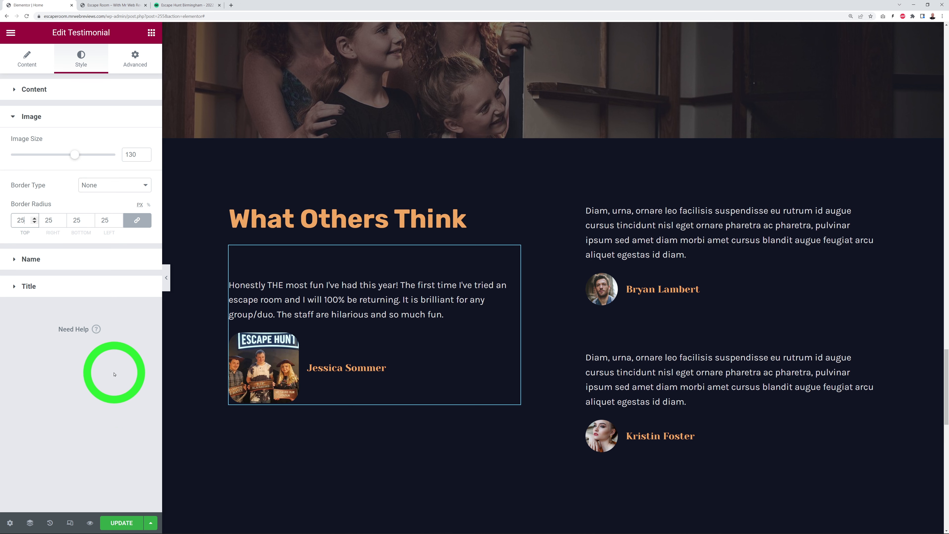
Try unlinked border radius values with right and left at 0 px, and link the values again.
left_click(137, 220)
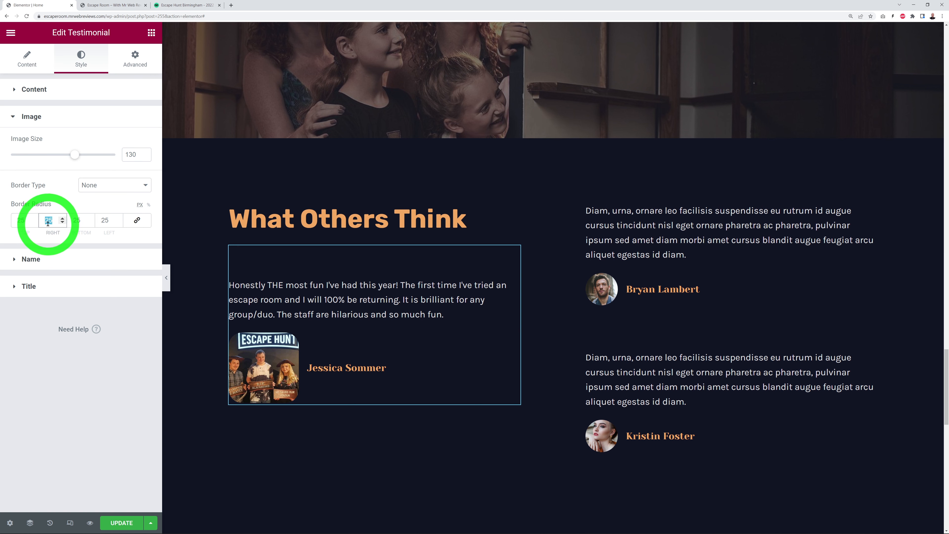
type("0")
double_click(104, 220)
type("0")
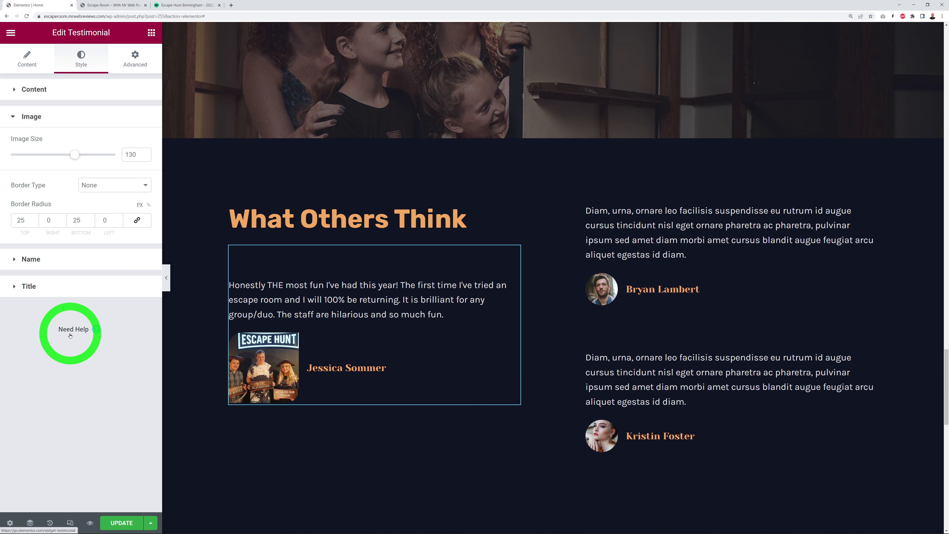
left_click(136, 220)
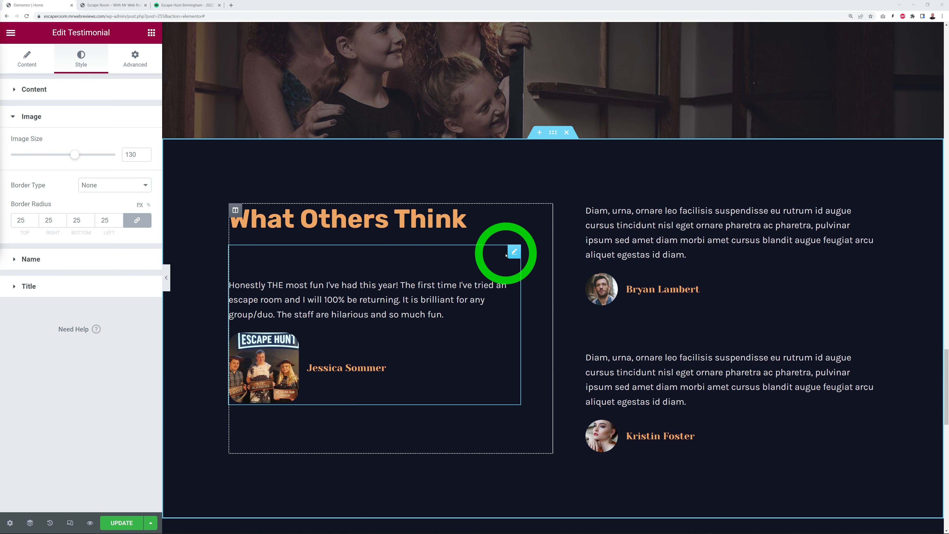
Duplicate the first testimonial, move the copy to the head of the second column and delete the first placeholder testimonial there.
right_click(520, 258)
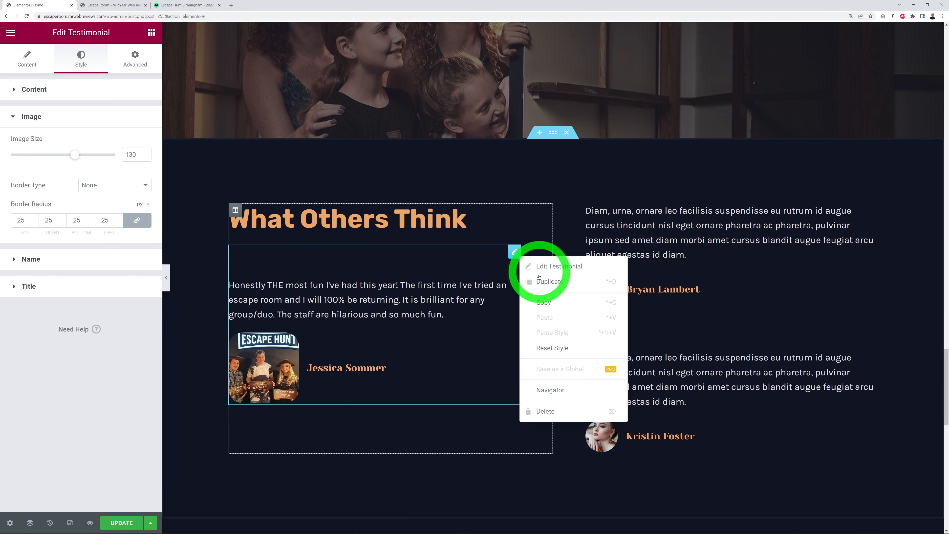
left_click(538, 279)
left_click_drag(512, 415, 699, 254)
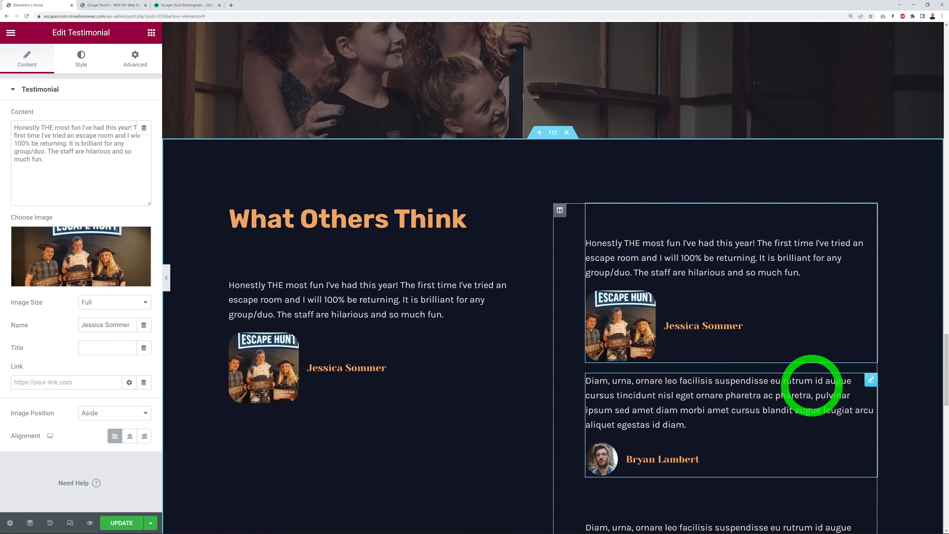
right_click(873, 384)
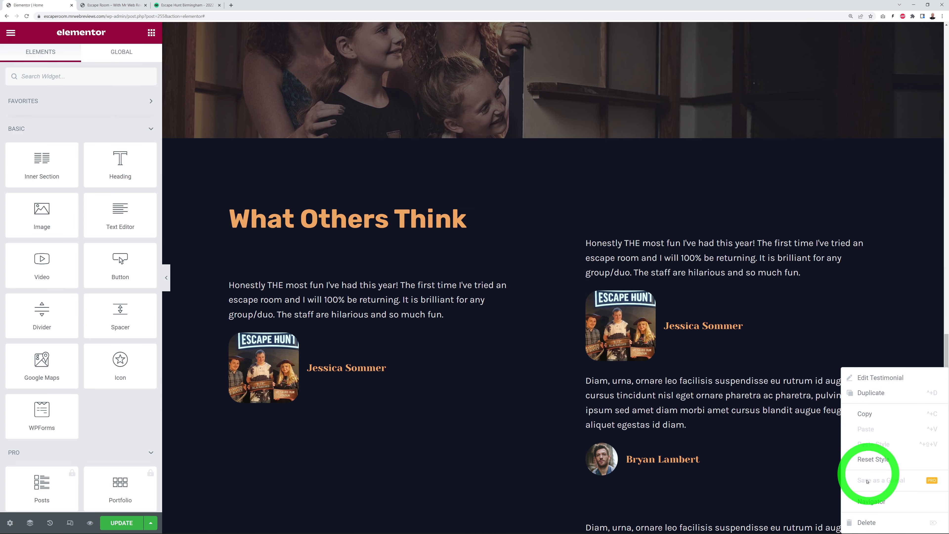
left_click(872, 521)
Duplicate the copied testimonial in the second column and delete the remaining placeholder testimonial below it.
scroll(784, 377, "down", 2)
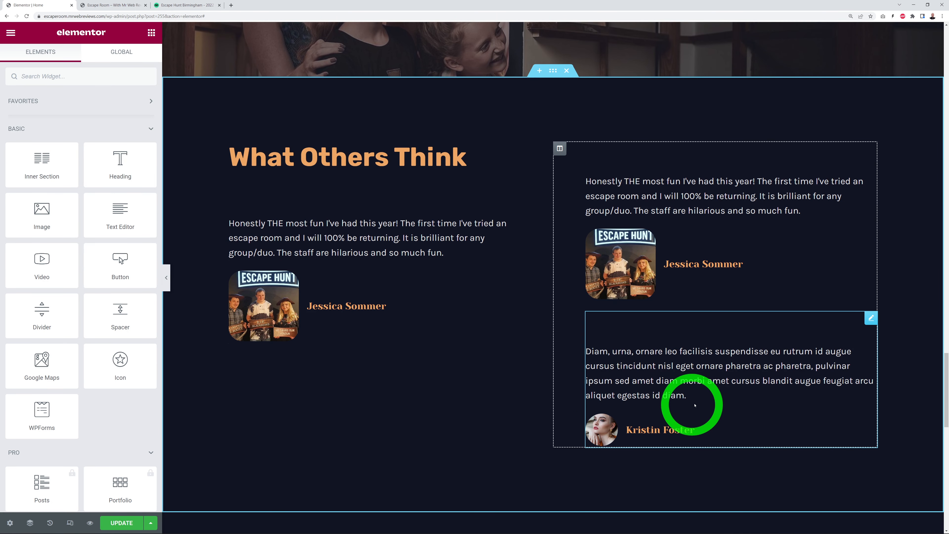
right_click(871, 148)
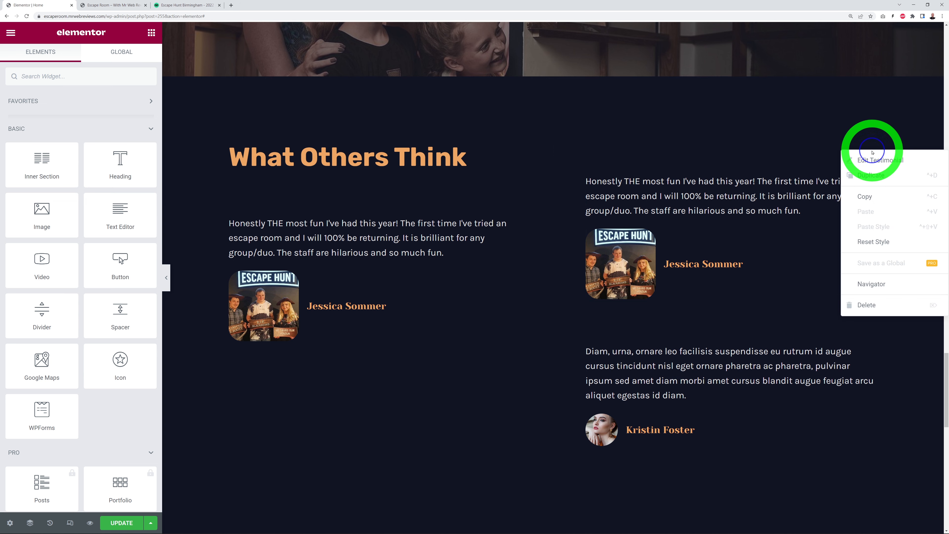
left_click(874, 181)
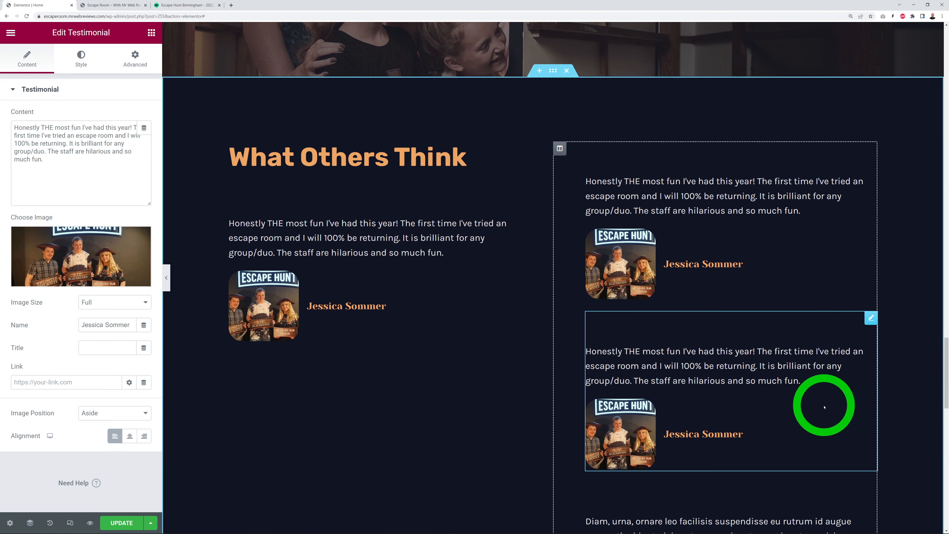
scroll(822, 403, "down", 3)
right_click(871, 365)
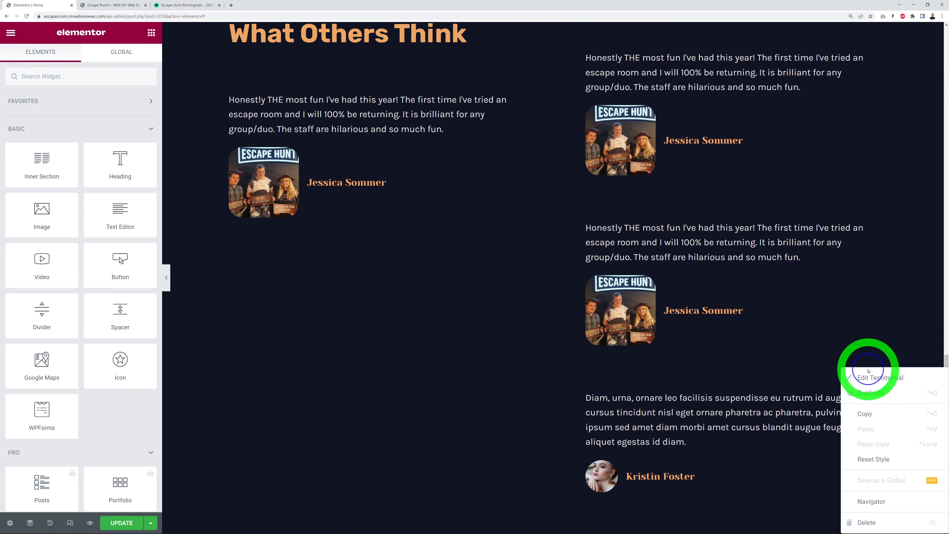
left_click(862, 530)
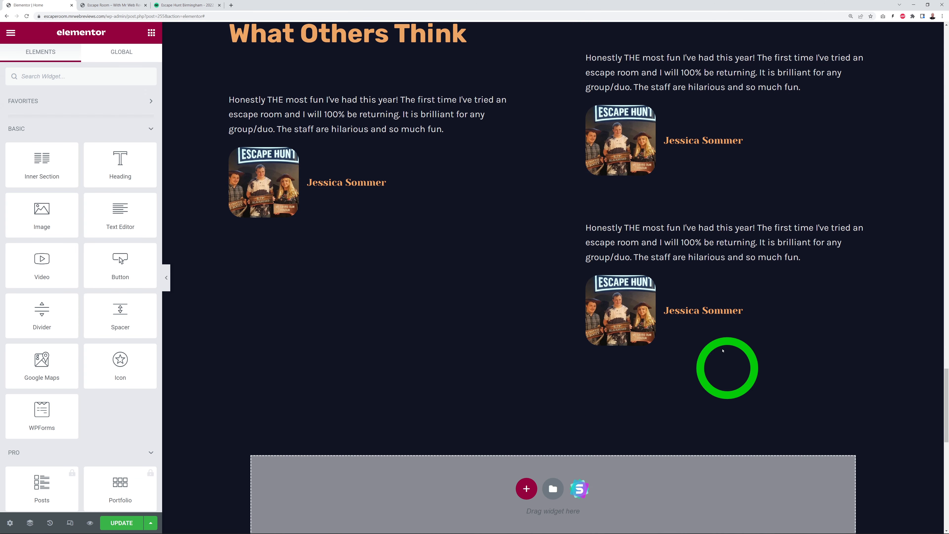
Change the testimonial names to a family name for the first, "A Bunch of Friends" and "Out on a Hen Night" for the others.
scroll(418, 444, "up", 4)
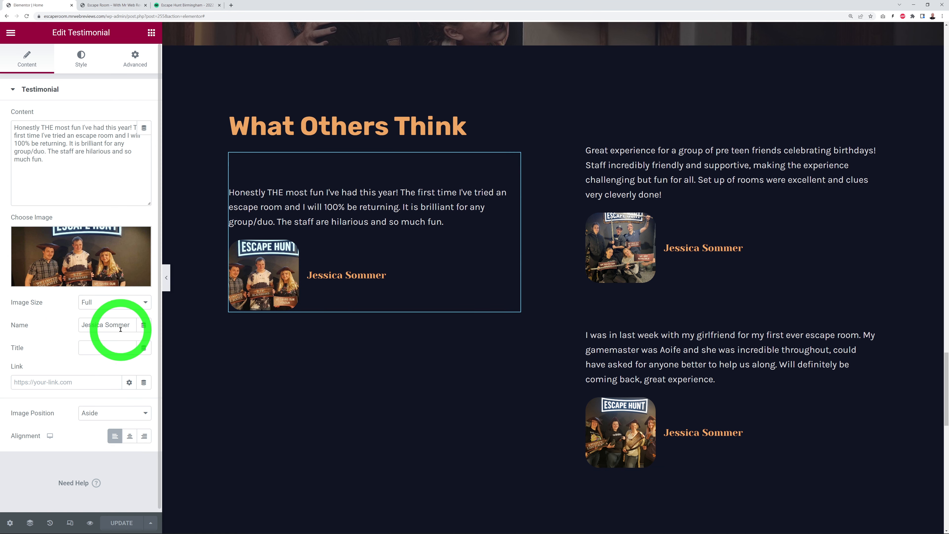
left_click_drag(132, 324, 45, 347)
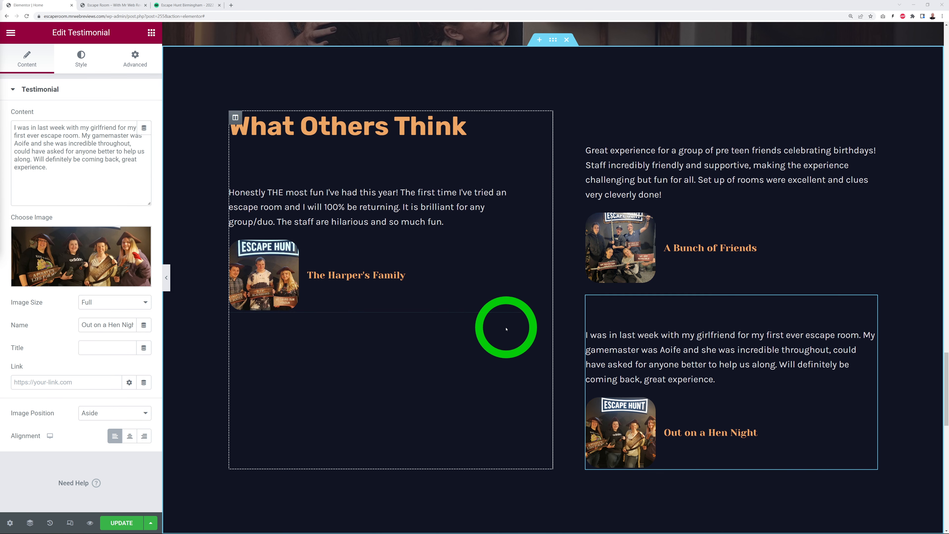
Switch from the Home page editor to the WordPress dashboard and open the Footer Builder in the theme Customizer.
scroll(506, 328, "down", 10)
scroll(275, 365, "down", 5)
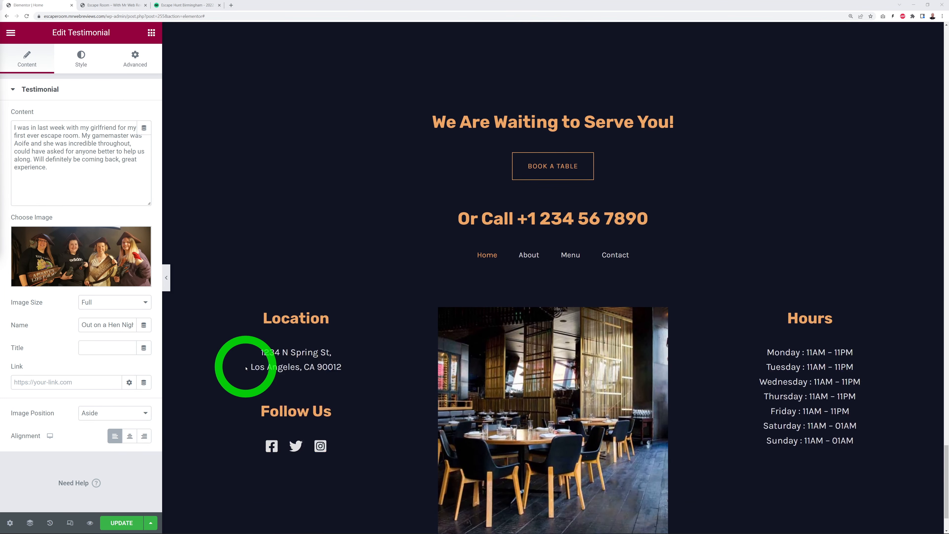
scroll(245, 368, "down", 2)
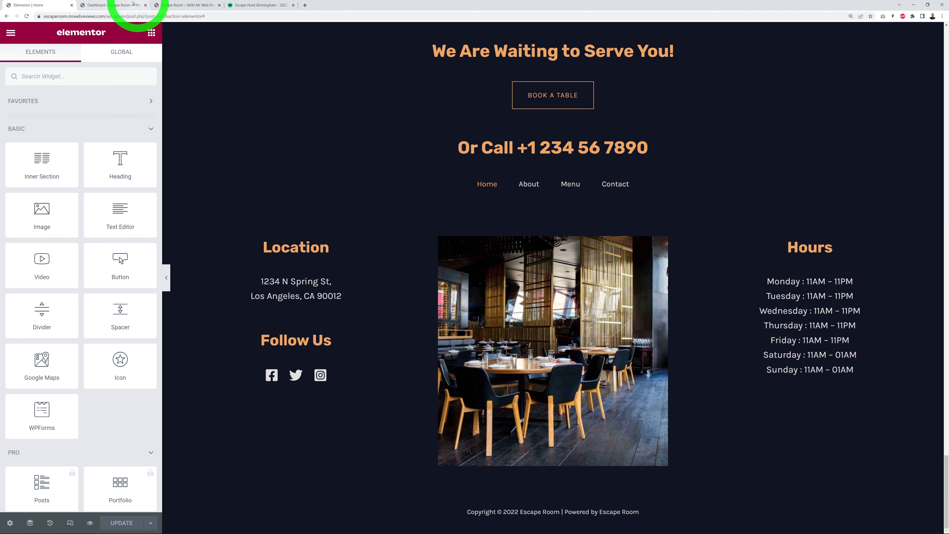
left_click(121, 5)
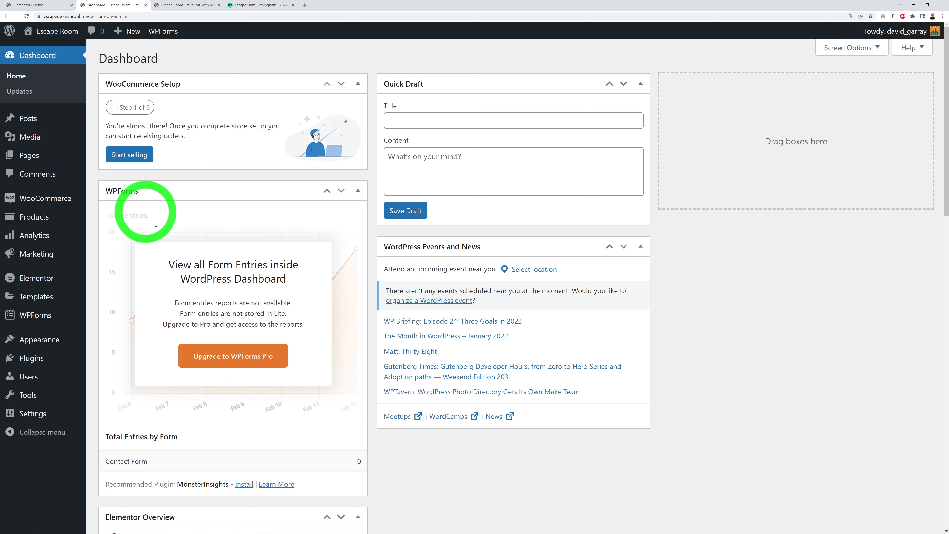
mouse_move(58, 342)
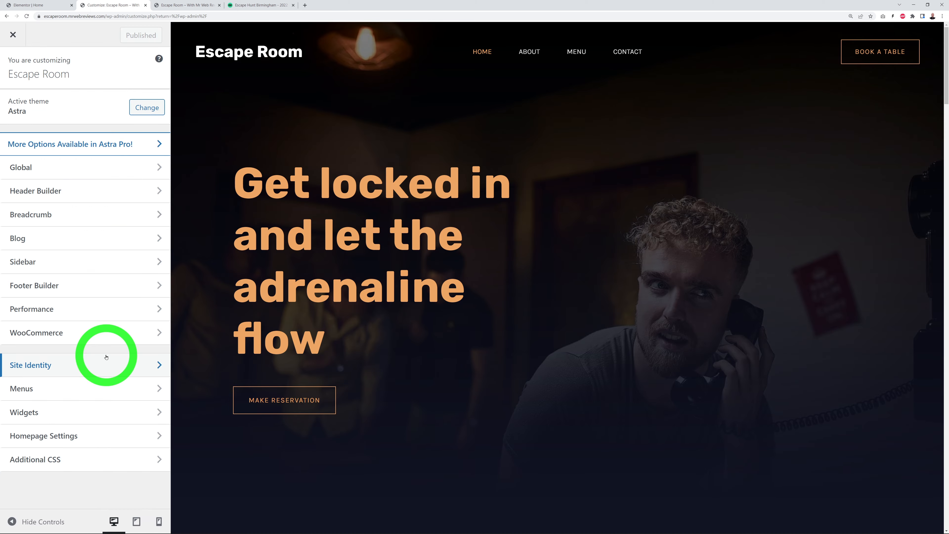
left_click(56, 288)
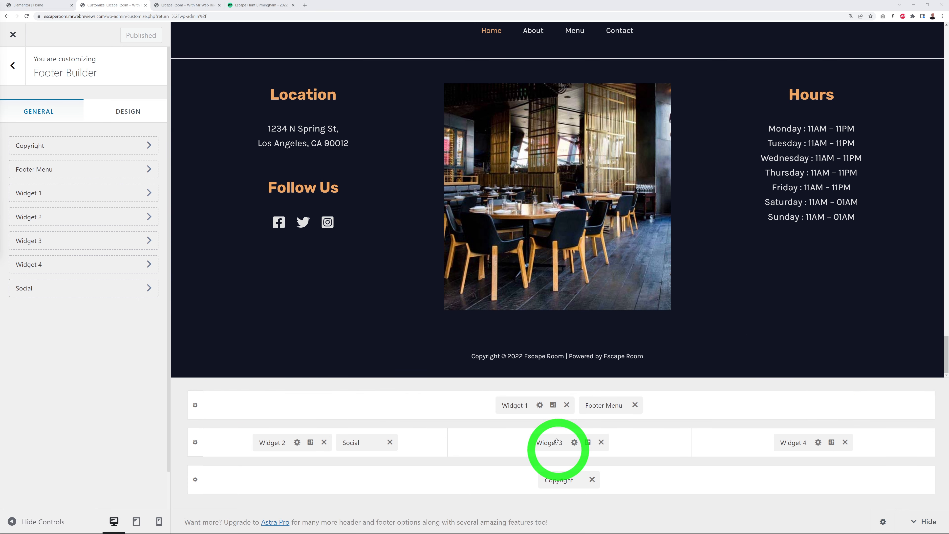
Examine how the Footer Builder's widgets, social and menu elements match the footer preview, including the "We Are Waiting to Serve You!" widget.
scroll(889, 288, "up", 4)
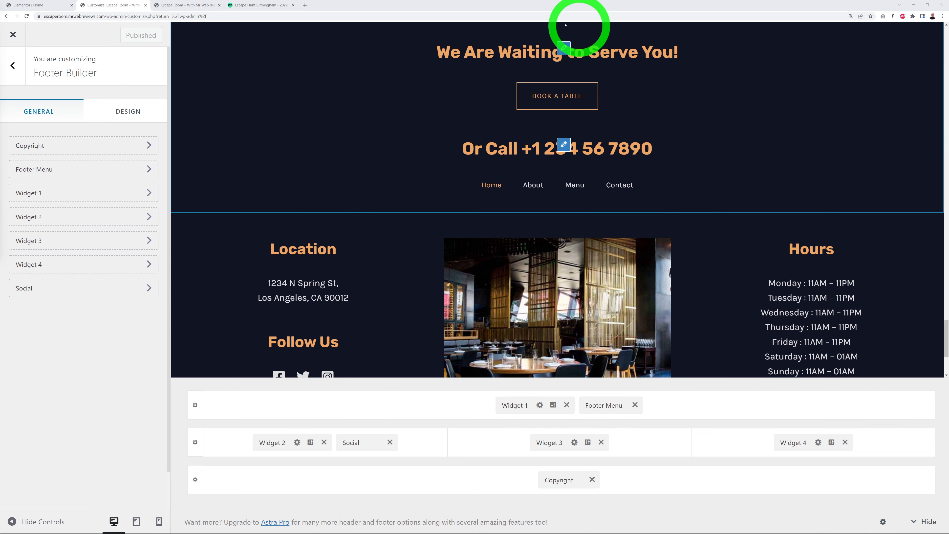
scroll(745, 180, "down", 4)
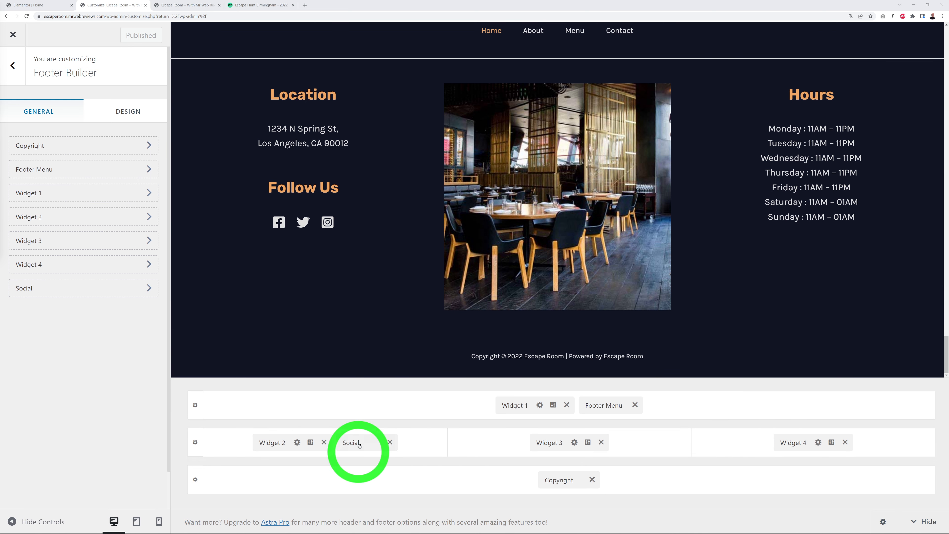
mouse_move(366, 445)
left_mouse_down()
mouse_move(409, 402)
mouse_move(372, 450)
left_mouse_up()
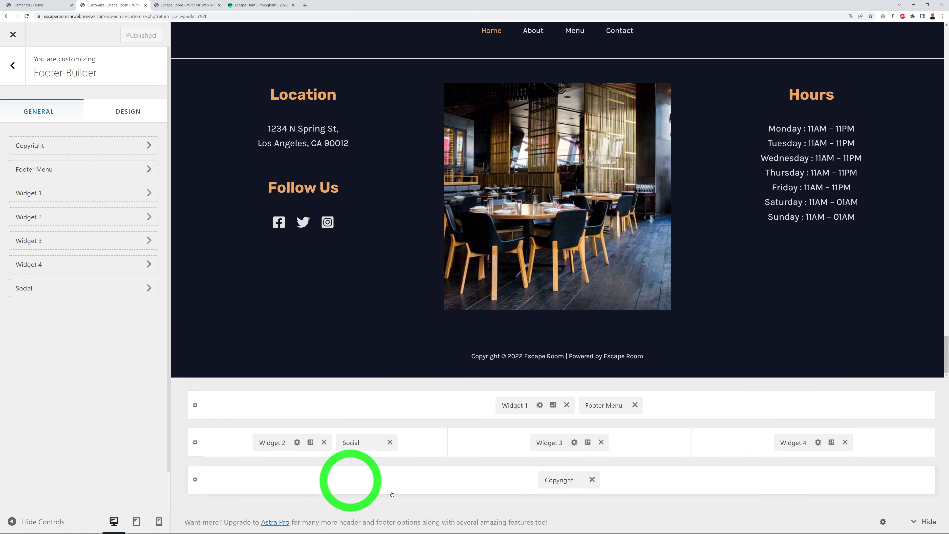
scroll(719, 364, "up", 3)
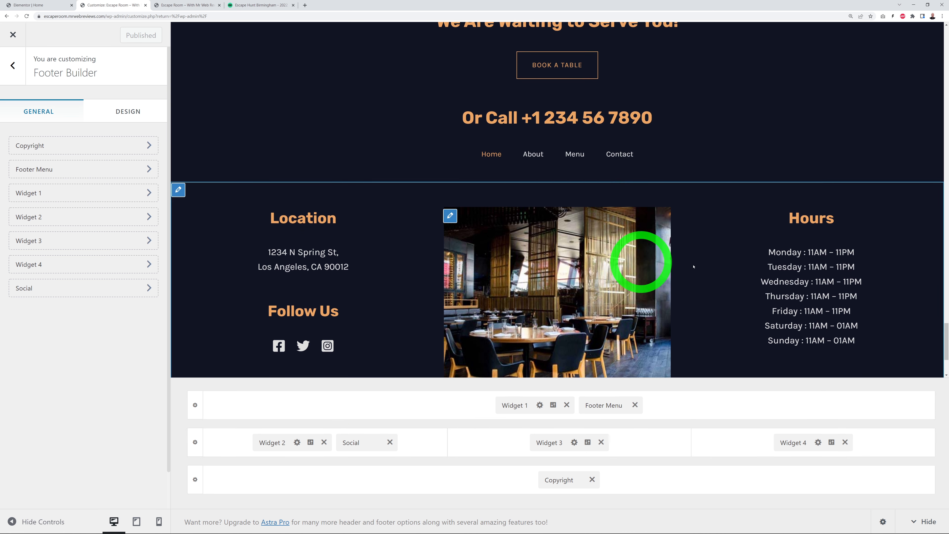
scroll(710, 289, "up", 2)
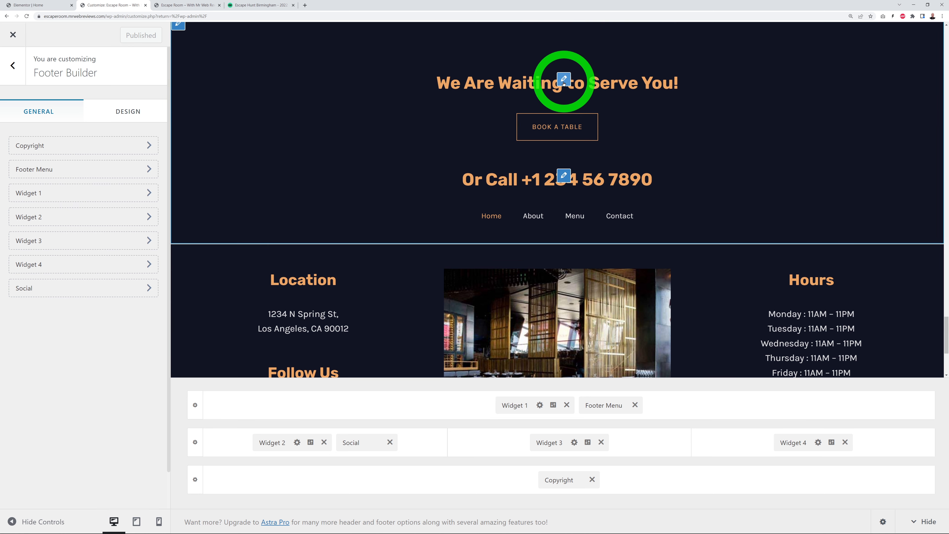
left_click(563, 80)
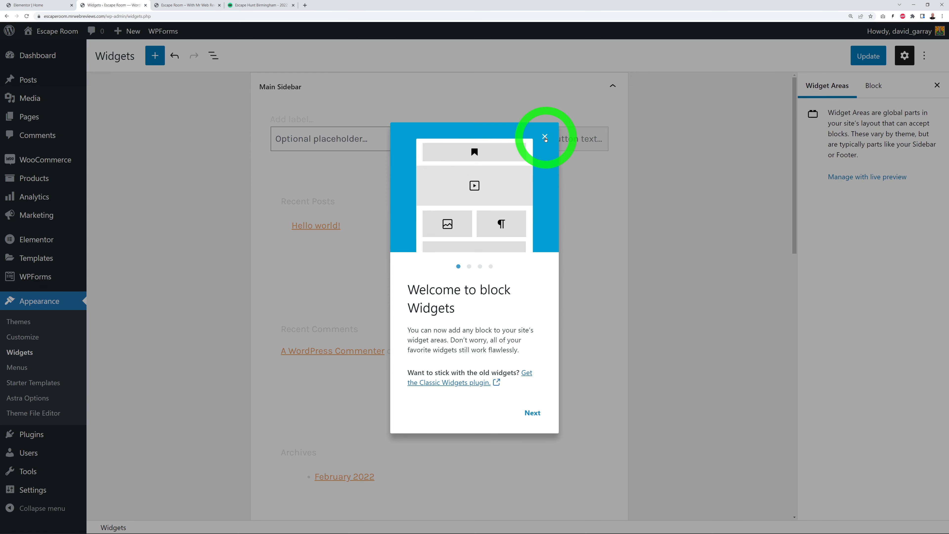
On the Widgets page, dismiss the block widgets welcome guide, collapse Main Sidebar and expand Footer Builder Widget 1.
left_click(545, 138)
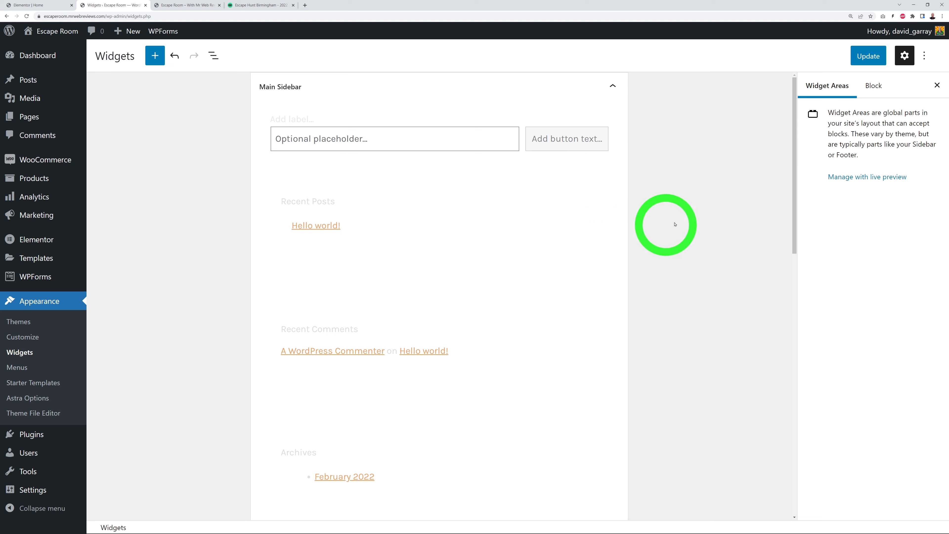
left_click(612, 92)
left_click(612, 89)
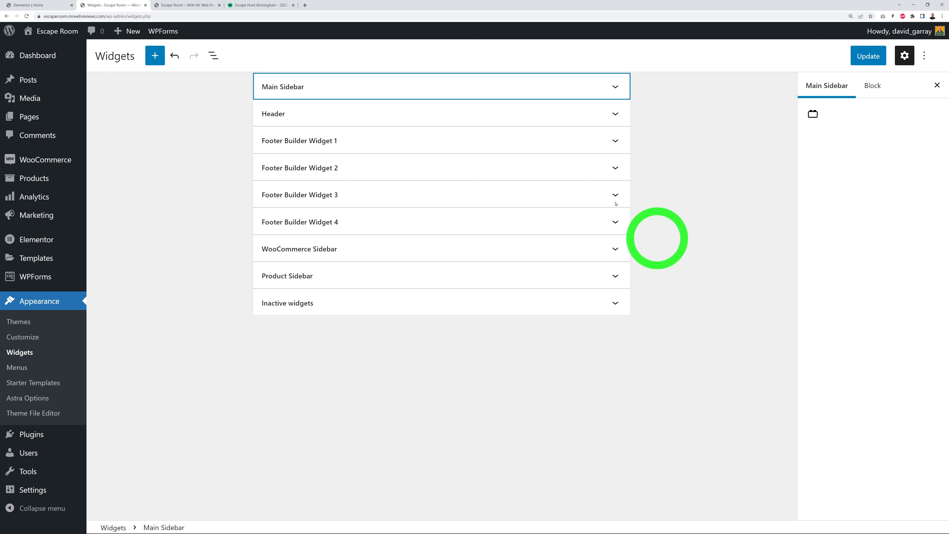
left_click(613, 143)
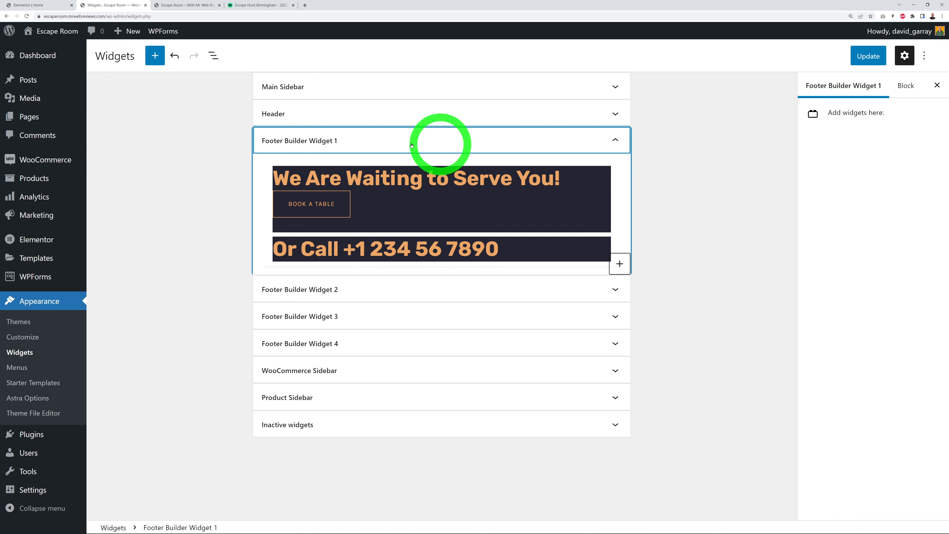
Check the footer section on the live homepage against the Footer Builder Widget 1 content.
left_click(184, 6)
left_click_drag(947, 70, 945, 459)
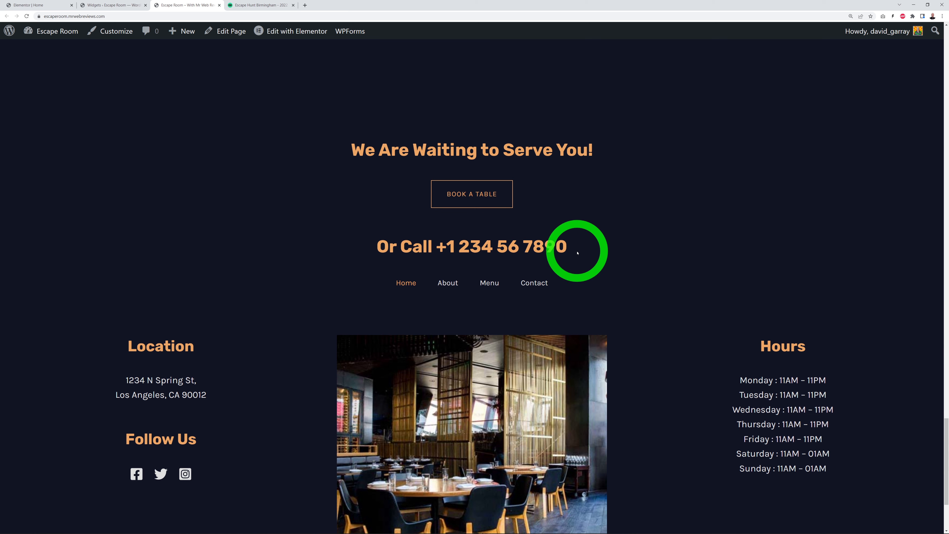
left_click(127, 8)
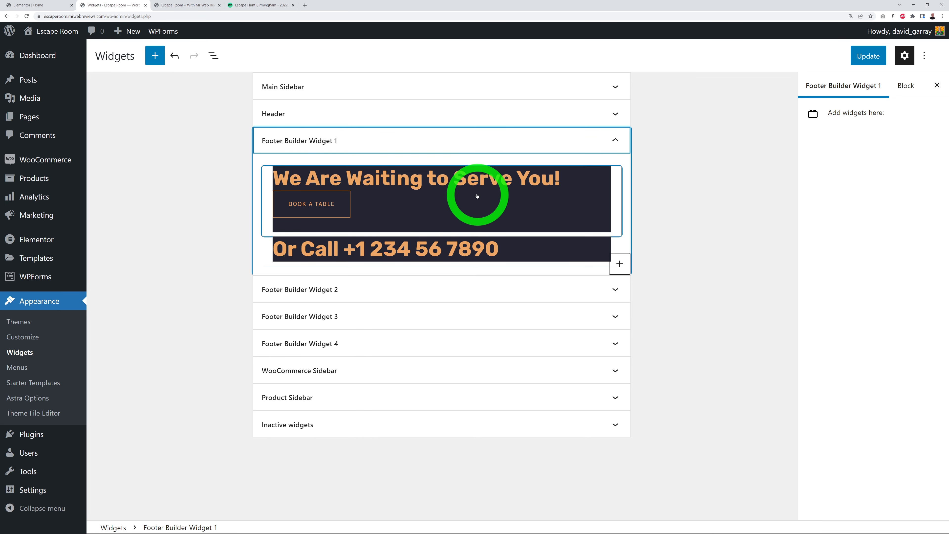
Replace the "We Are Waiting to Serve You!" widget title with "Experience the most exciting escape rooms in Birmingham" copied from the Tripadvisor listing.
left_click(475, 182)
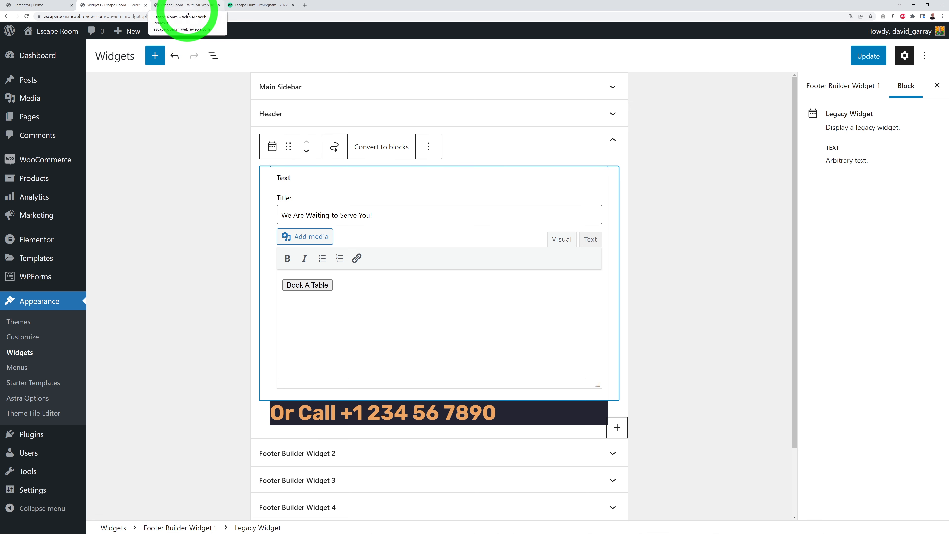
left_click(250, 5)
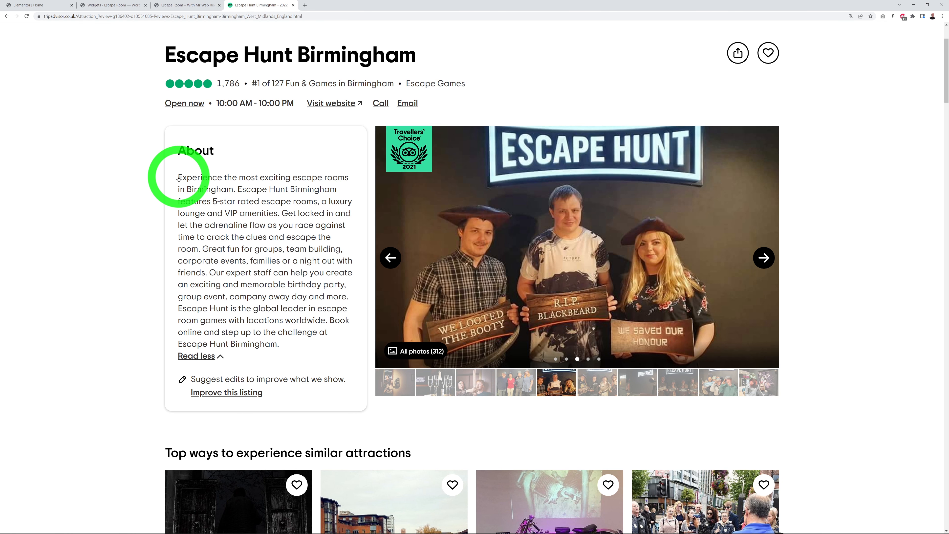
left_click_drag(178, 178, 233, 191)
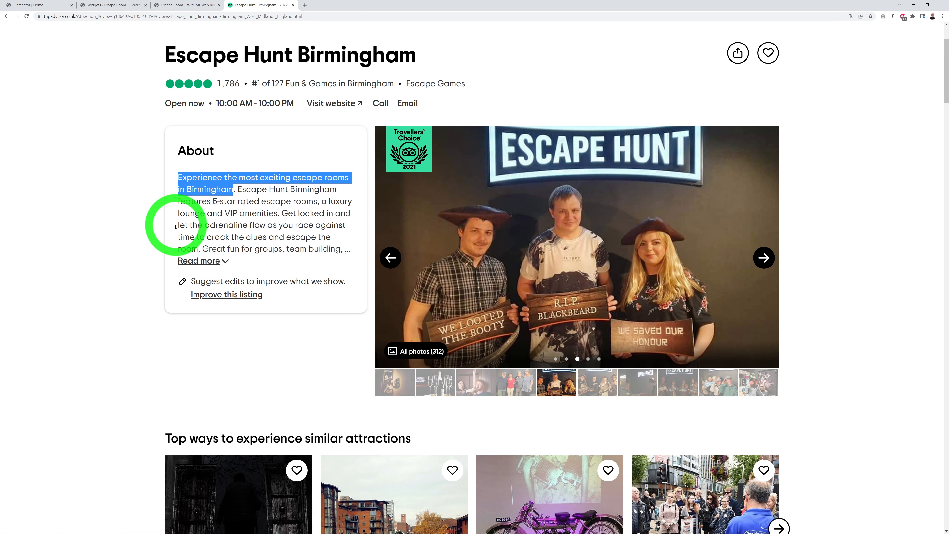
left_click(105, 5)
left_click_drag(370, 216, 268, 217)
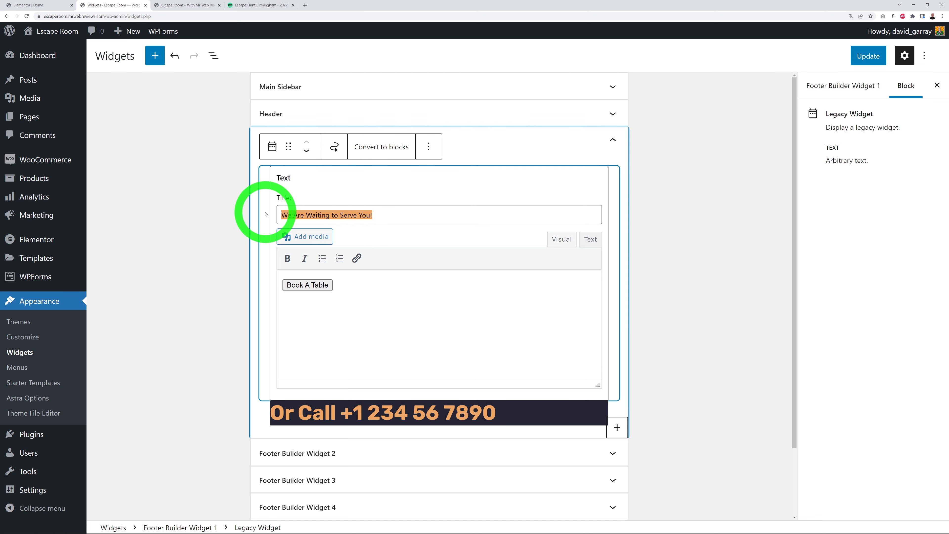
left_click(699, 301)
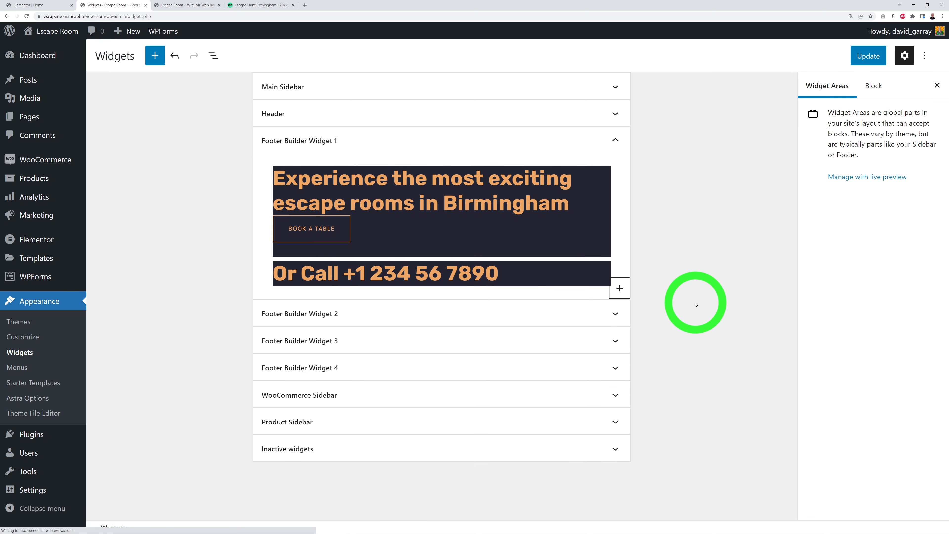
Replace the placeholder phone number in Footer Builder Widget 1's "Or Call" title and save the widgets.
left_click(450, 279)
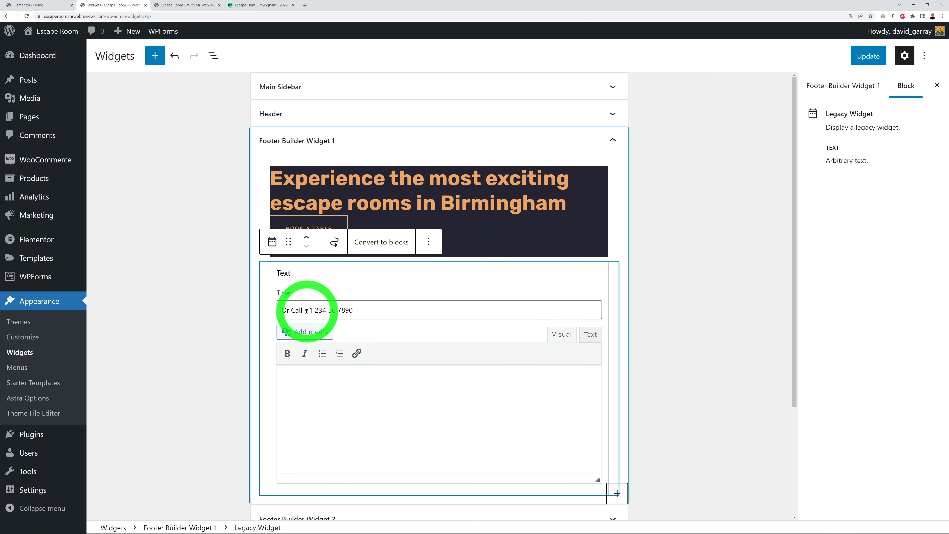
left_click_drag(307, 311, 435, 308)
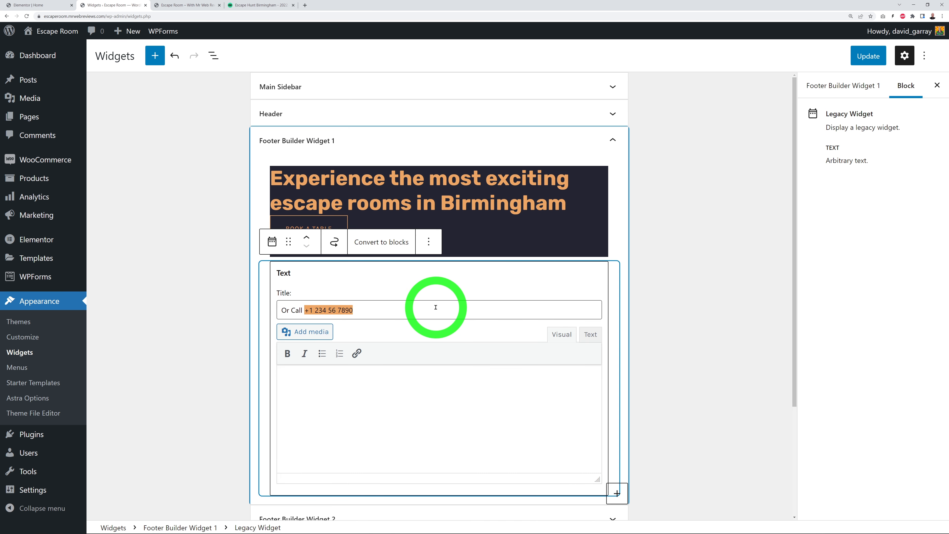
type("0")
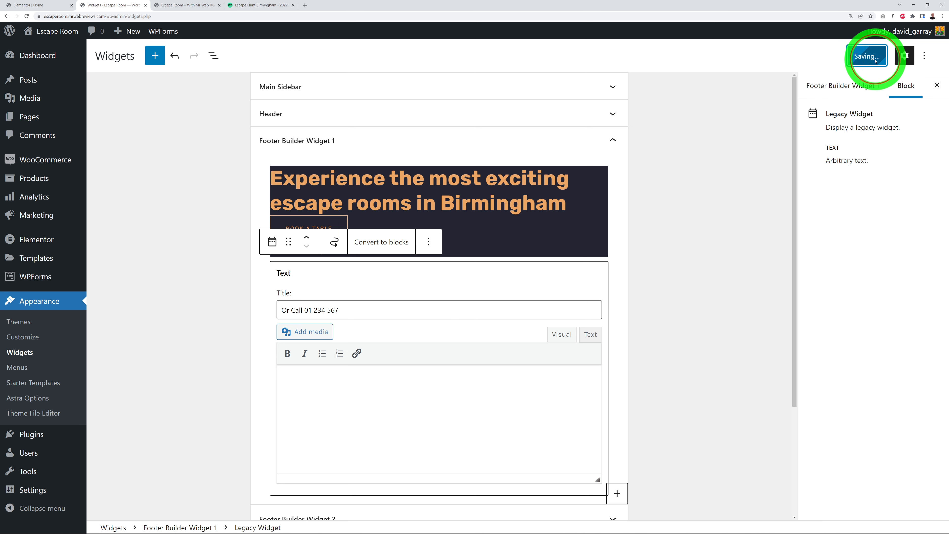
Reload the live homepage and check the footer's heading and "Or Call" line down to the copyright row.
left_click(185, 4)
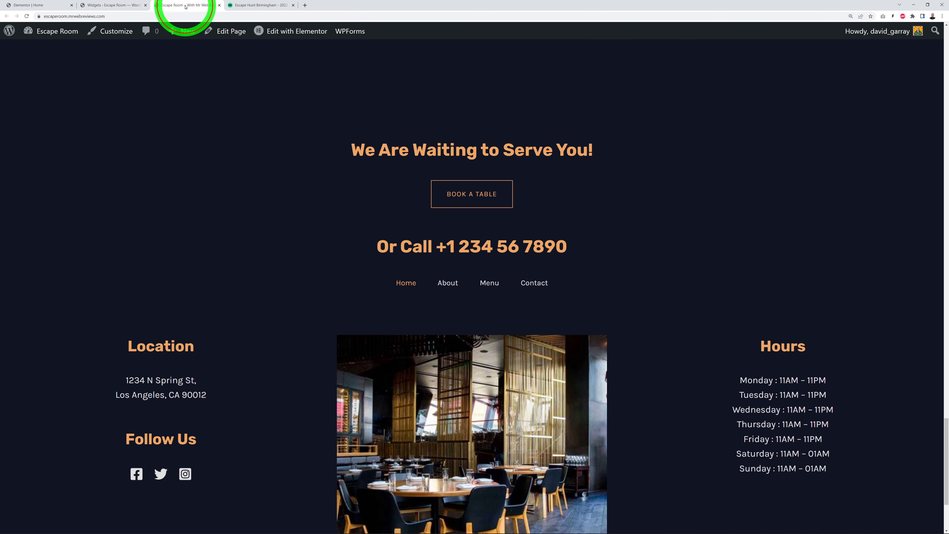
left_click(27, 17)
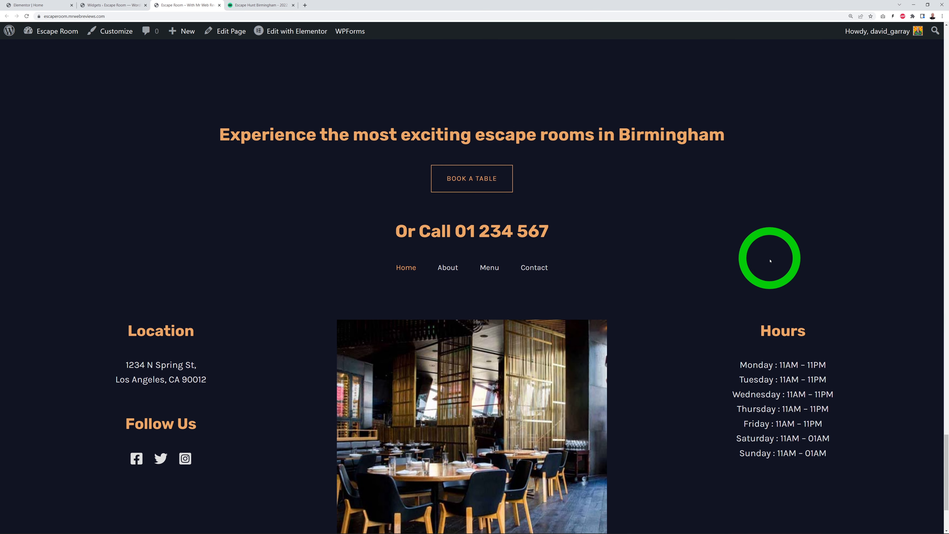
scroll(769, 256, "down", 3)
scroll(744, 266, "down", 1)
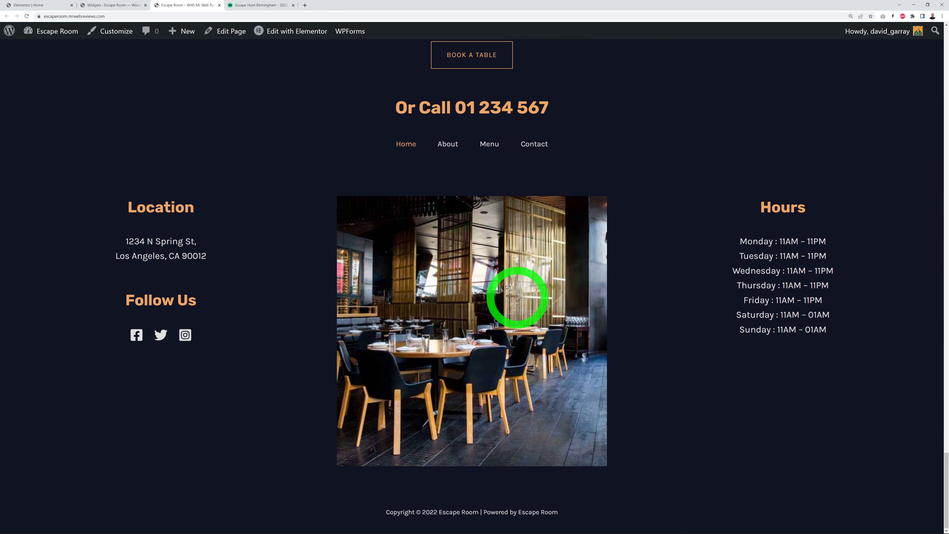
Return to the Widgets page, collapse Footer Builder Widget 1 and expand Footer Builder Widget 2.
left_click(103, 7)
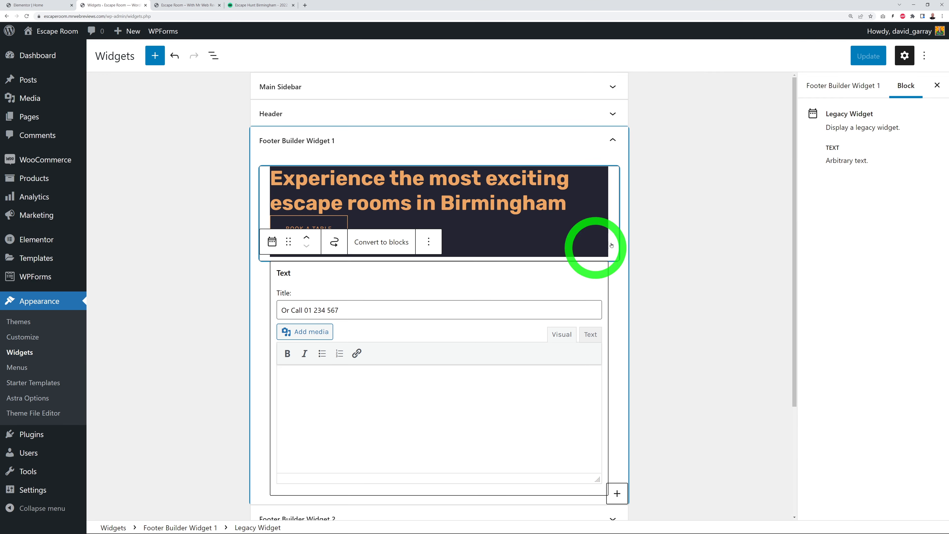
left_click(613, 141)
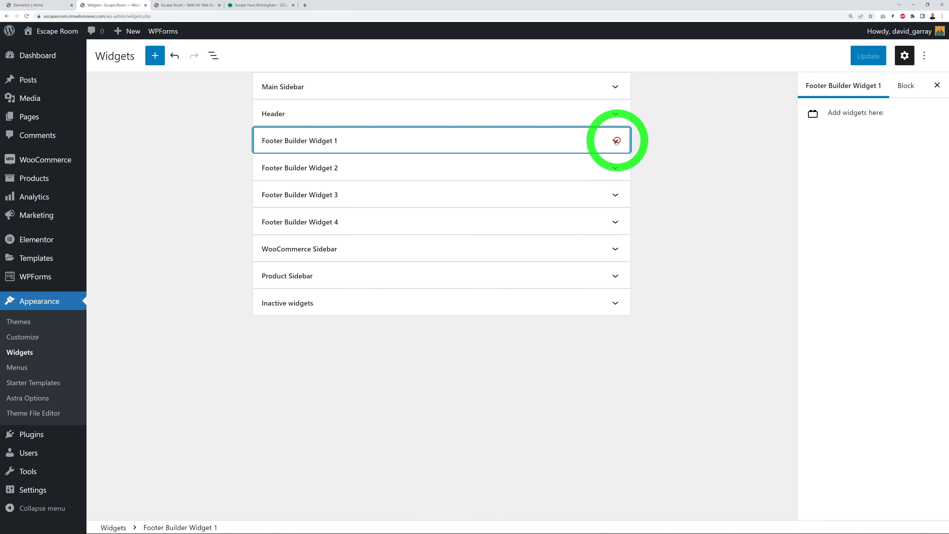
left_click(329, 172)
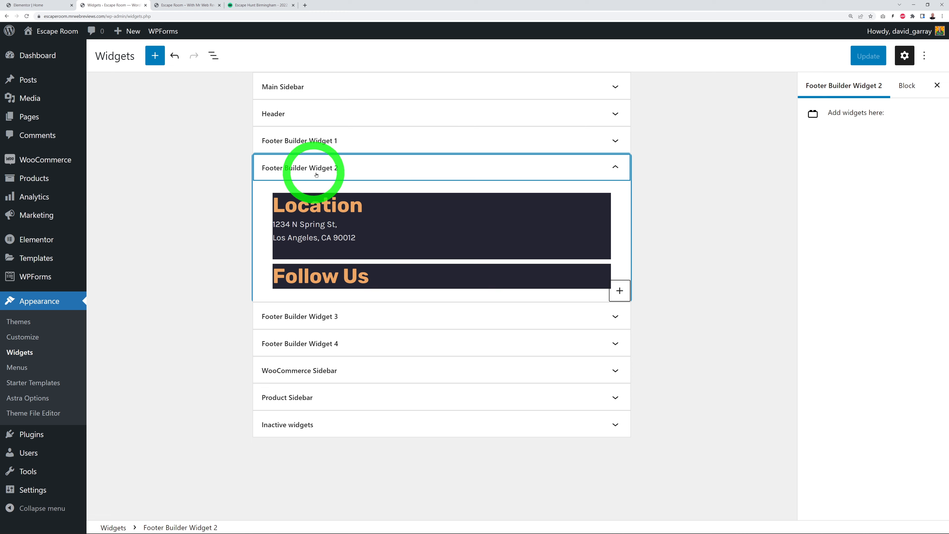
Compare Footer Builder Widget 2 with the live footer and select the address text in its Location widget.
left_click(203, 4)
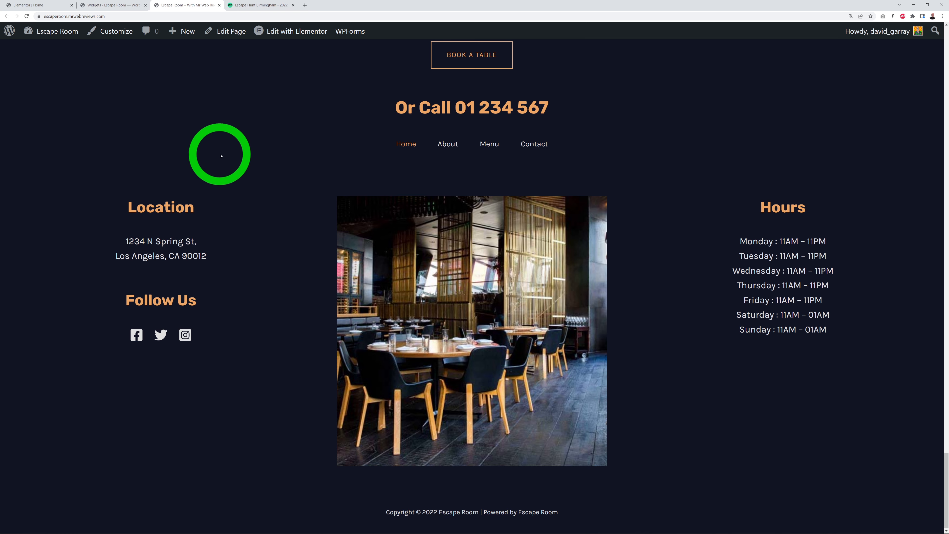
left_click(119, 5)
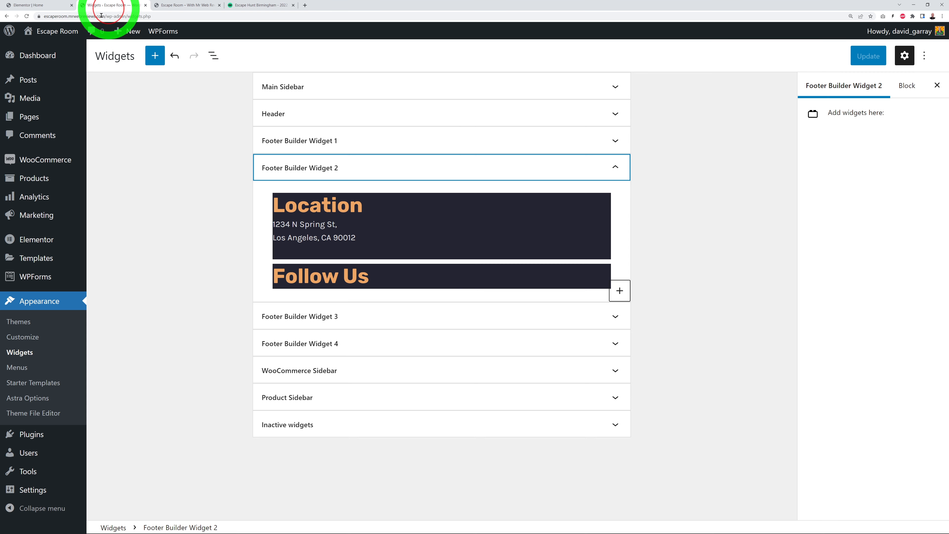
left_click(384, 212)
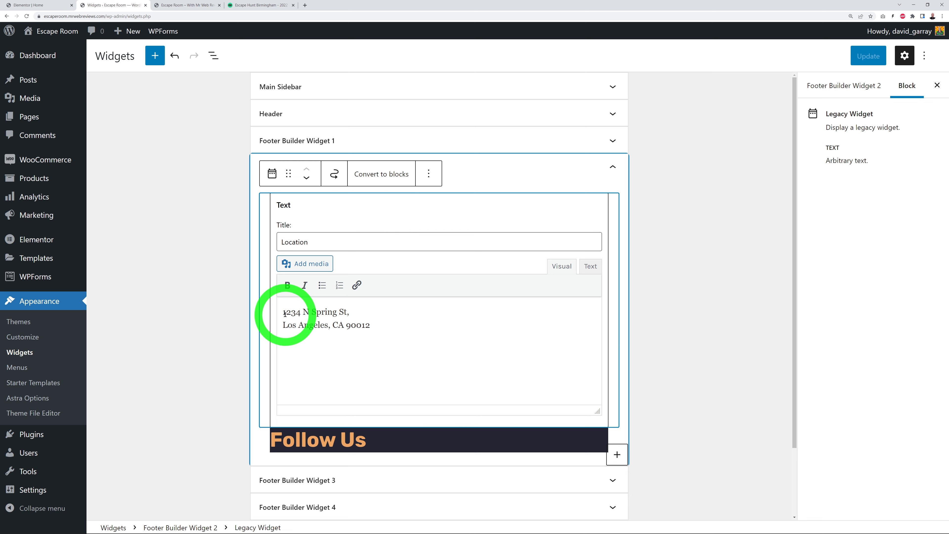
left_click_drag(285, 313, 403, 359)
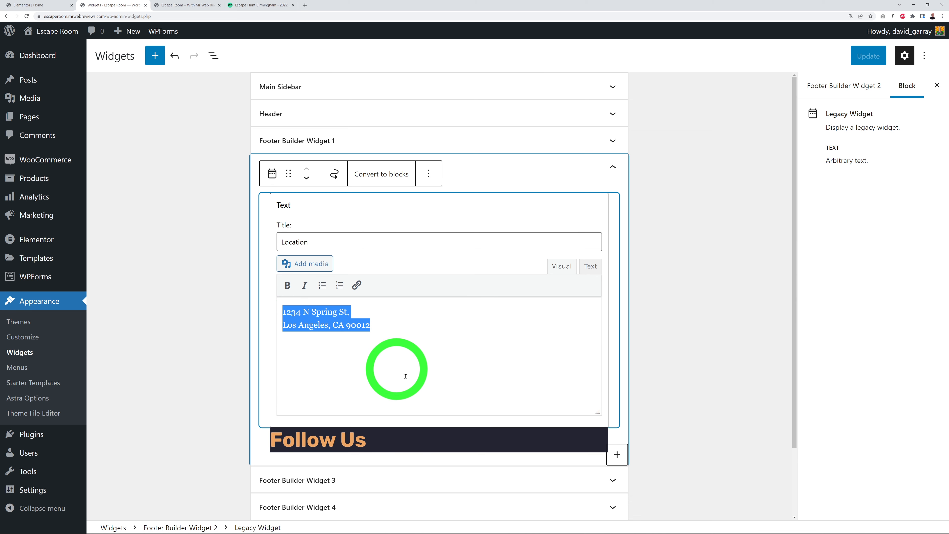
Examine the Follow Us widget's title and its content in visual and text modes against the live footer's social icons.
left_click(398, 440)
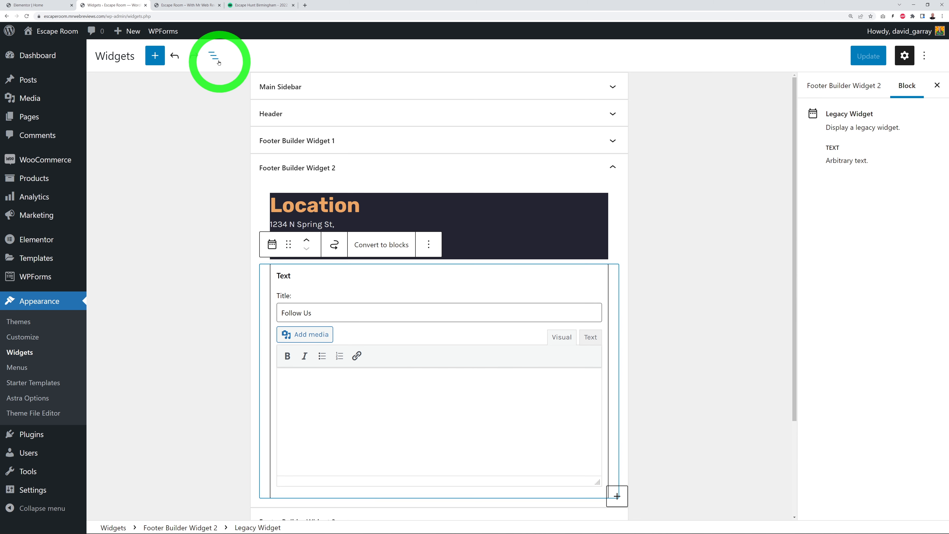
left_click(187, 6)
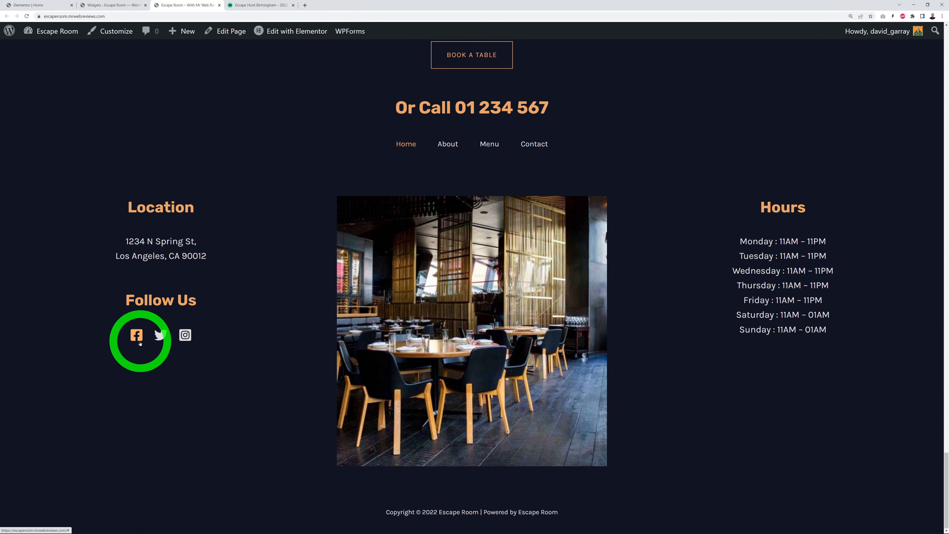
left_click(125, 7)
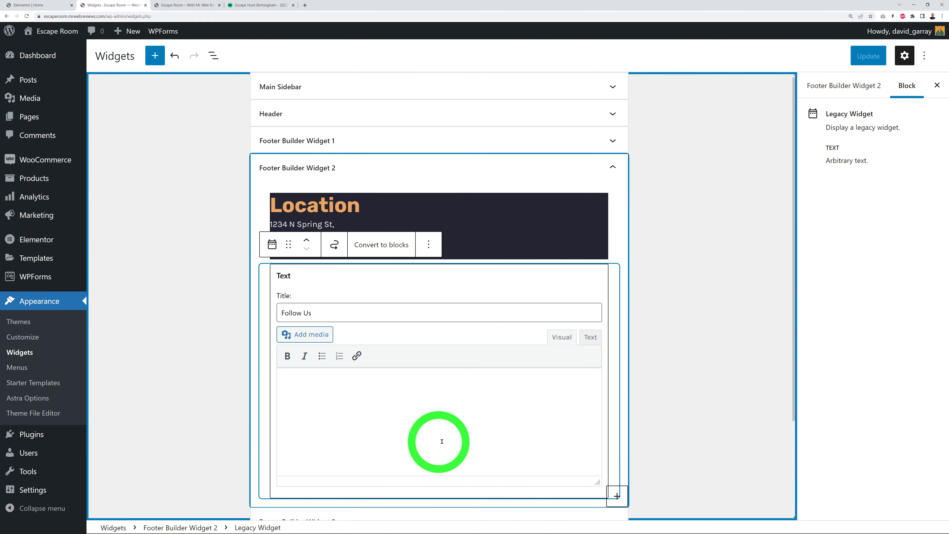
left_click_drag(281, 315, 336, 315)
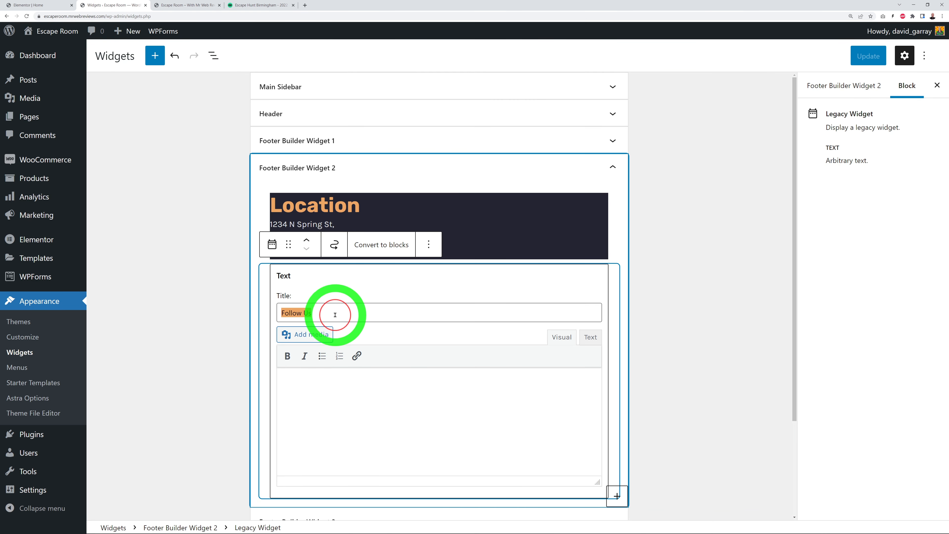
left_click(328, 396)
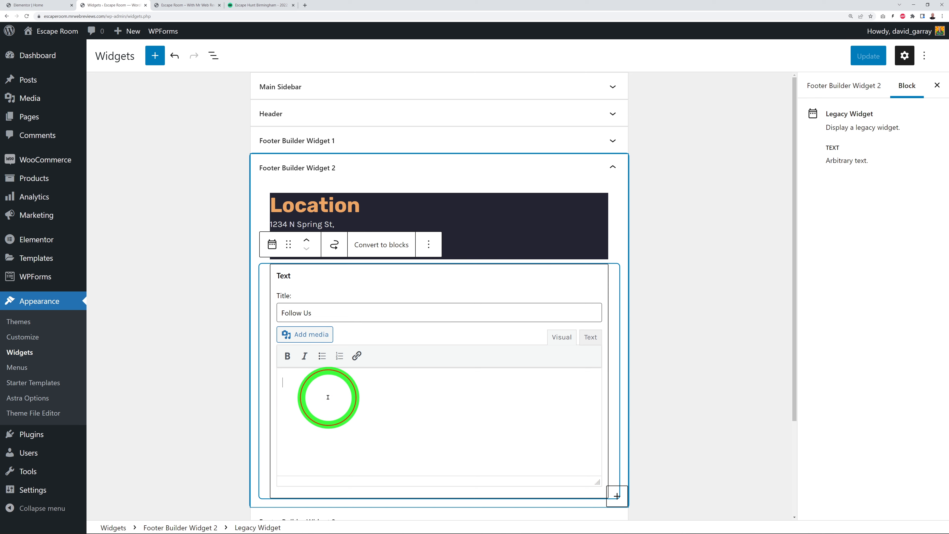
left_click(591, 338)
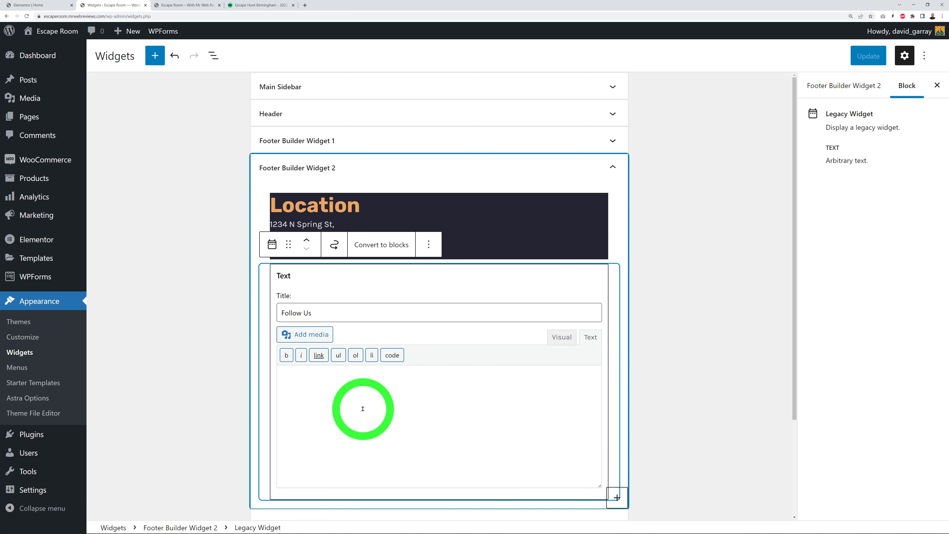
left_click(554, 340)
left_click(186, 5)
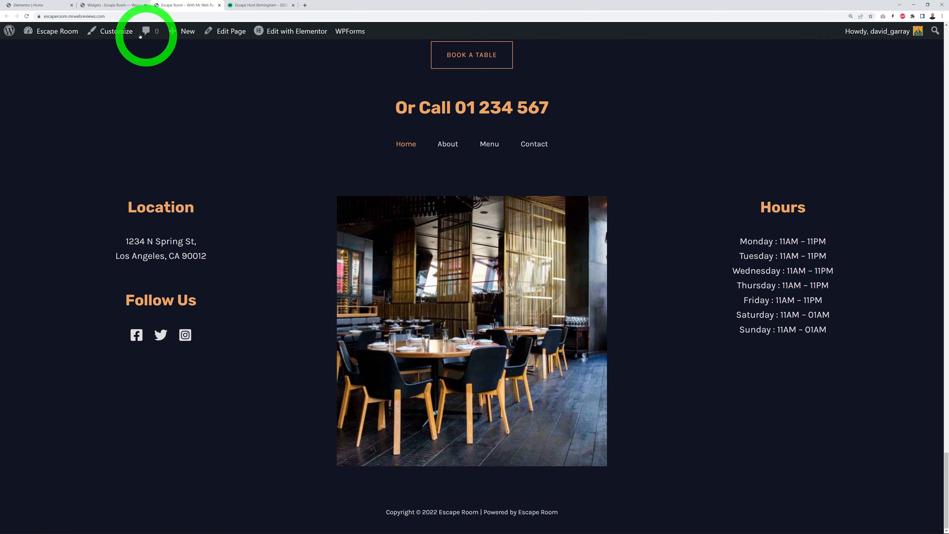
left_click(125, 8)
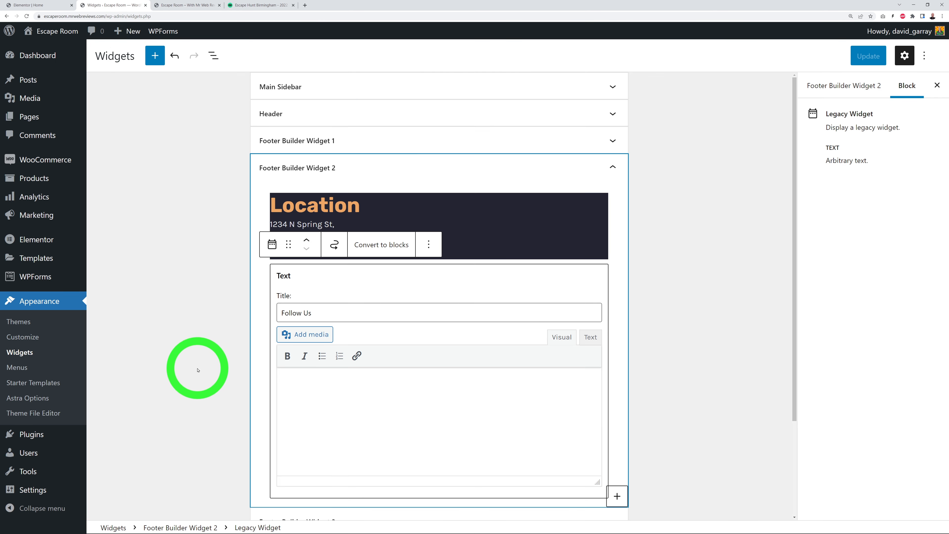
Open the theme Customizer in a new browser tab and go to its Footer Builder settings.
right_click(33, 338)
left_click(145, 342)
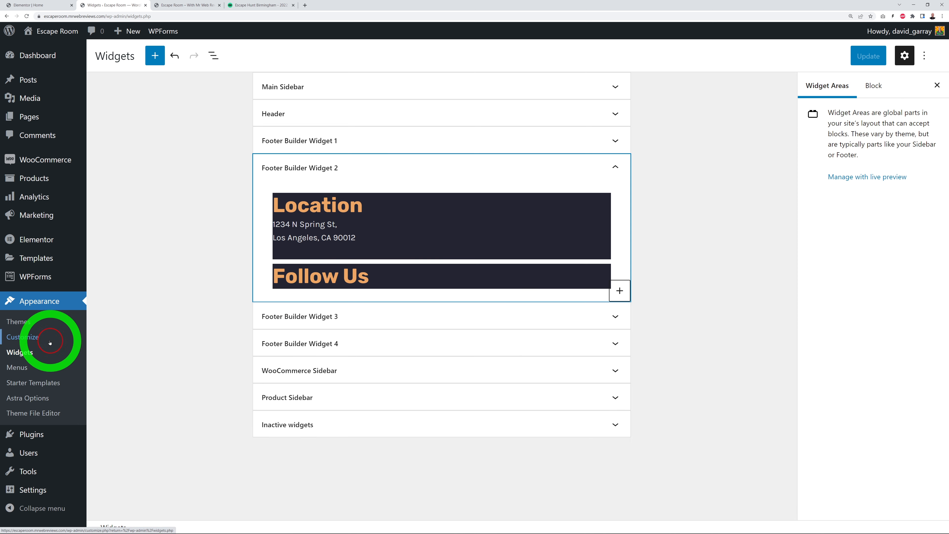
right_click(28, 341)
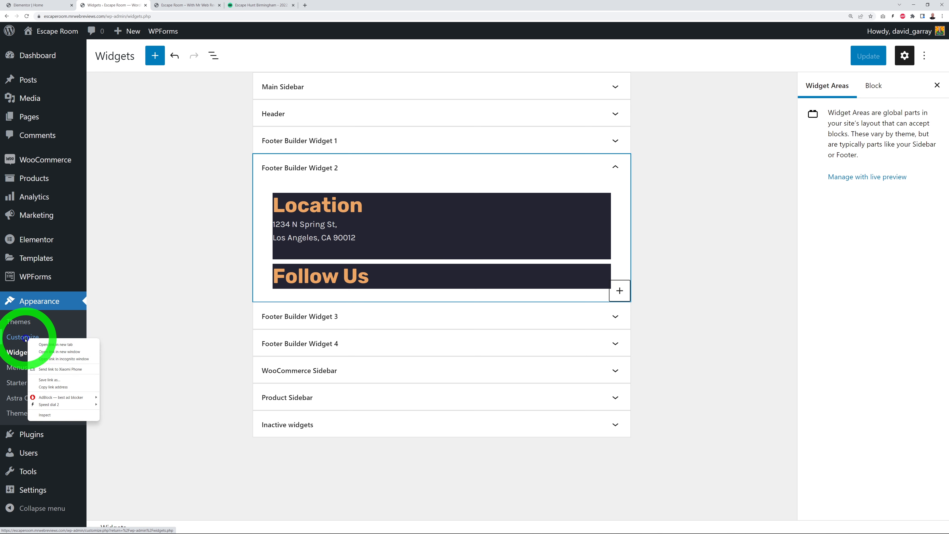
left_click(55, 345)
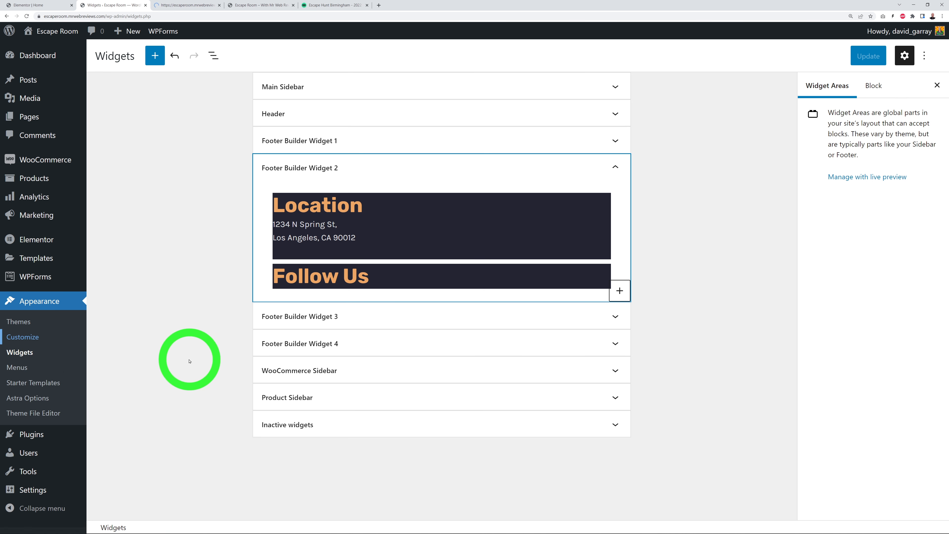
left_click(444, 280)
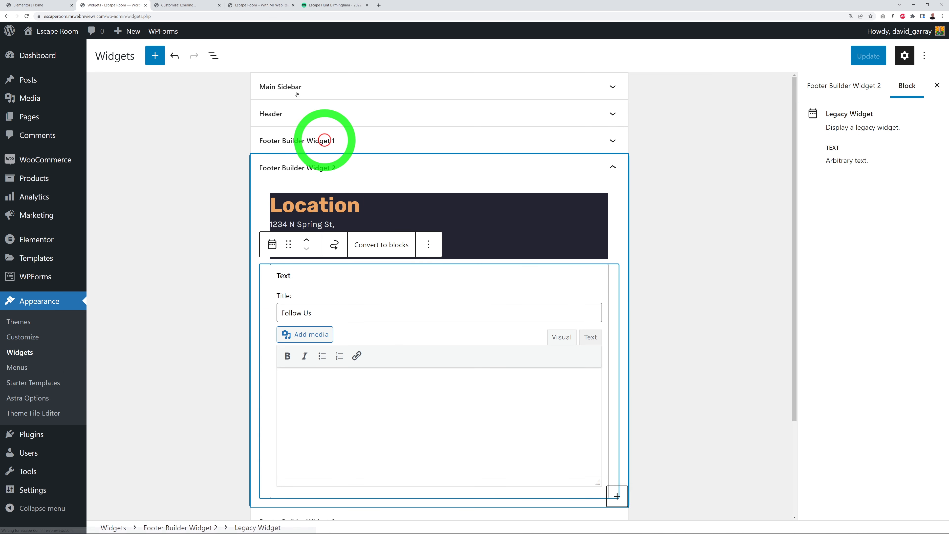
left_click(187, 5)
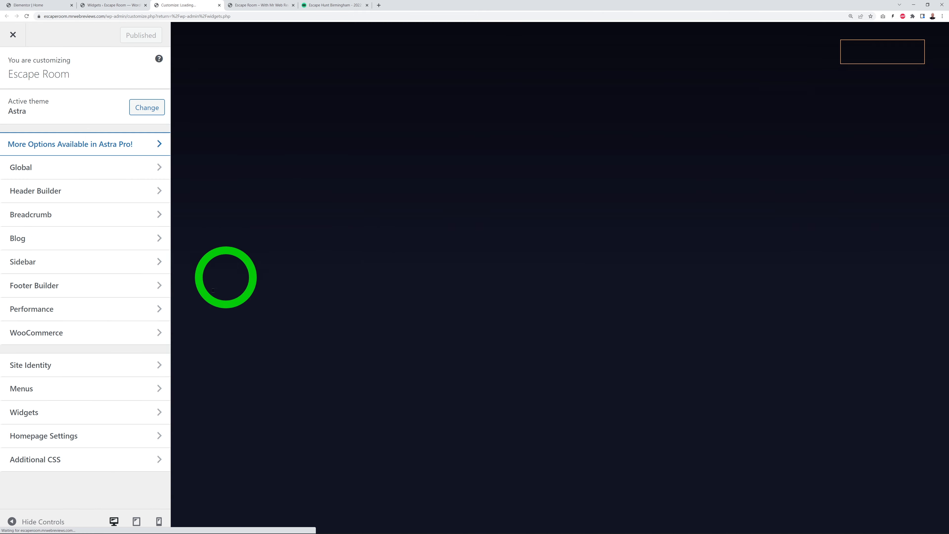
left_click(49, 285)
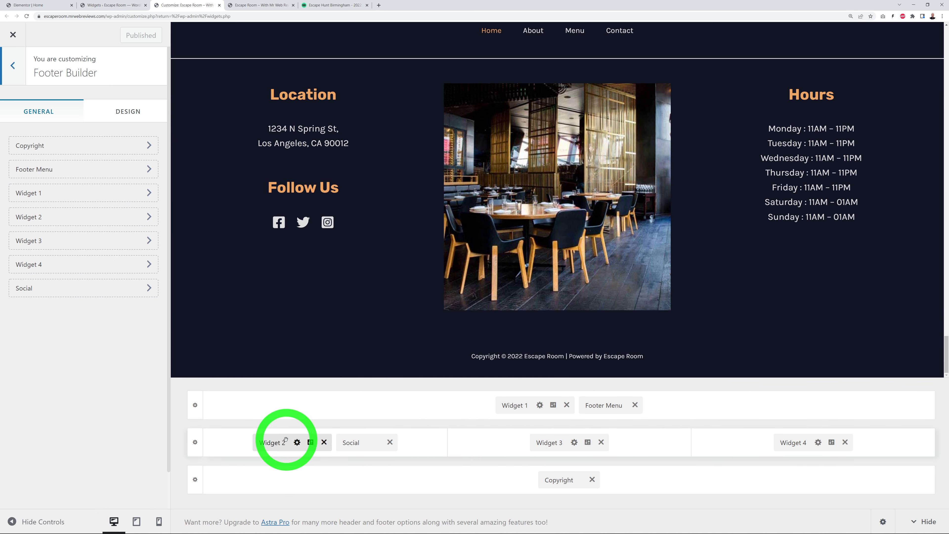
Compare the Follow Us widget with the Footer Builder layout and open the Social element's settings.
left_click(134, 5)
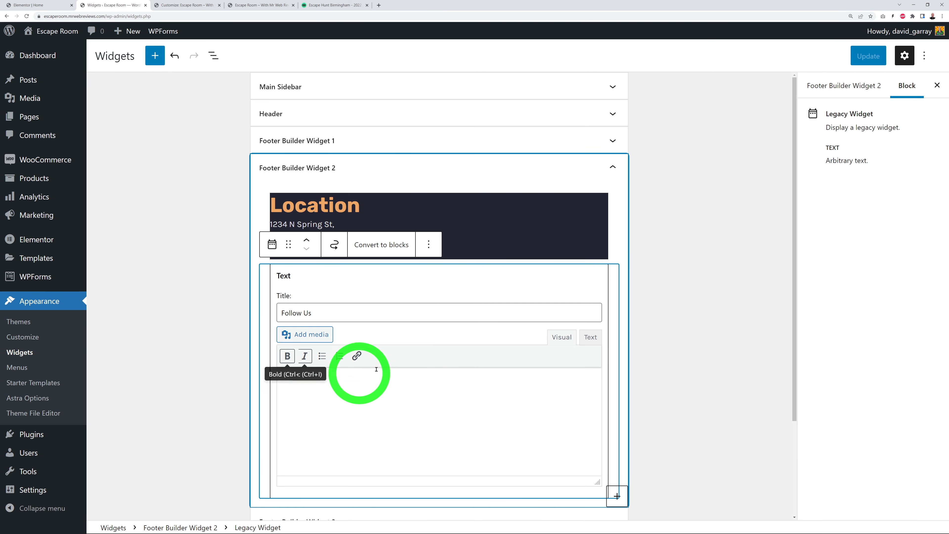
left_click(187, 5)
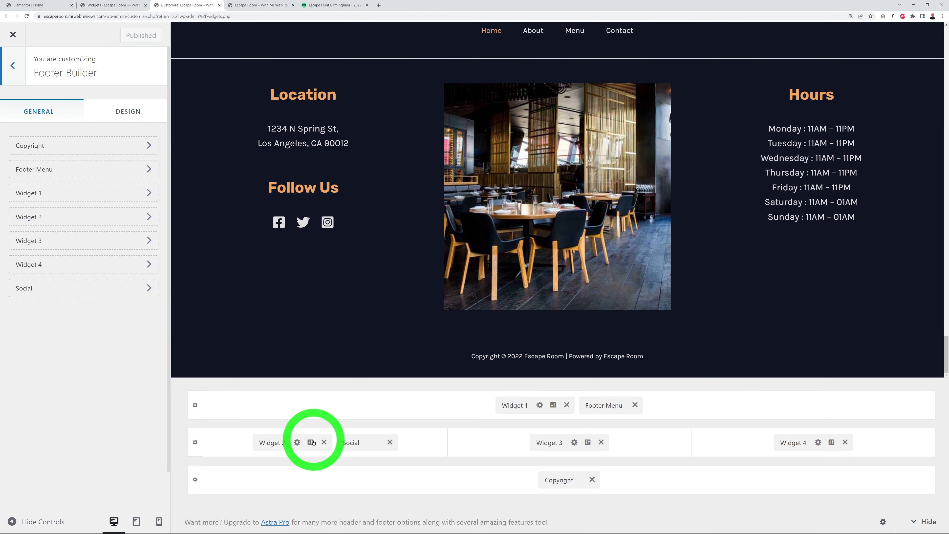
left_click(359, 443)
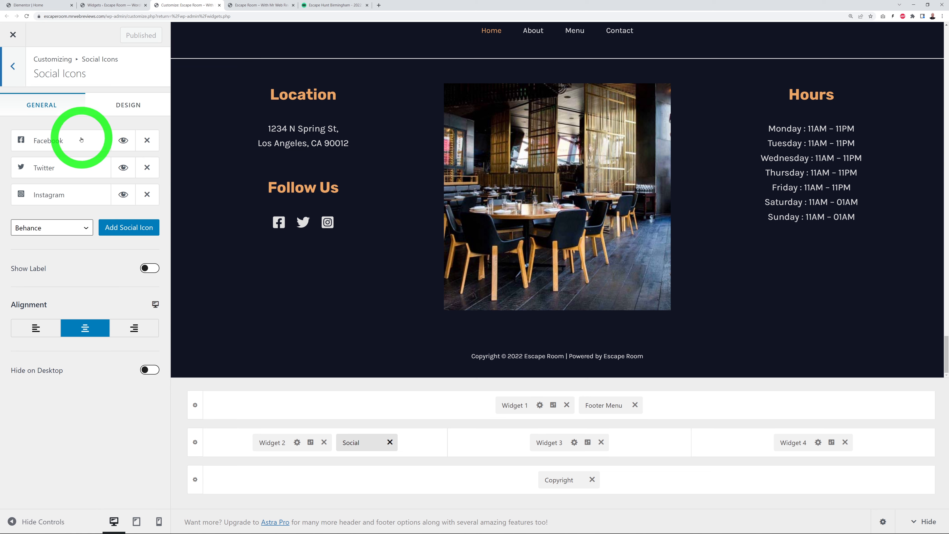
Review the Facebook icon's label and URL settings, collapse them, and view the list of social icons available to add.
left_click(64, 144)
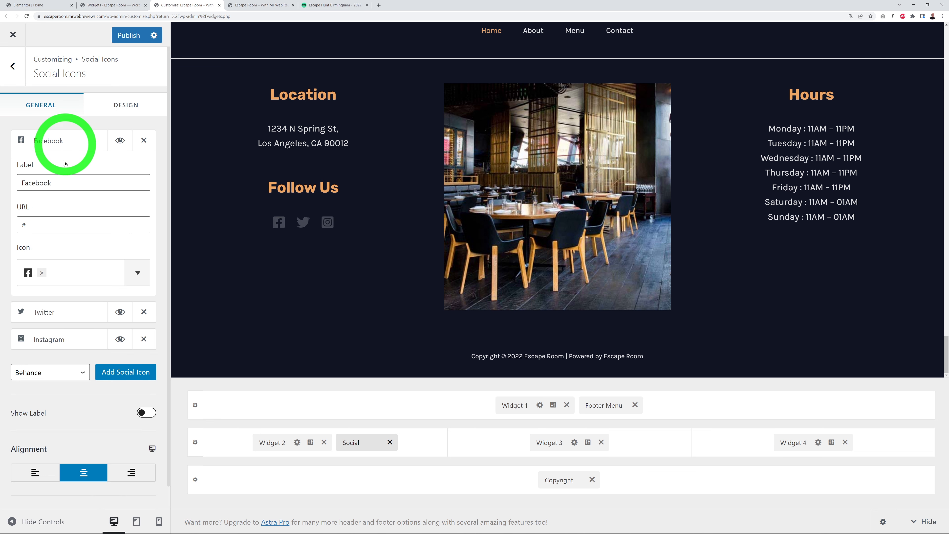
left_click_drag(22, 184, 88, 186)
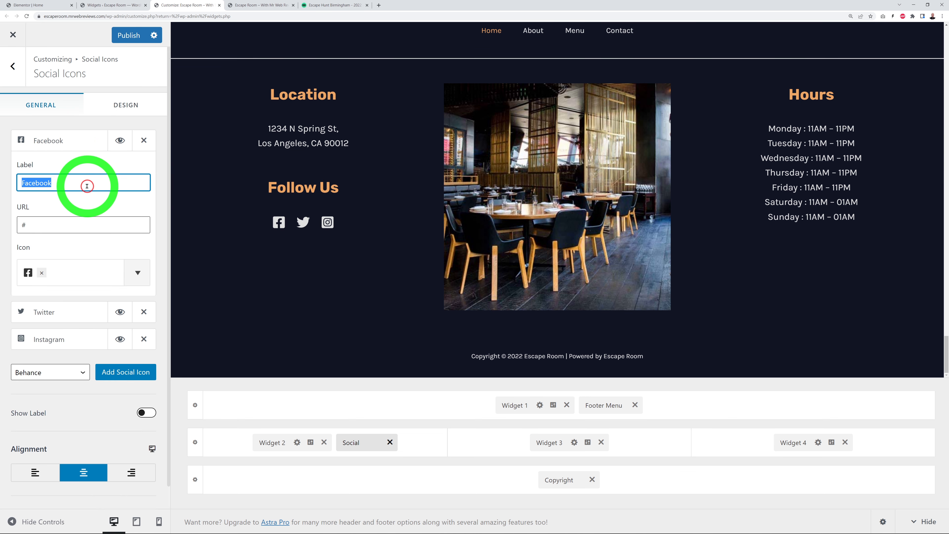
left_click(88, 186)
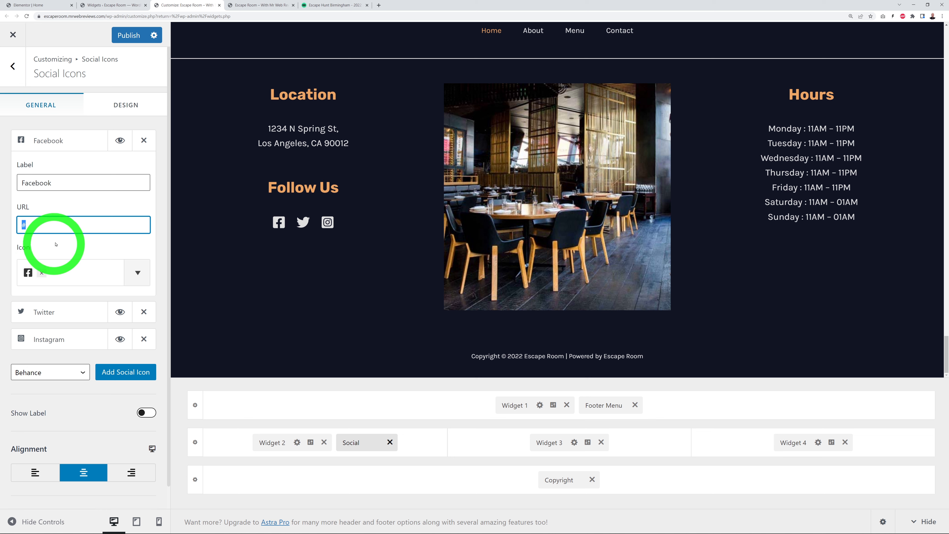
left_click(57, 141)
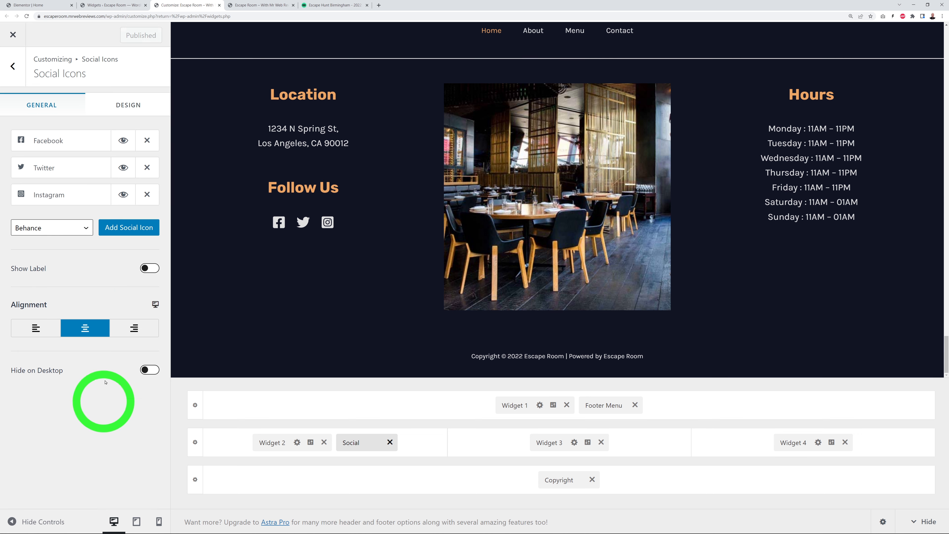
left_click(86, 229)
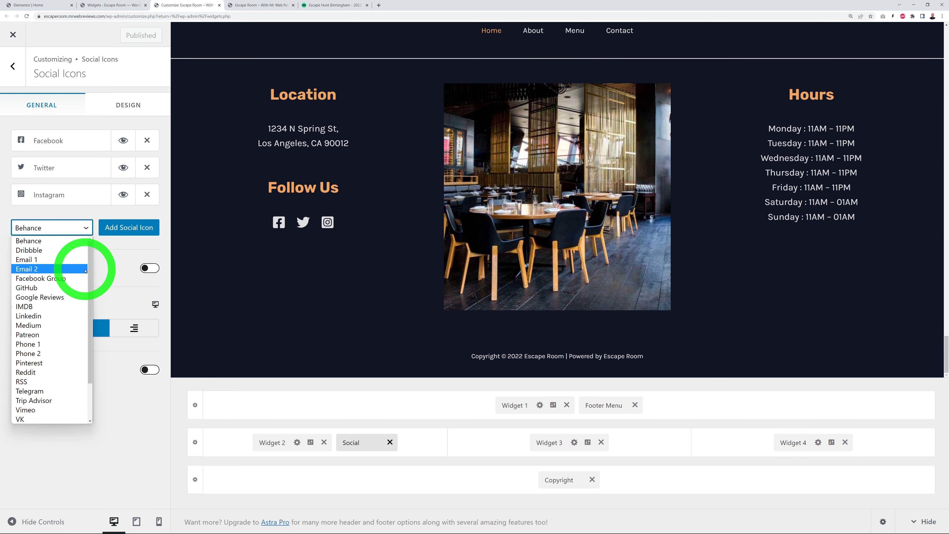
Add a YouTube social icon, set its URL to the MrWebReviews YouTube channel, and publish the change.
left_click_drag(91, 267, 91, 322)
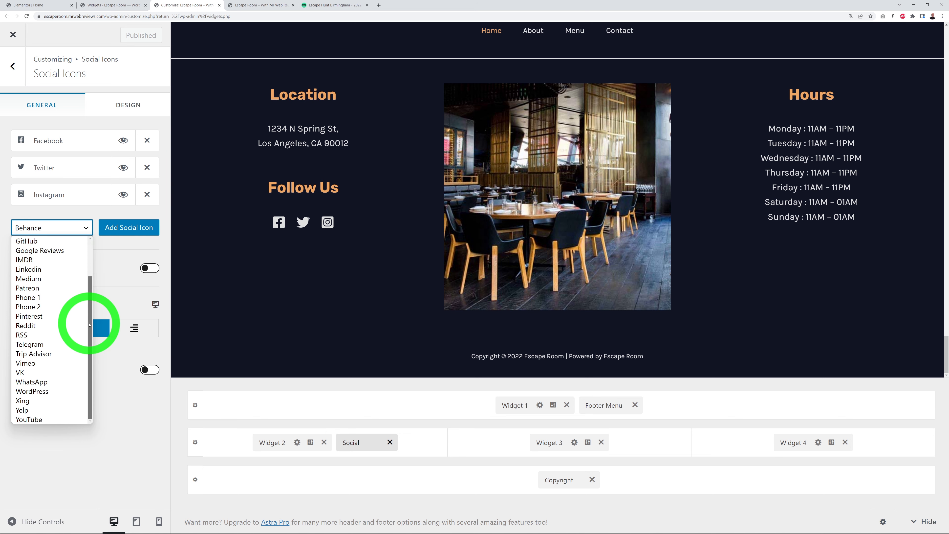
left_click(41, 419)
left_click(127, 228)
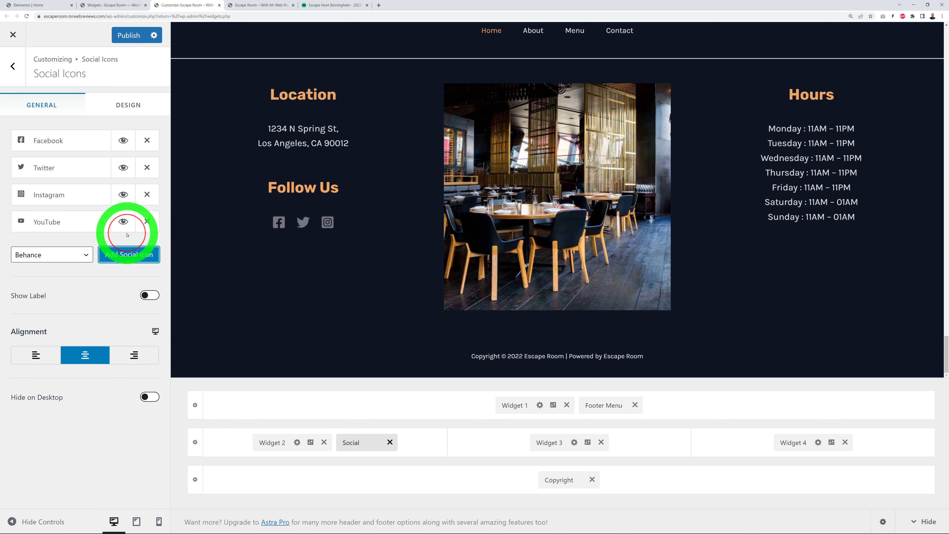
left_click(65, 223)
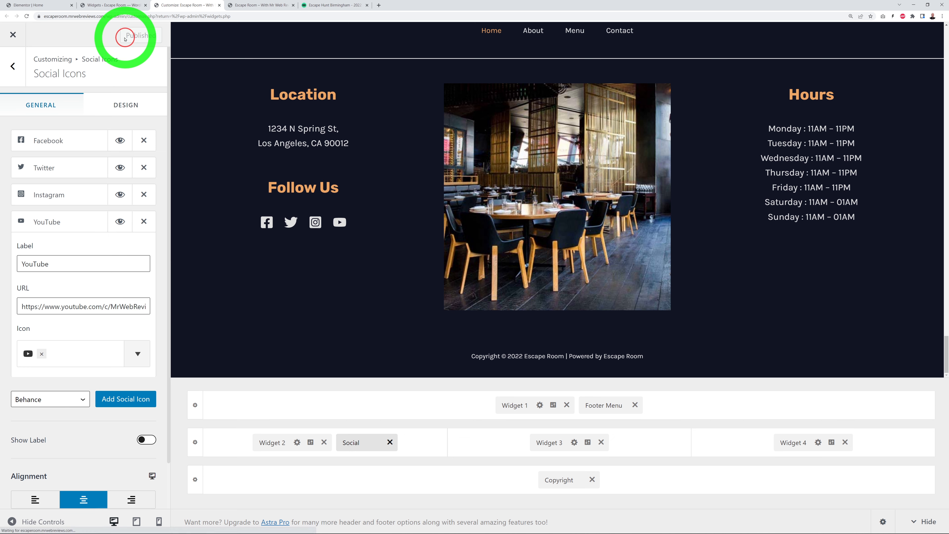
Test the YouTube icon in the live site's footer and close the channel page it opens.
left_click(268, 6)
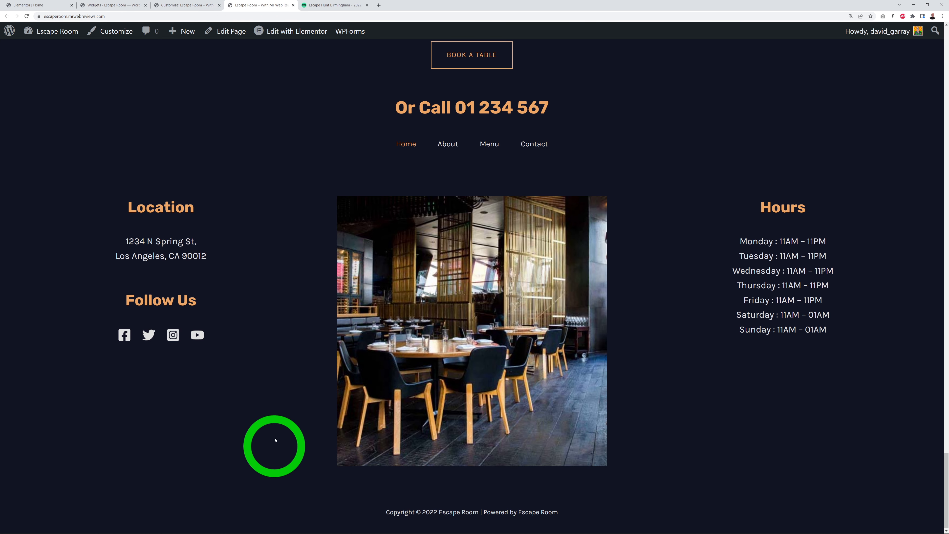
left_click(198, 336)
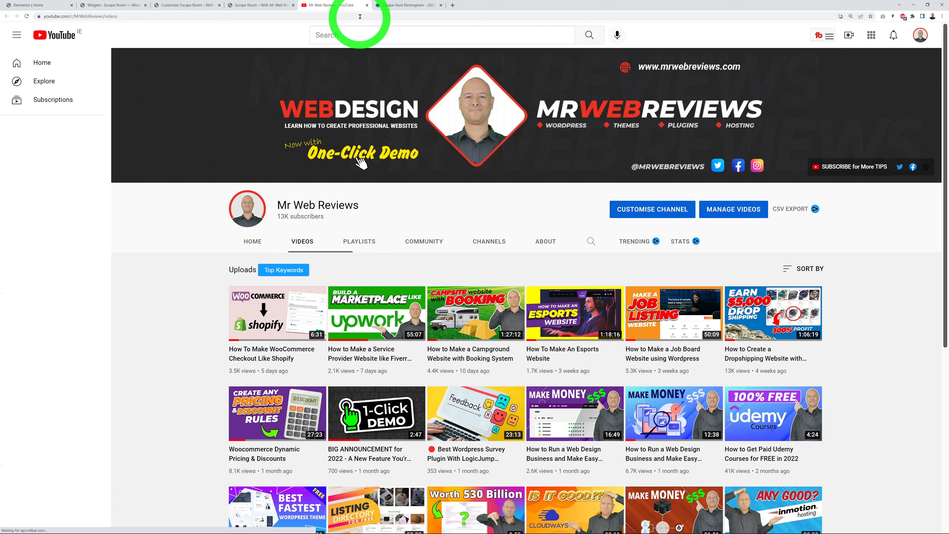
left_click(367, 5)
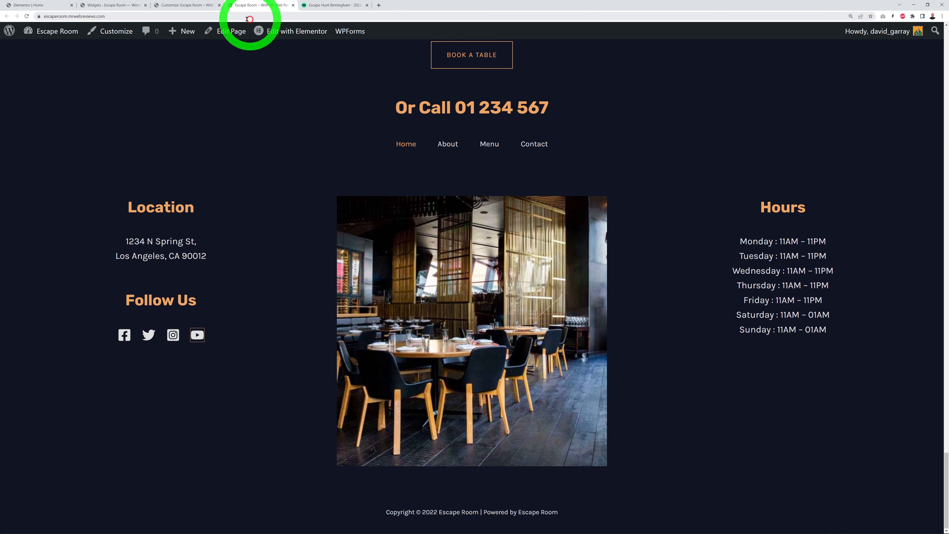
Remove the Facebook icon from the footer's social icons and publish the change.
left_click(189, 6)
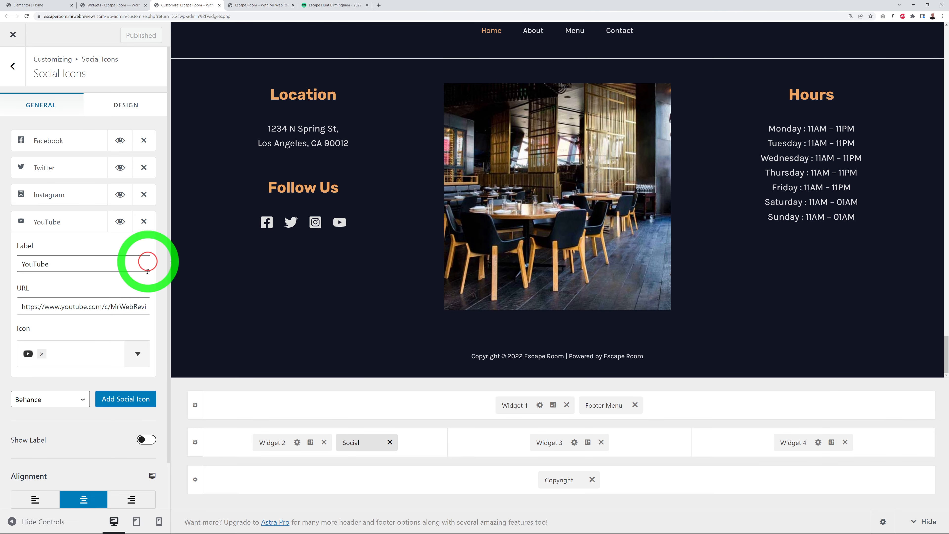
left_click(57, 223)
left_click(140, 257)
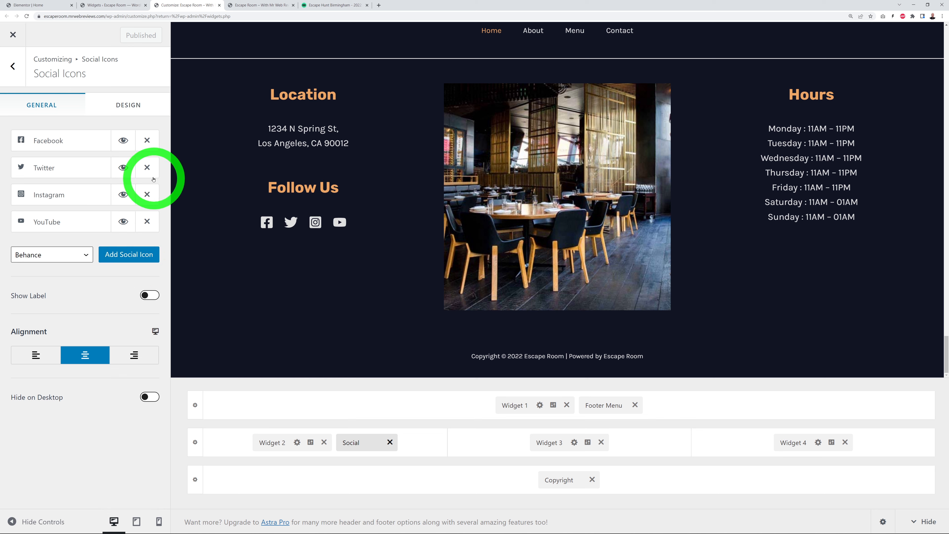
left_click(147, 141)
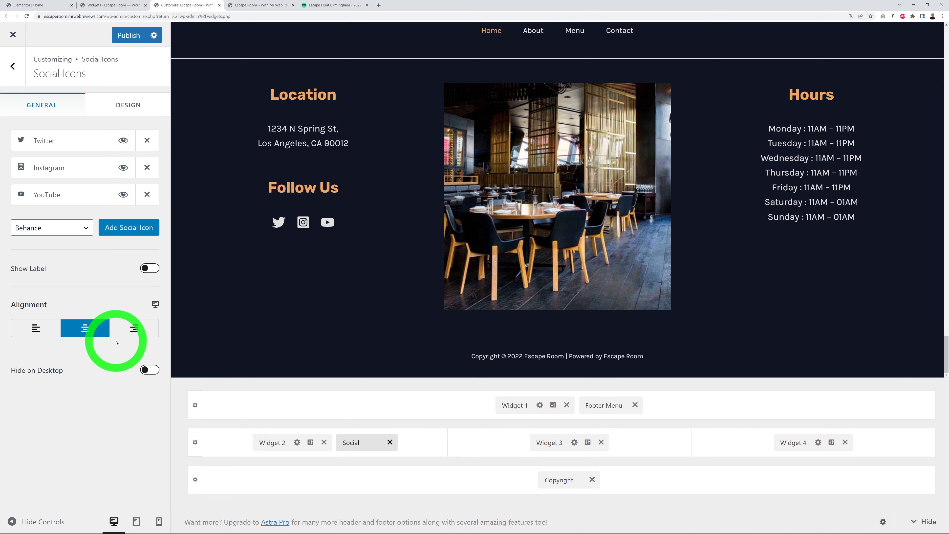
left_click(126, 41)
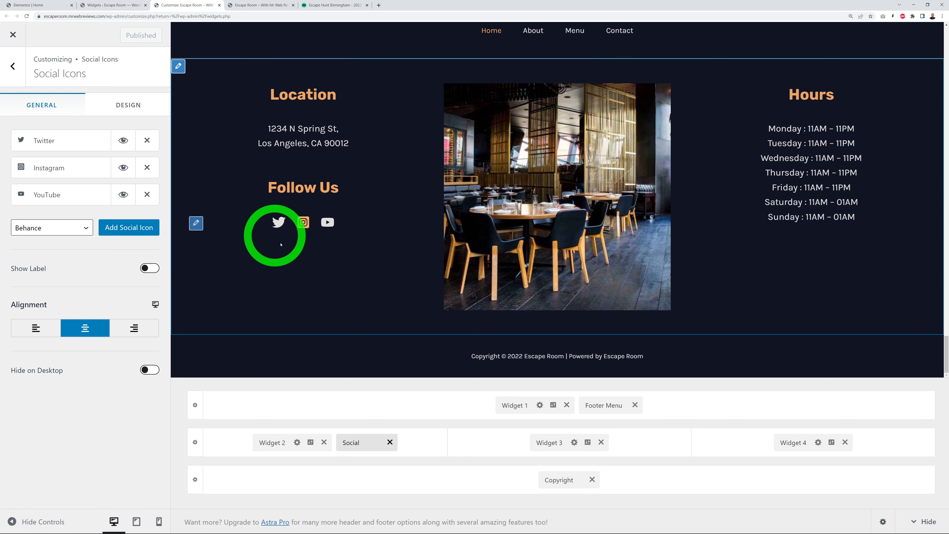
Close the Customizer and return to the Footer Builder Widget 2 area on the Widgets page.
left_click(219, 5)
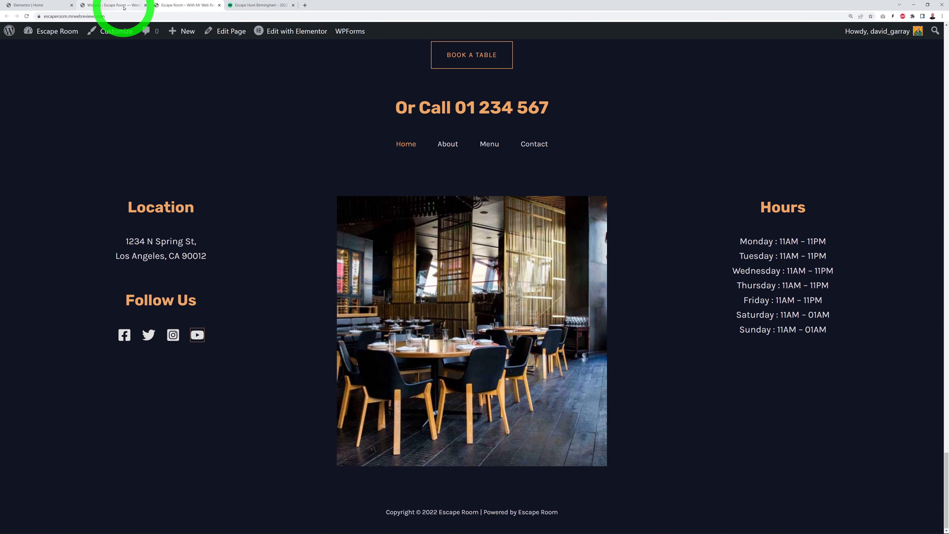
left_click(124, 5)
left_click(351, 180)
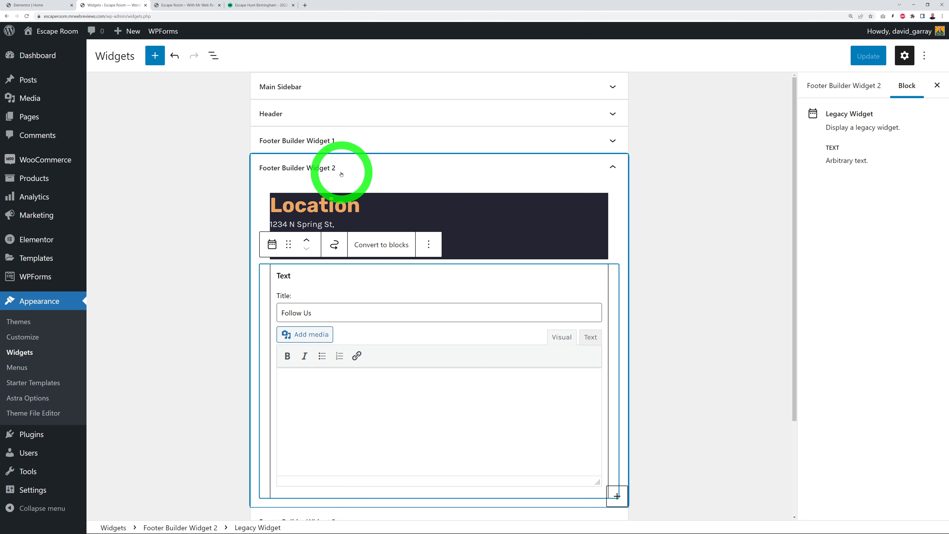
Expand the Footer Builder Widget 3 area and compare its image with the footer on the live site.
left_click(341, 174)
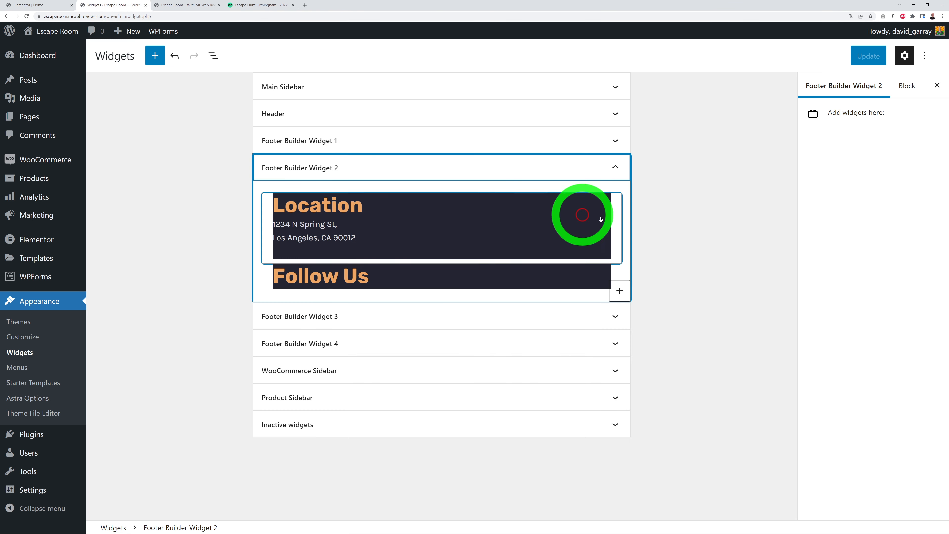
left_click(345, 318)
scroll(190, 311, "down", 3)
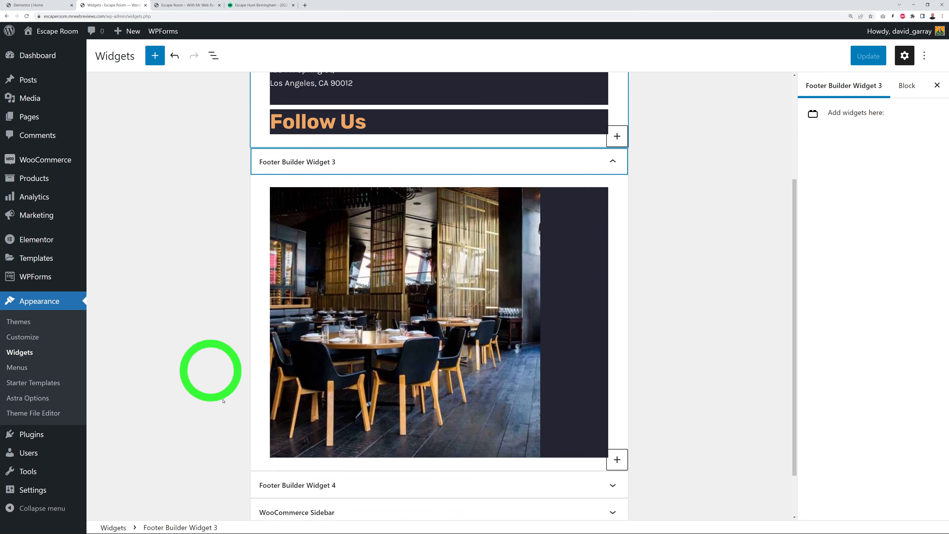
left_click(186, 5)
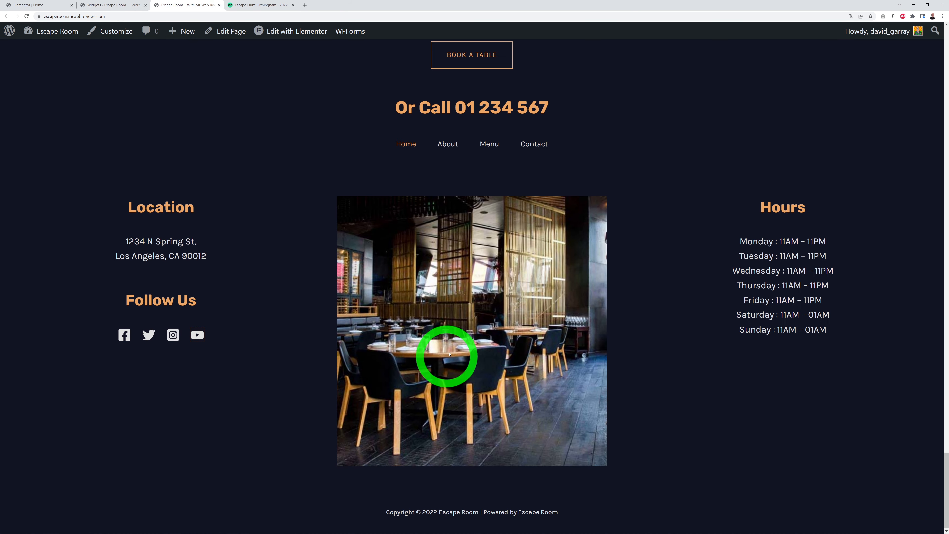
left_click(112, 5)
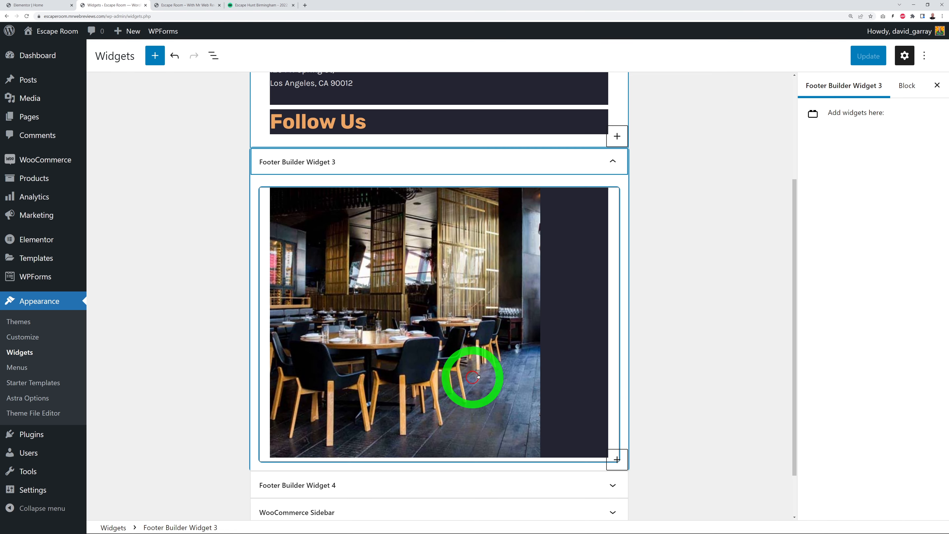
Replace the Footer Builder Widget 3 image with an uploaded our-lovely-lounge.jpg at full size and update the widgets.
left_click(437, 320)
scroll(491, 390, "down", 2)
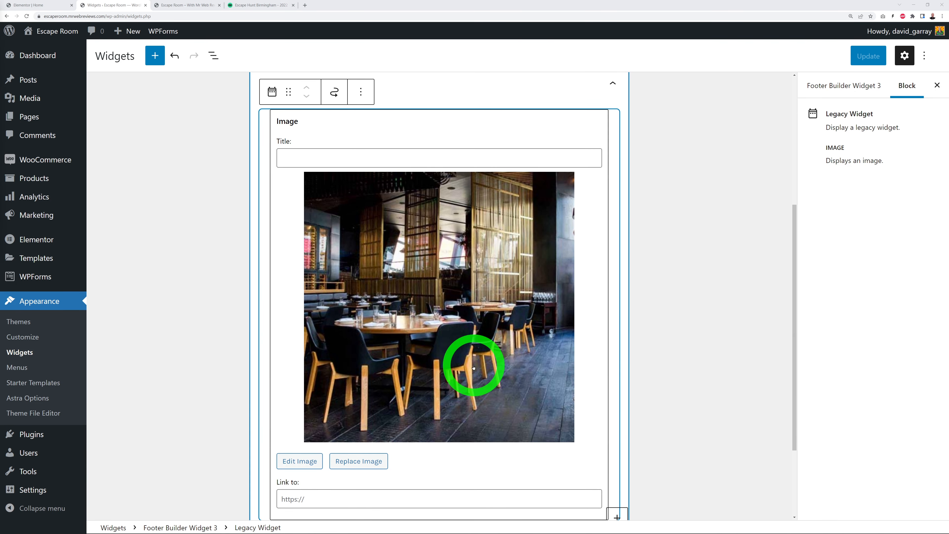
left_click(368, 466)
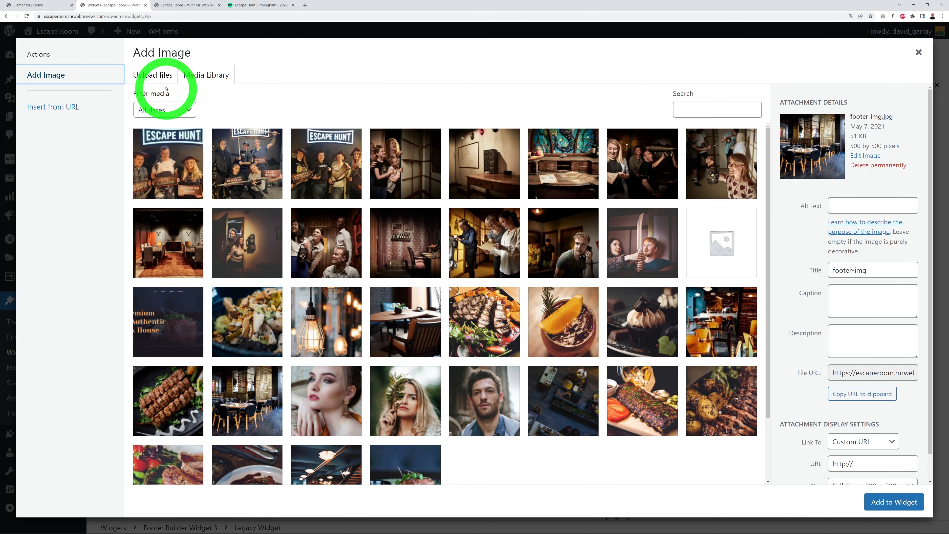
left_click(163, 79)
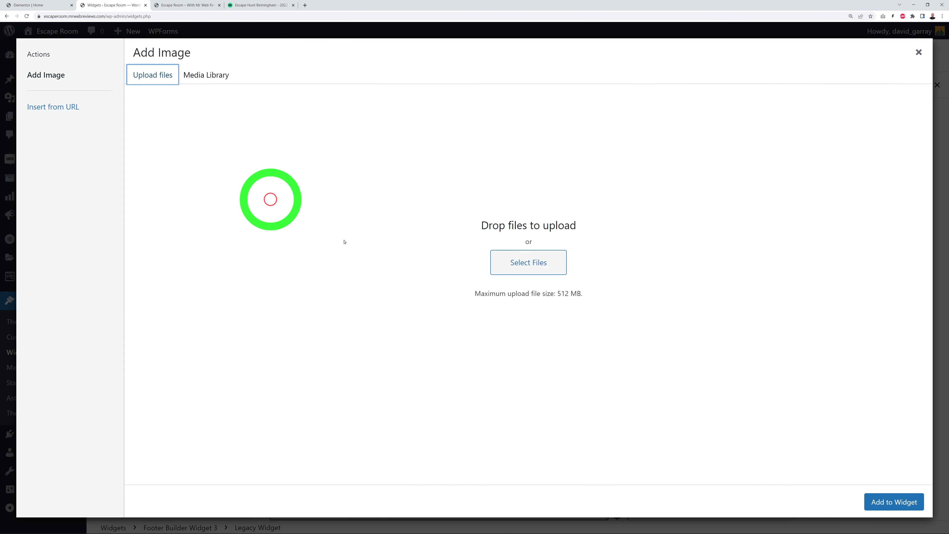
left_click(528, 268)
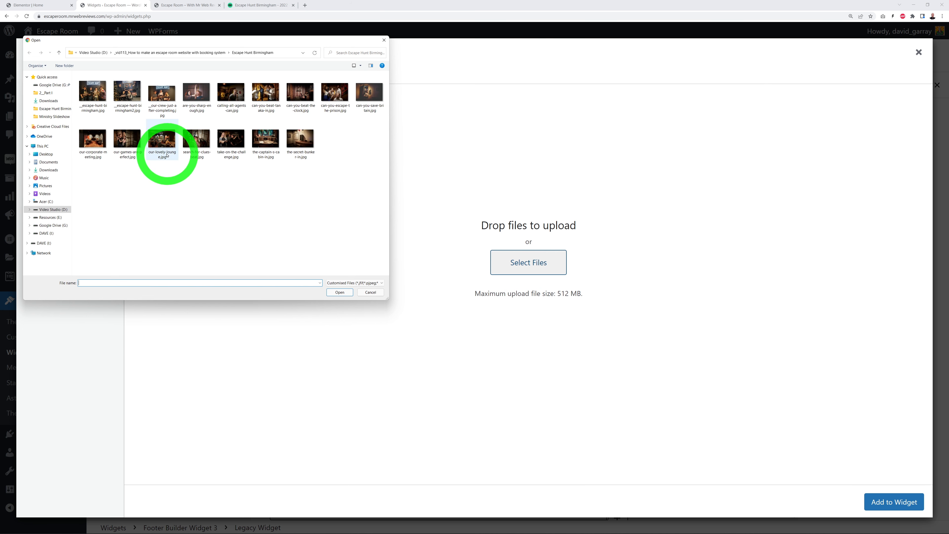
left_click(336, 292)
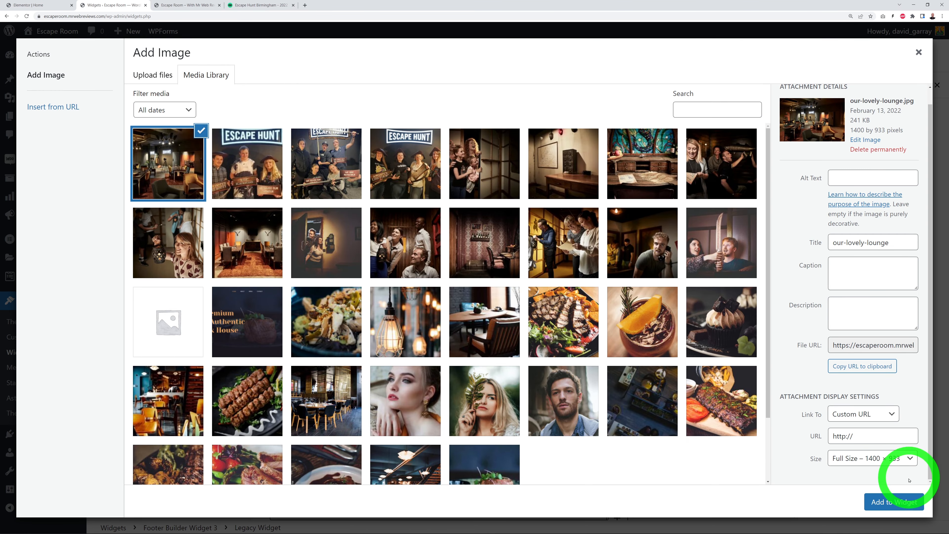
left_click(894, 502)
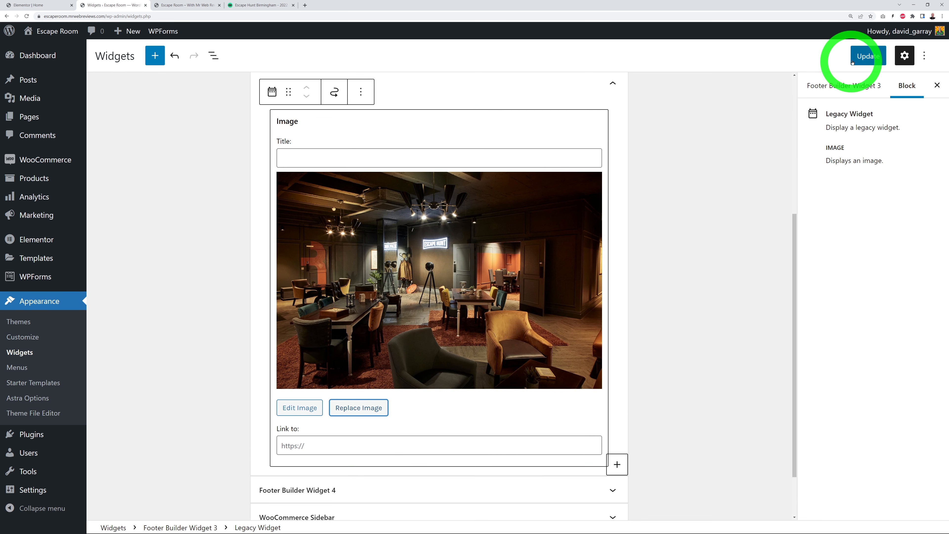
Check the replaced footer image on the live home page and return to the widgets editor.
left_click(202, 6)
left_click(15, 32)
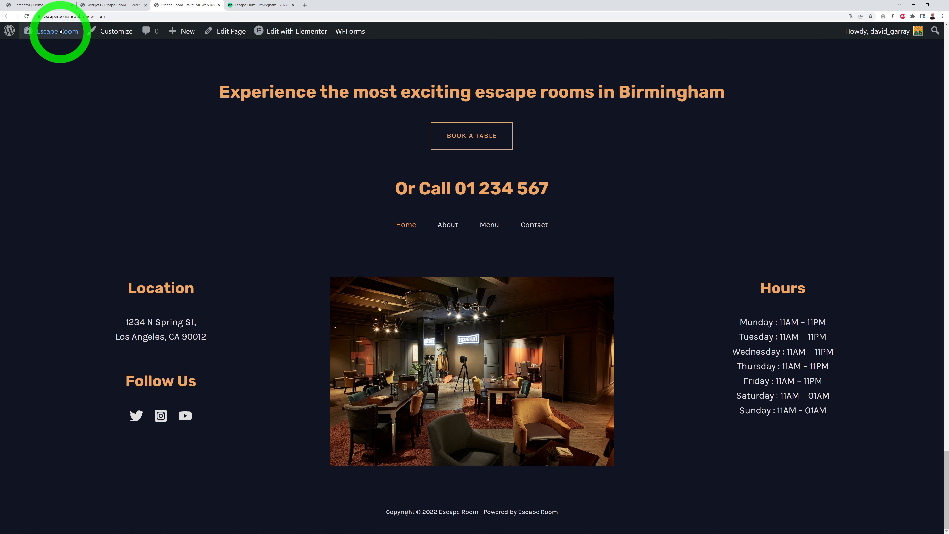
left_click(96, 7)
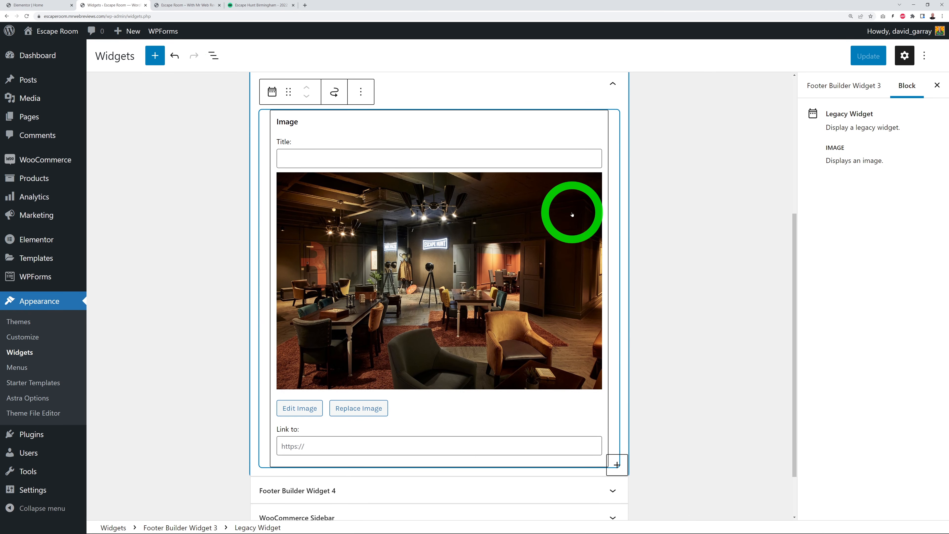
Change the title of the text widget in Footer Builder Widget 4 to "Opening Hours" and update the widgets.
left_click(663, 190)
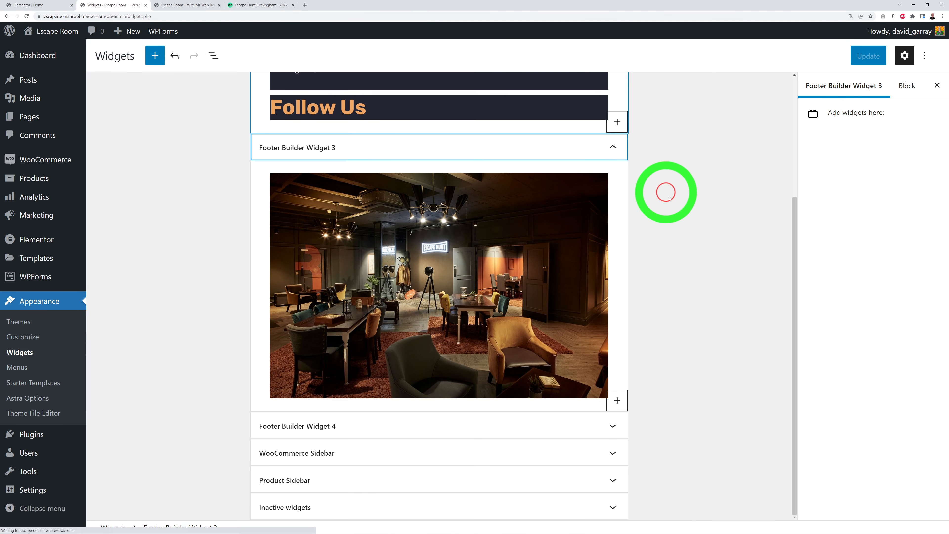
left_click(310, 426)
scroll(612, 383, "down", 4)
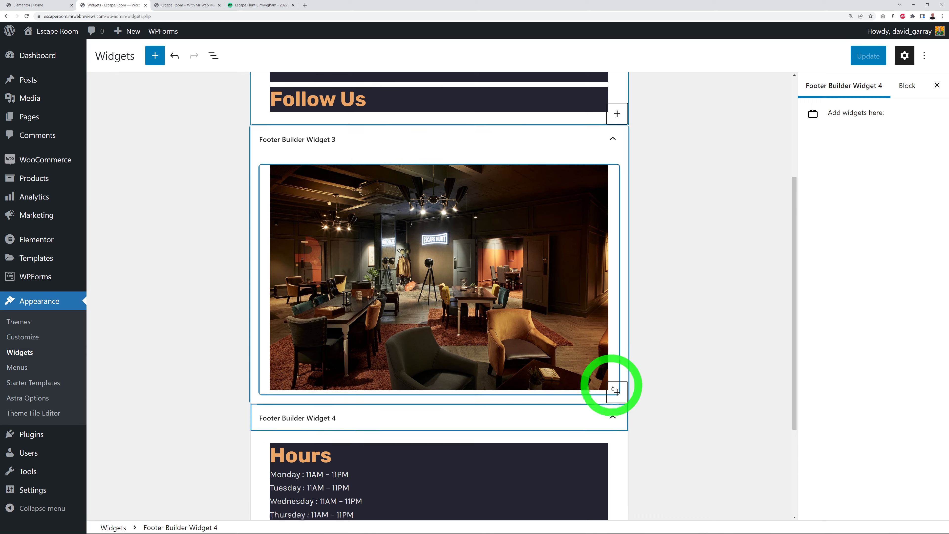
left_click(407, 328)
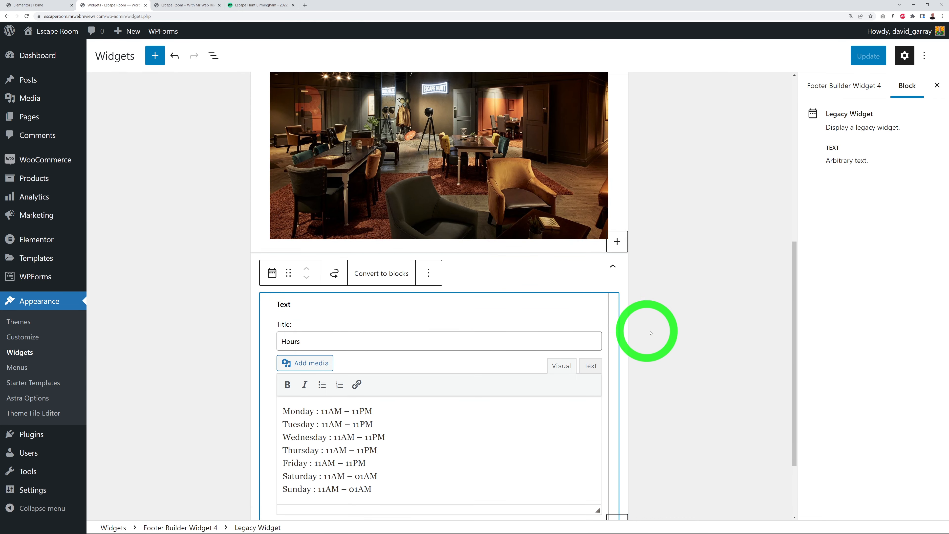
scroll(679, 336, "down", 3)
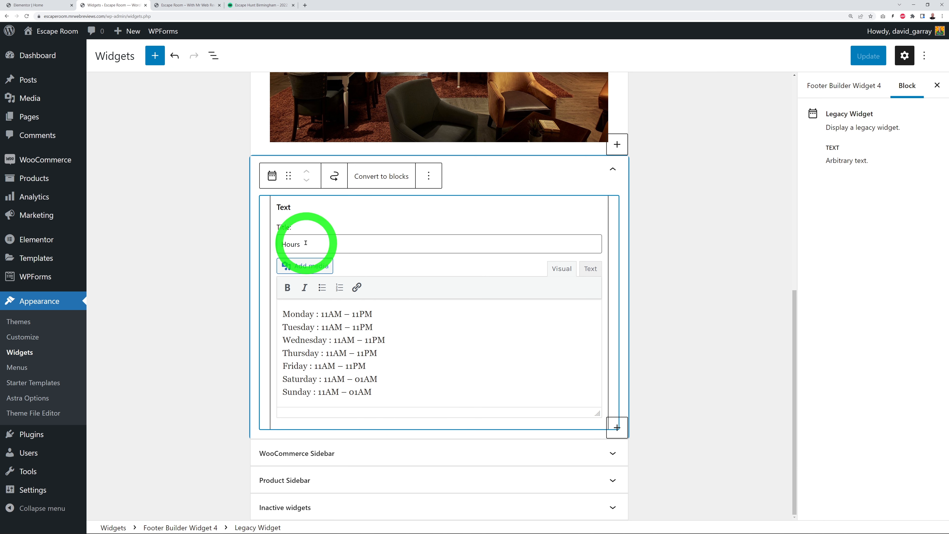
left_click(293, 263)
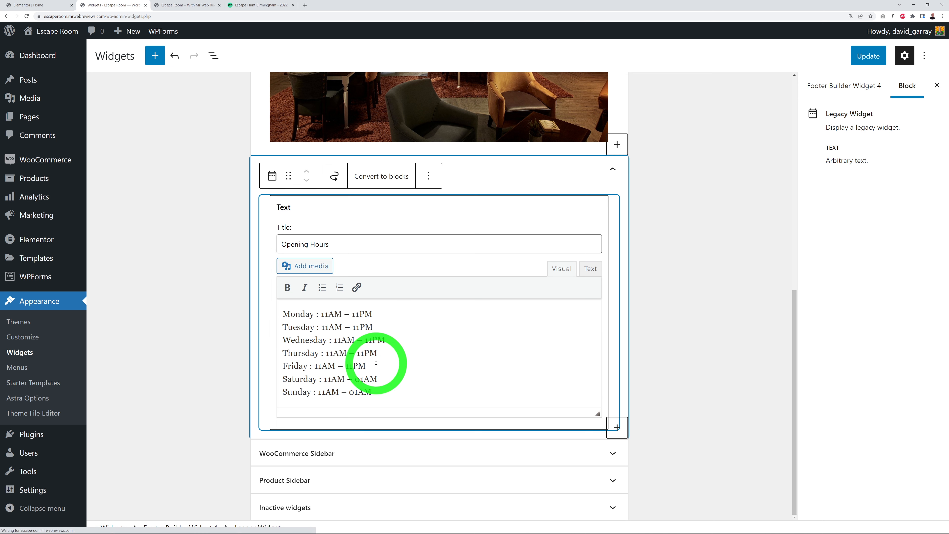
left_click_drag(320, 314, 373, 314)
left_click(386, 336)
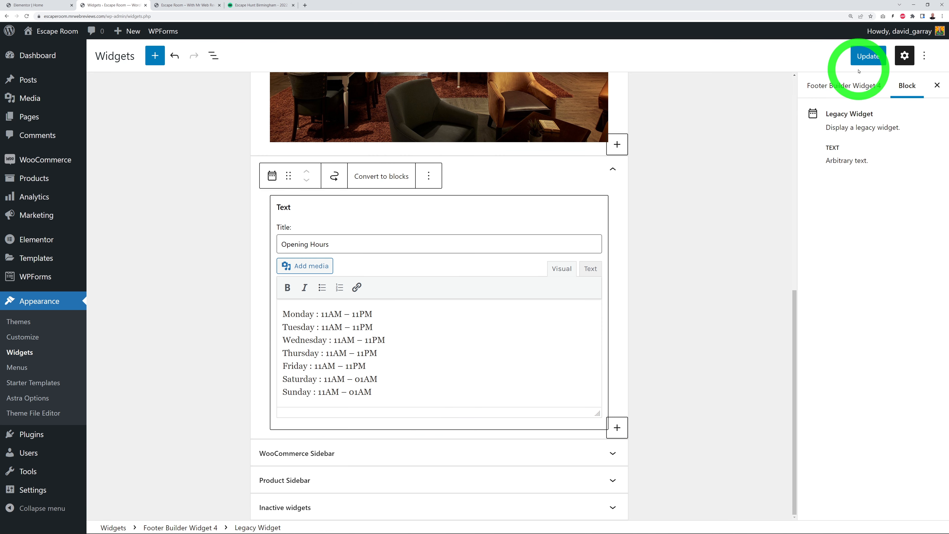
Review the opening hours heading in the live site's footer and the top of the home page.
left_click(186, 6)
left_click(43, 31)
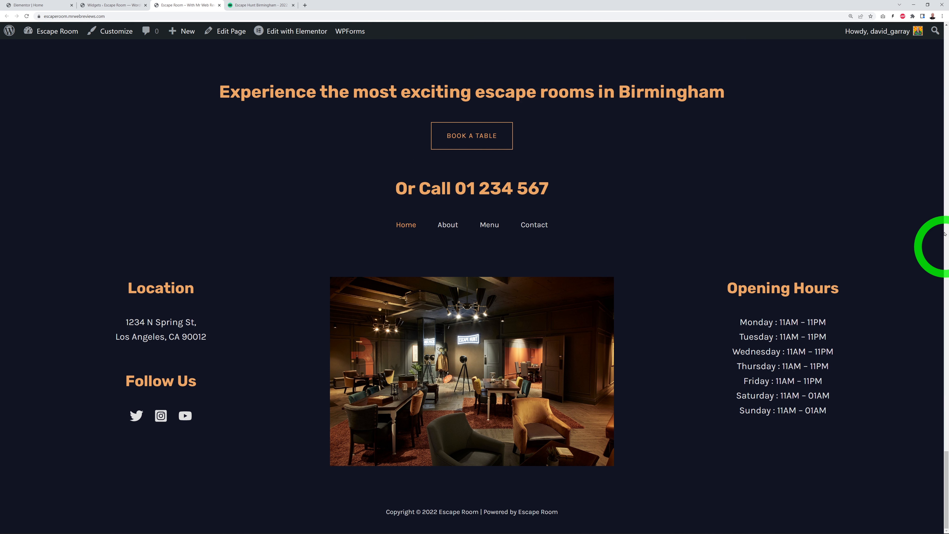
left_click_drag(948, 497, 947, 67)
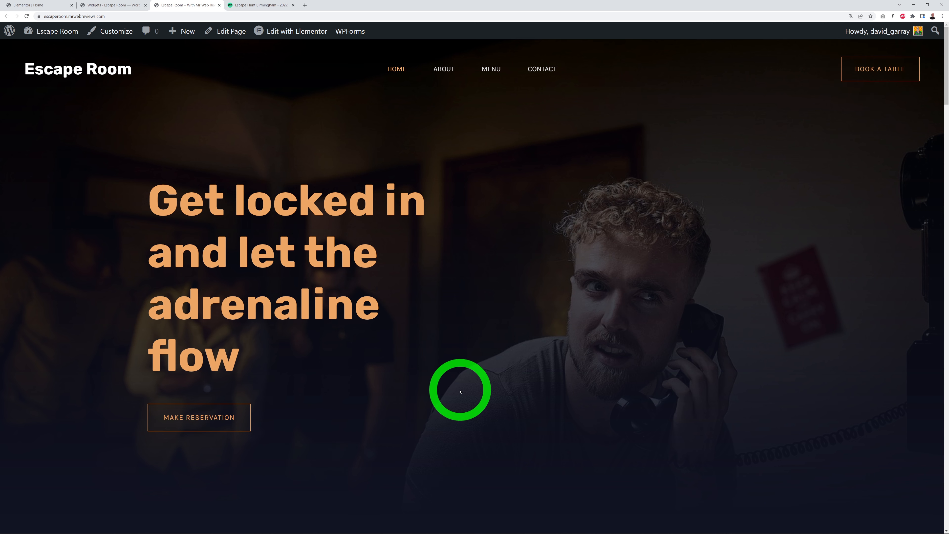
Find the Appointment Booking Lite plugin by MotoPress in the plugin directory, then install and activate it.
left_click(119, 6)
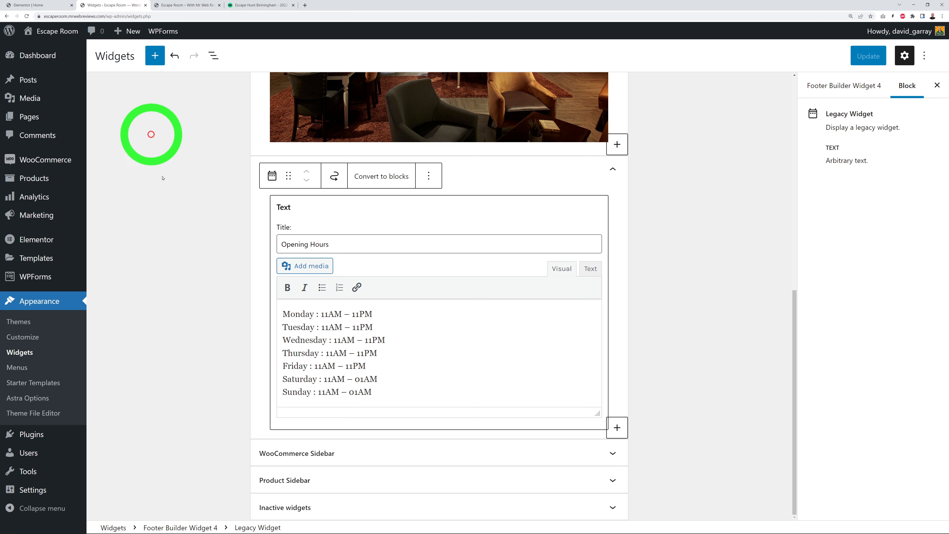
mouse_move(39, 437)
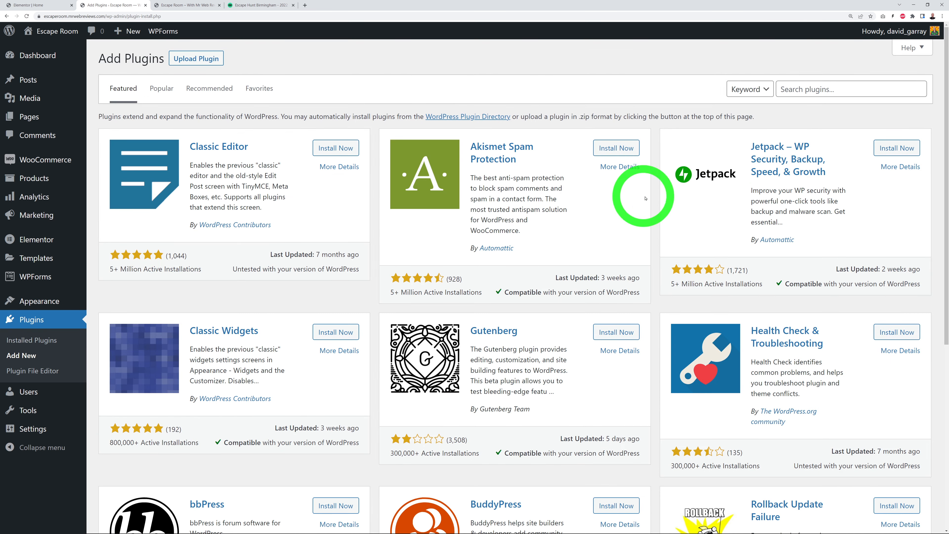
left_click(803, 94)
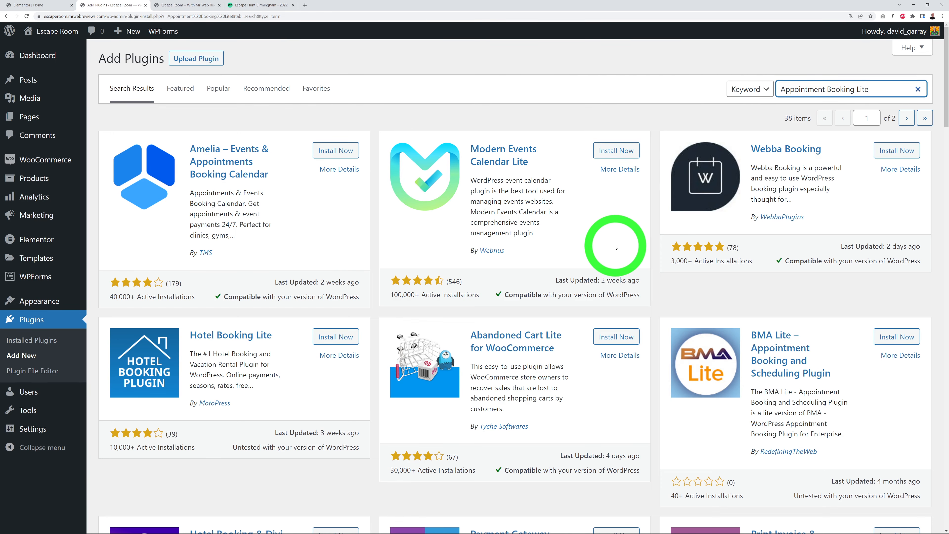
scroll(658, 236, "down", 6)
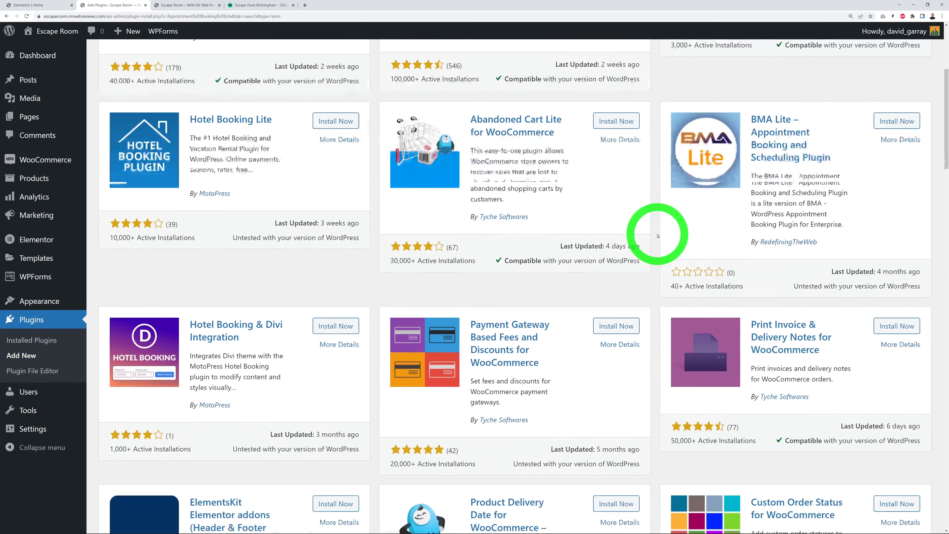
scroll(657, 235, "down", 8)
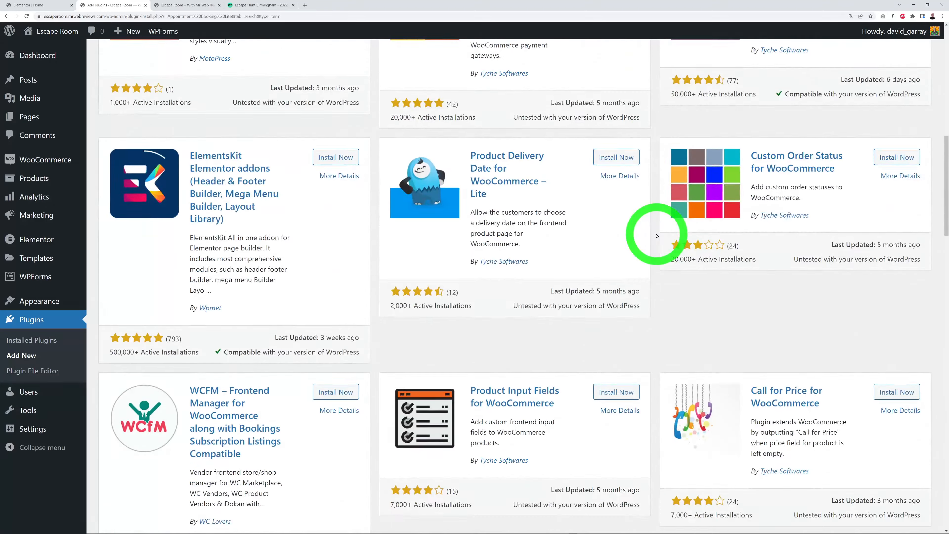
scroll(657, 236, "down", 8)
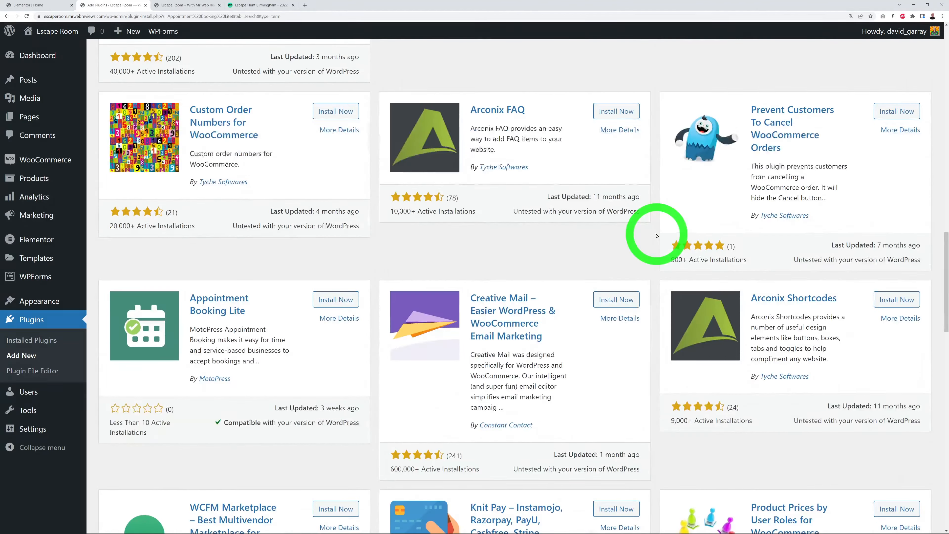
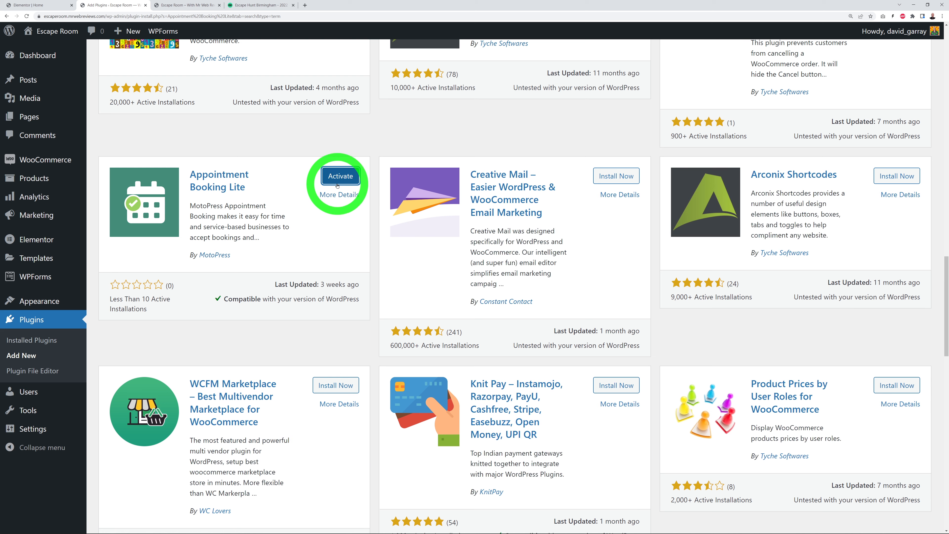
left_click(340, 176)
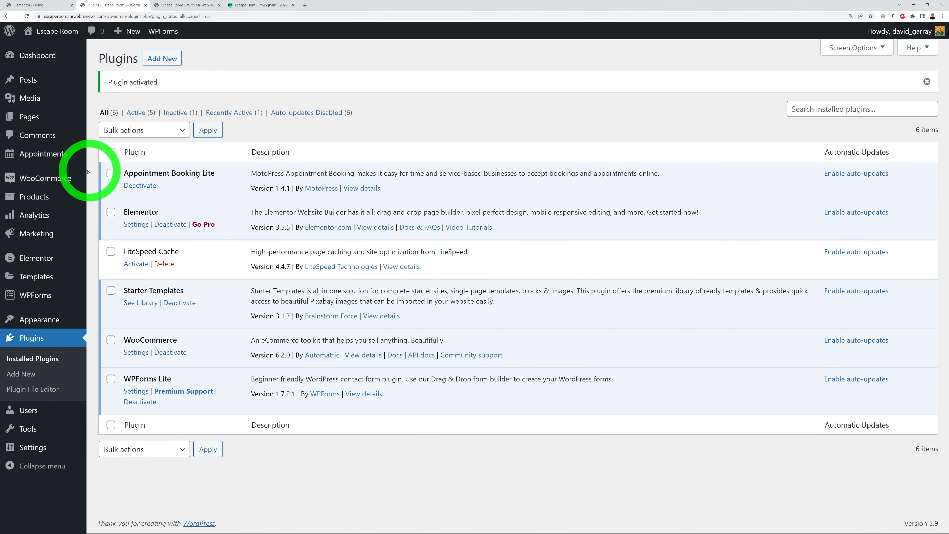
Publish a new appointments location titled "Birmingham" and return to the locations list.
mouse_move(41, 158)
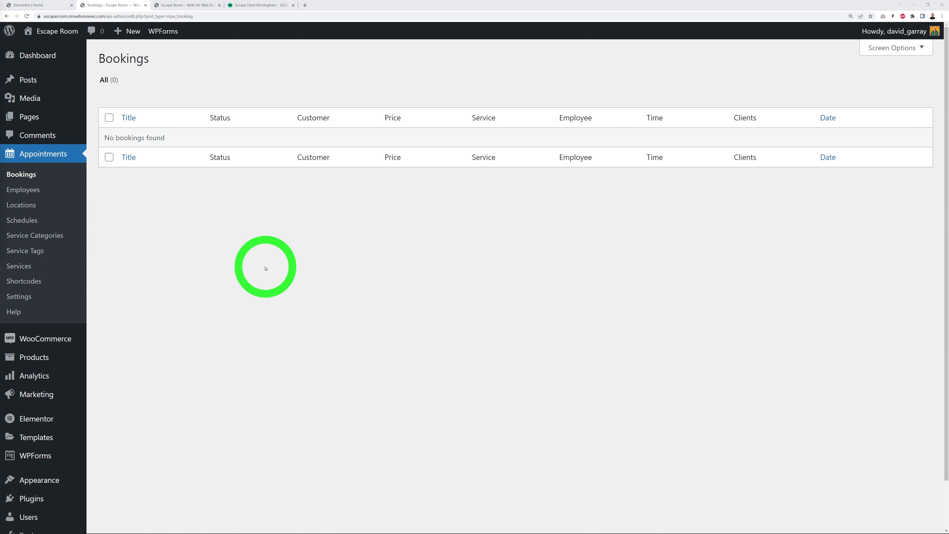
left_click(30, 209)
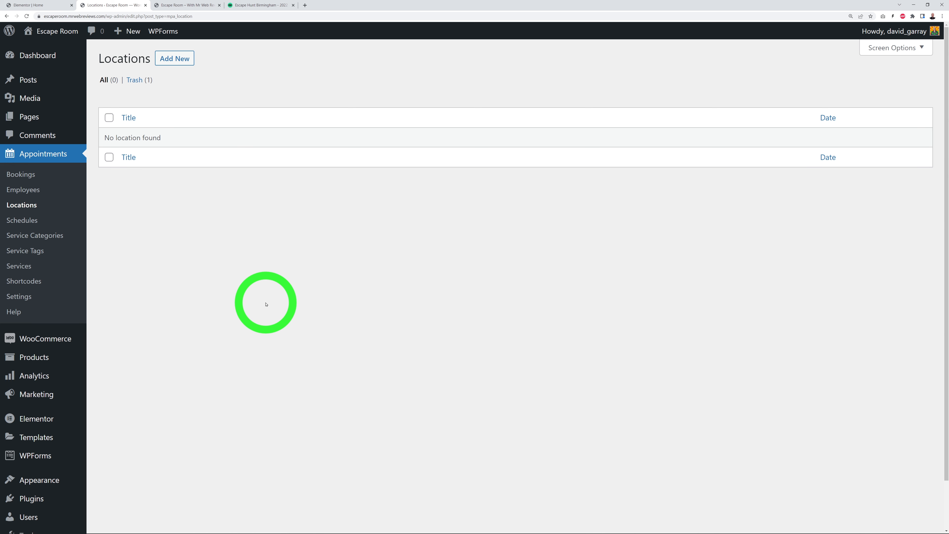
left_click(181, 64)
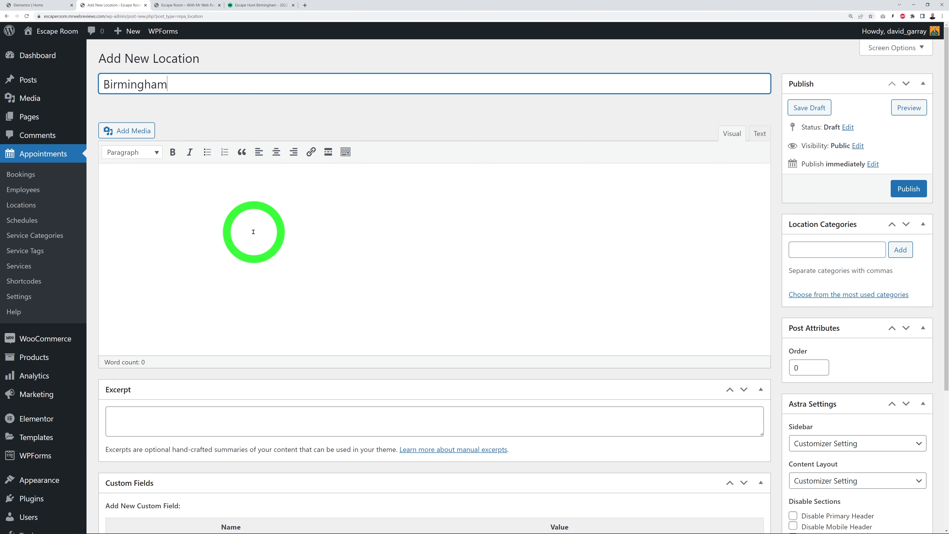
scroll(655, 307, "down", 5)
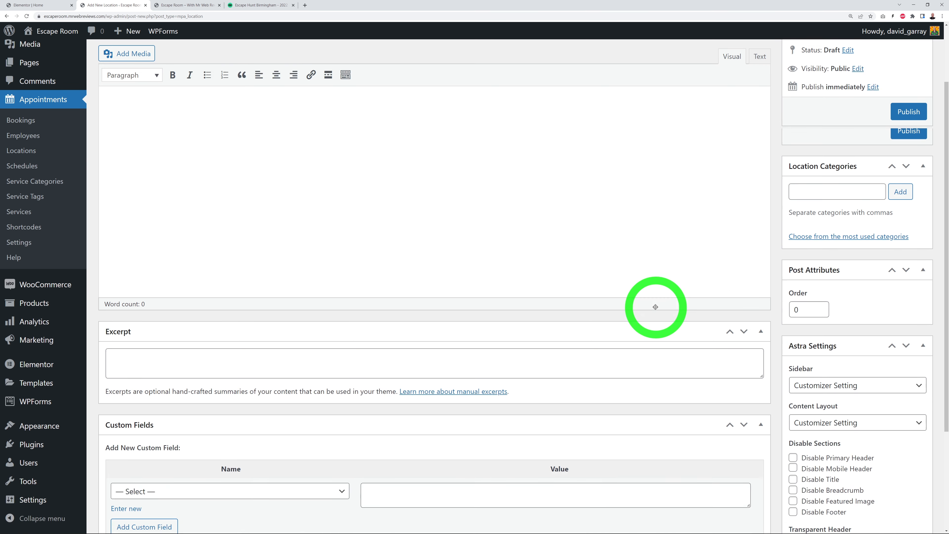
scroll(655, 309, "up", 5)
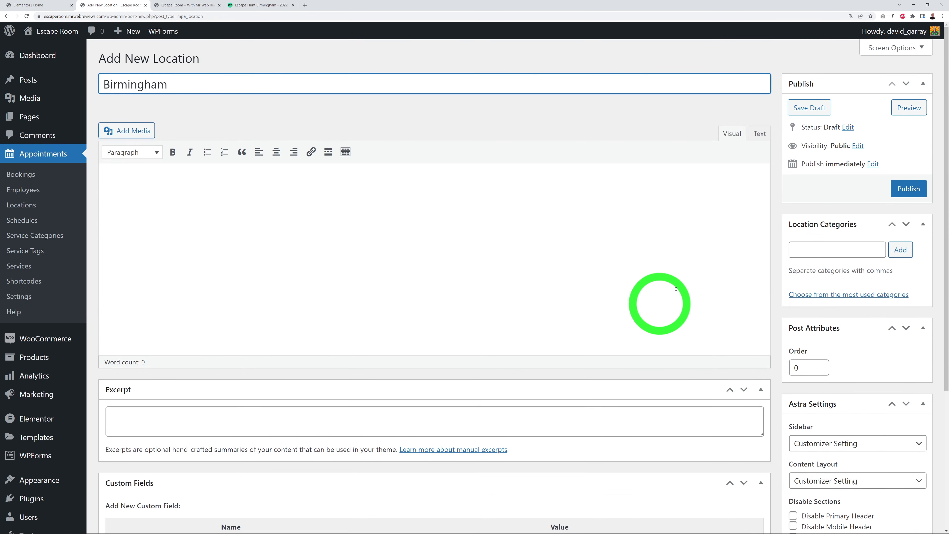
left_click(920, 195)
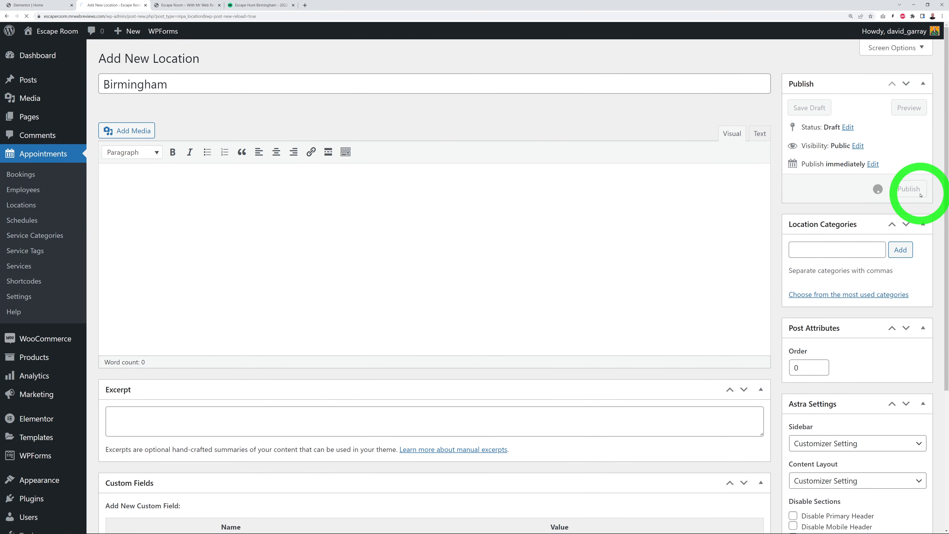
left_click(42, 208)
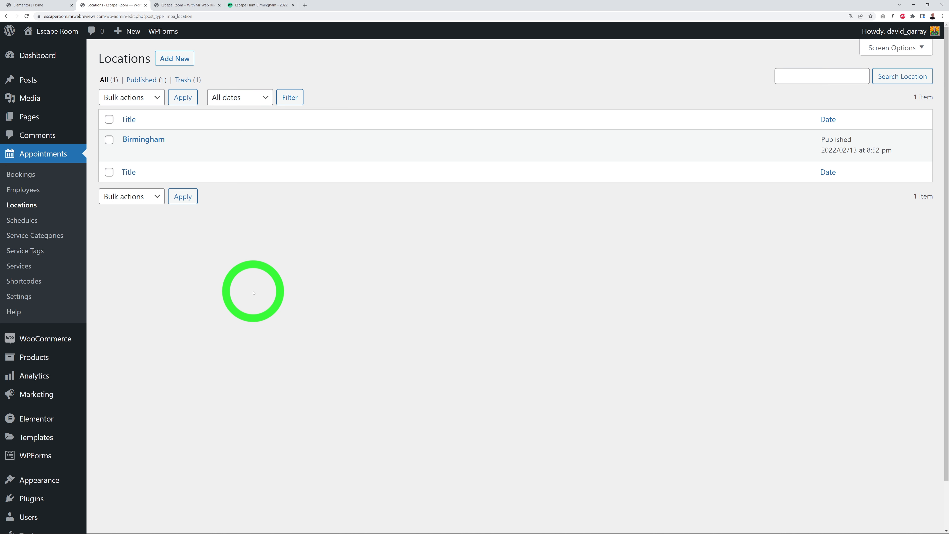
Create and publish a new appointments employee, entering the employee's first name as the title.
left_click(36, 189)
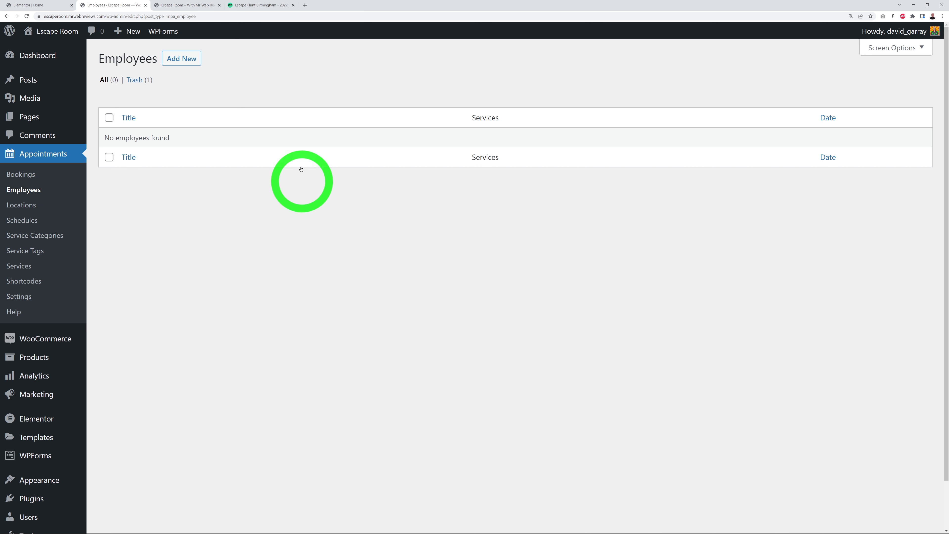
left_click(182, 59)
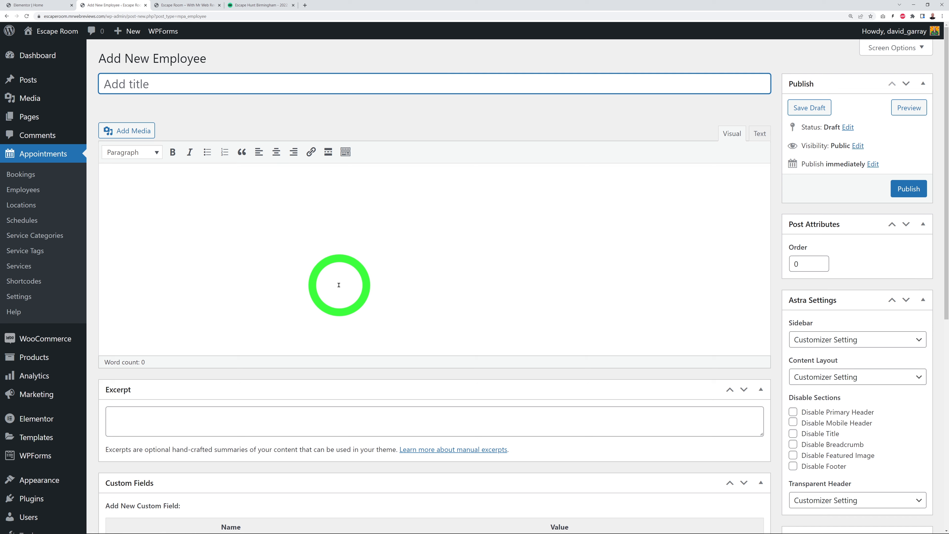
left_click(253, 90)
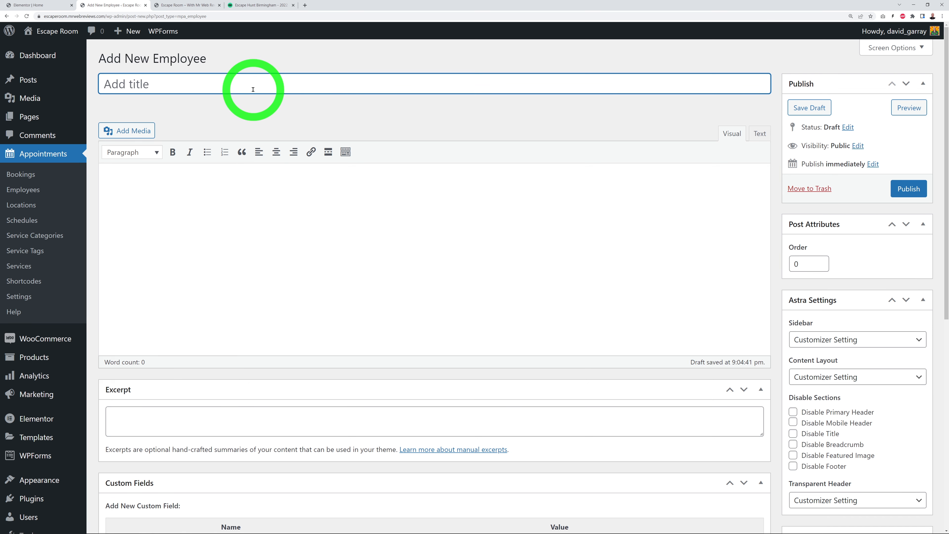
scroll(357, 305, "down", 6)
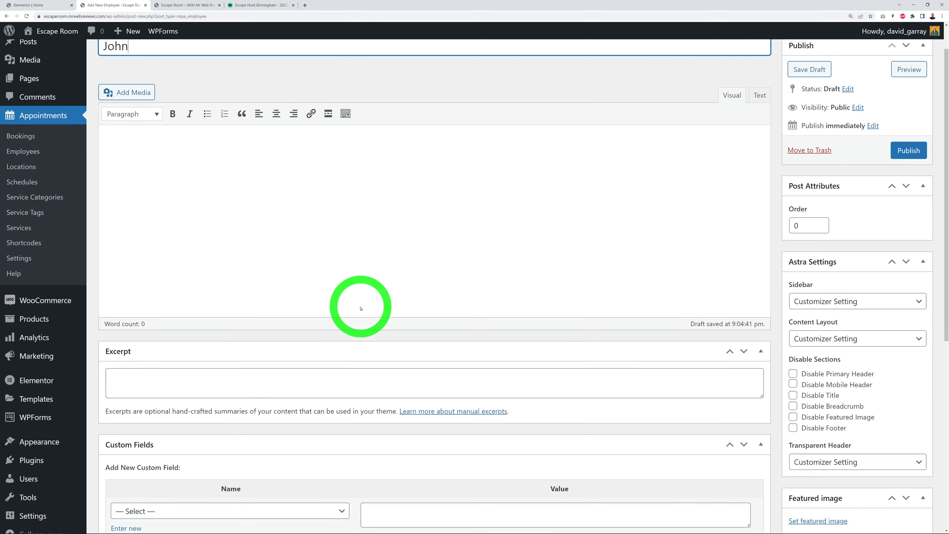
scroll(360, 308, "down", 3)
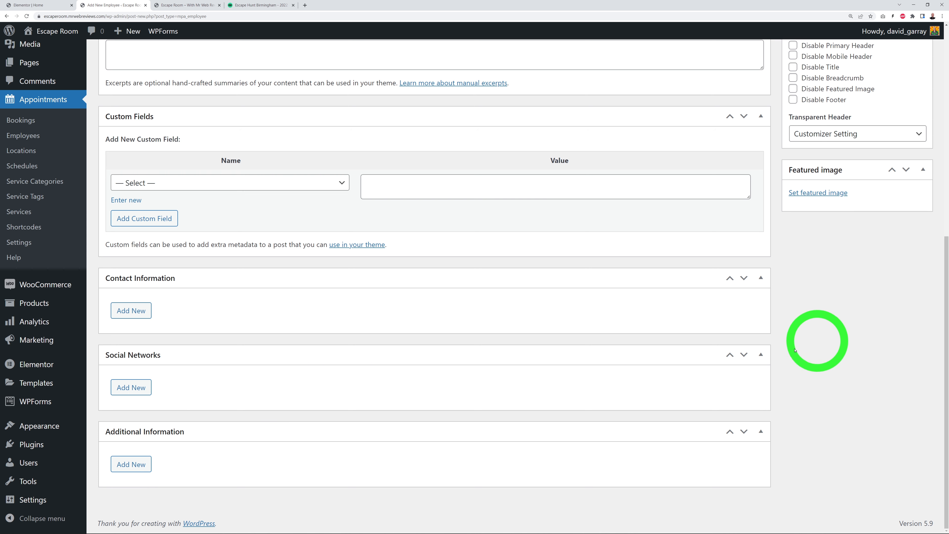
scroll(640, 358, "up", 1)
scroll(640, 358, "up", 10)
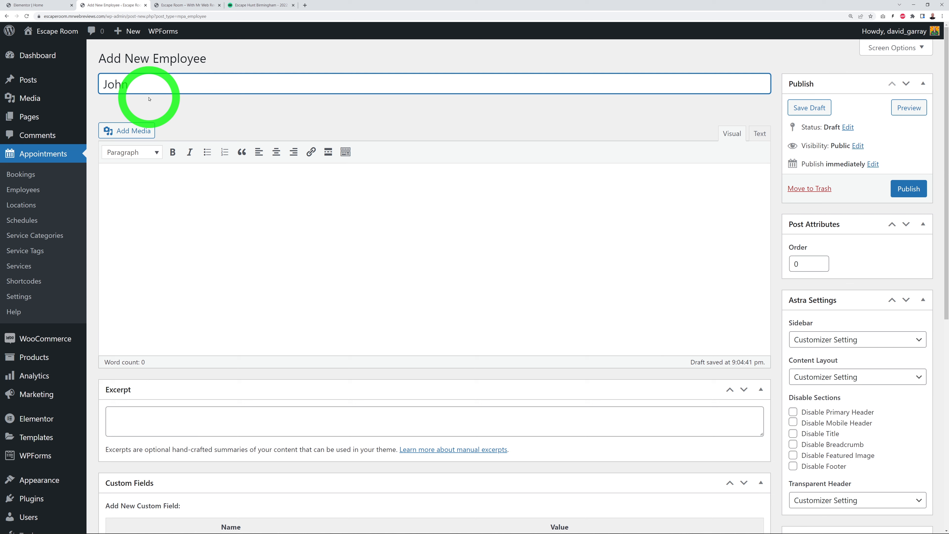
left_click(908, 189)
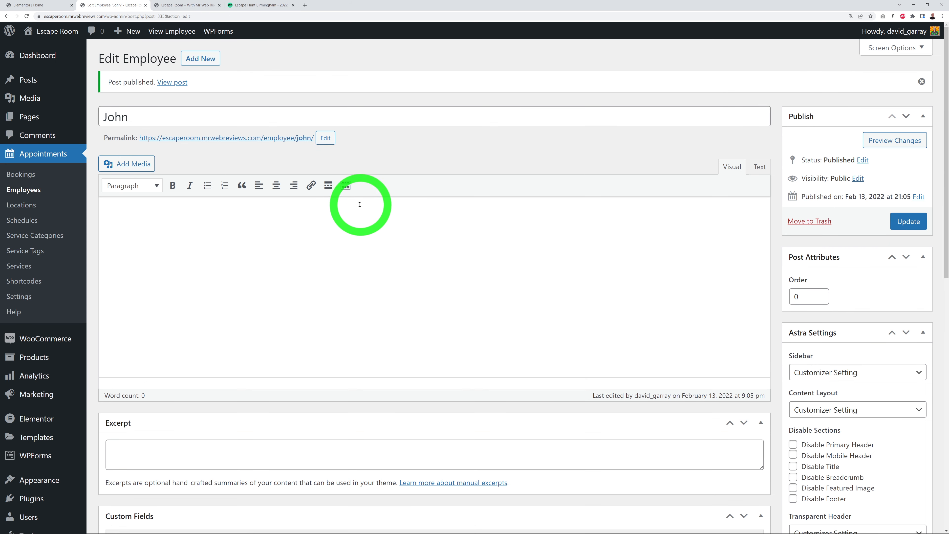
Publish two more employees with their first names as titles and return to the employees list.
left_click(209, 58)
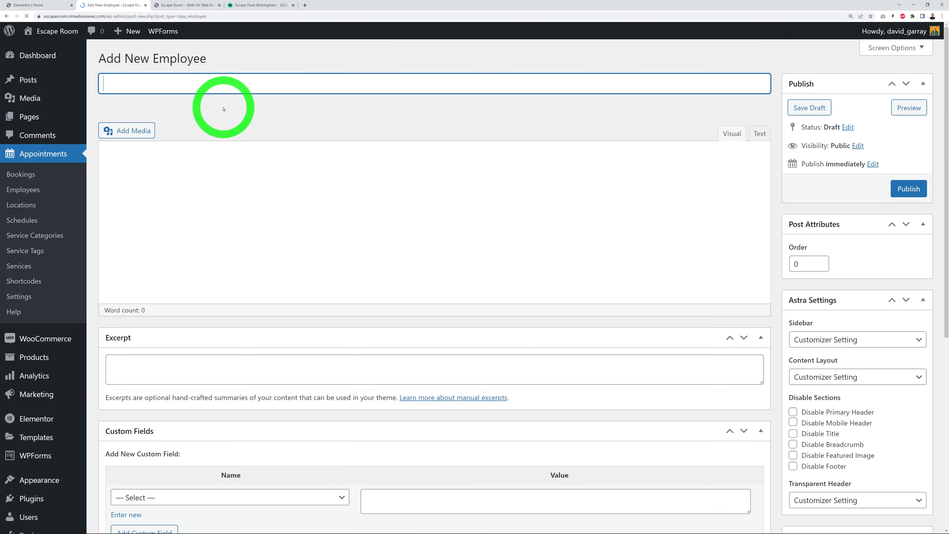
type("R")
key("BackSpace")
key("BackSpace")
key("BackSpace")
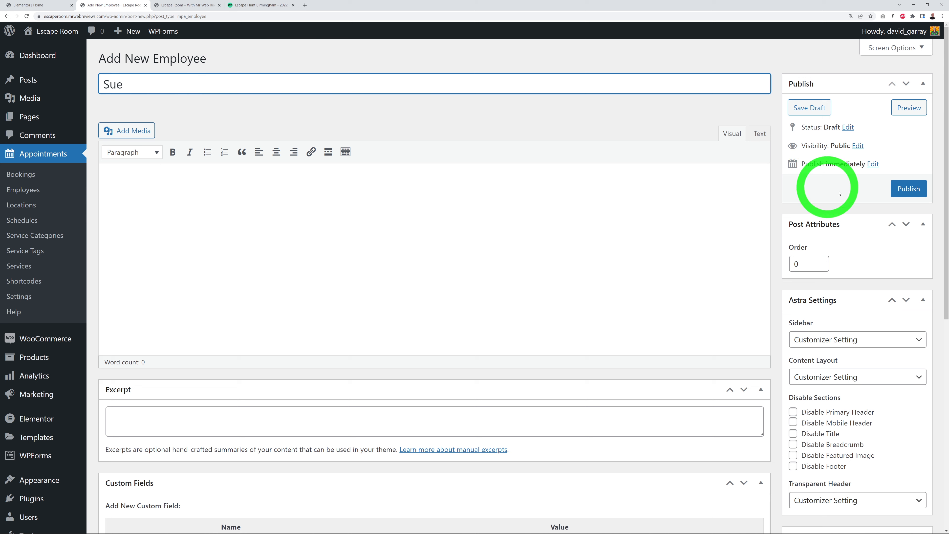
left_click(908, 188)
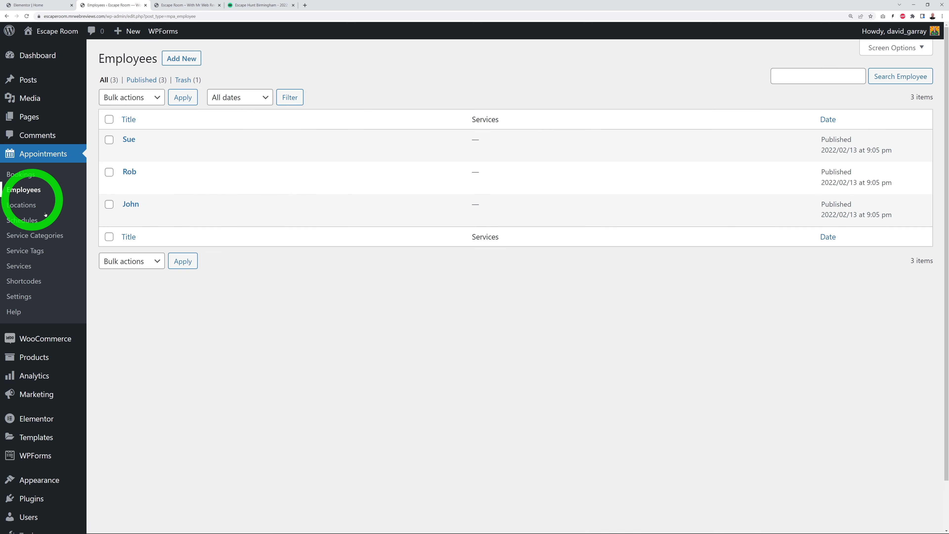
Start a new appointments service titled "Family Pack".
mouse_move(142, 221)
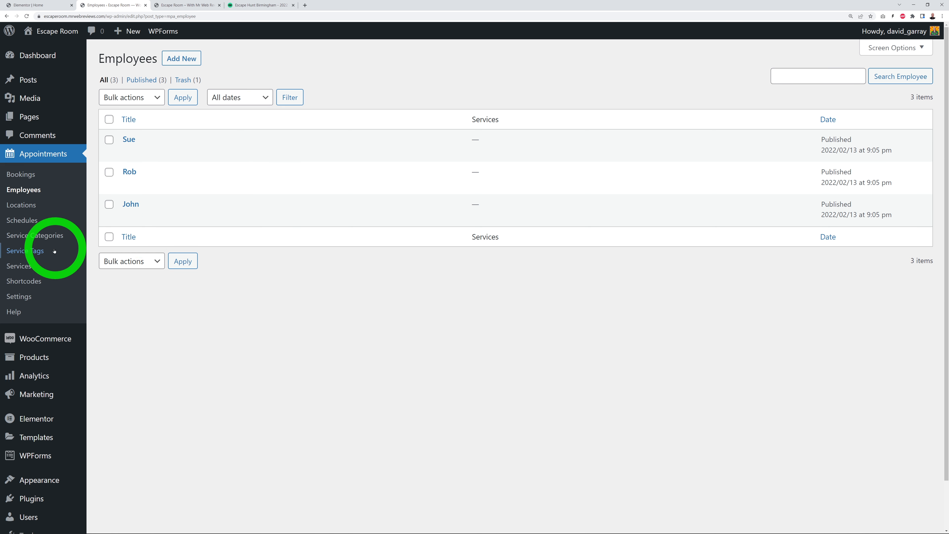
left_click(27, 269)
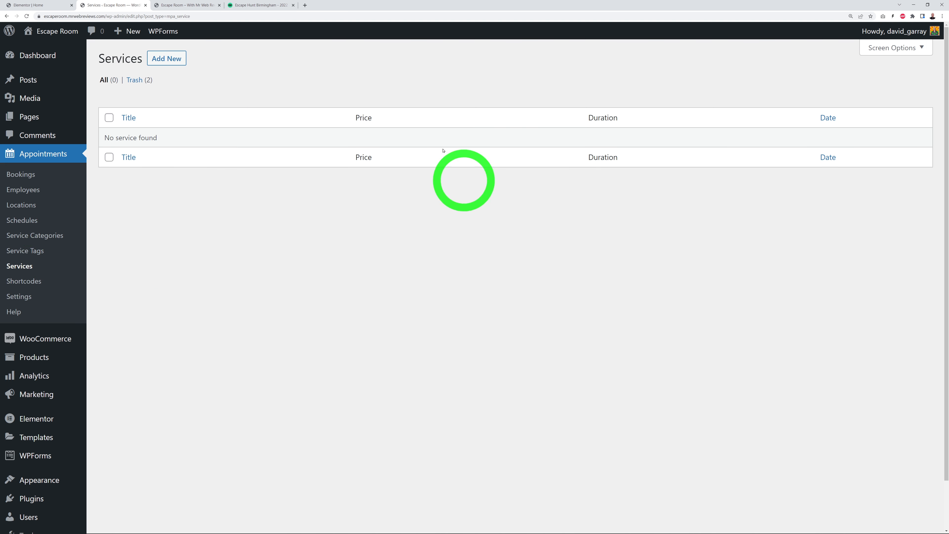
left_click(172, 64)
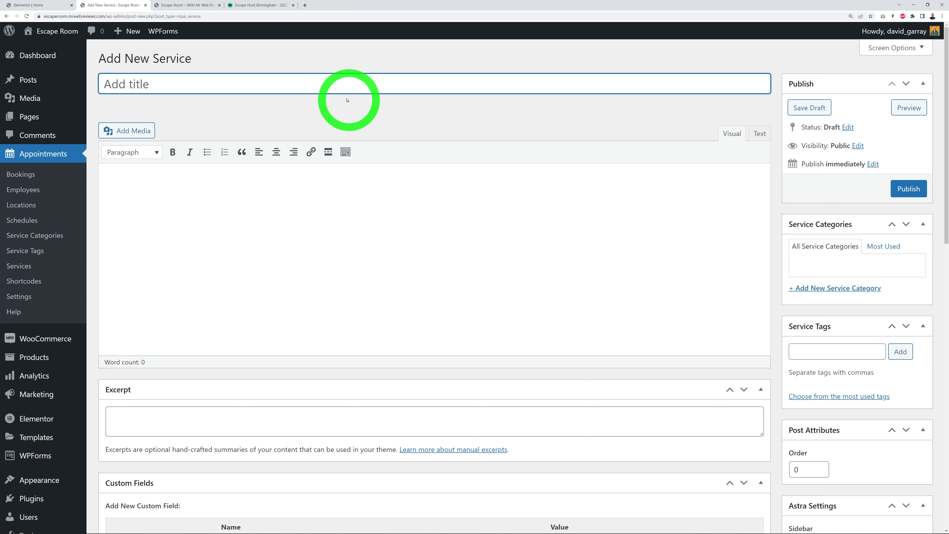
left_click(337, 90)
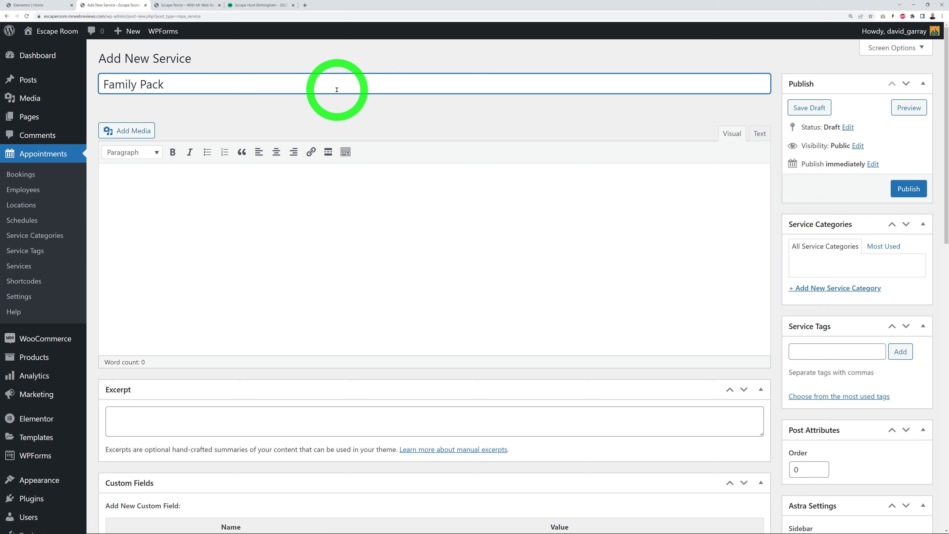
left_click(312, 235)
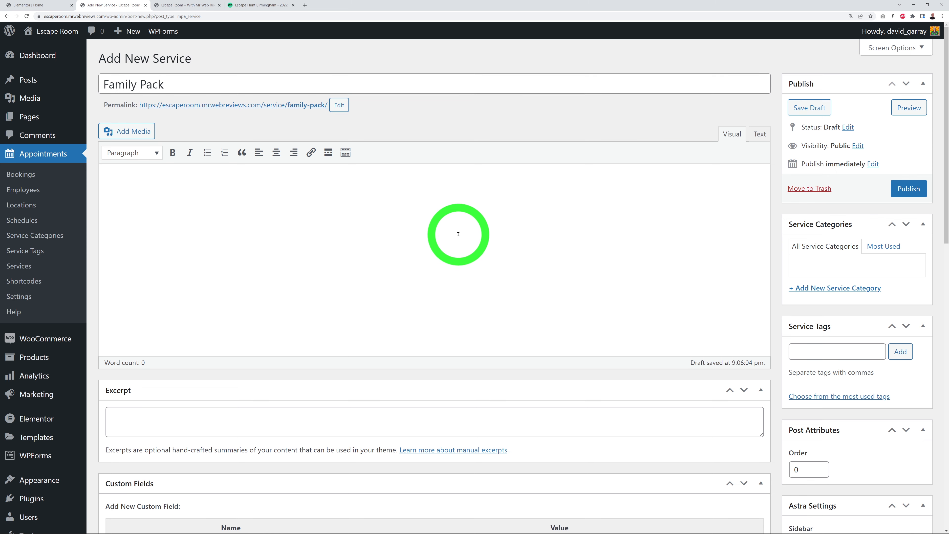
Set the Family Pack service's price to 60 and its duration to 1h.
scroll(457, 234, "down", 10)
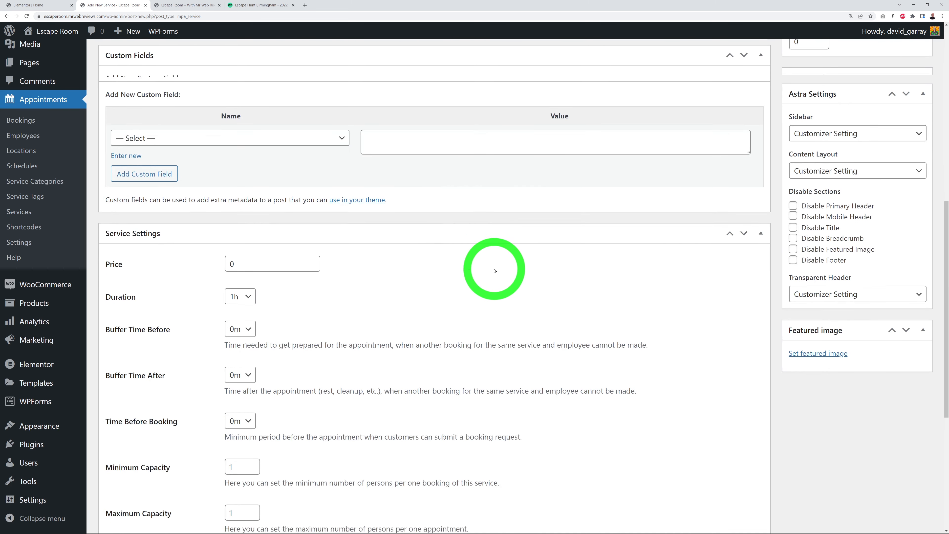
scroll(494, 270, "down", 3)
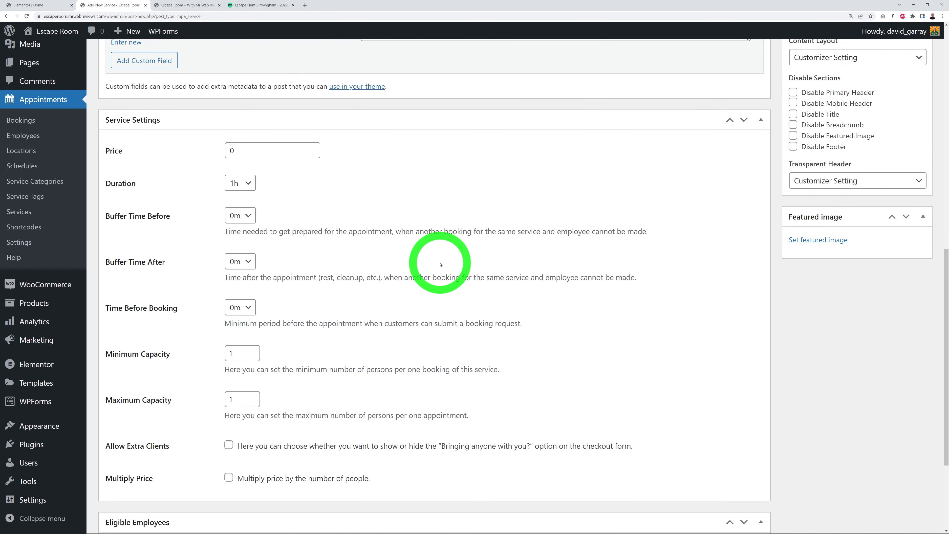
double_click(234, 151)
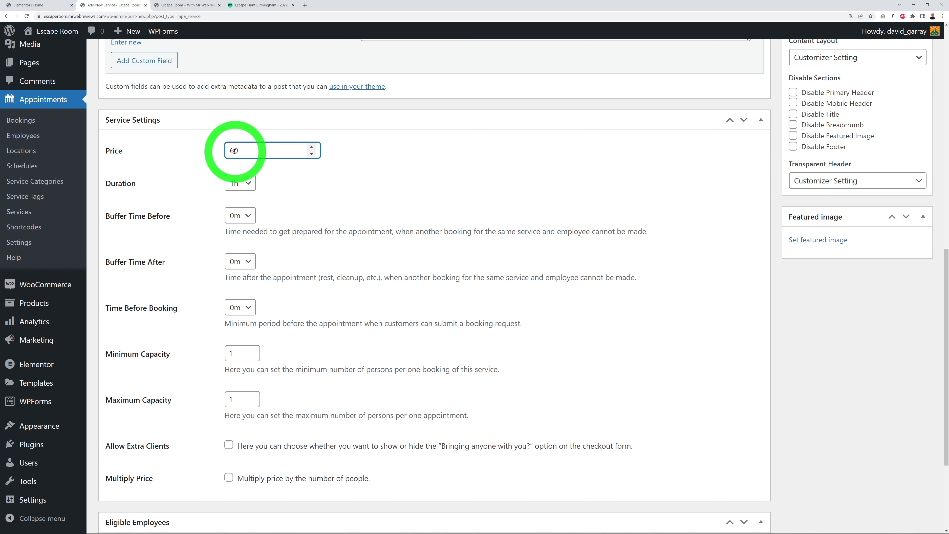
type("60")
left_click(400, 175)
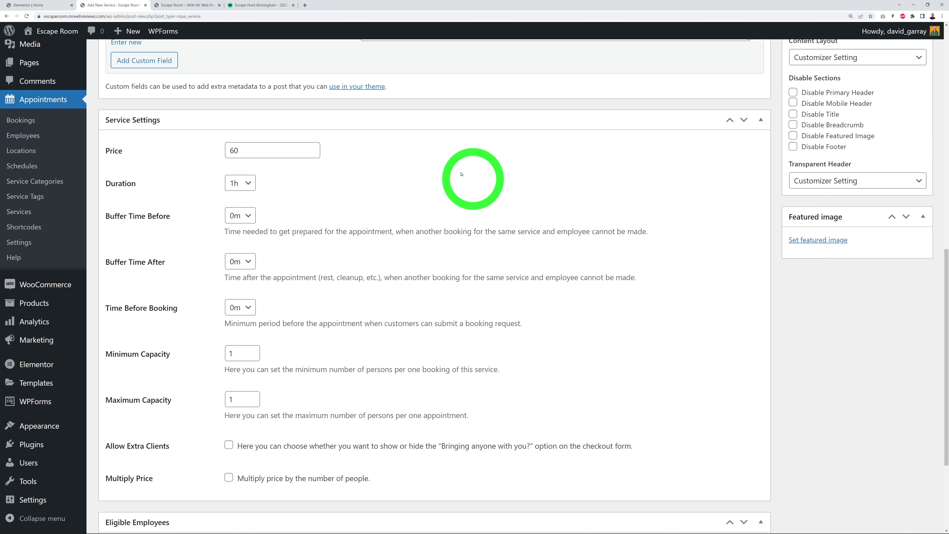
left_click(253, 184)
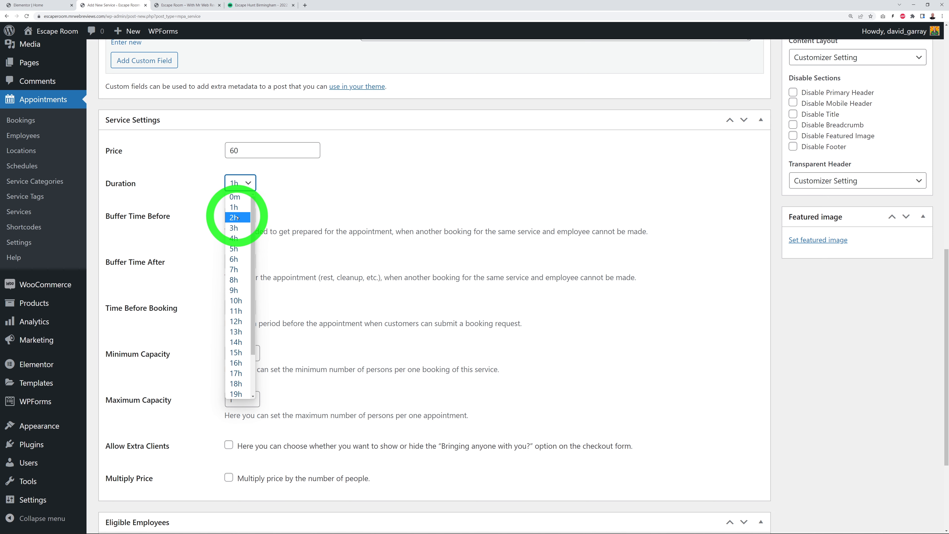
left_click(242, 208)
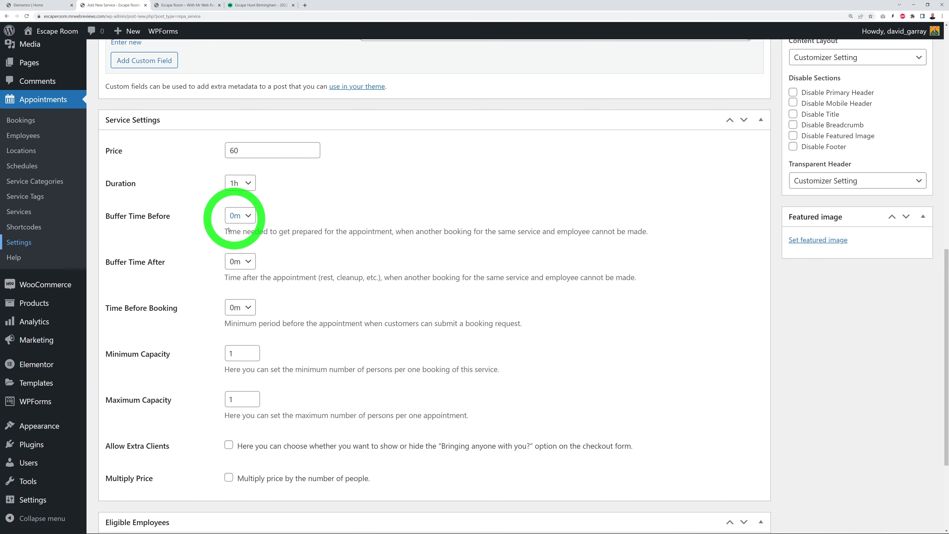
Open the appointments settings in a separate browser tab, set the Default Time Step to 10 and save the changes.
left_click(248, 265)
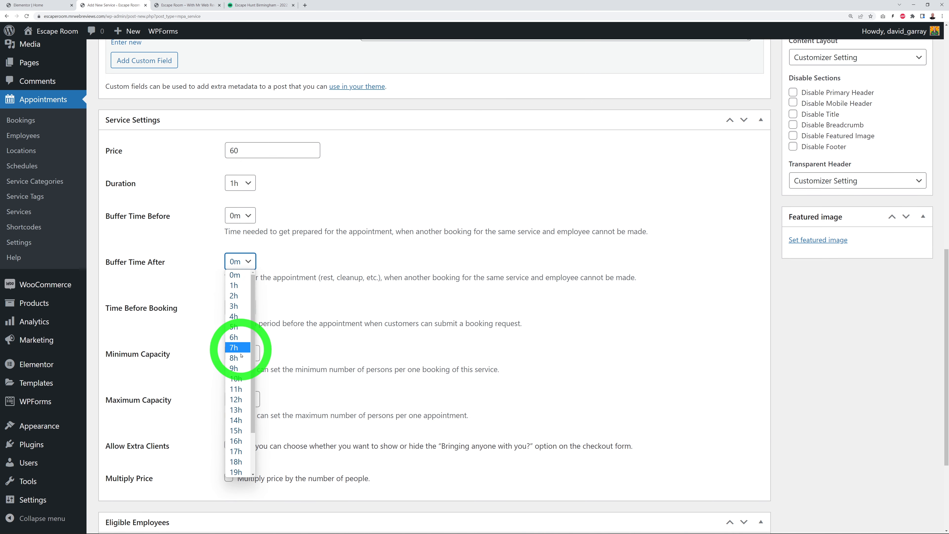
left_click(273, 261)
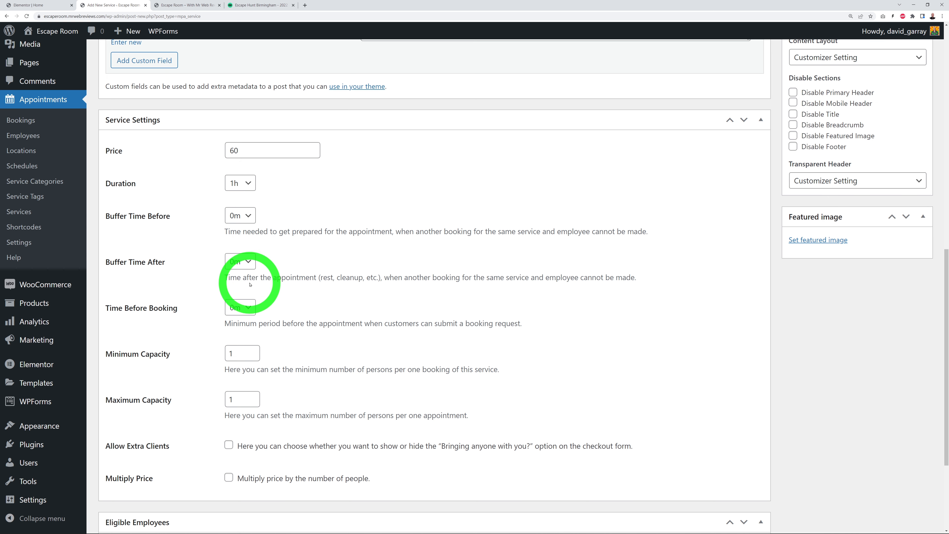
right_click(20, 245)
left_click(41, 253)
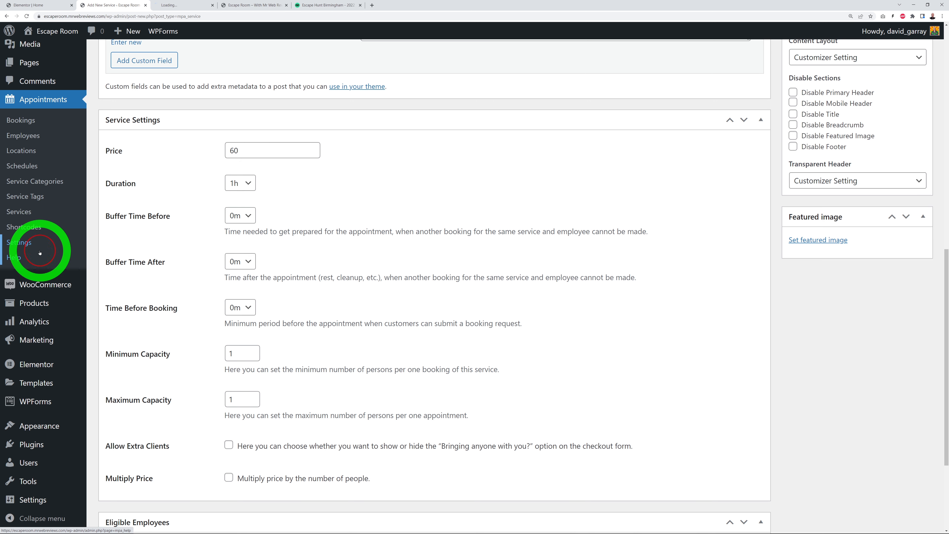
left_click(197, 5)
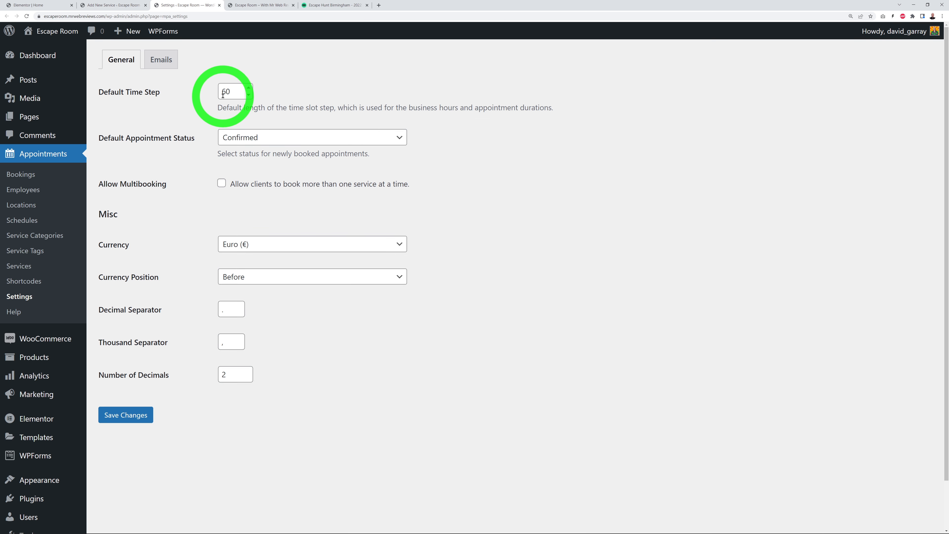
double_click(232, 92)
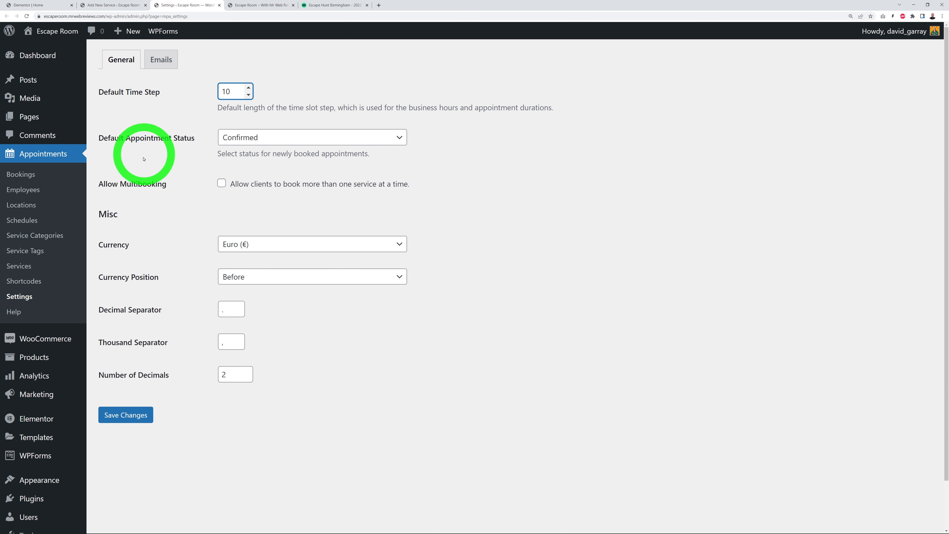
left_click(131, 415)
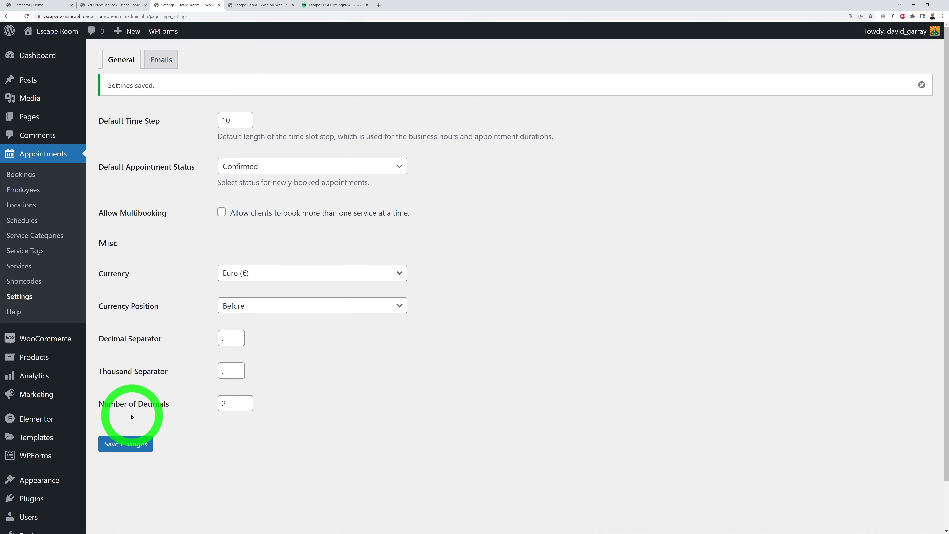
Return to the unpublished Family Pack service and publish it.
left_click(108, 5)
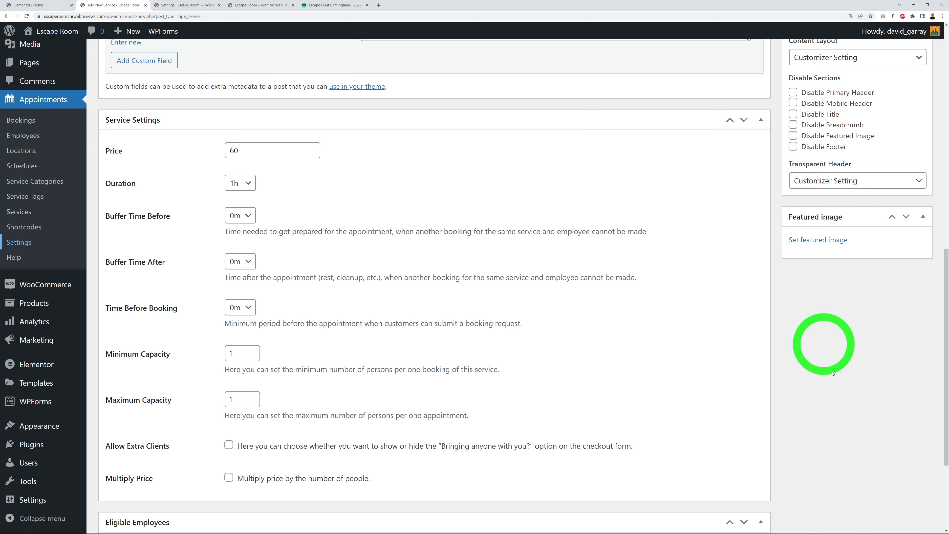
scroll(832, 373, "up", 10)
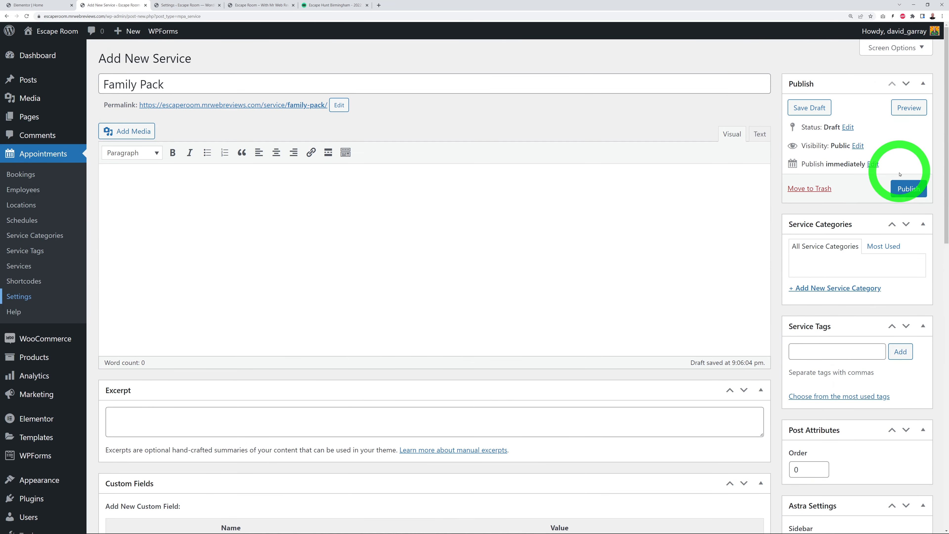
left_click(907, 187)
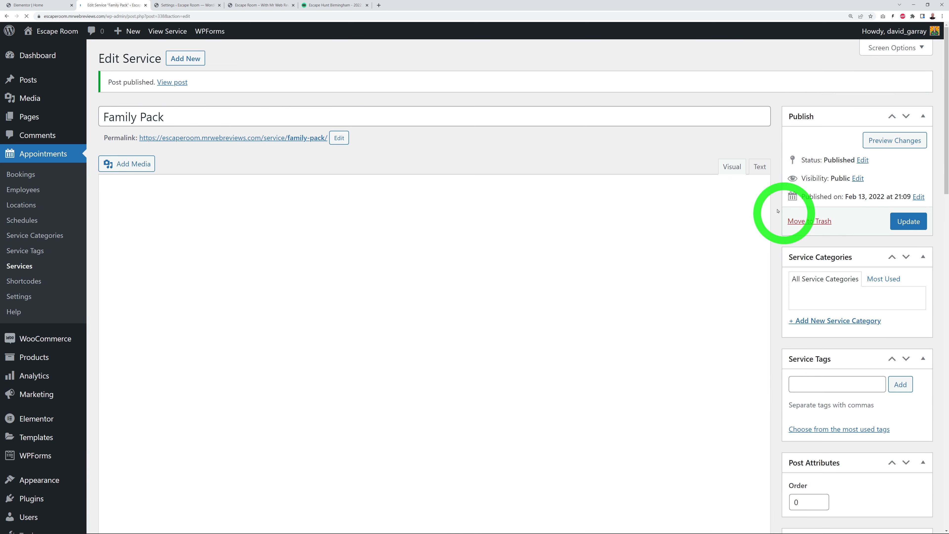
Set the Family Pack service's Buffer Time After to 10m.
scroll(402, 254, "down", 5)
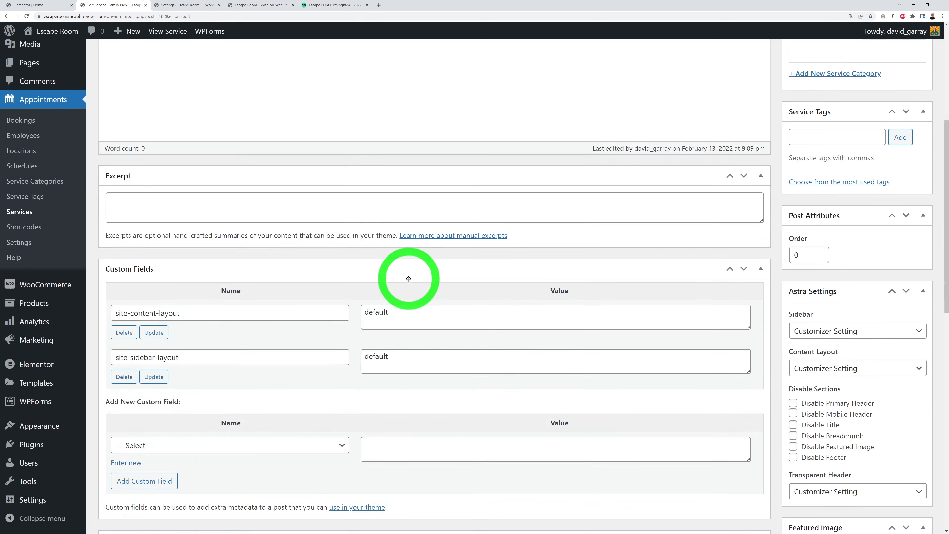
scroll(409, 279, "down", 8)
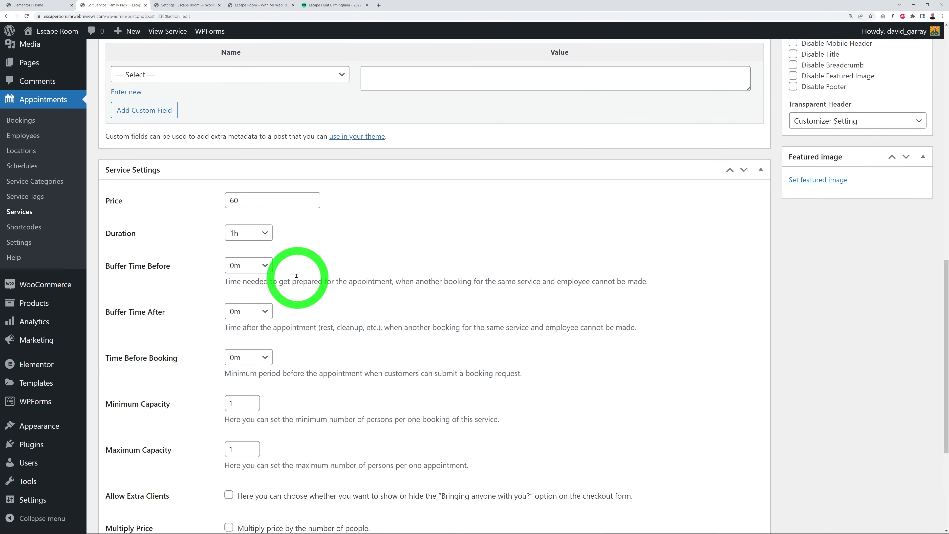
scroll(304, 277, "down", 1)
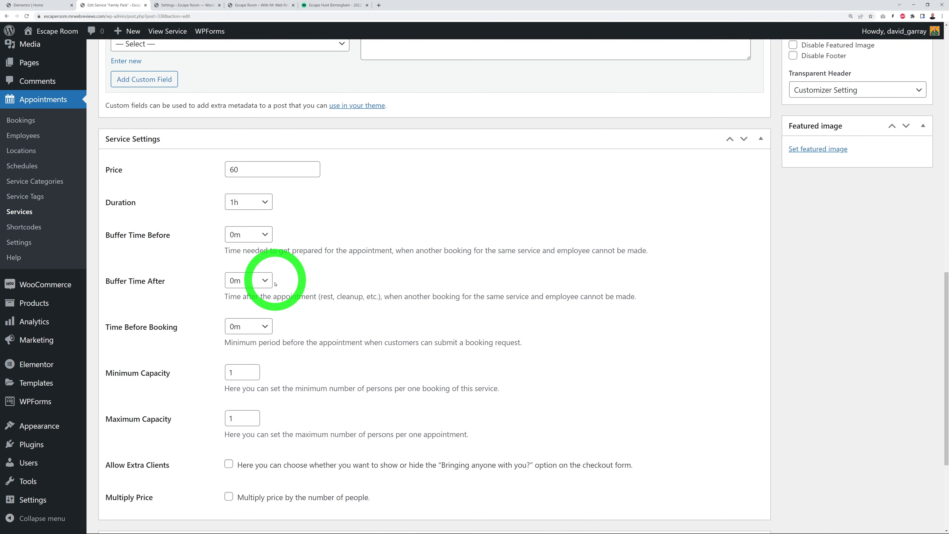
left_click(265, 281)
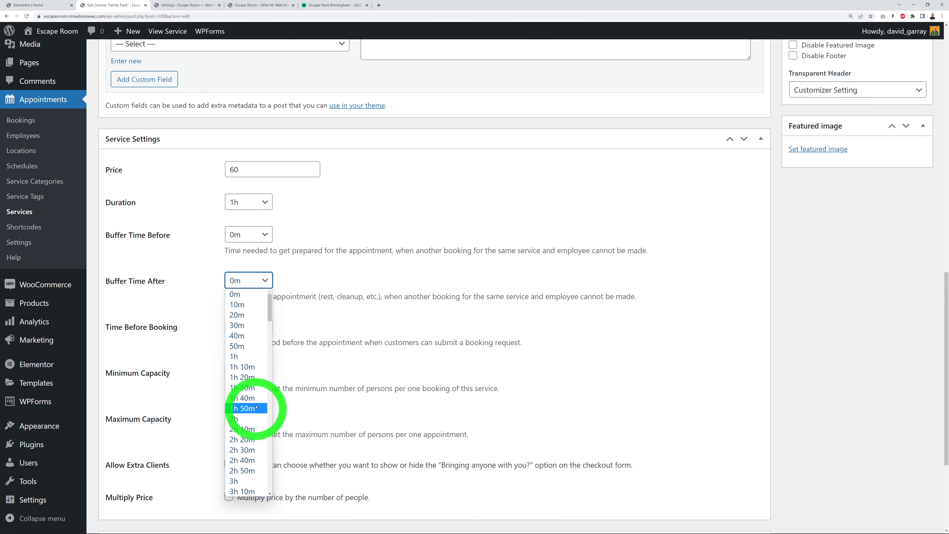
left_click(247, 309)
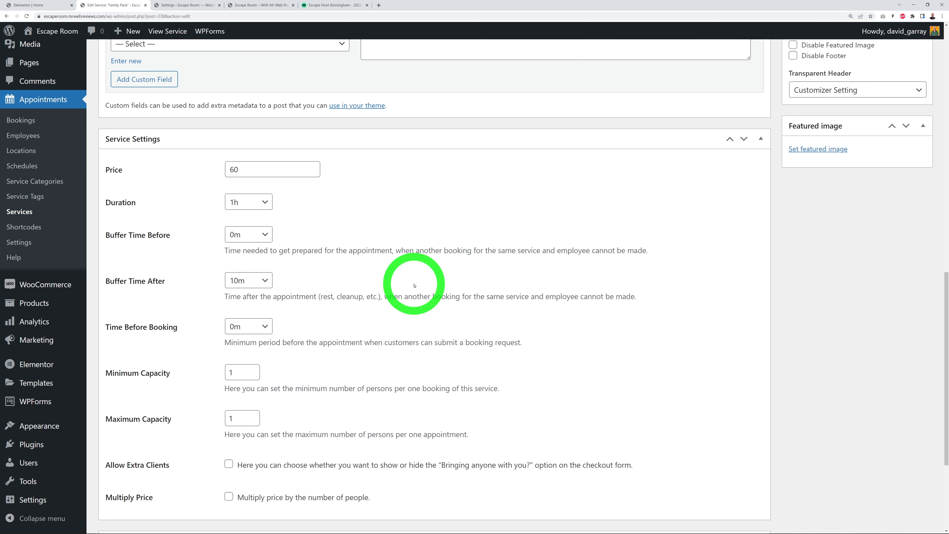
Set the Family Pack service's Minimum Capacity to 3 and Maximum Capacity to 6.
scroll(404, 274, "down", 2)
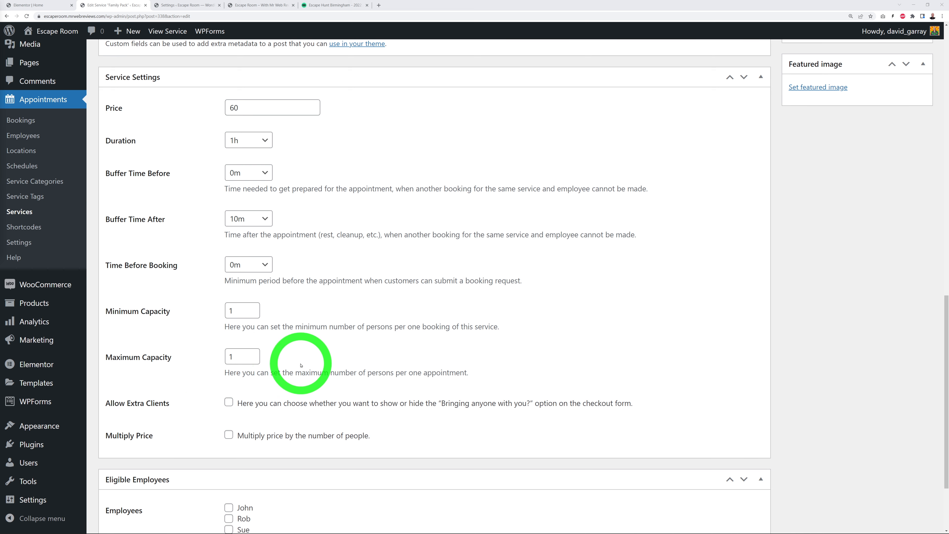
left_click(255, 307)
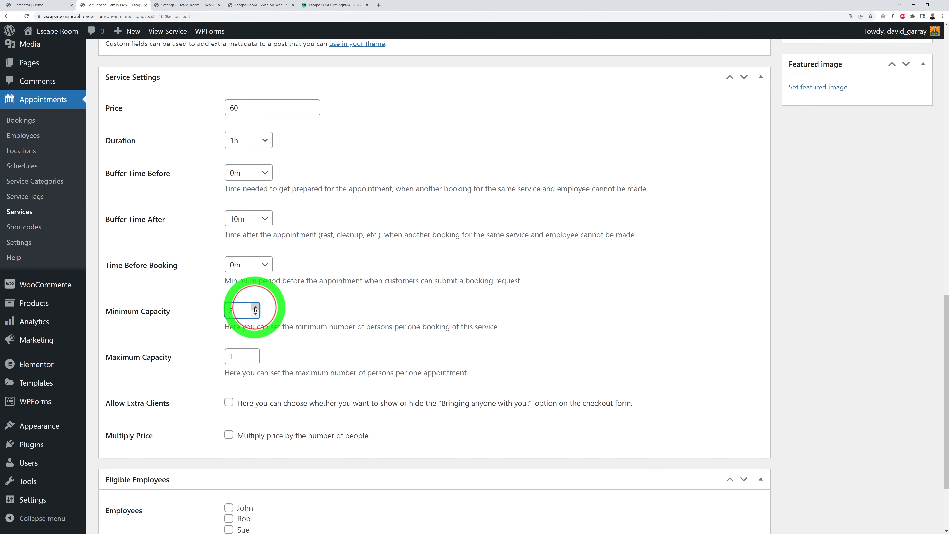
left_click(255, 307)
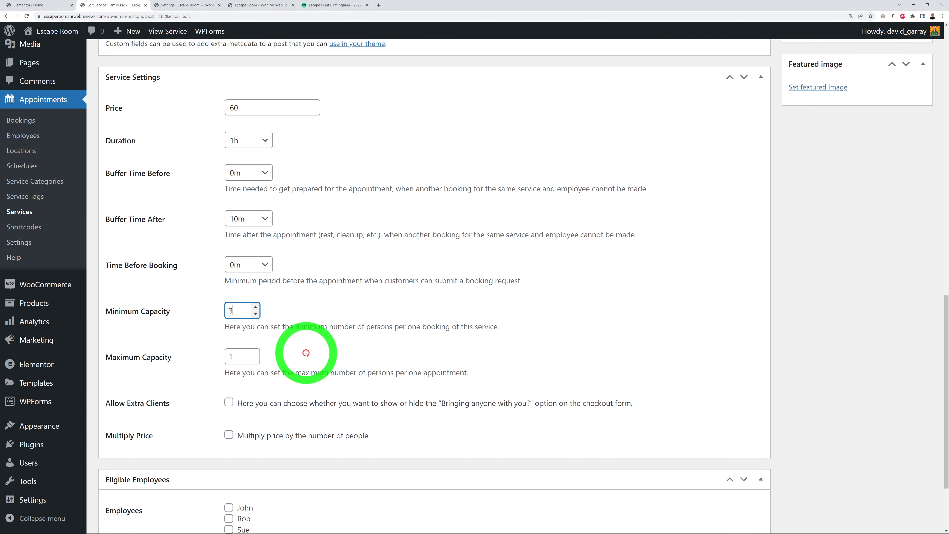
left_click(255, 354)
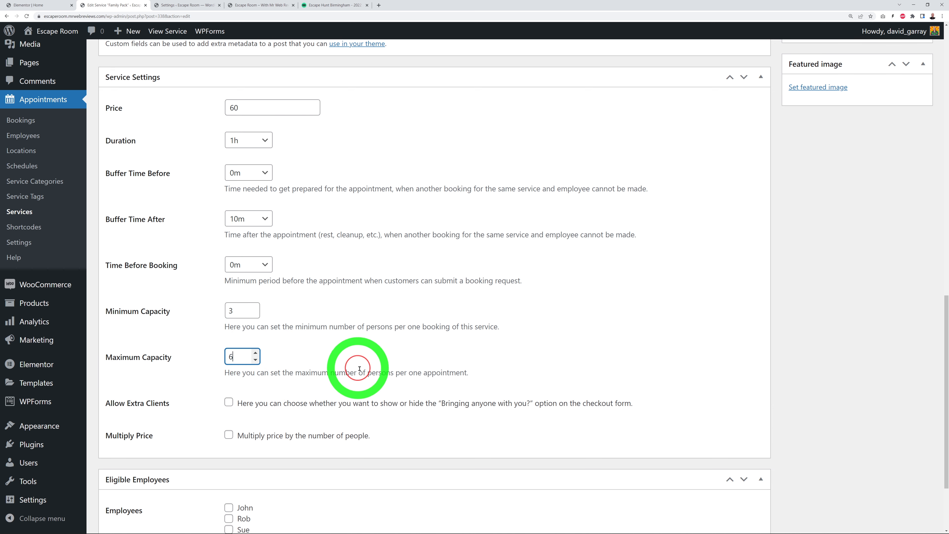
Mark all three employees as eligible for the Family Pack service and update the service.
scroll(436, 360, "down", 1)
scroll(436, 360, "down", 1)
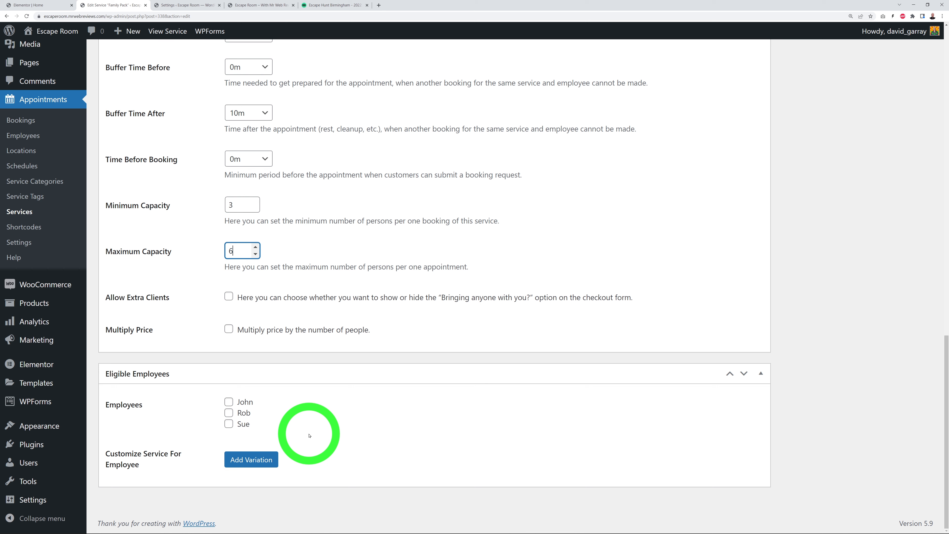
left_click(229, 405)
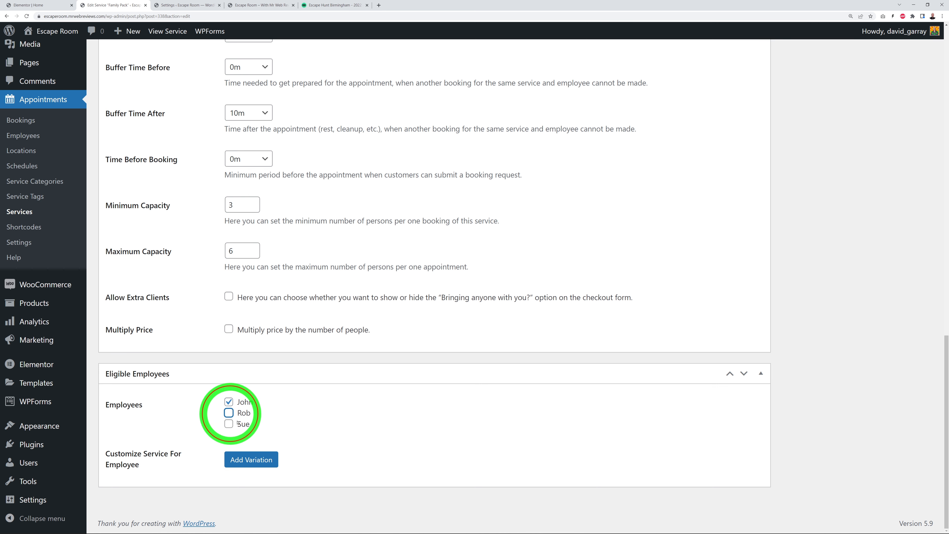
left_click(229, 413)
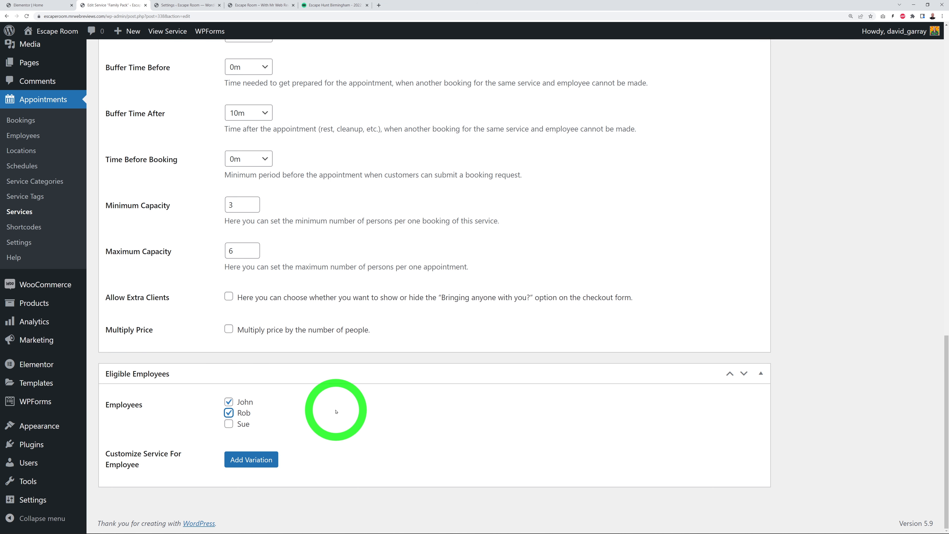
left_click(229, 424)
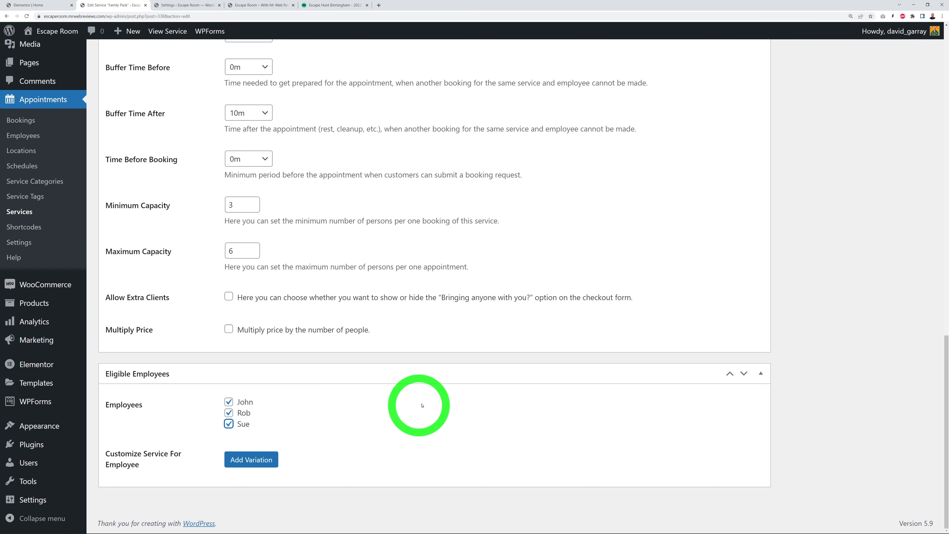
scroll(540, 398, "up", 5)
scroll(540, 397, "up", 15)
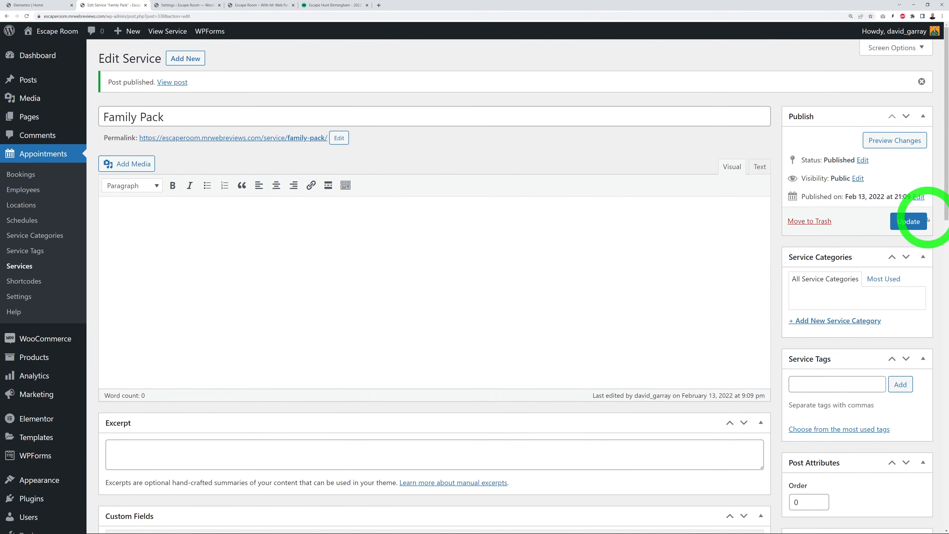
left_click(911, 222)
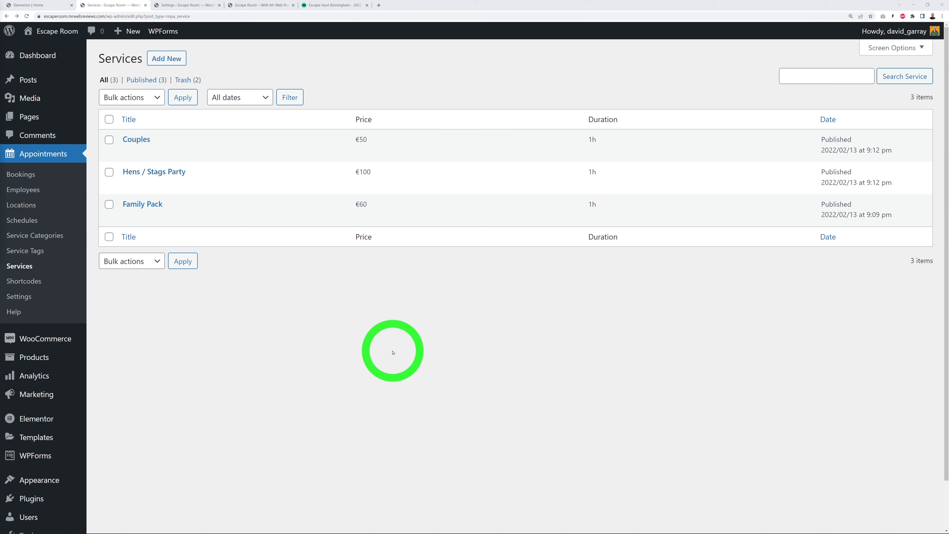
Create a new appointment schedule titled Morning Sessions, assigned to the first listed employee with Birmingham as the main location.
left_click(26, 220)
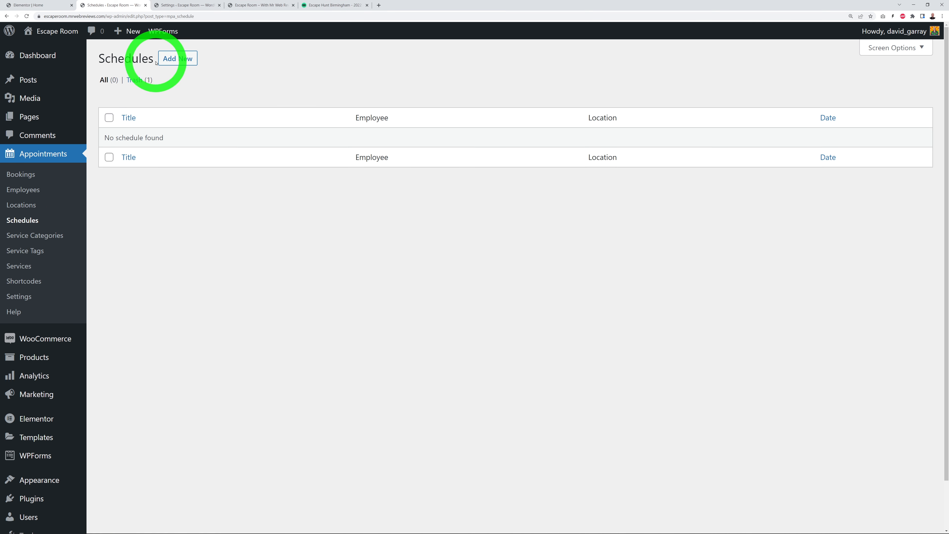
left_click(178, 59)
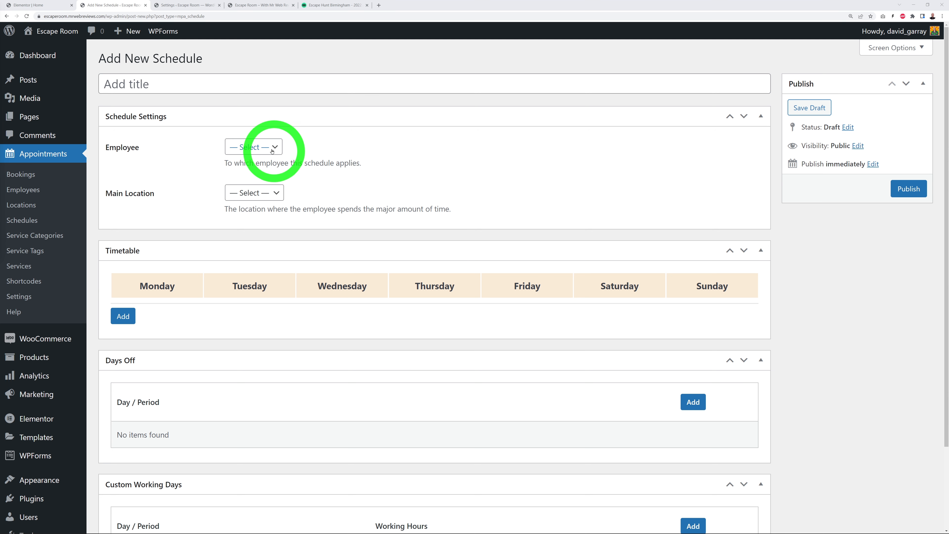
left_click(205, 87)
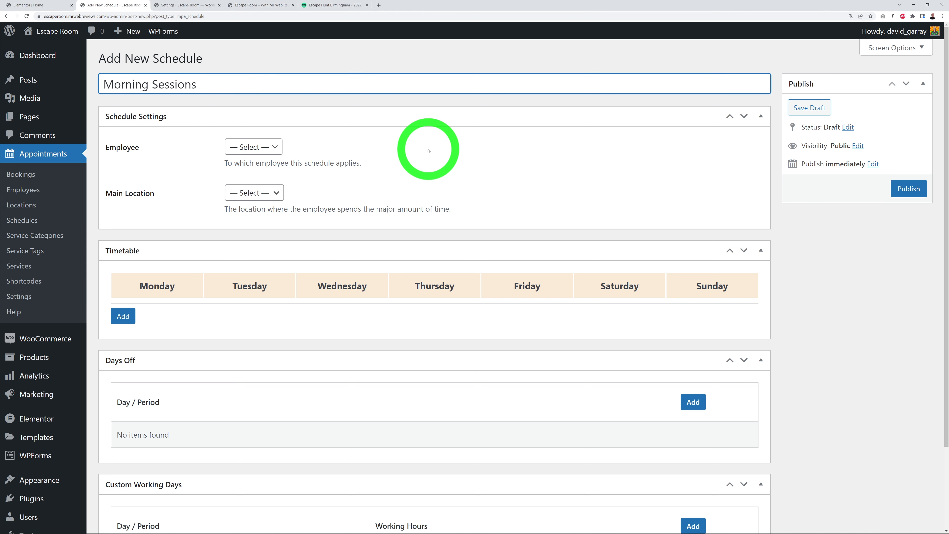
left_click(280, 151)
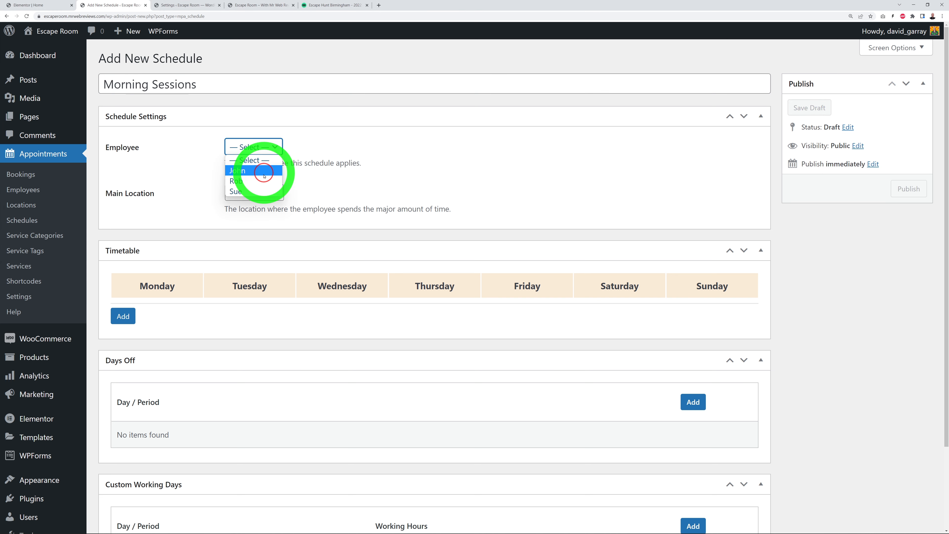
left_click(264, 173)
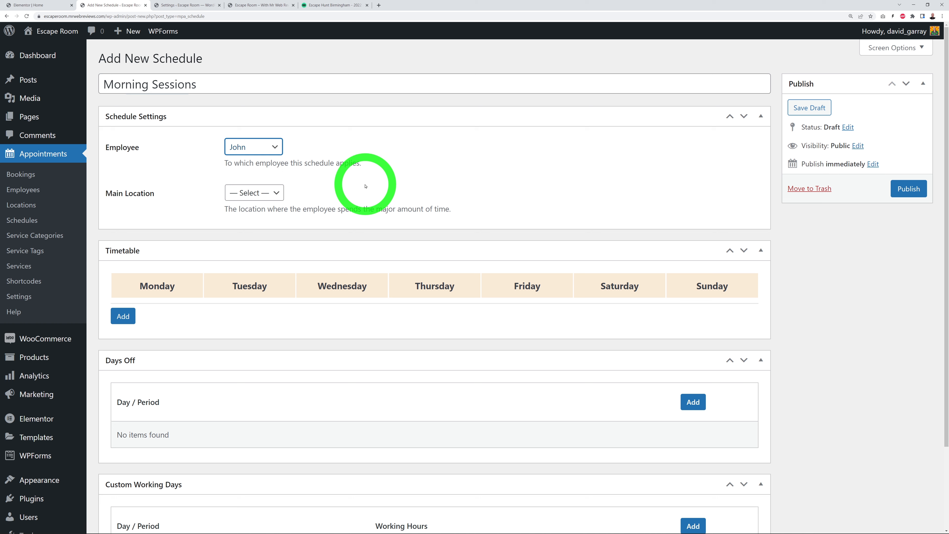
left_click(258, 193)
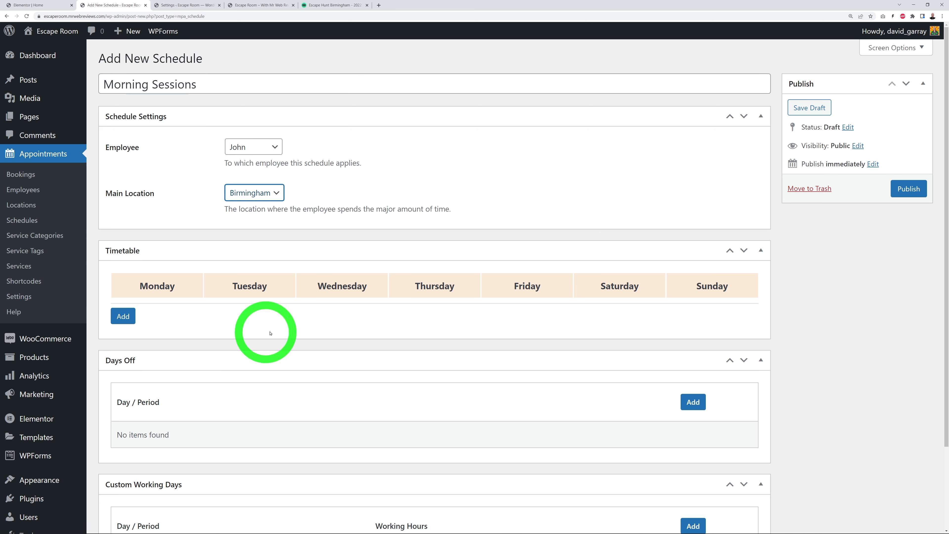
Add a Monday timetable entry with working hours from 9:00 am to 1:00 pm at Birmingham.
left_click(124, 317)
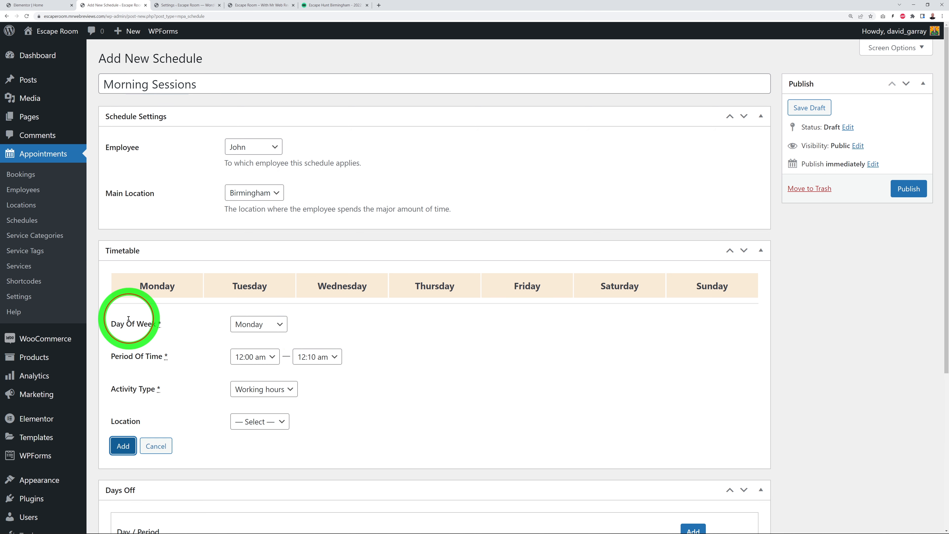
scroll(440, 336, "down", 3)
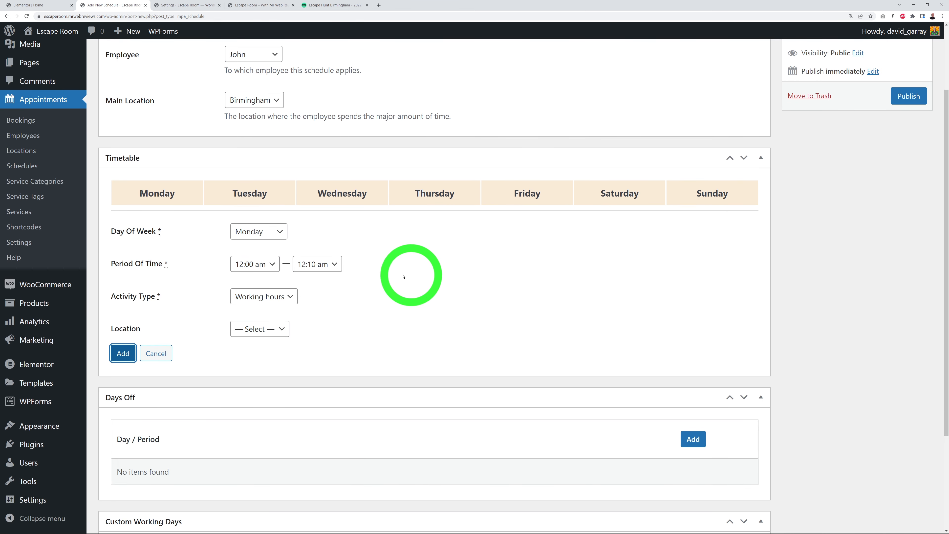
left_click(269, 264)
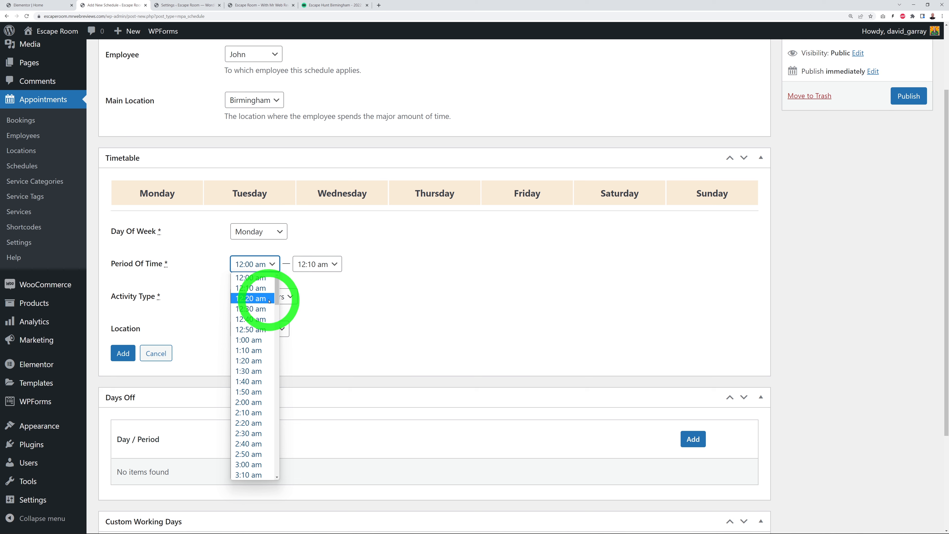
scroll(263, 382, "down", 3)
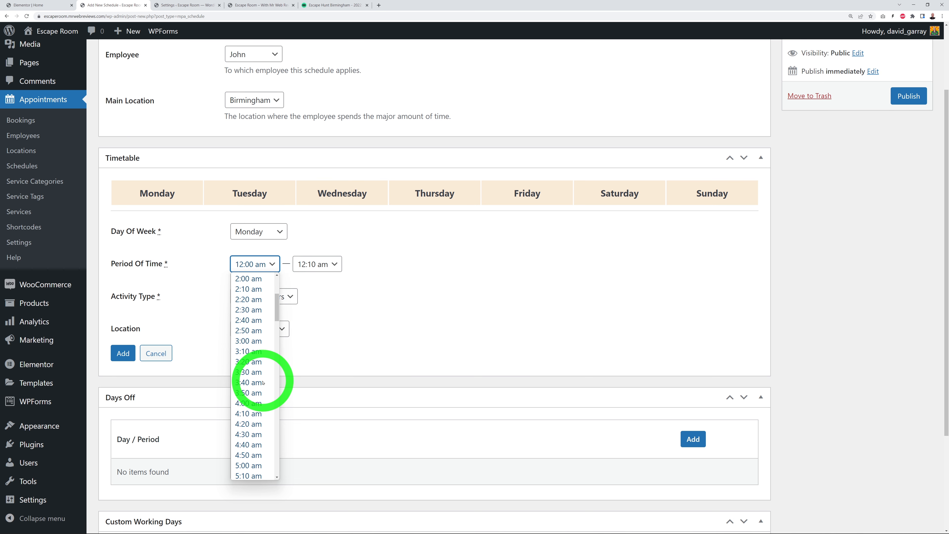
scroll(263, 382, "down", 5)
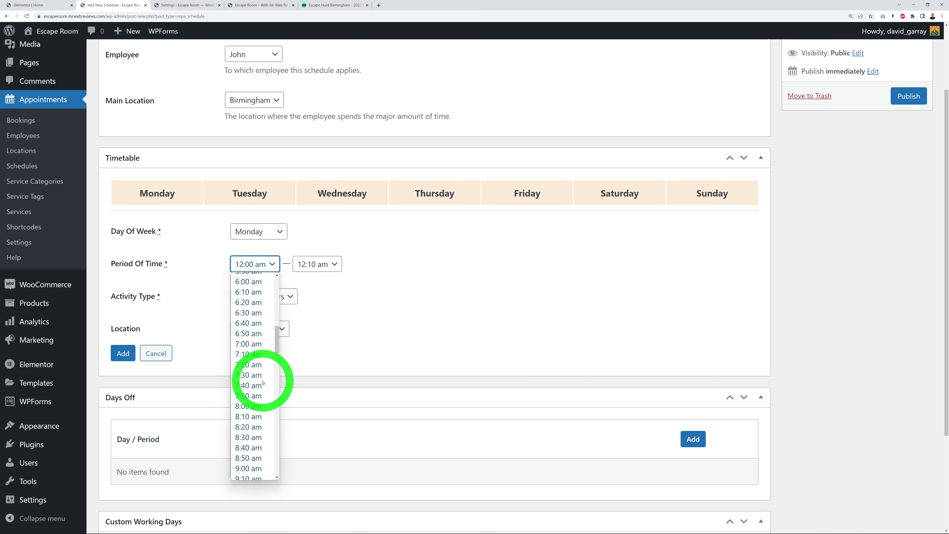
left_click(260, 410)
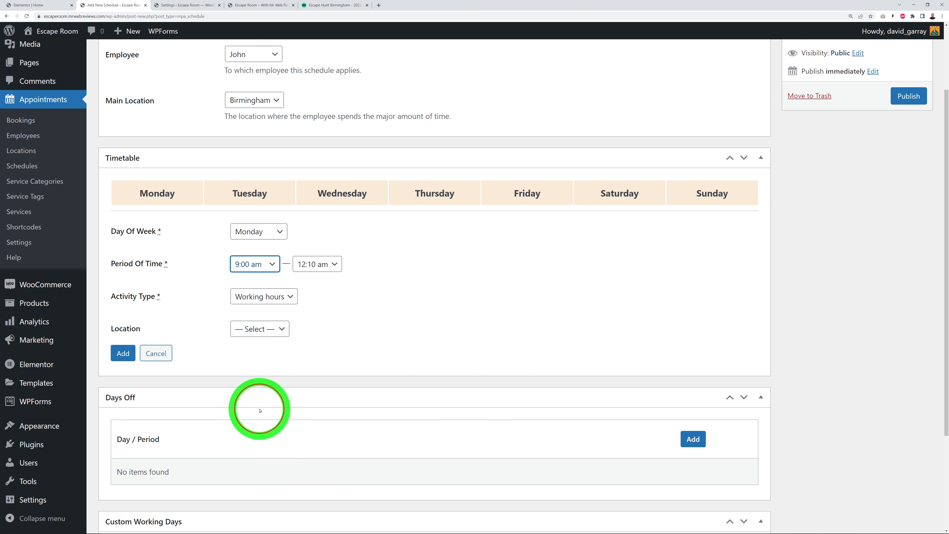
left_click(337, 266)
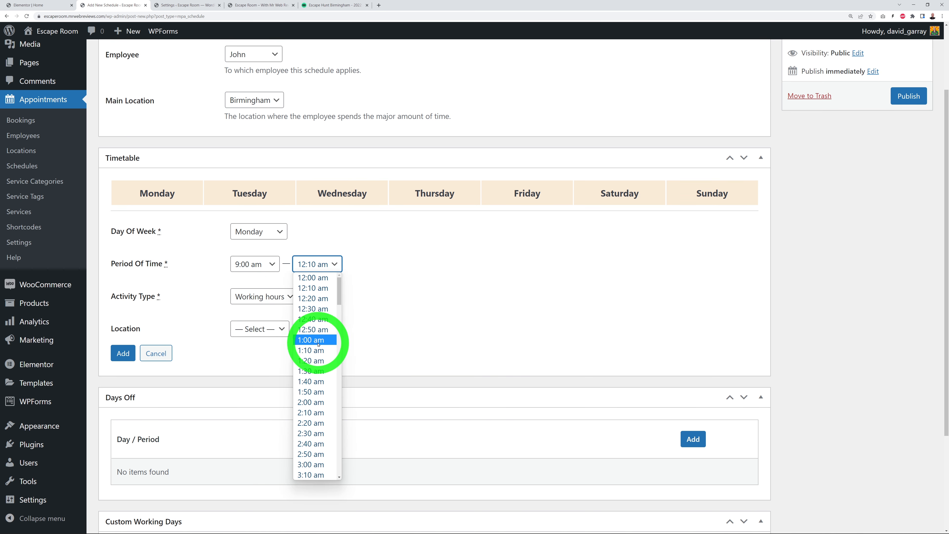
scroll(324, 339, "down", 15)
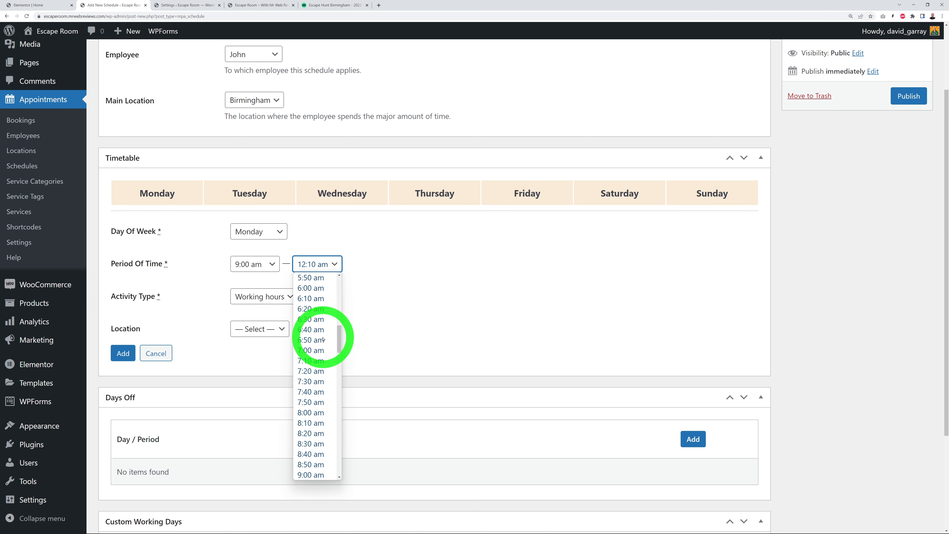
scroll(323, 339, "down", 5)
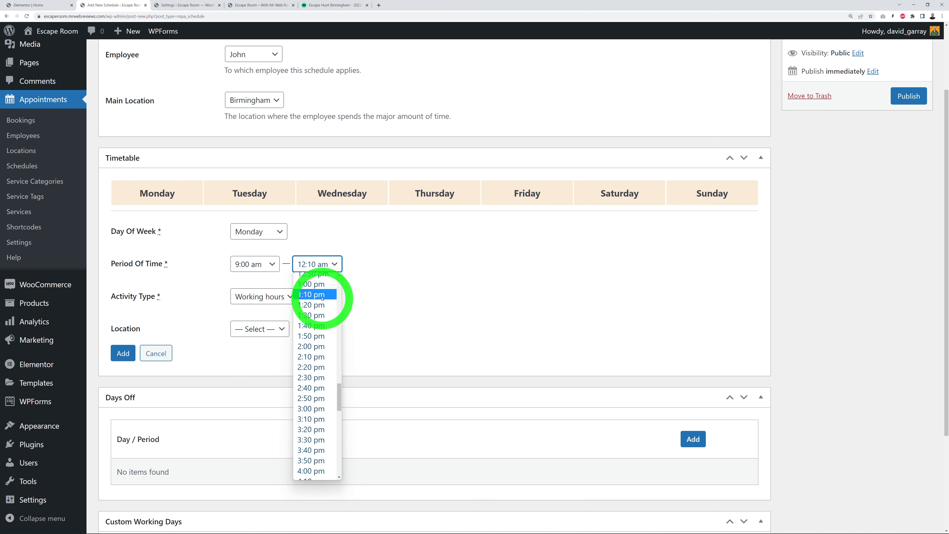
left_click(315, 278)
left_click(393, 271)
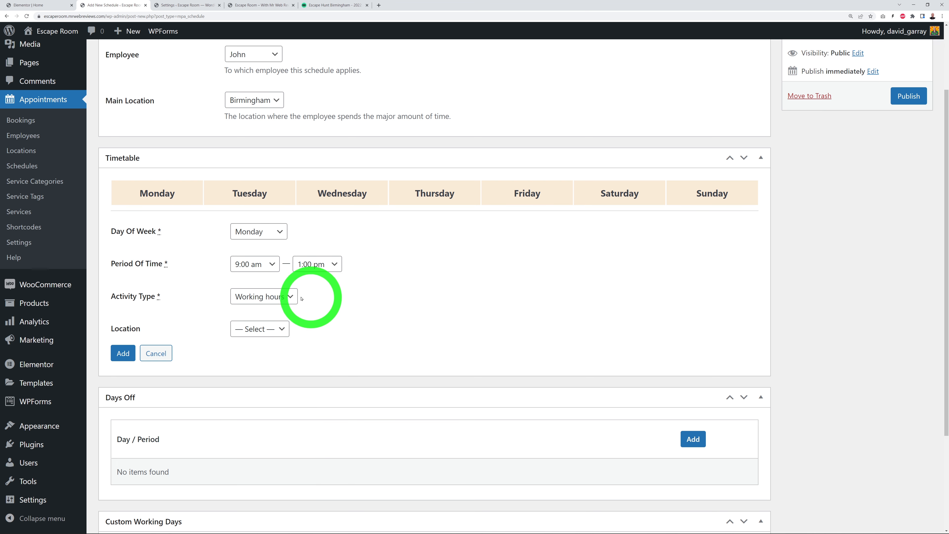
left_click(279, 330)
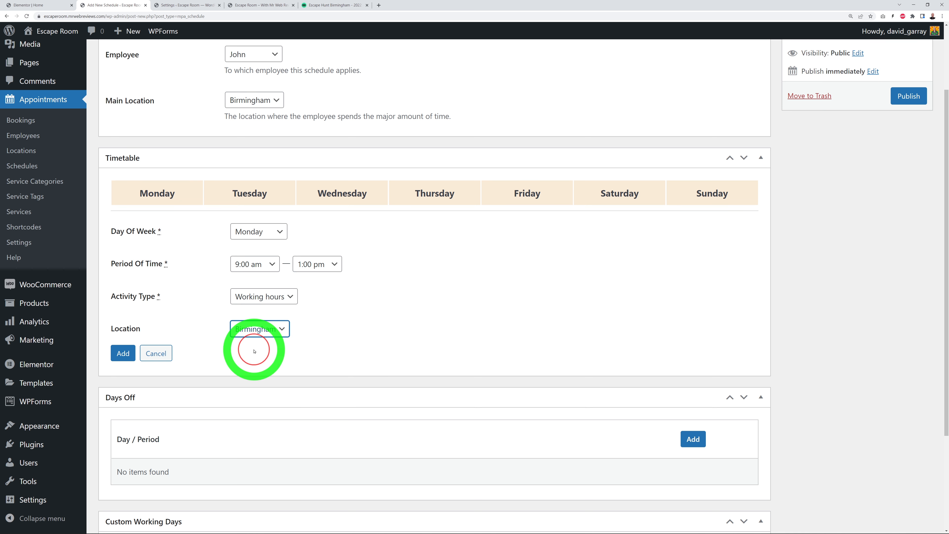
left_click(123, 353)
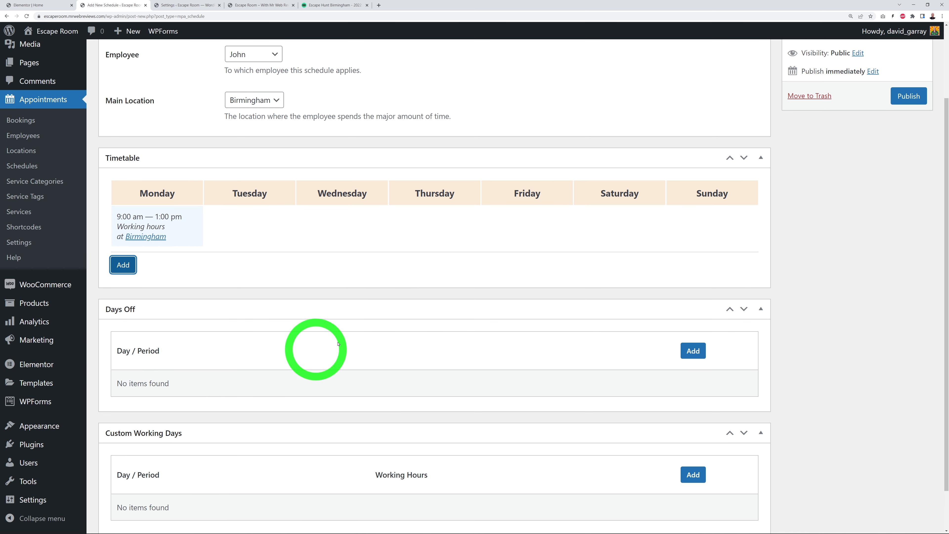
Add the same 9:00 am to 1:00 pm Birmingham working hours to the timetable for Tuesday and Wednesday.
left_click(123, 265)
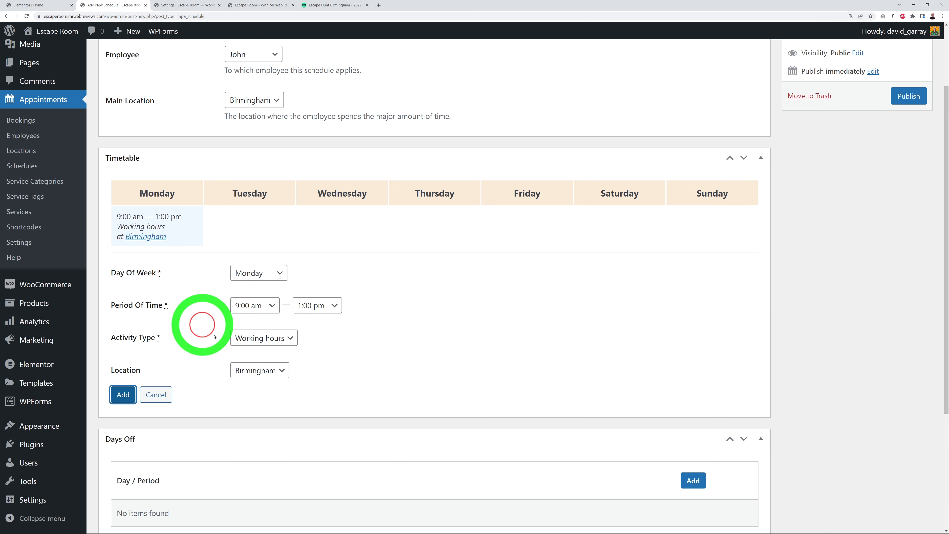
left_click(259, 272)
left_click(259, 296)
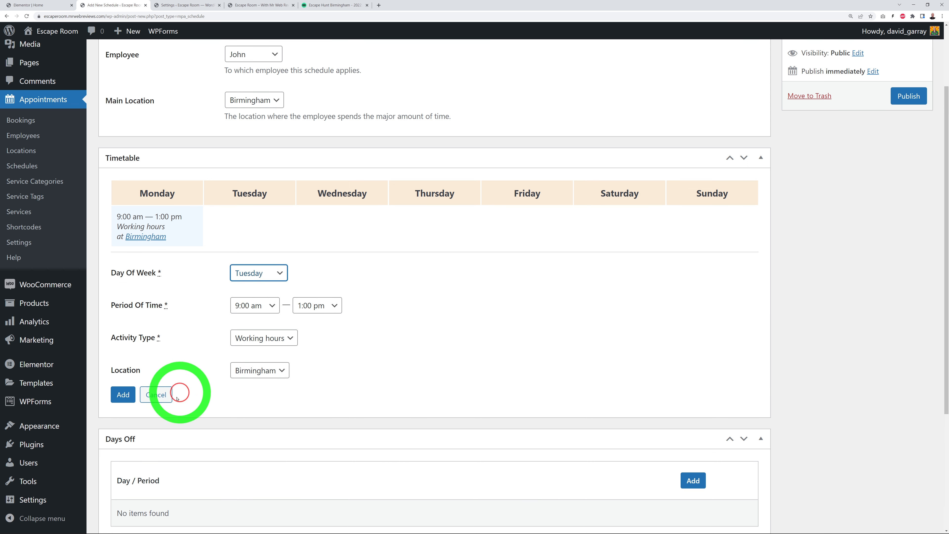
left_click(123, 394)
left_click(121, 264)
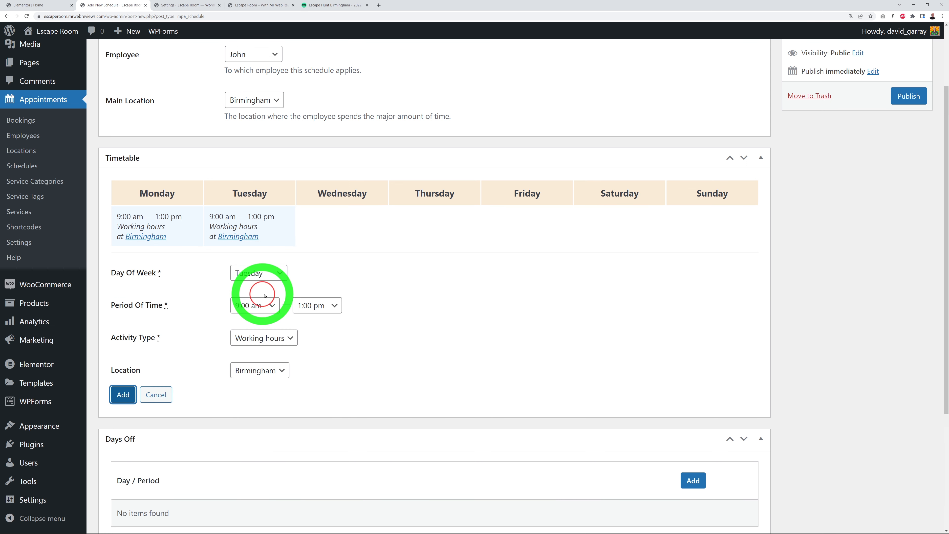
left_click(259, 272)
left_click(259, 307)
left_click(131, 392)
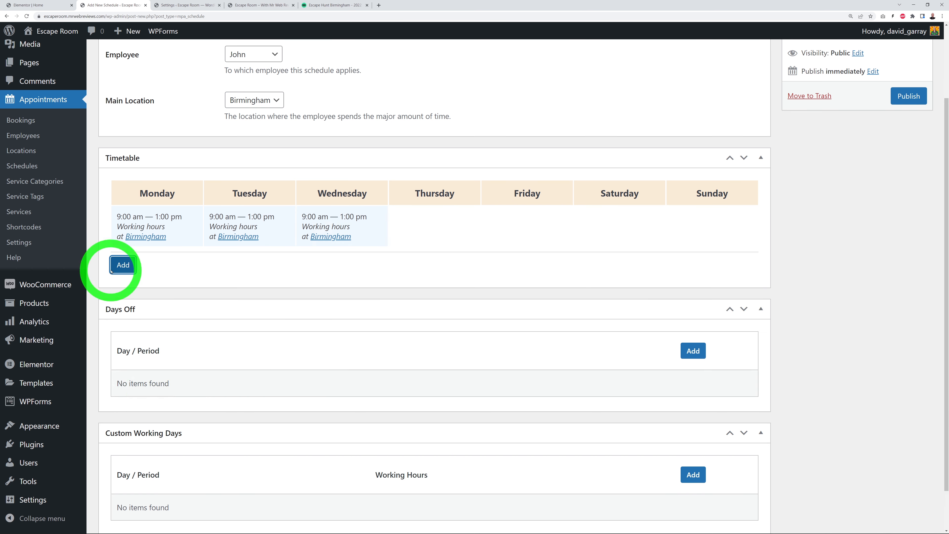
Fill the timetable for Thursday through Sunday with working hours from 9:00 am to 1:00 pm at Birmingham.
left_click(120, 267)
left_click(125, 394)
left_click(122, 267)
left_click(125, 395)
left_click(125, 268)
left_click(125, 394)
left_click(120, 270)
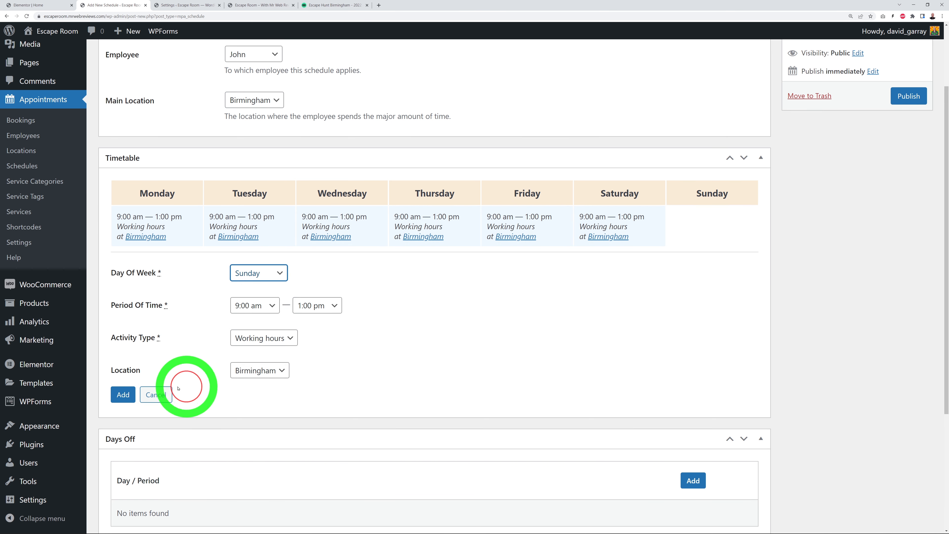
left_click(122, 394)
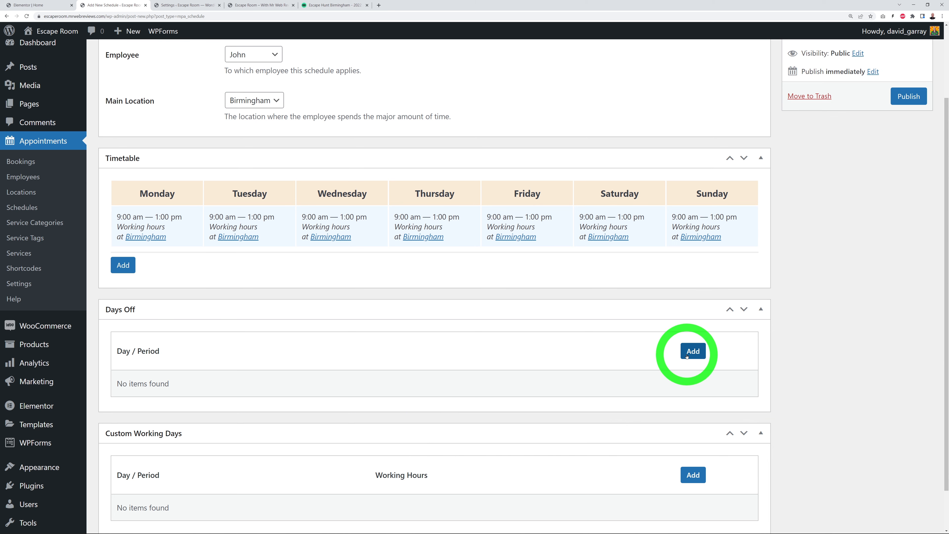
Add March 1, 2022 as a day off in the Morning Sessions schedule.
left_click(688, 355)
scroll(566, 392, "down", 3)
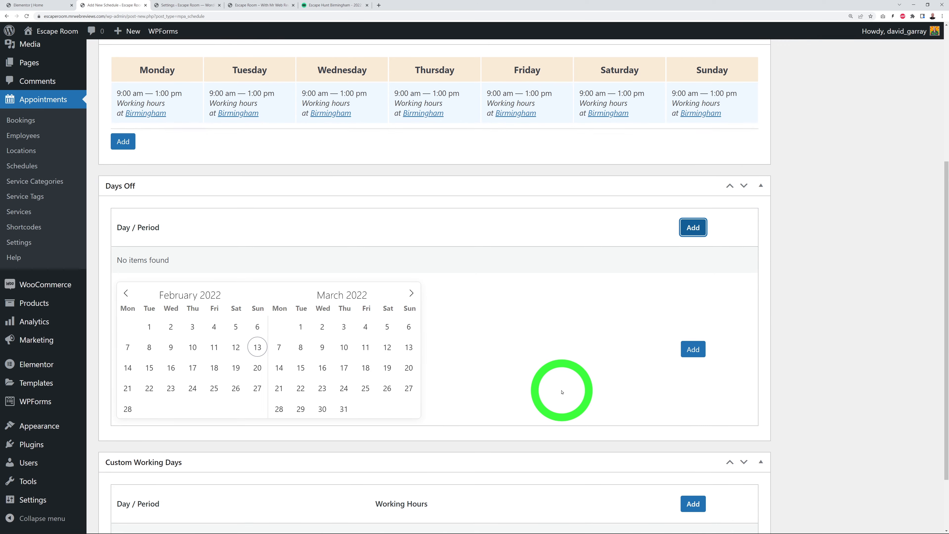
left_click(300, 332)
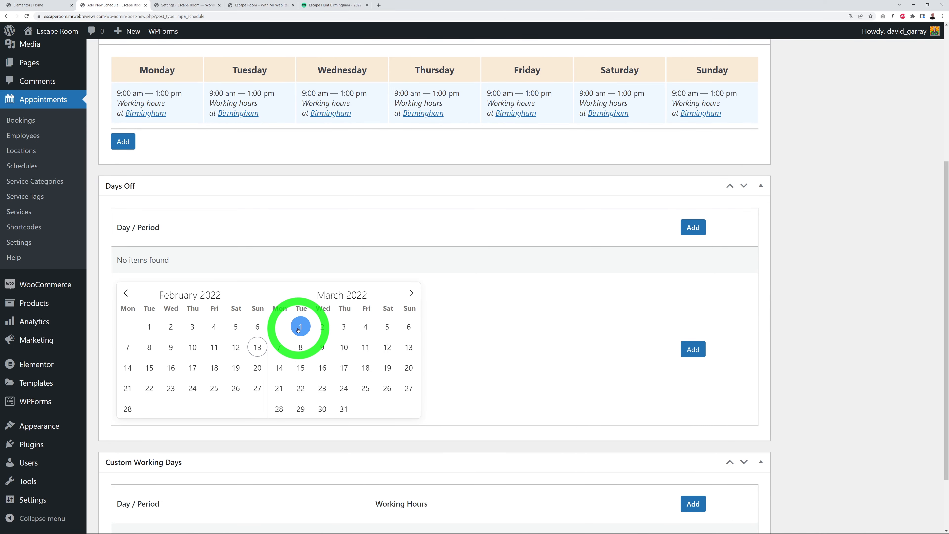
left_click(298, 328)
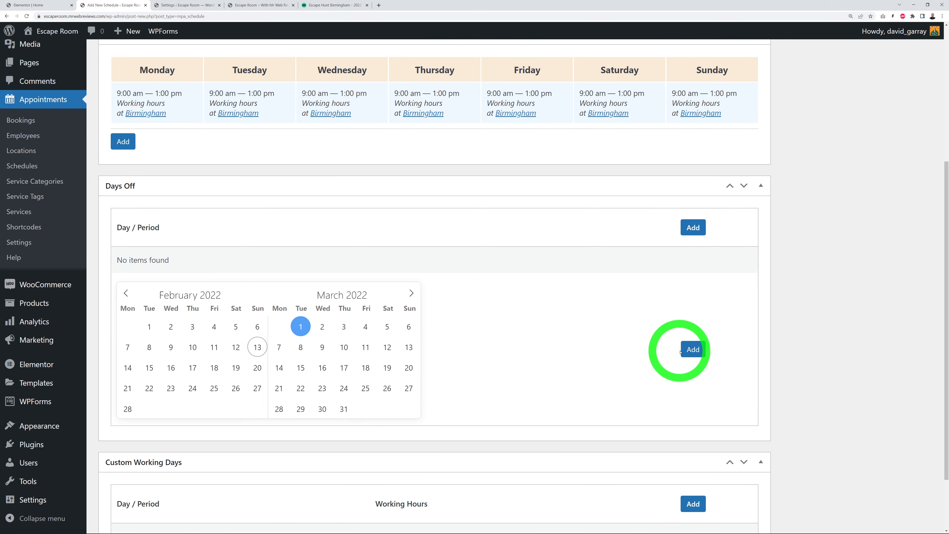
left_click(693, 348)
Add the period May 7 to May 8, 2022 to the schedule's days off.
left_click(693, 296)
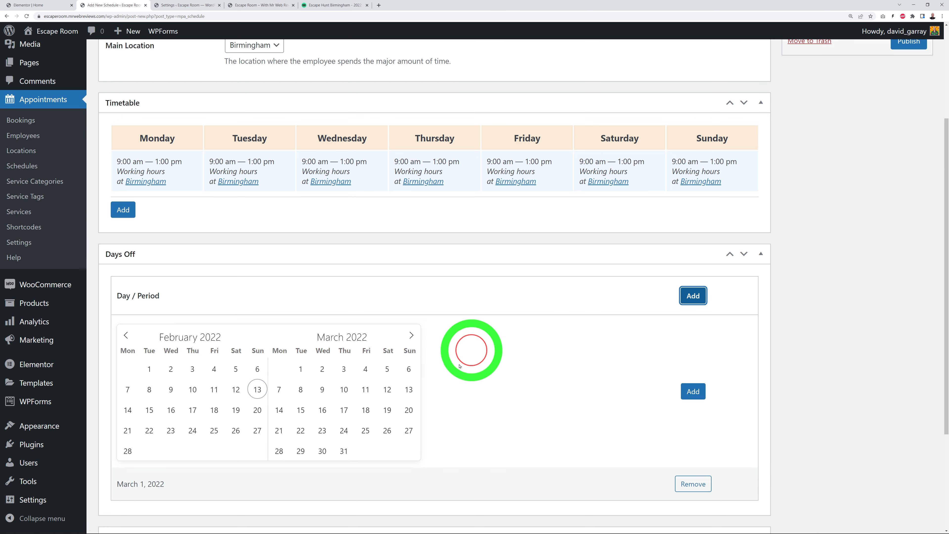
left_click(411, 335)
left_click(411, 335)
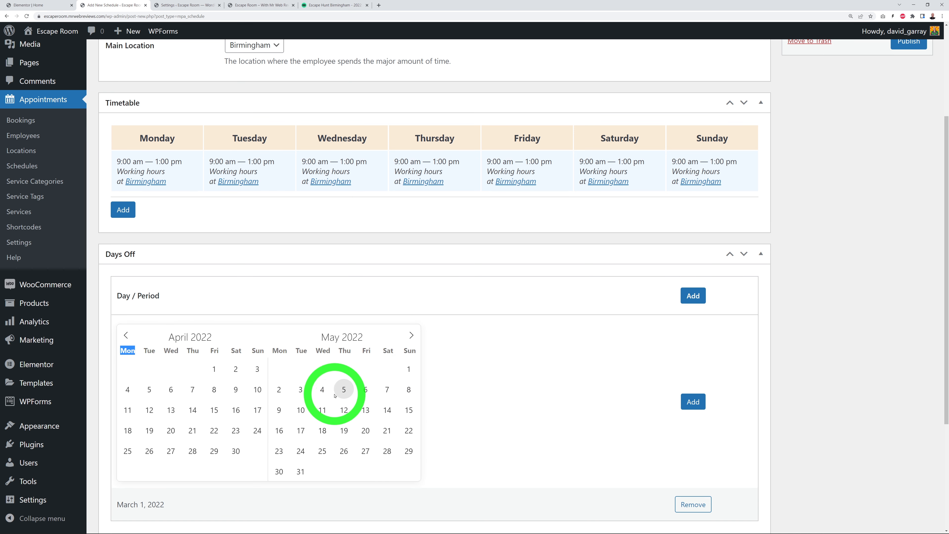
left_click(382, 392)
left_click(406, 392)
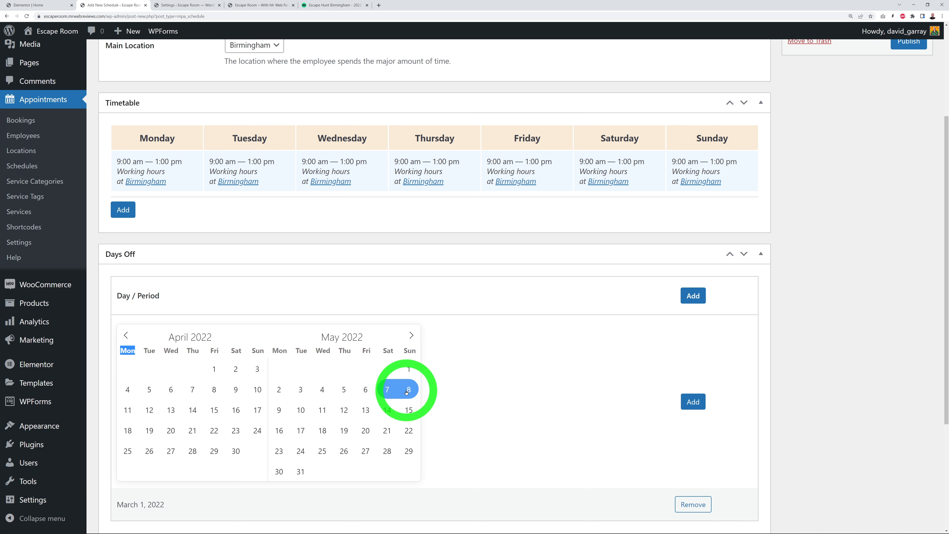
left_click(686, 403)
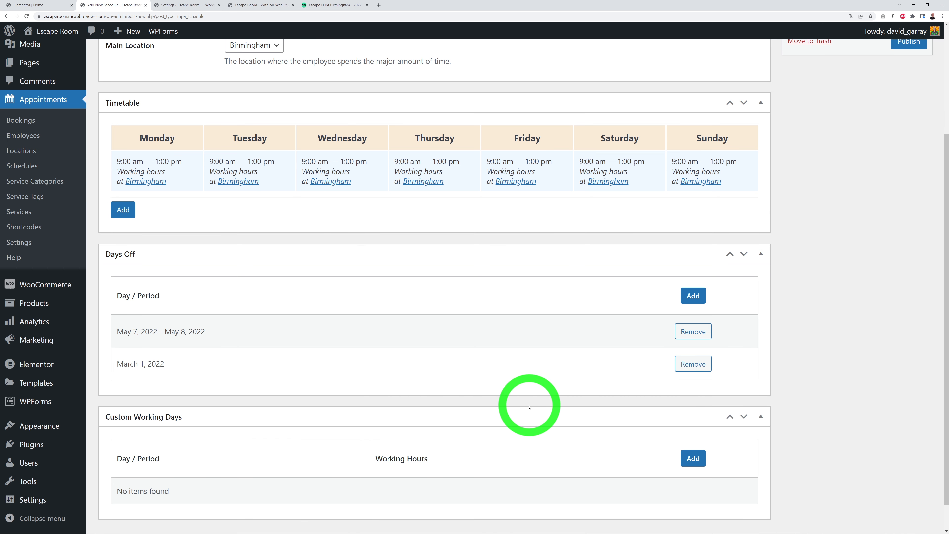
Publish the Morning Sessions schedule and return to the list of schedules.
scroll(530, 407, "up", 4)
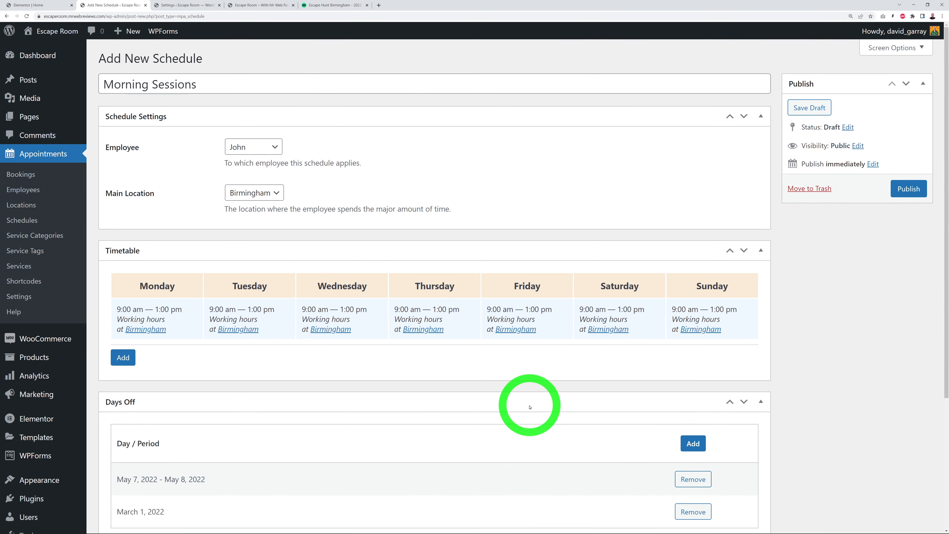
left_click(907, 188)
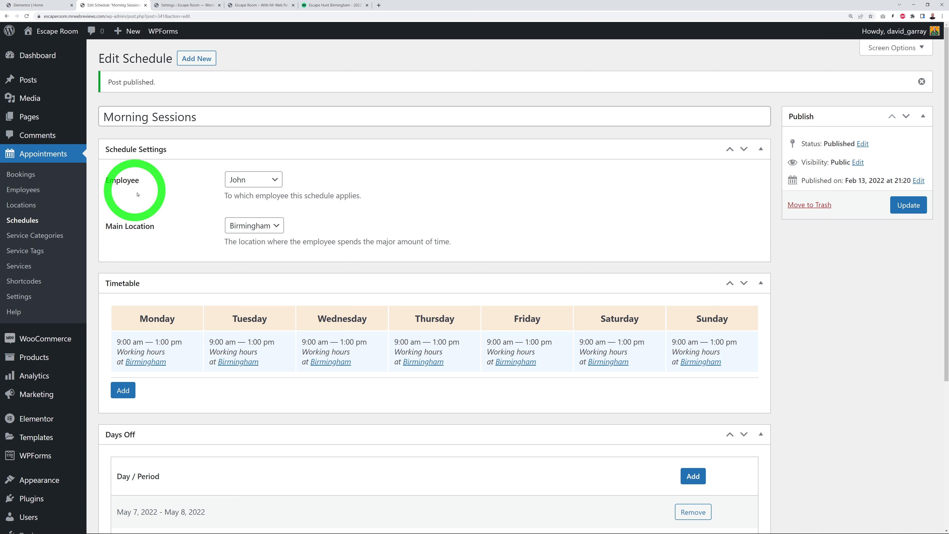
left_click(22, 220)
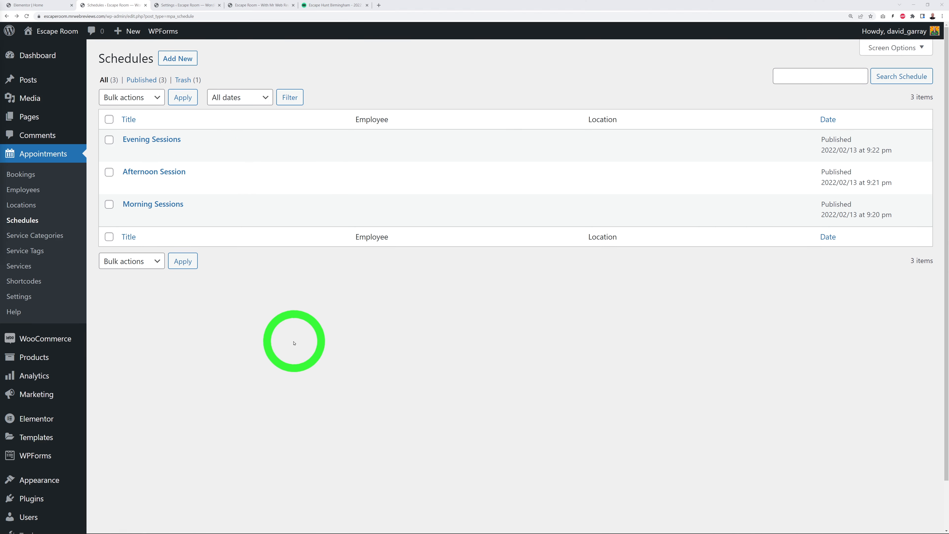
Start a new appointment form shortcode titled Booking Form, with the service category, location and employee items shown.
left_click(32, 283)
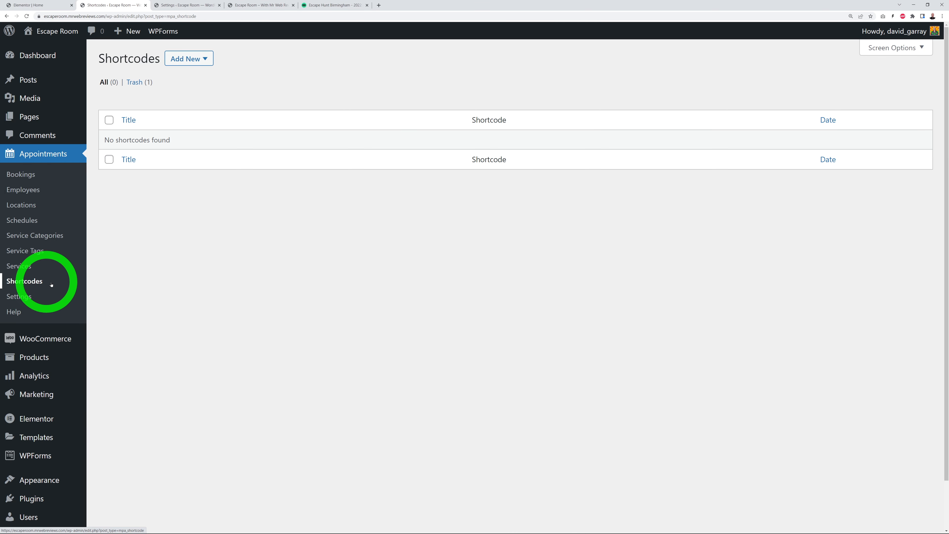
left_click(191, 61)
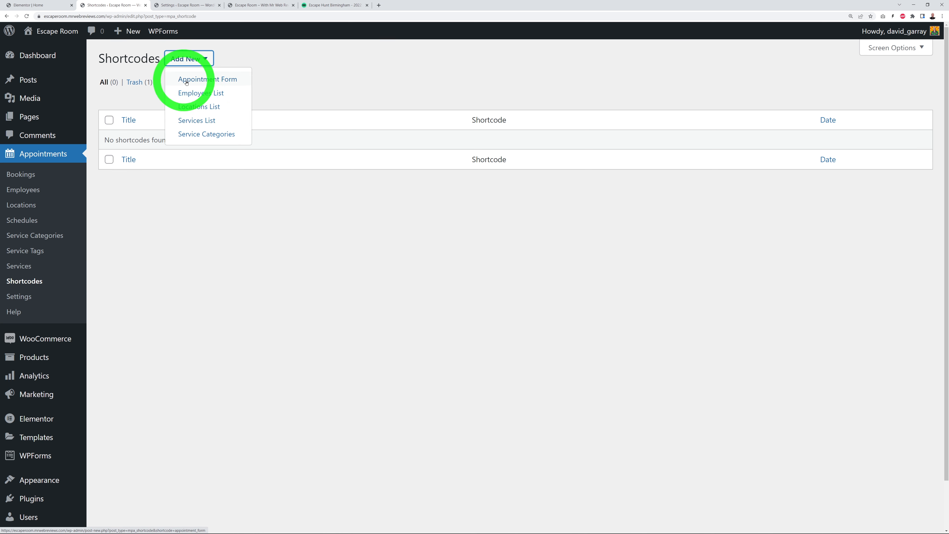
left_click(226, 81)
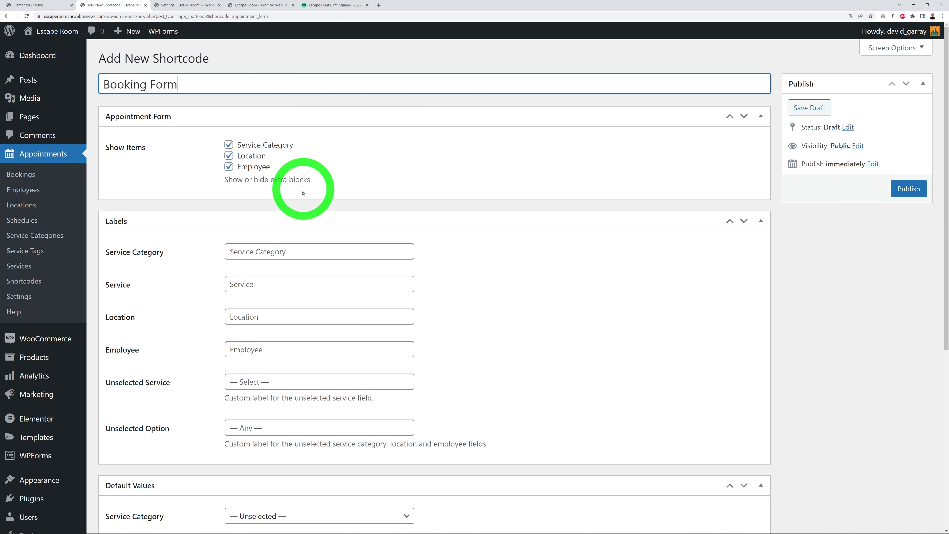
left_click(229, 166)
left_click(229, 166)
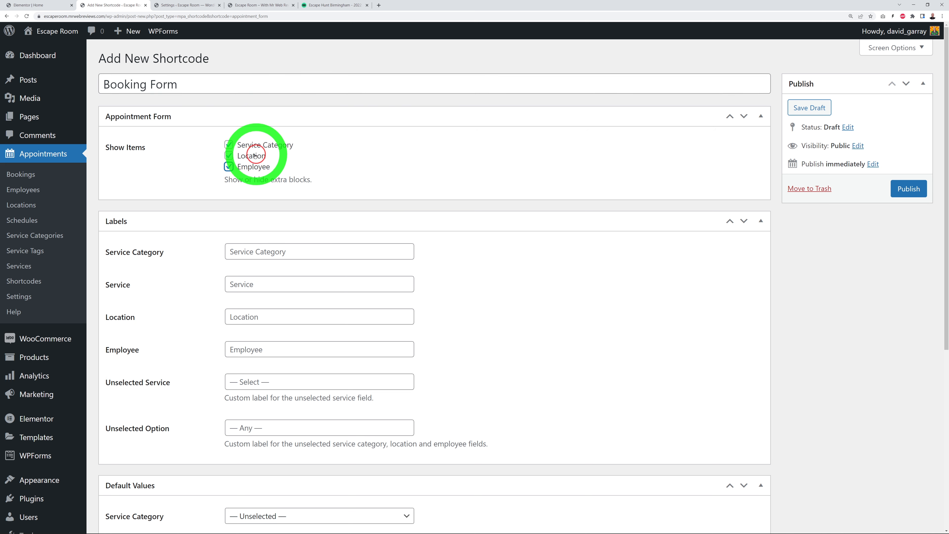
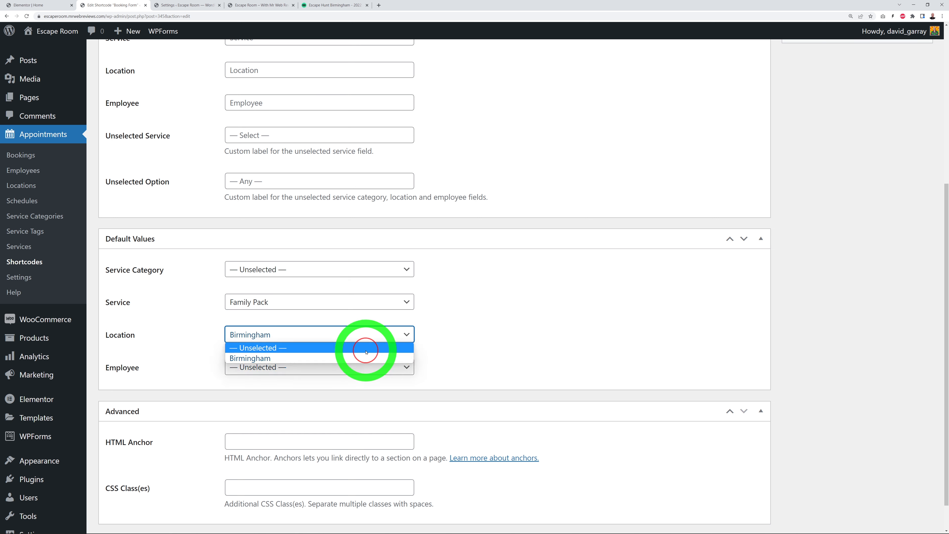
Set the Booking Form shortcode's default location and service to Unselected and update it.
left_click(390, 345)
left_click(395, 303)
left_click(398, 317)
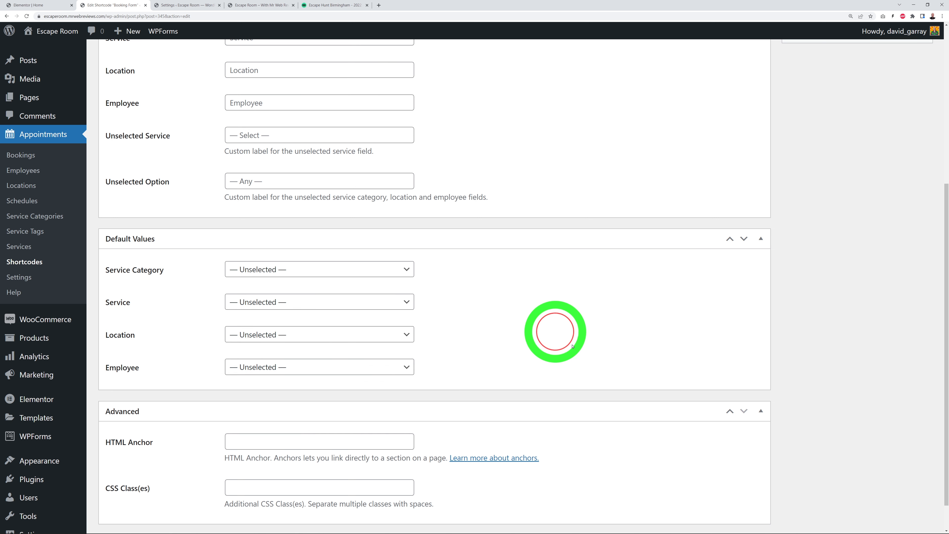
scroll(616, 387, "up", 6)
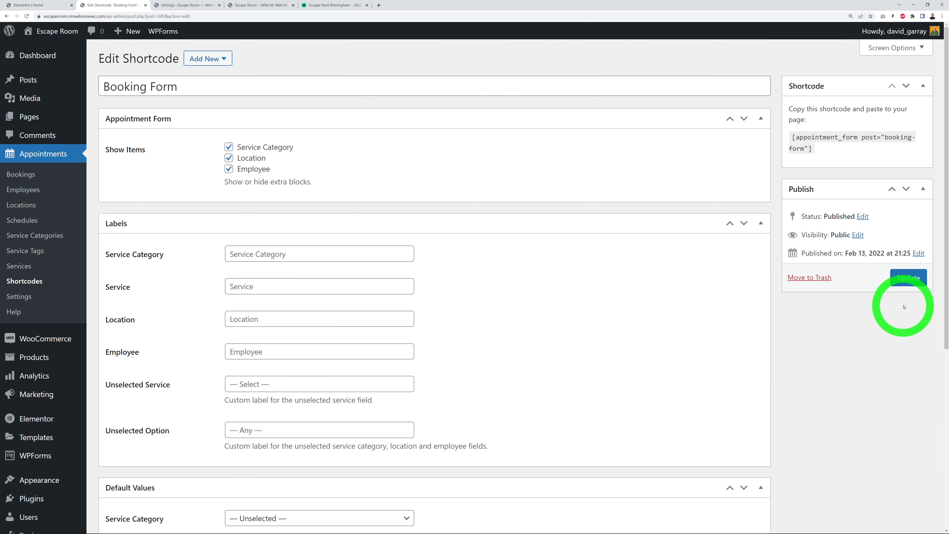
left_click(908, 277)
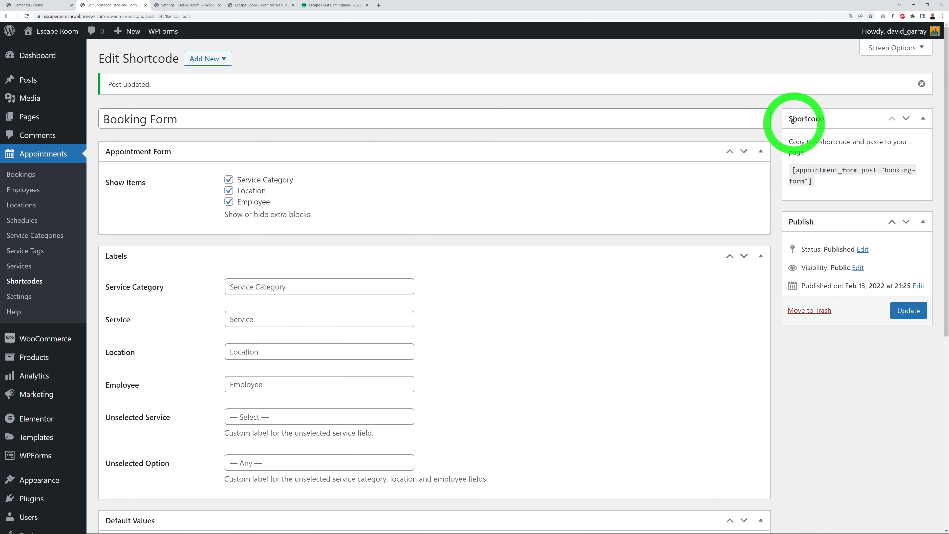
Copy the Booking Form shortcode, then create and publish a new page titled Booking Form.
left_click_drag(791, 171, 835, 206)
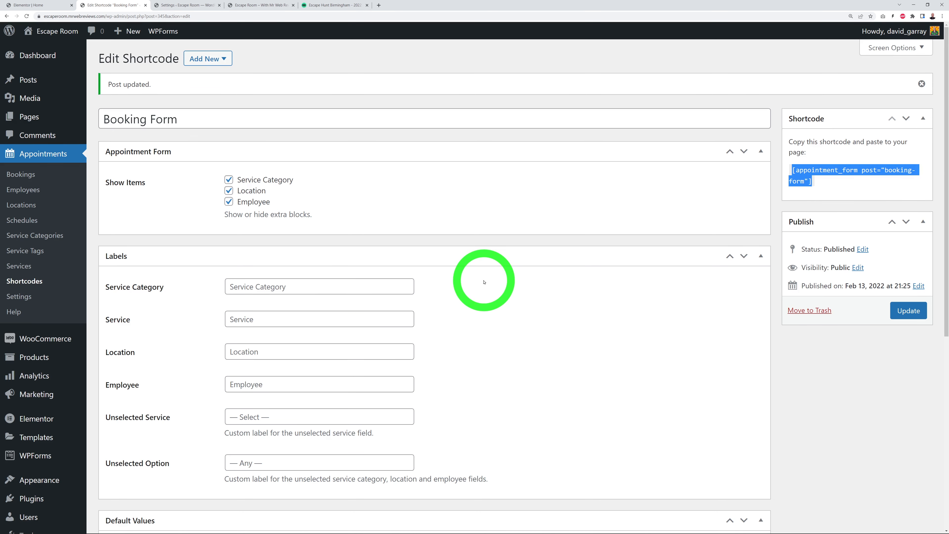
left_click(34, 123)
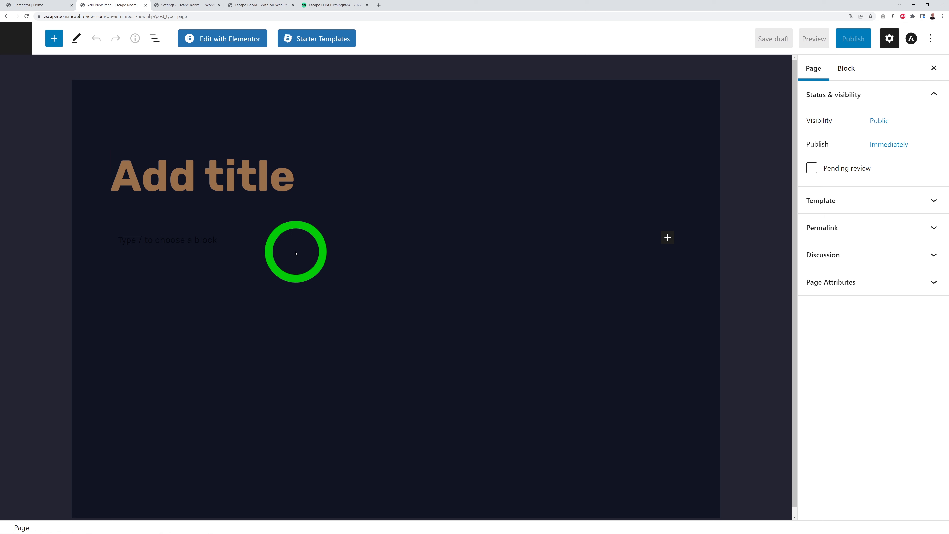
type("Booking Form")
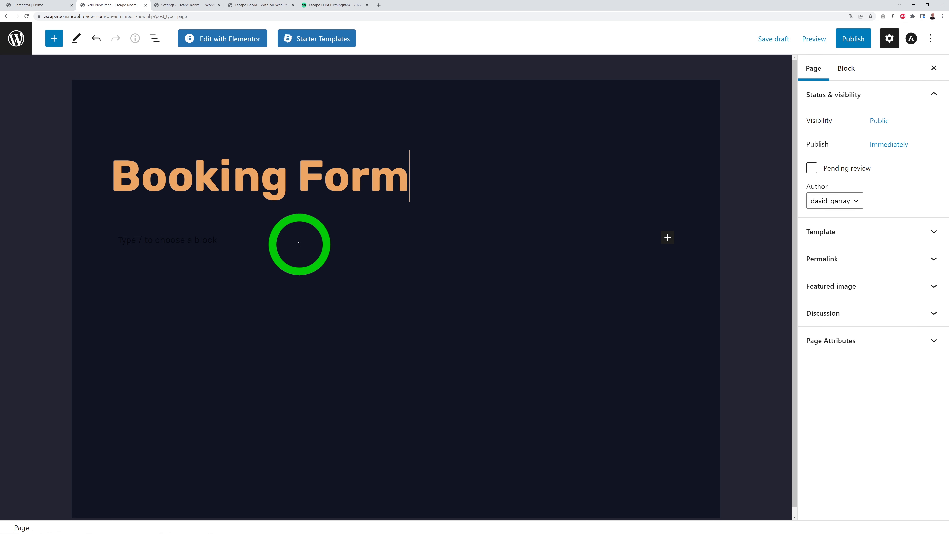
left_click(853, 39)
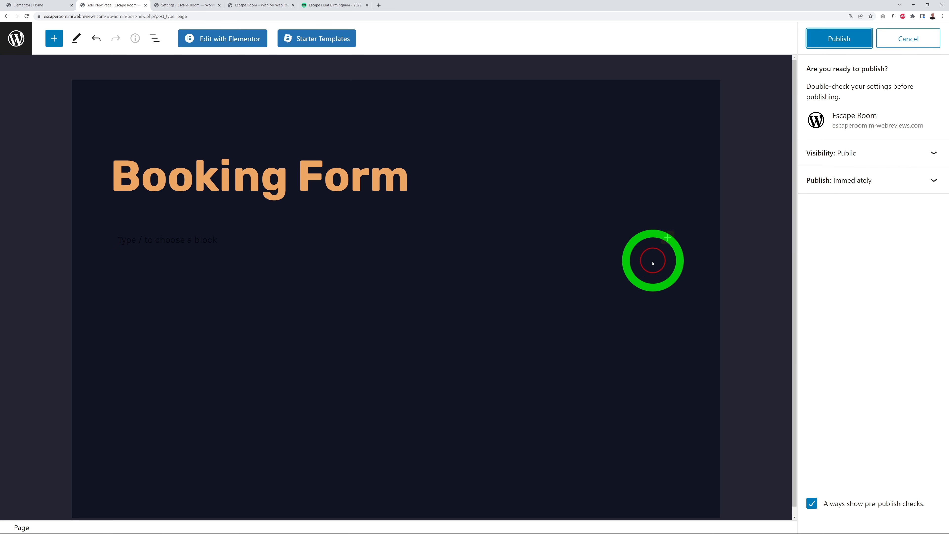
left_click(838, 39)
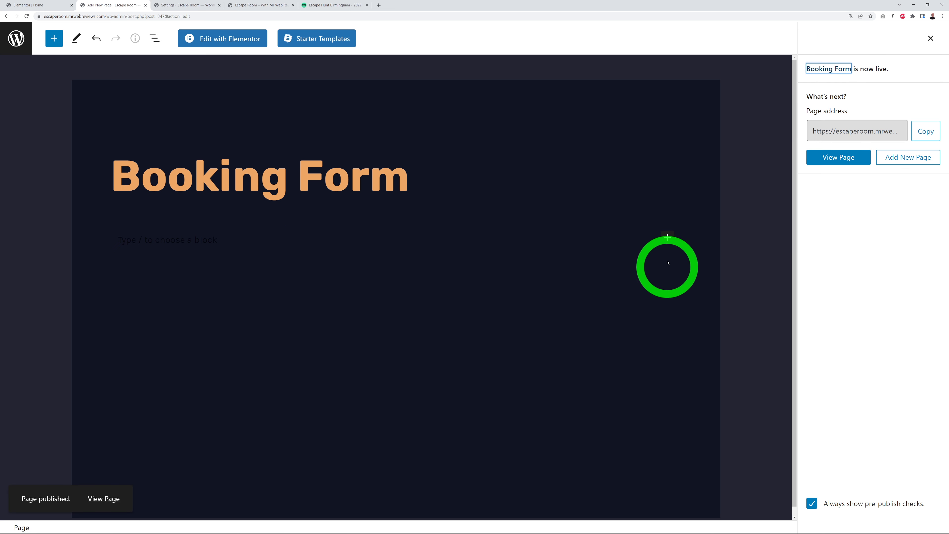
Open the Booking Form page in Elementor and place a Shortcode widget in its empty section.
left_click(233, 43)
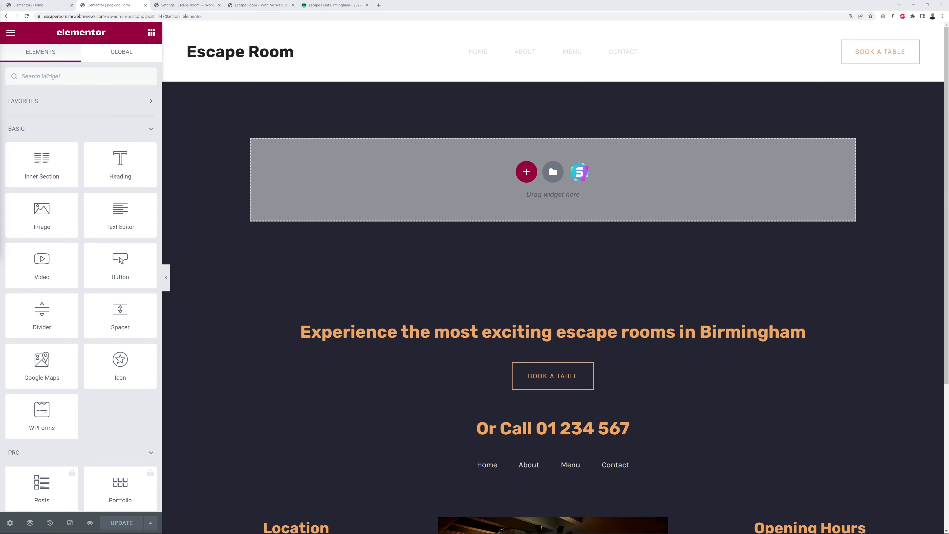
left_click(79, 77)
type("short")
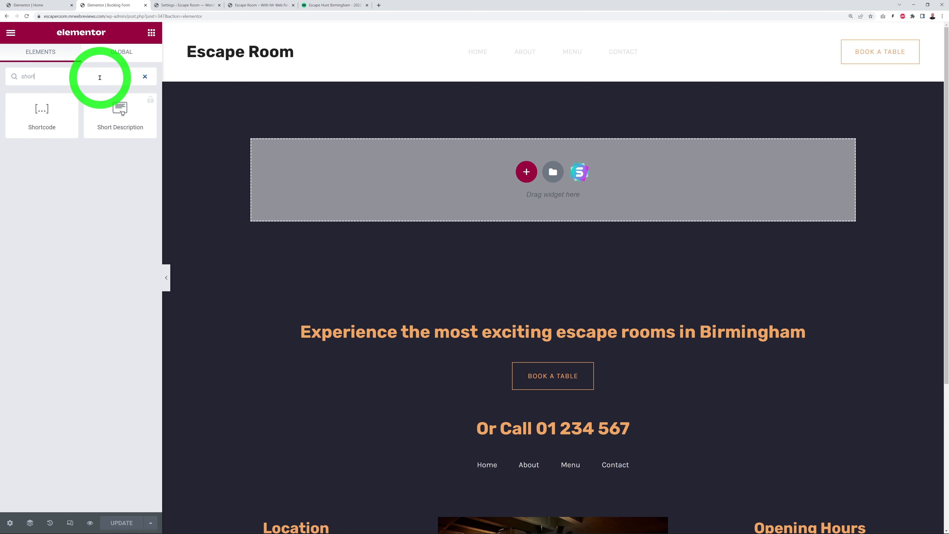
left_click_drag(66, 122, 496, 163)
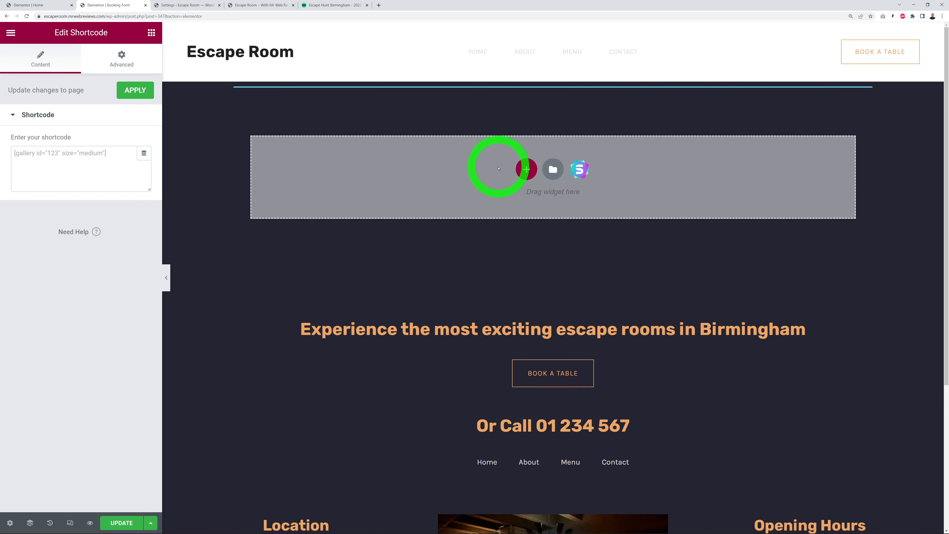
Enter [appointment_form post="booking-form"] as the widget's shortcode, apply it and update the page.
left_click(113, 155)
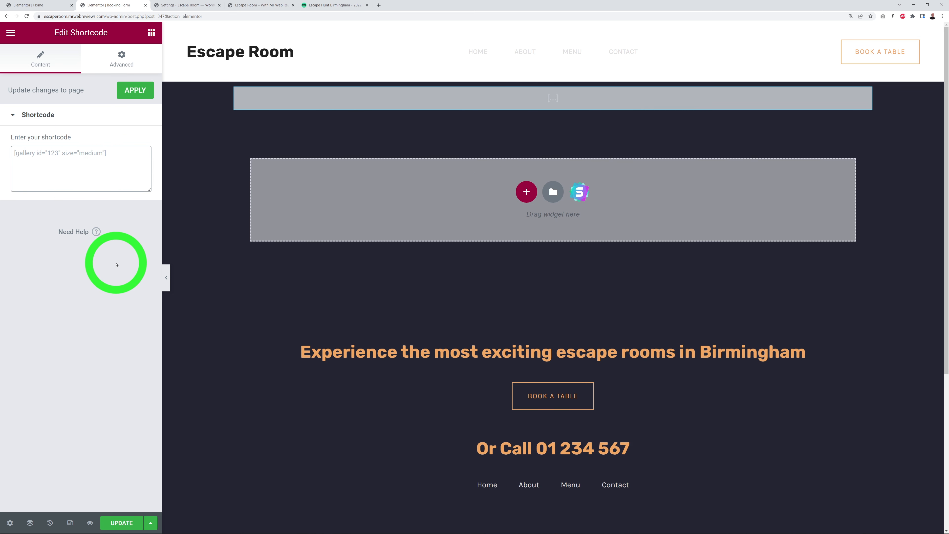
type("[appointment_form post=\"booking-form\"]")
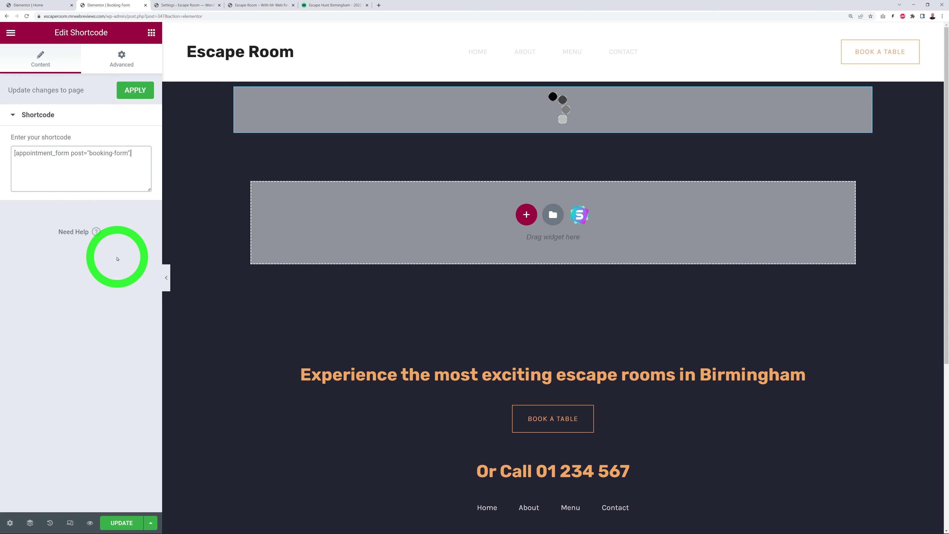
left_click(130, 93)
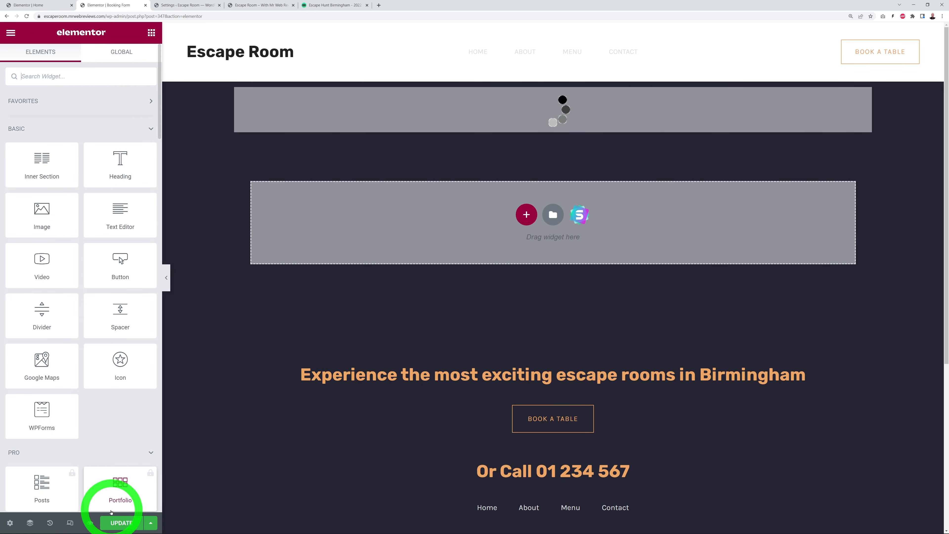
left_click(120, 523)
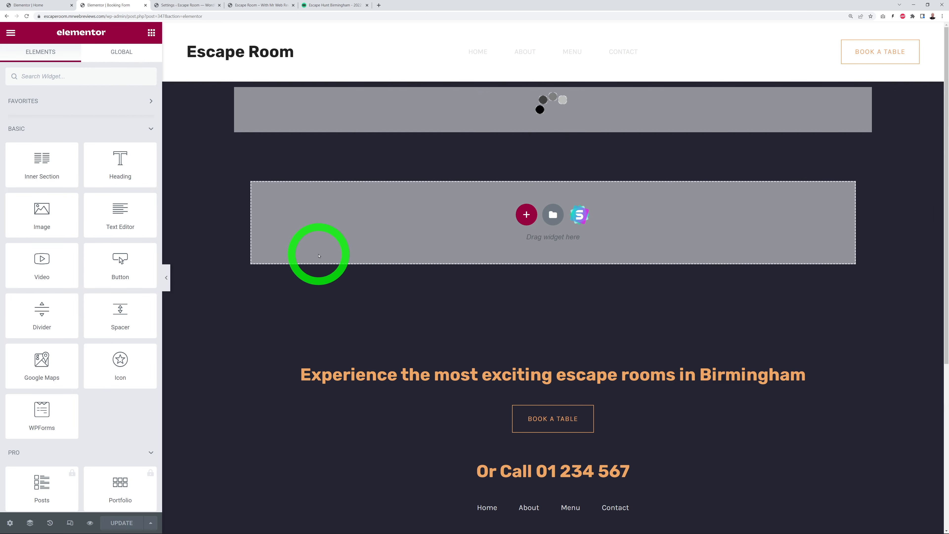
Unlink the Shortcode widget's margins, set its top and bottom margins to 50 px, and return to the widget list.
left_click(864, 98)
left_click(121, 65)
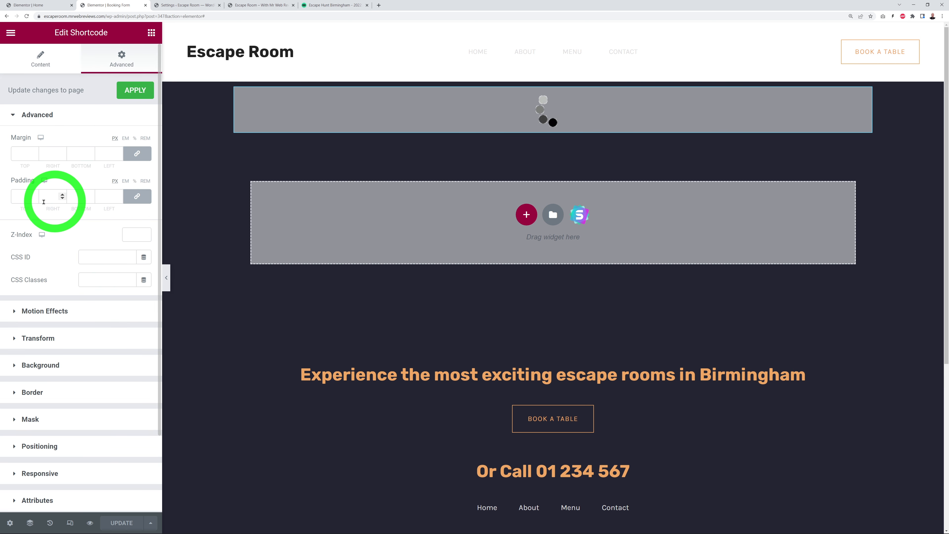
left_click(138, 155)
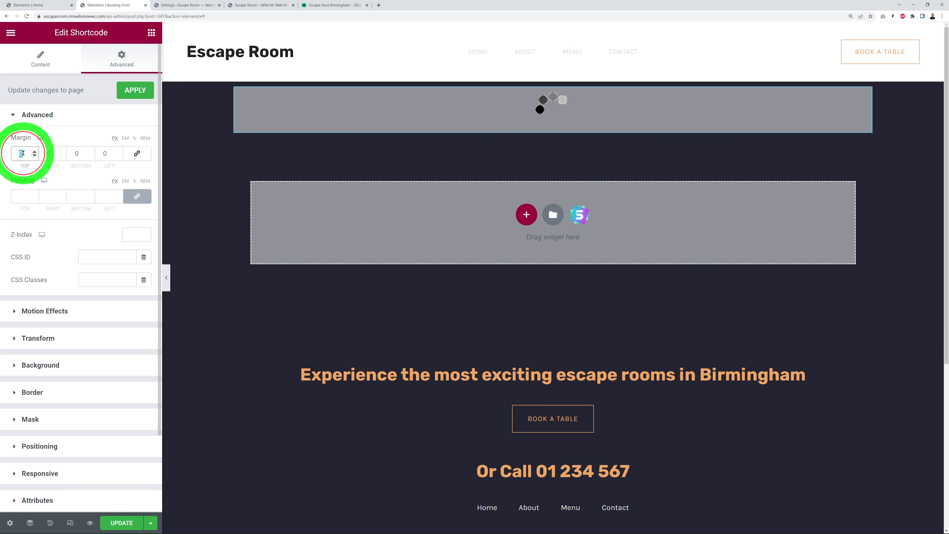
type("50")
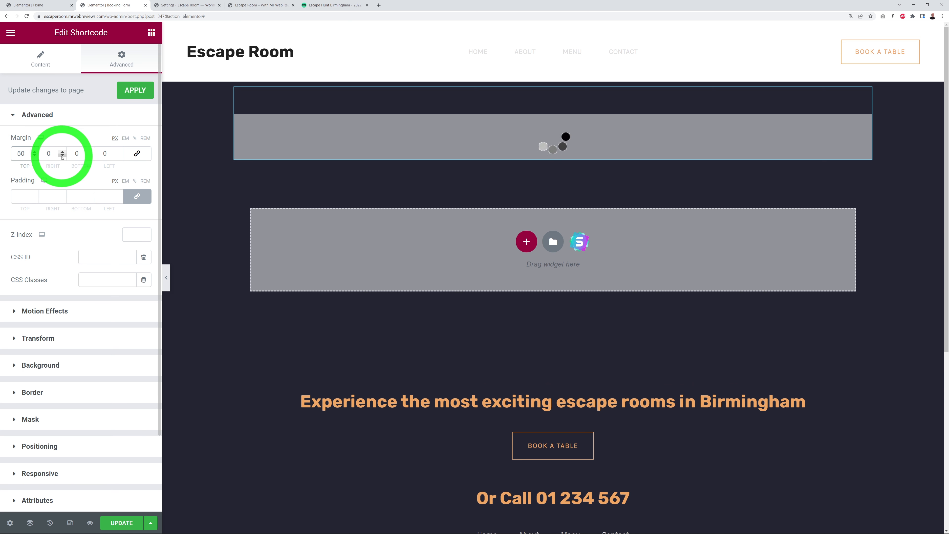
left_click(75, 153)
type("50")
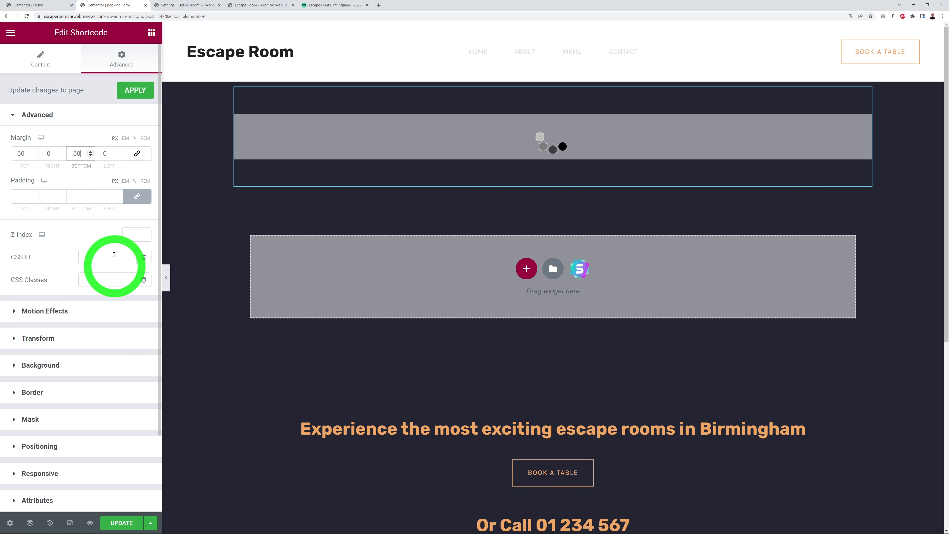
left_click(152, 34)
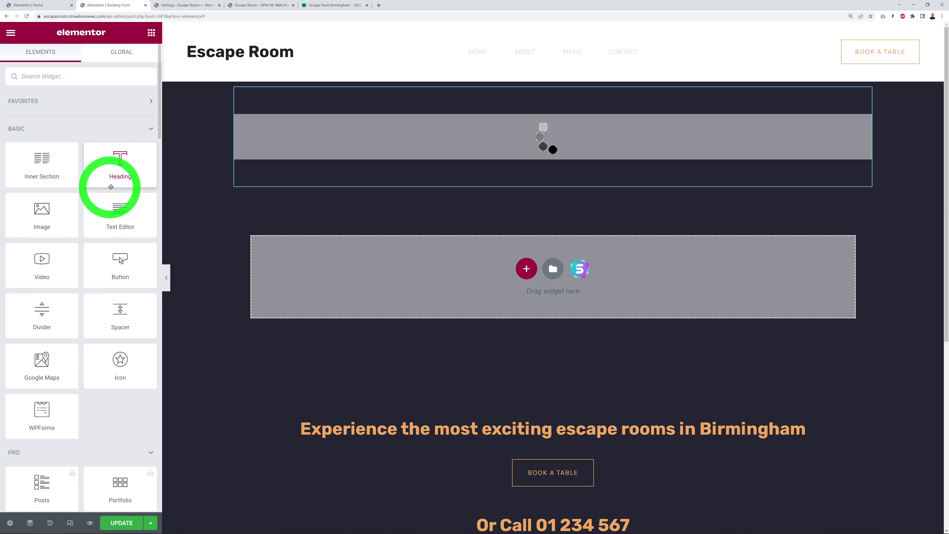
Place Heading and Text Editor widgets above the booking shortcode and replace the placeholder paragraph with the "Packed with excitement, you and your teammates" text.
left_click_drag(120, 174, 285, 94)
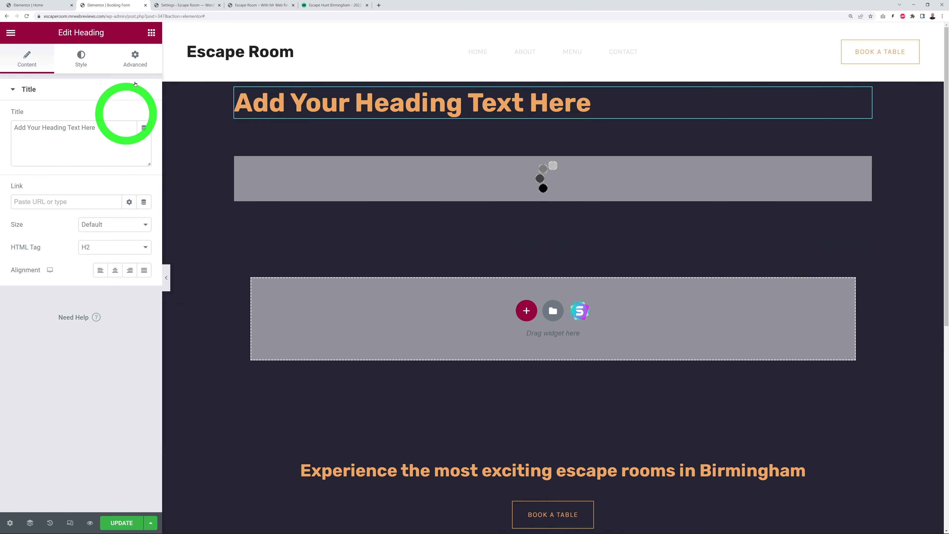
left_click(151, 33)
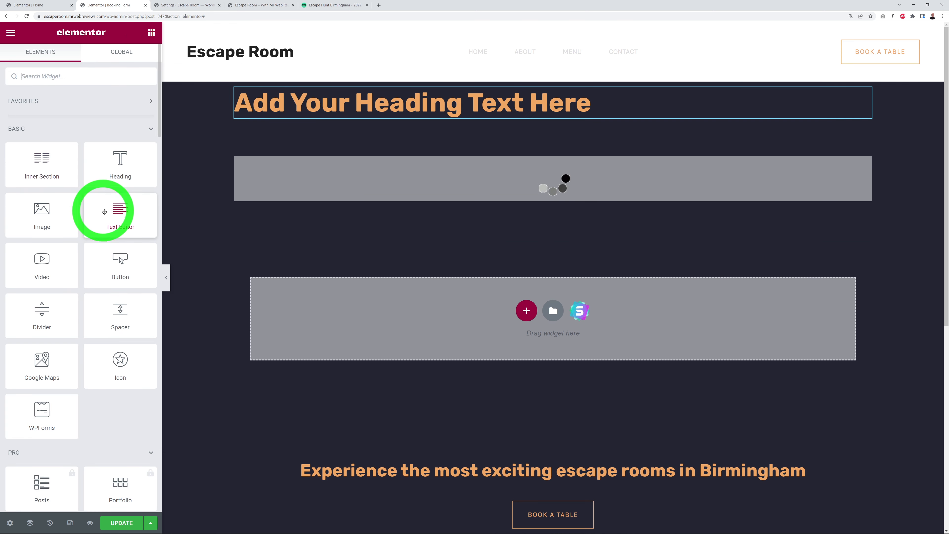
left_click_drag(106, 212, 398, 133)
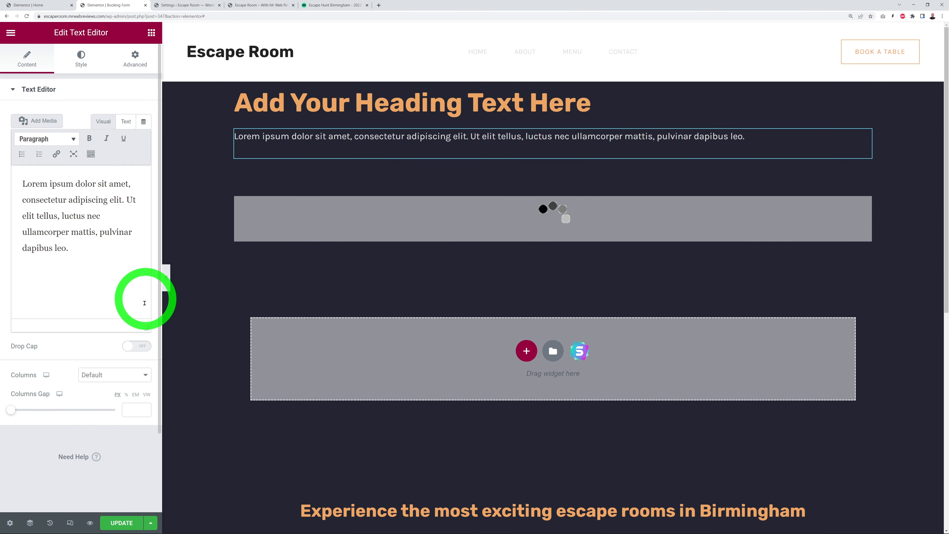
left_click_drag(101, 261, 21, 185)
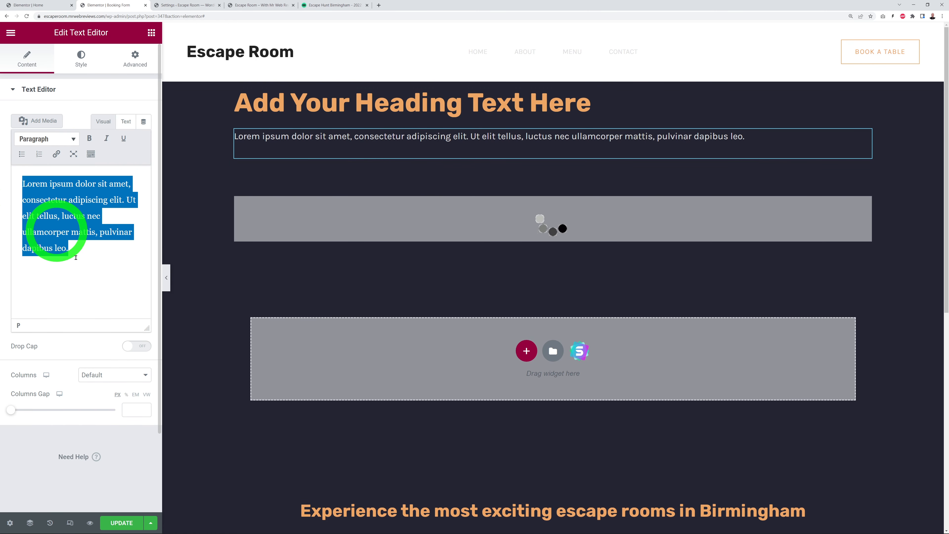
type("Packed with excitement, you and your teammates will leap into new worlds to complete ground-breaking missions. Work as a team to find clues, solve puzzles and complete challenges before the time runs out. This isn’t something you watch, it’s something you experience – right in the heart of the action.")
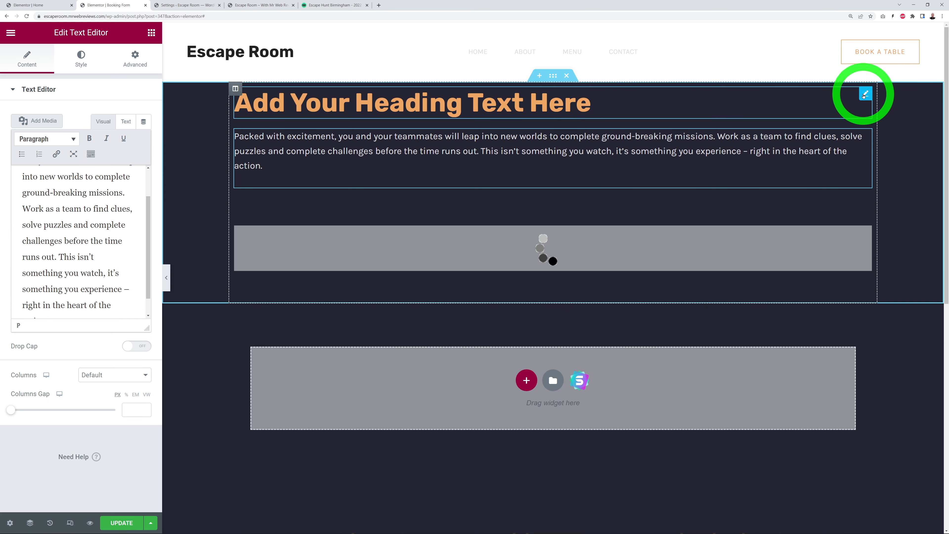
Change the title of the heading above the paragraph to CHOOSE YOUR ADVENTURE.
left_click(865, 93)
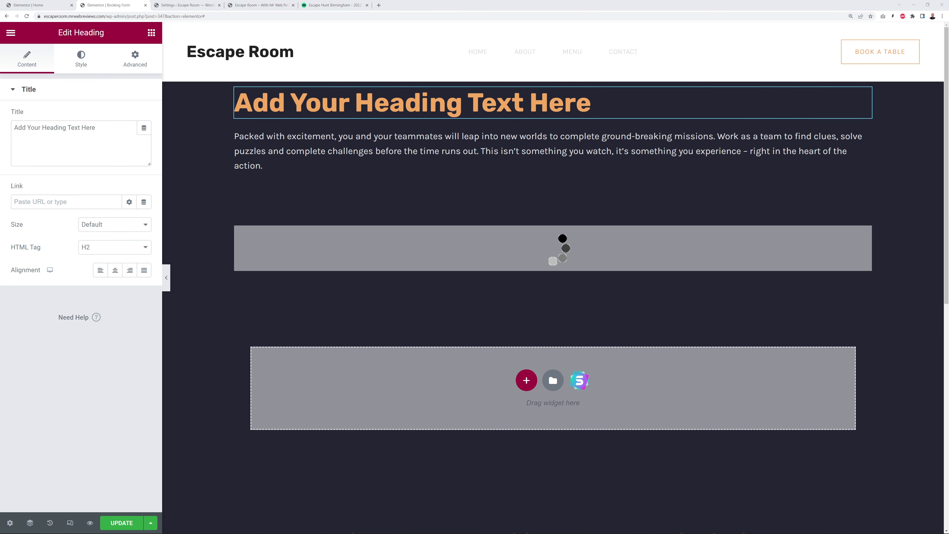
left_click_drag(111, 129, 14, 130)
type("CHOOSE YOUR ADVENTURE")
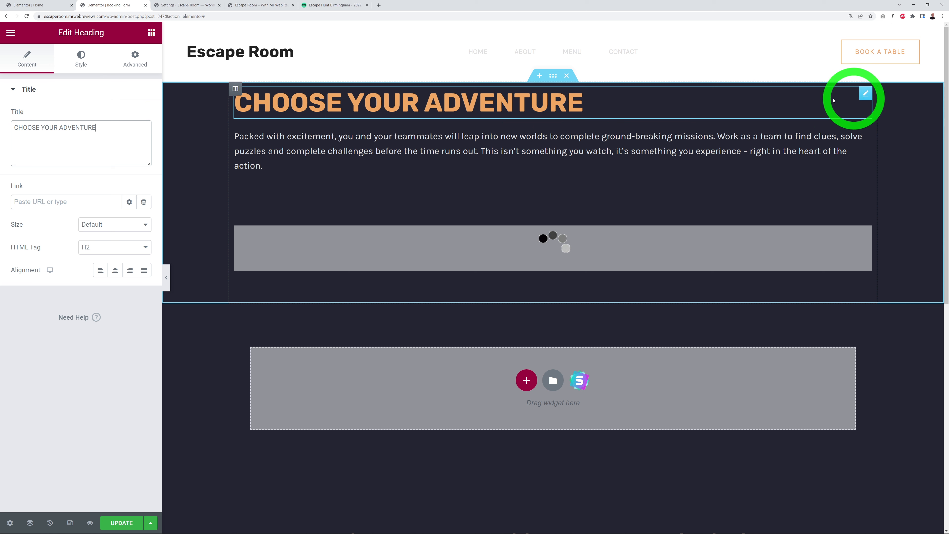
Unlink the margins of the section holding the booking form and set its top and bottom margins to 80 px.
left_click(553, 76)
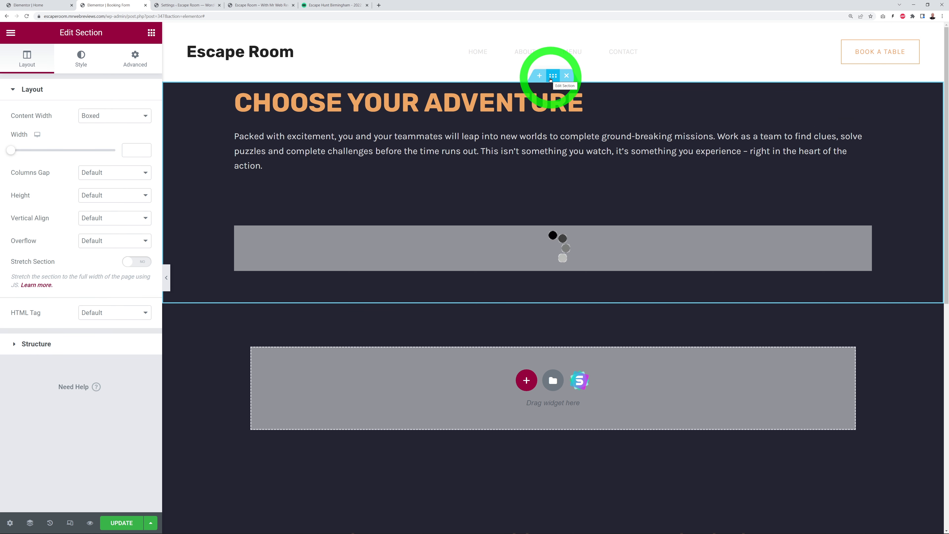
left_click(135, 59)
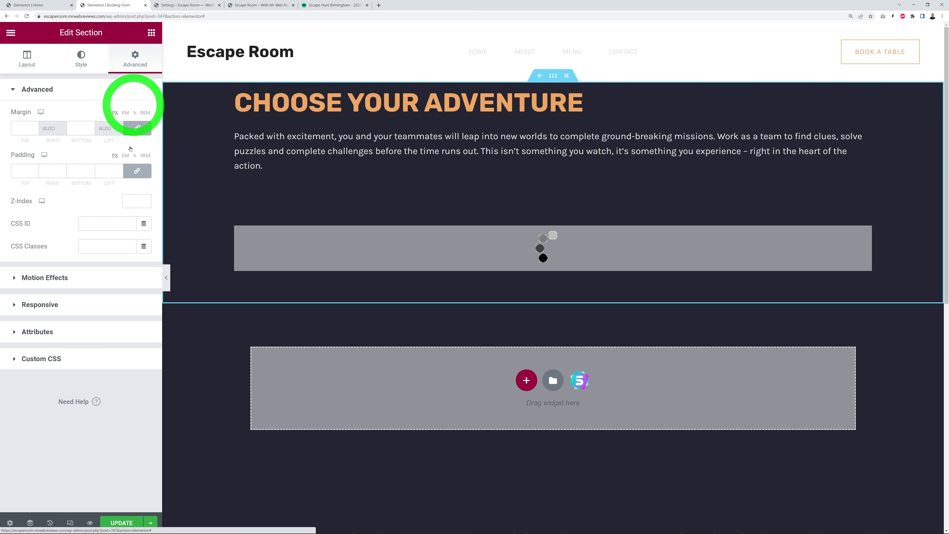
left_click(136, 128)
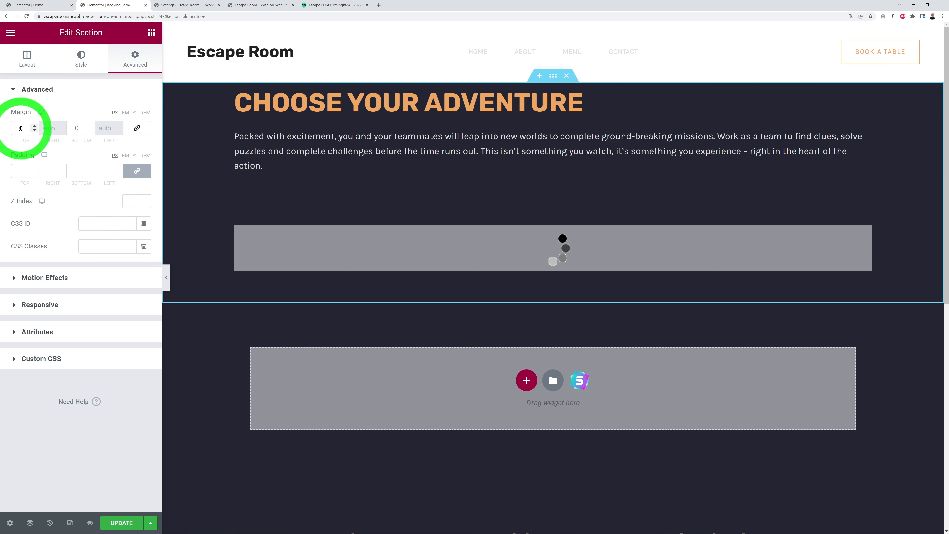
type("80")
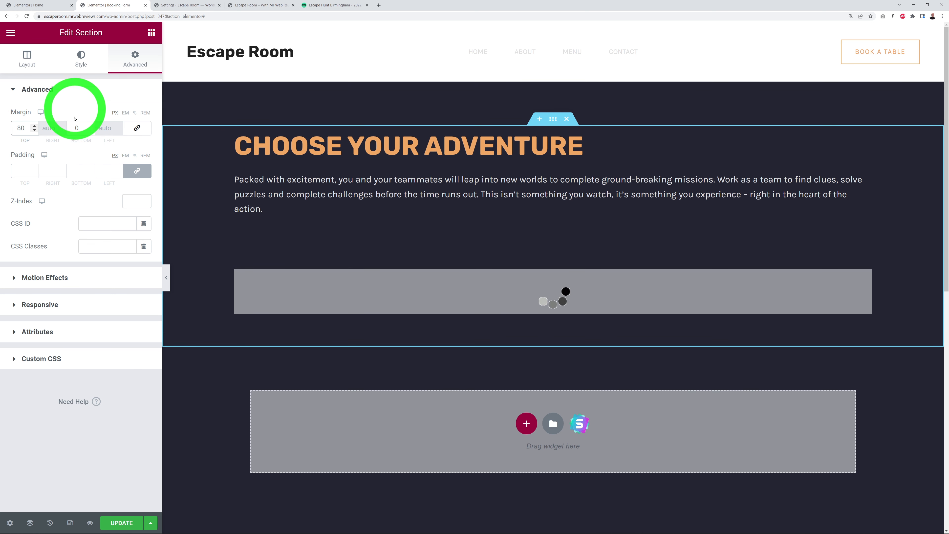
left_click(78, 127)
type("80")
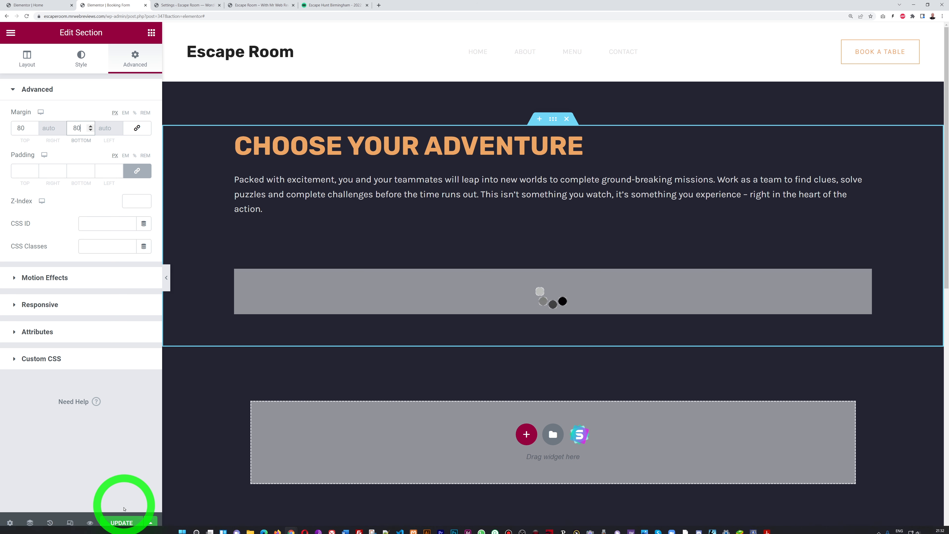
Exit Elementor to the WordPress editor and preview the Booking Form page in a new tab.
left_click(11, 33)
left_click(86, 225)
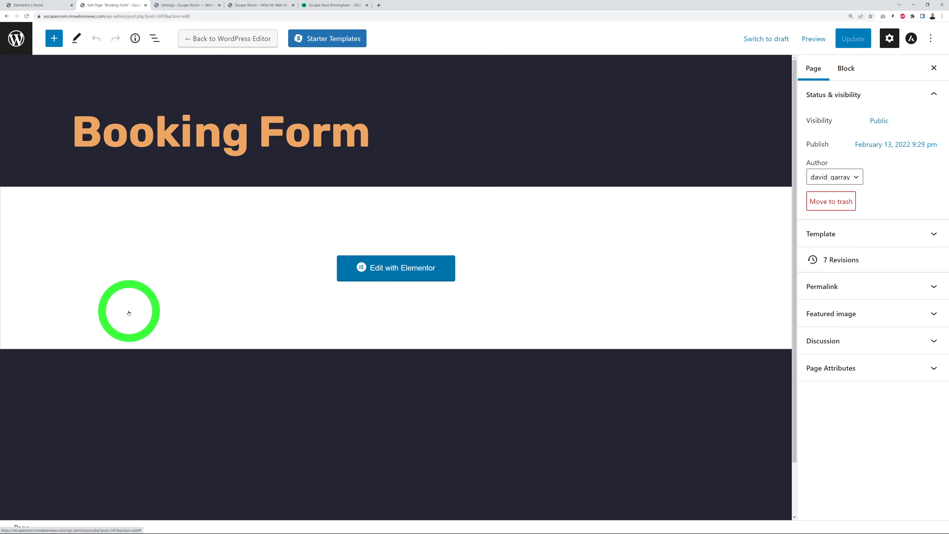
left_click(811, 38)
left_click(732, 136)
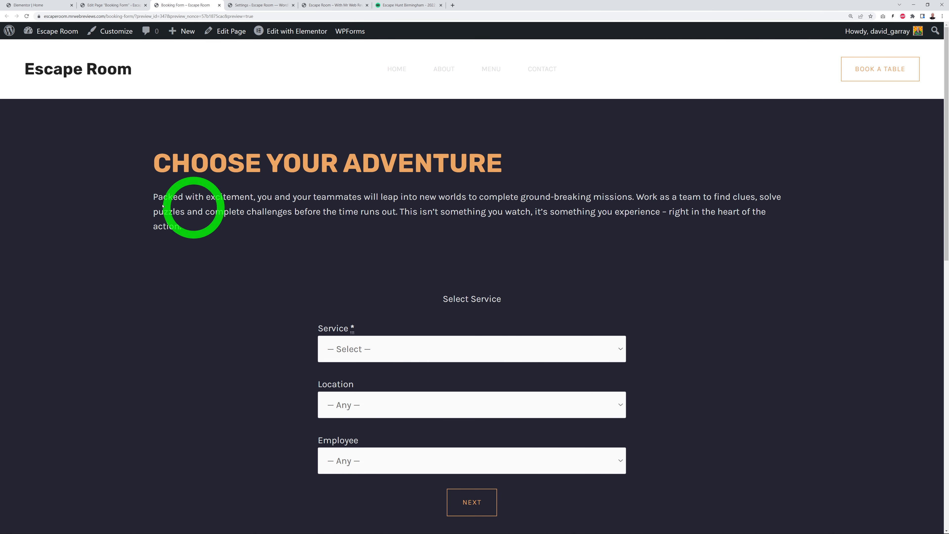
scroll(761, 282, "down", 3)
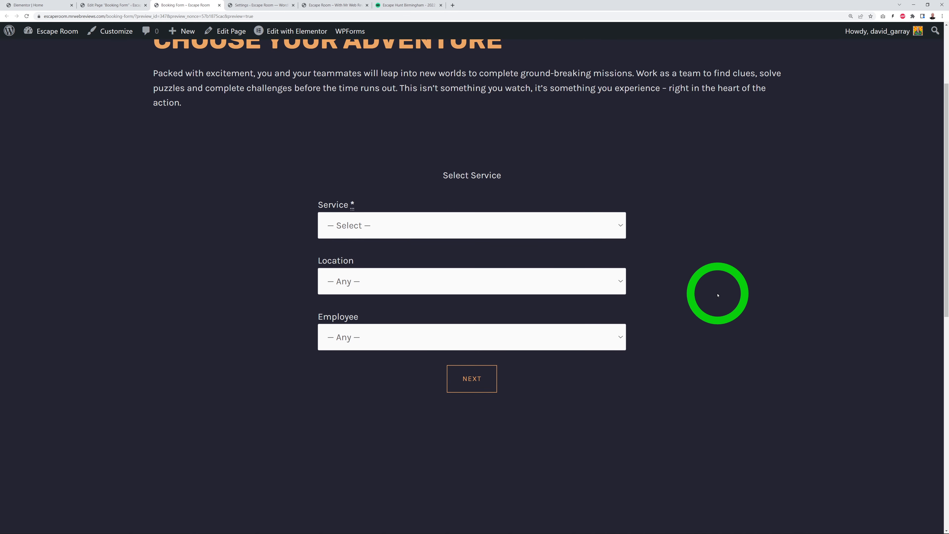
Choose the Family Pack service, the Birmingham location and the Afternoon Shift employee in the booking form, and proceed to date selection.
left_click(619, 230)
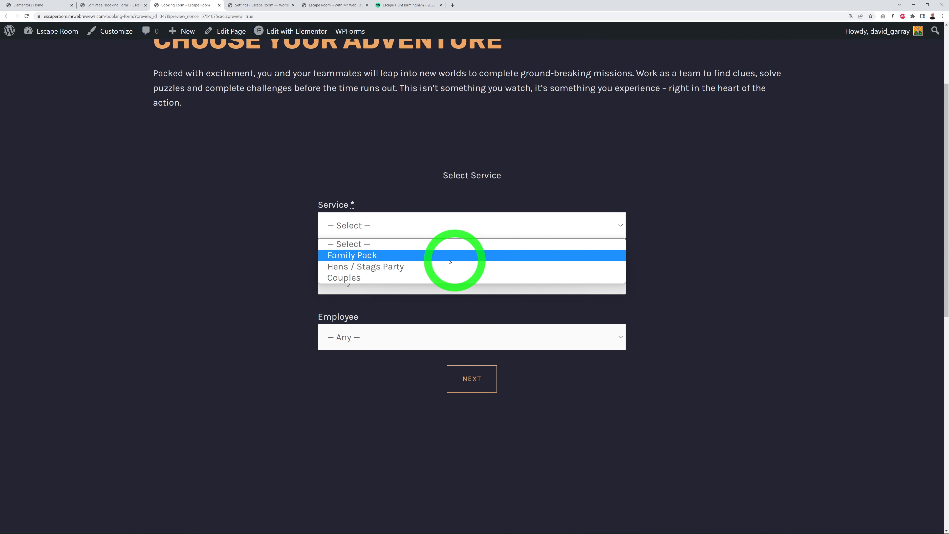
left_click(375, 256)
left_click(454, 281)
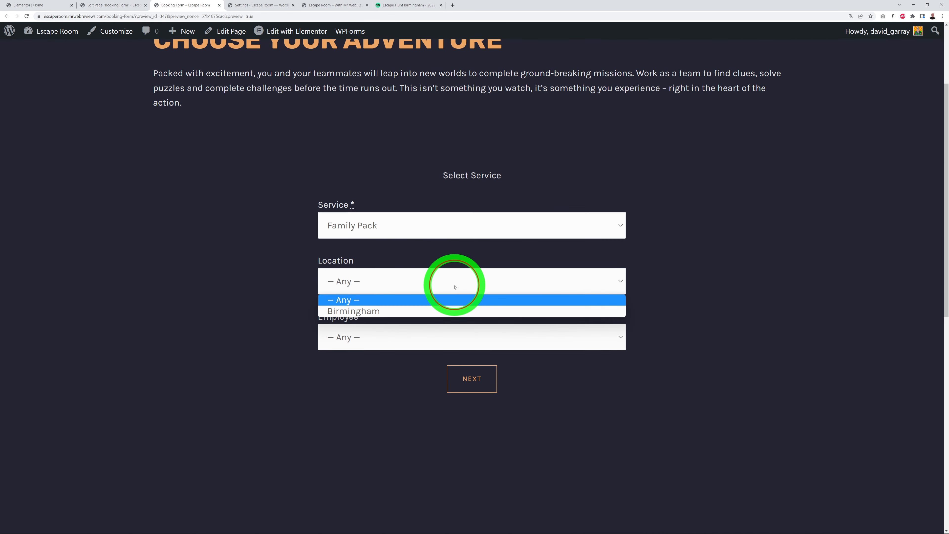
left_click(390, 316)
left_click(554, 341)
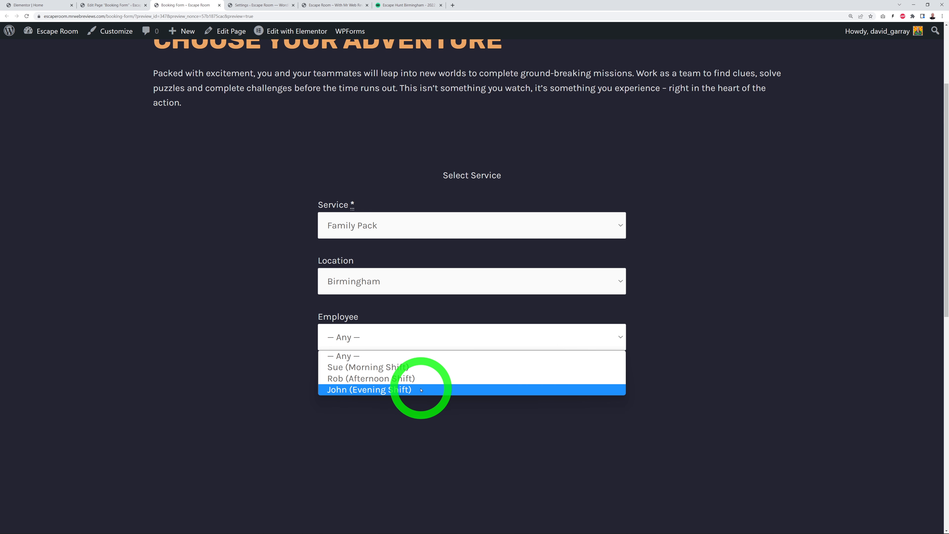
left_click(416, 378)
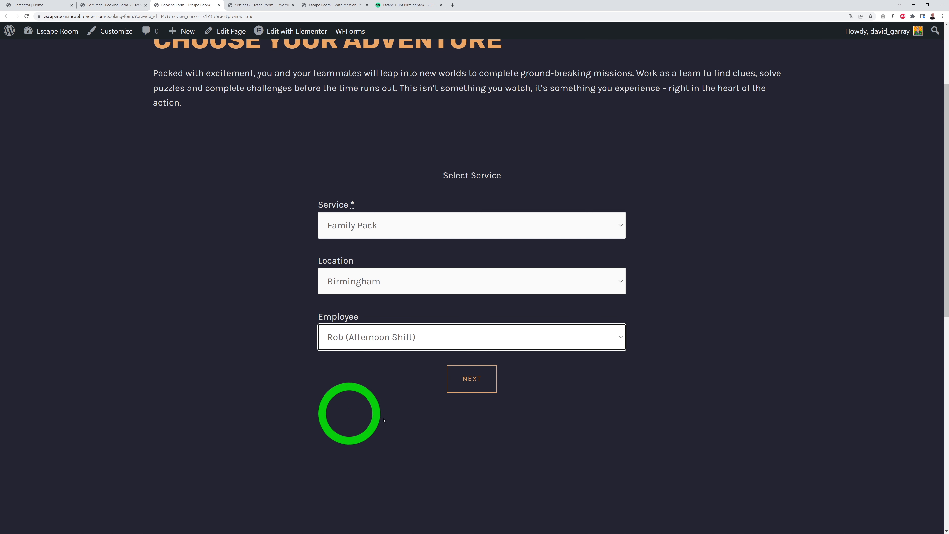
left_click(486, 380)
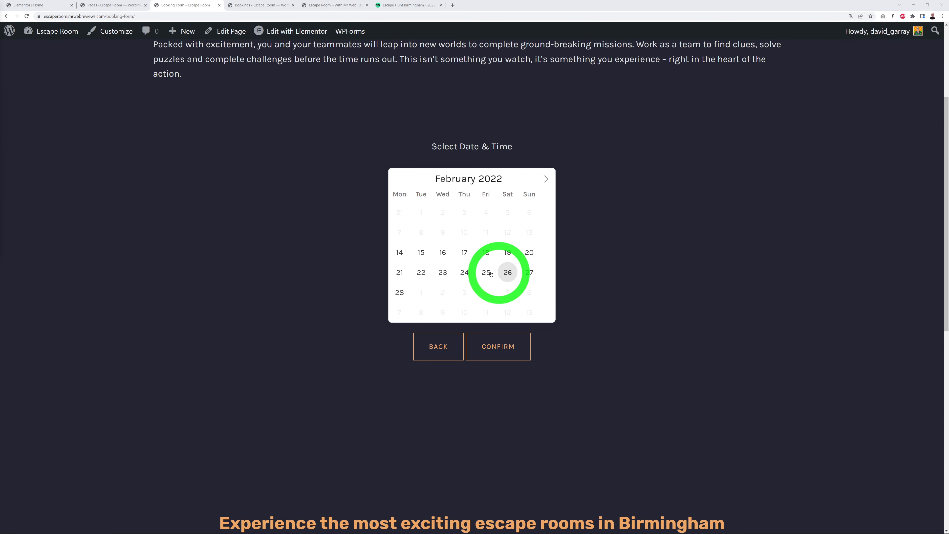
Pick February 16, 2022 with the 1:00 PM - 2:00 PM time slot and confirm the selection.
left_click(443, 253)
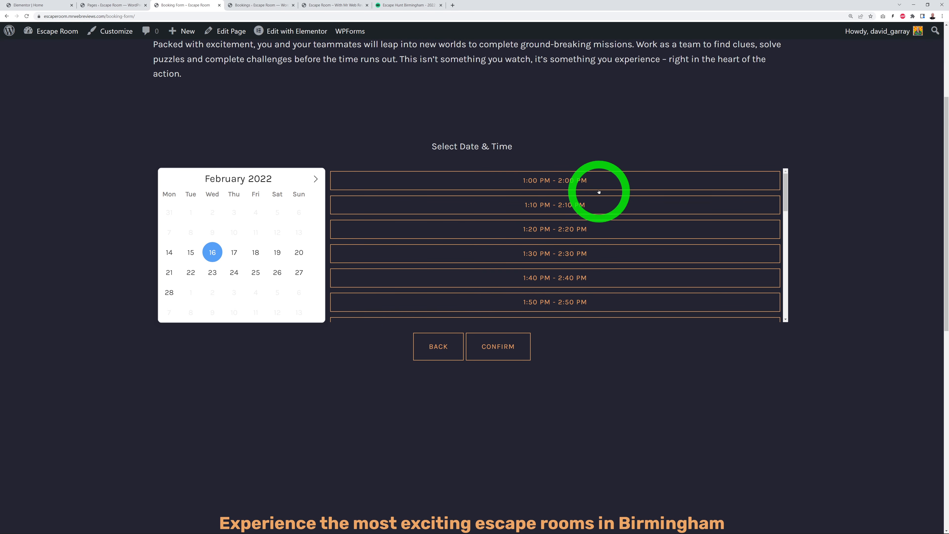
scroll(605, 269, "down", 6)
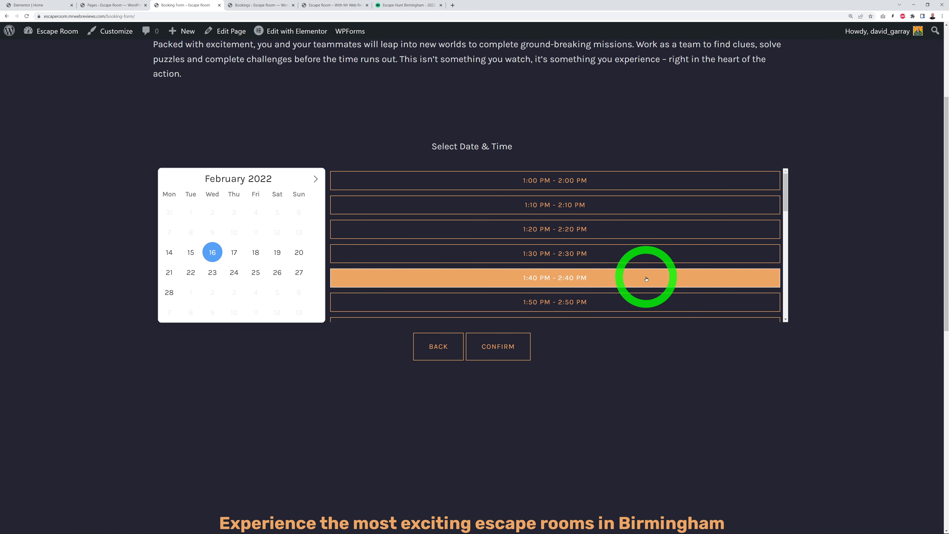
scroll(646, 278, "up", 6)
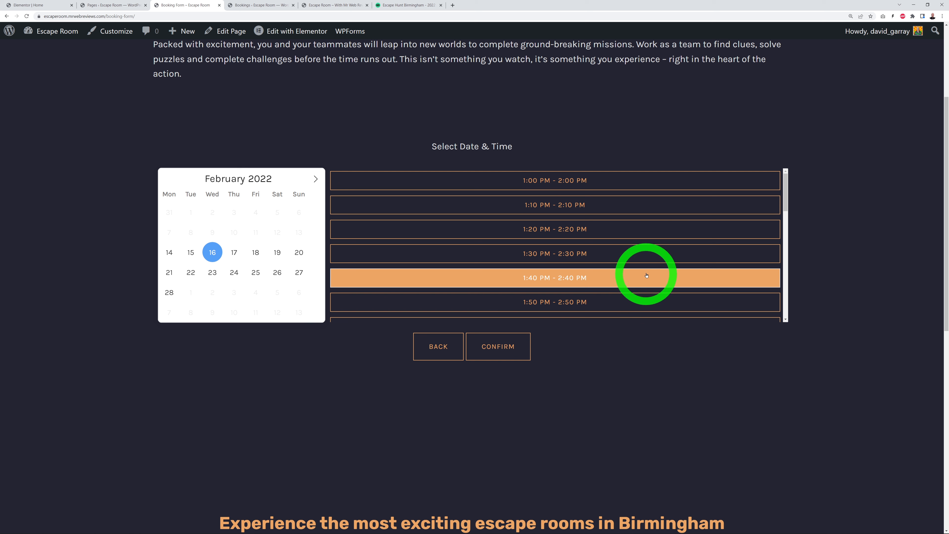
left_click(589, 182)
left_click(491, 346)
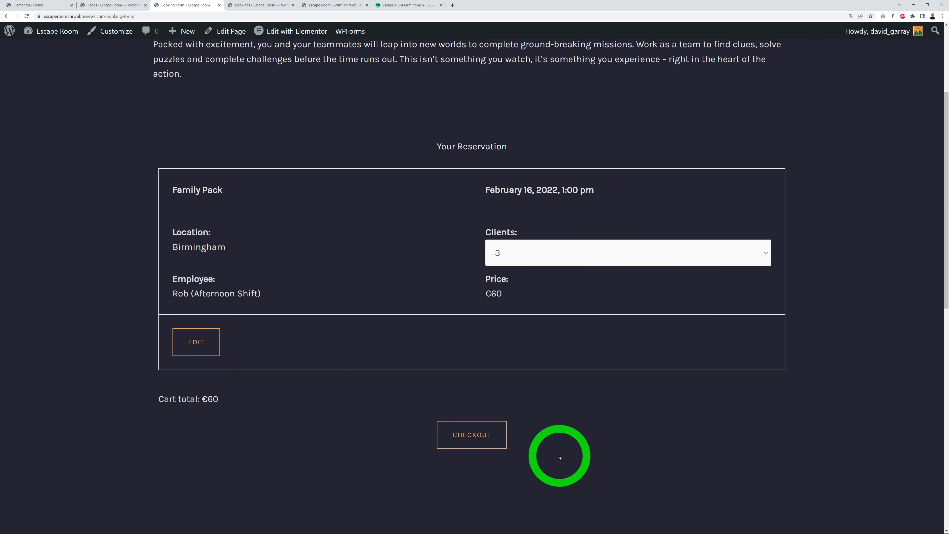
Edit the reservation to use the 1:30 PM - 2:30 PM time slot and confirm it.
left_click(204, 342)
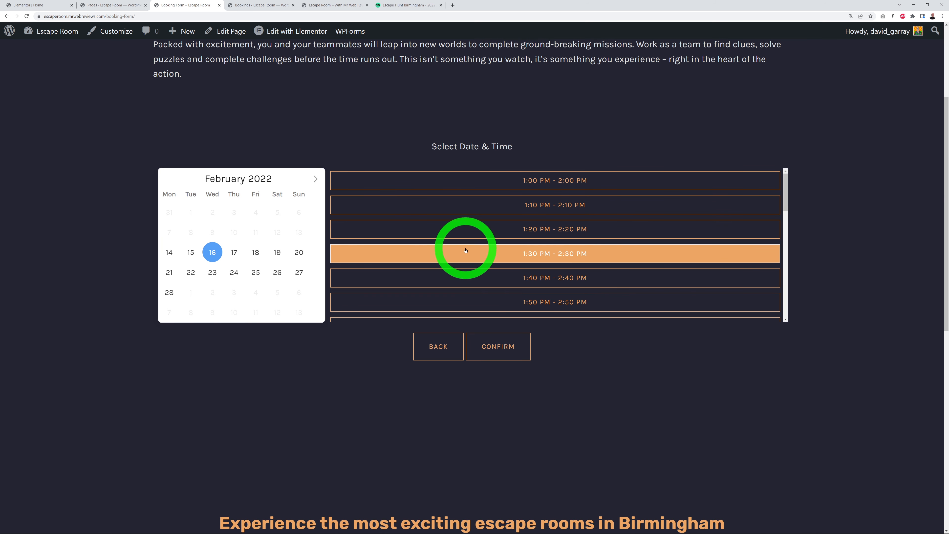
left_click(547, 256)
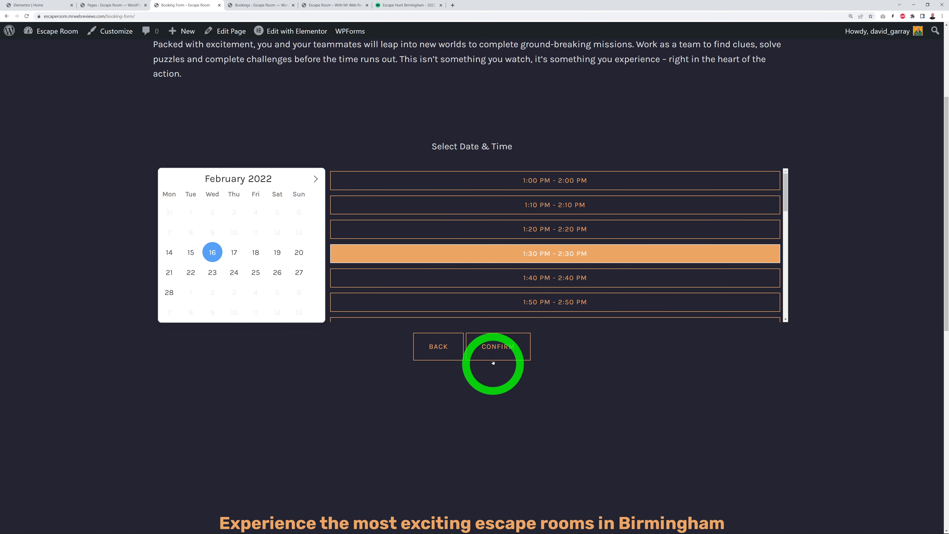
left_click(494, 353)
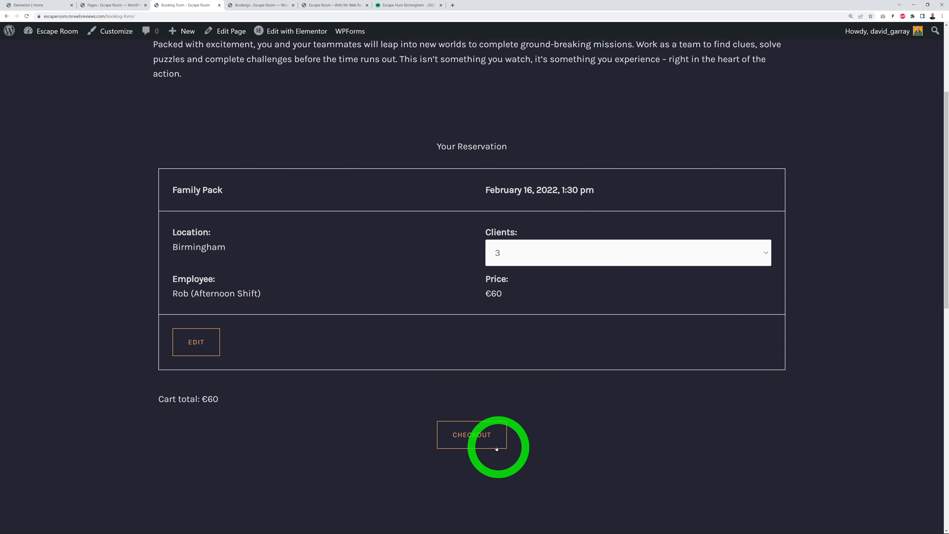
Check out the reservation, fill in the customer's name, e-mail and phone number, and submit the booking.
left_click(487, 444)
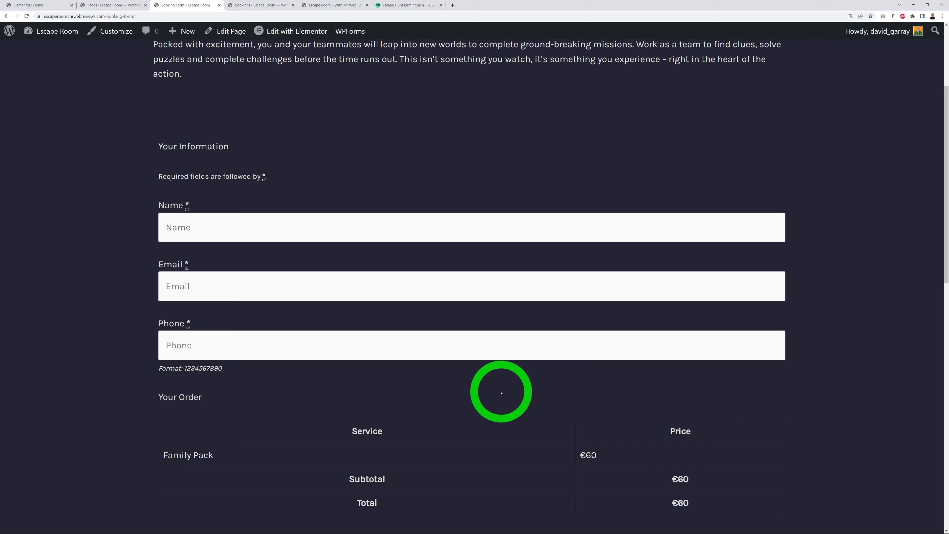
scroll(501, 393, "down", 2)
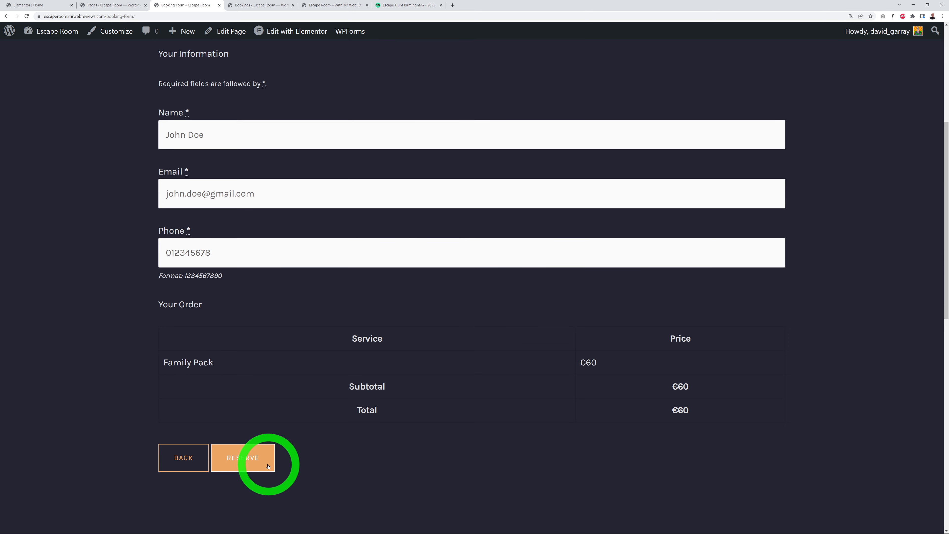
left_click(267, 462)
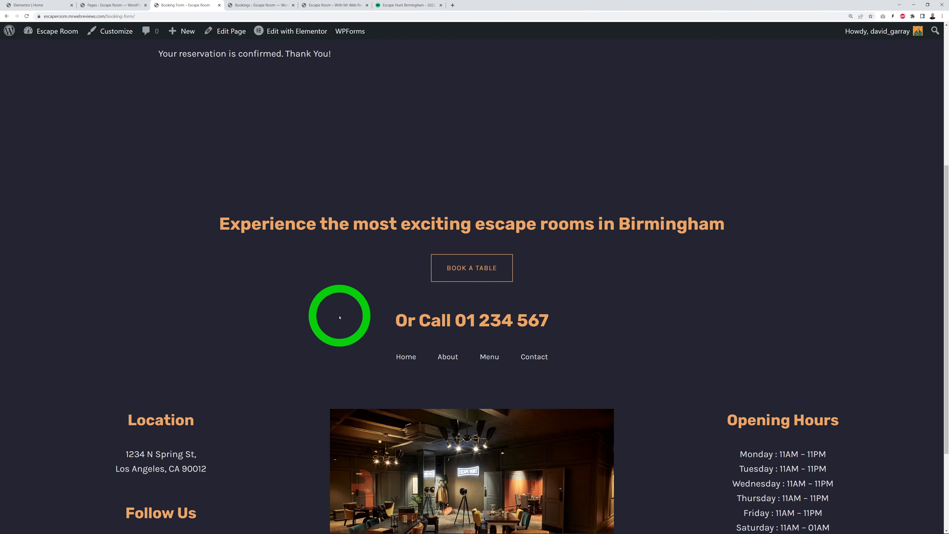
scroll(339, 318, "up", 3)
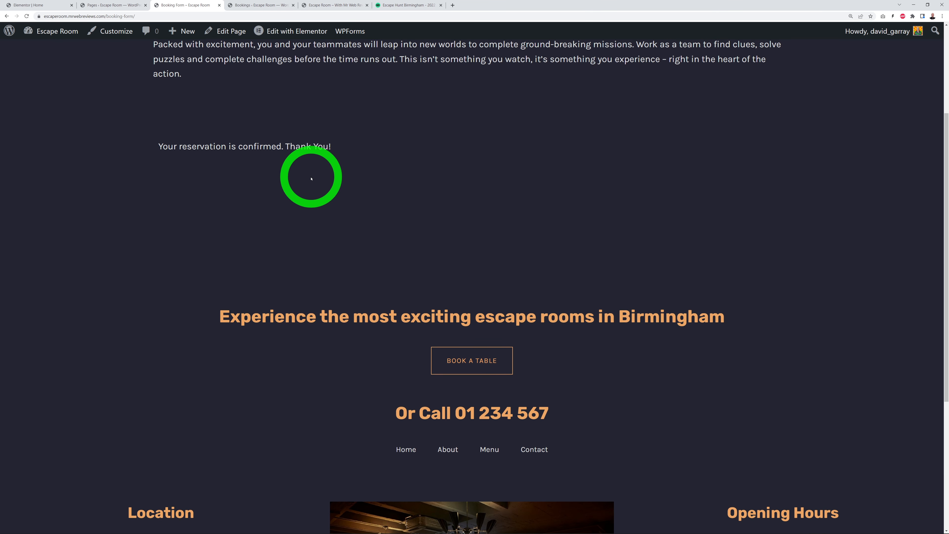
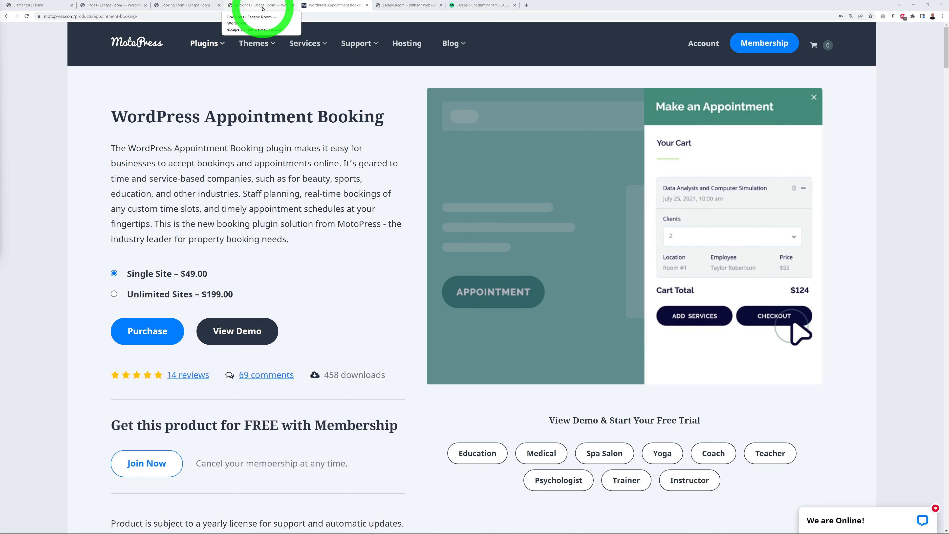
Return to the WordPress admin and open the general settings of the Appointment Booking plugin.
left_click(262, 8)
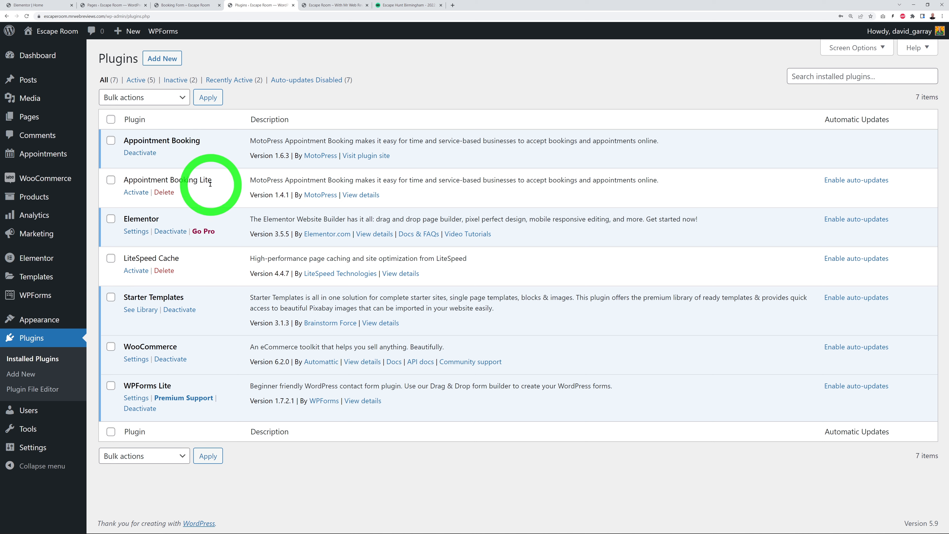
mouse_move(54, 159)
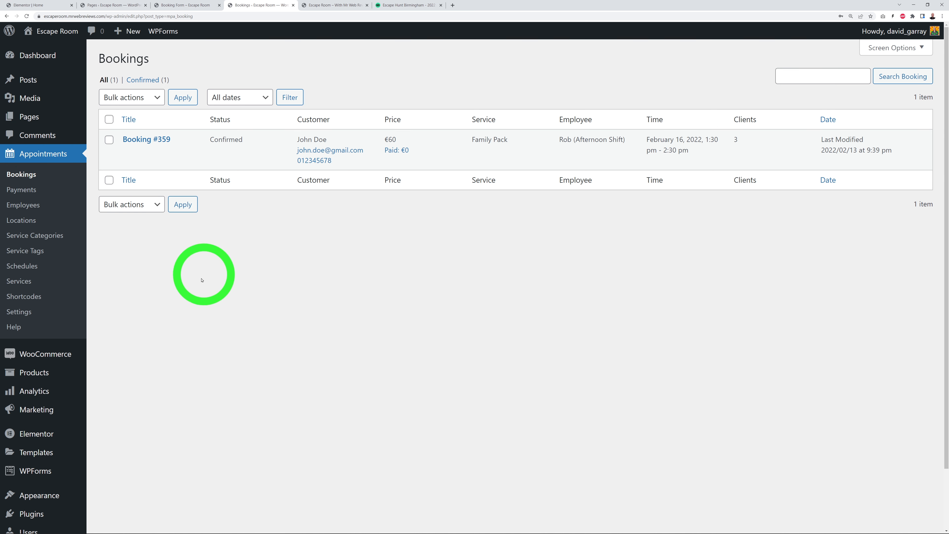
left_click(25, 314)
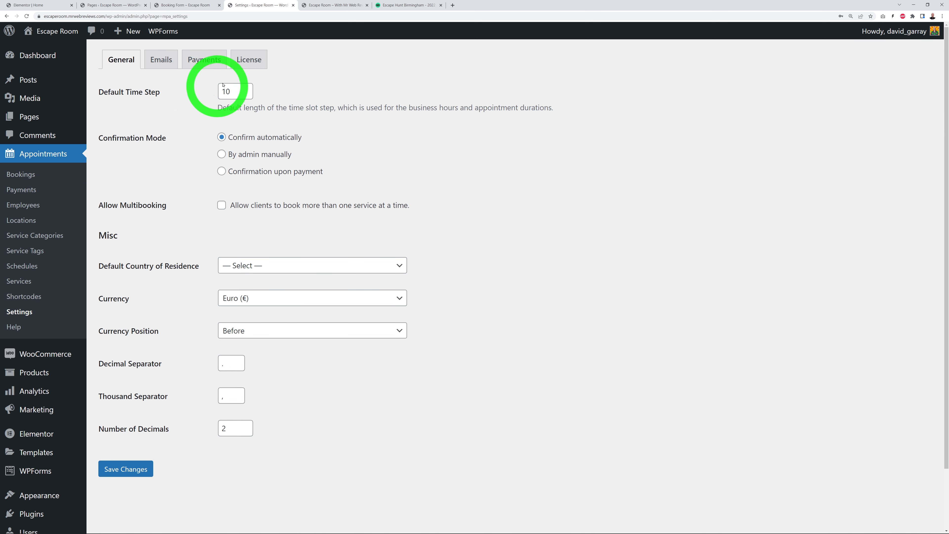
Enable the Stripe payment method in sandbox mode, fill in its public, secret and webhook secret keys, and save the settings.
left_click(207, 63)
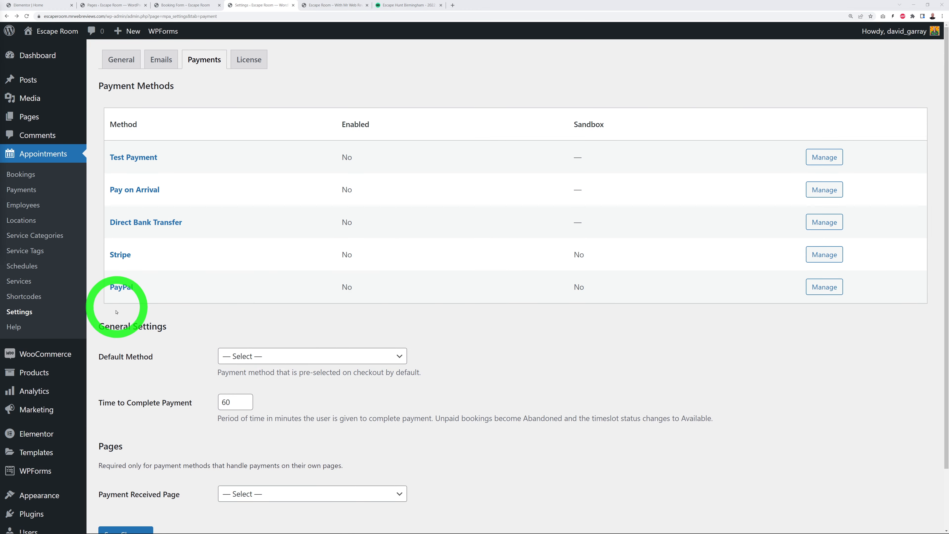
left_click(815, 258)
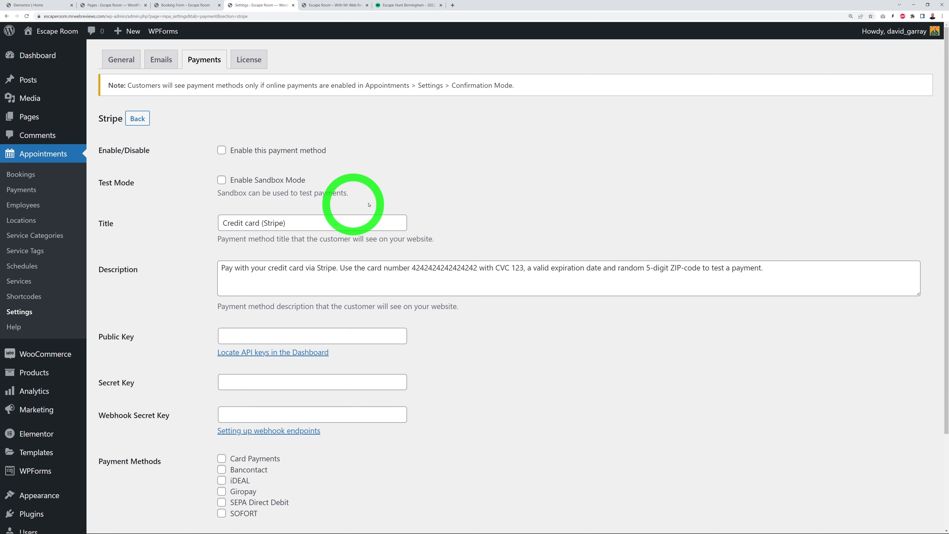
left_click(222, 150)
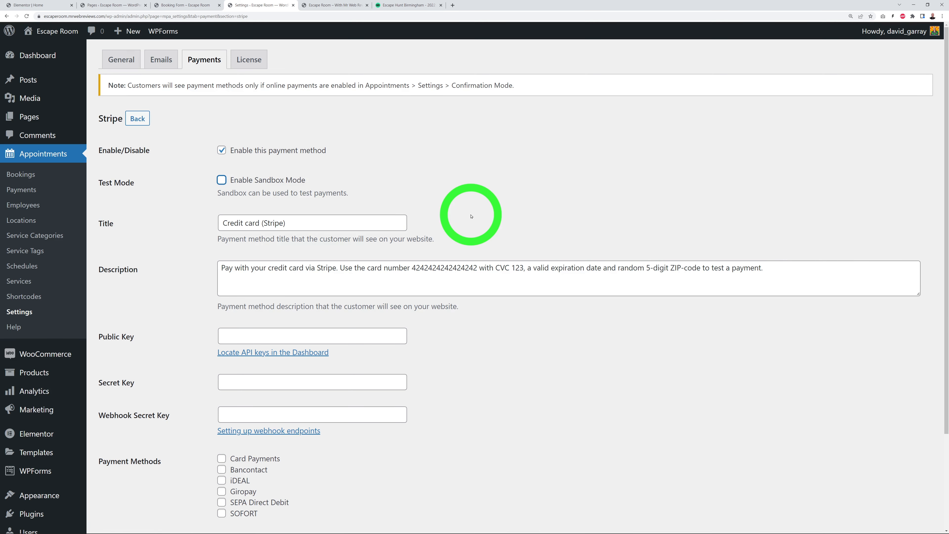
left_click(221, 180)
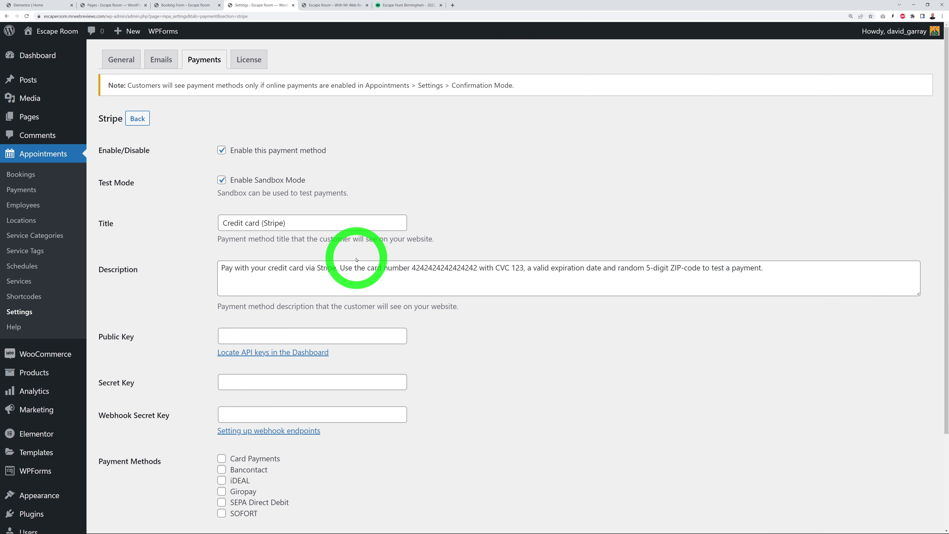
scroll(475, 402, "down", 2)
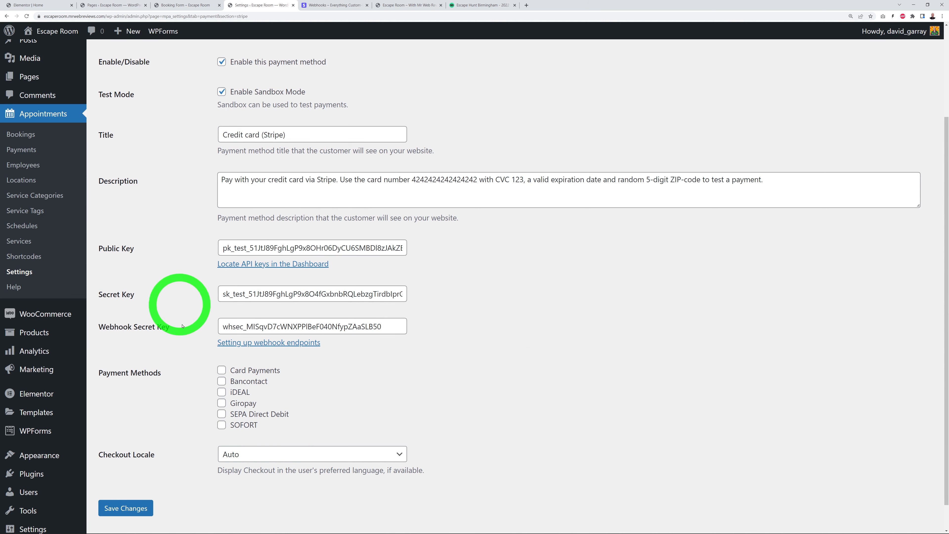
left_click(122, 509)
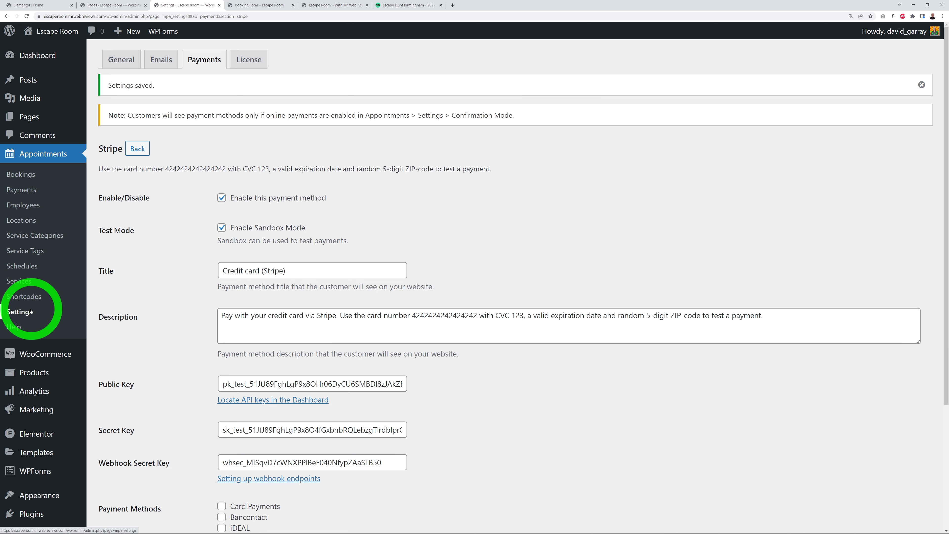
Set the confirmation mode to Confirmation upon payment and the default country of residence to United Kingdom (UK), and save the general settings.
left_click(126, 62)
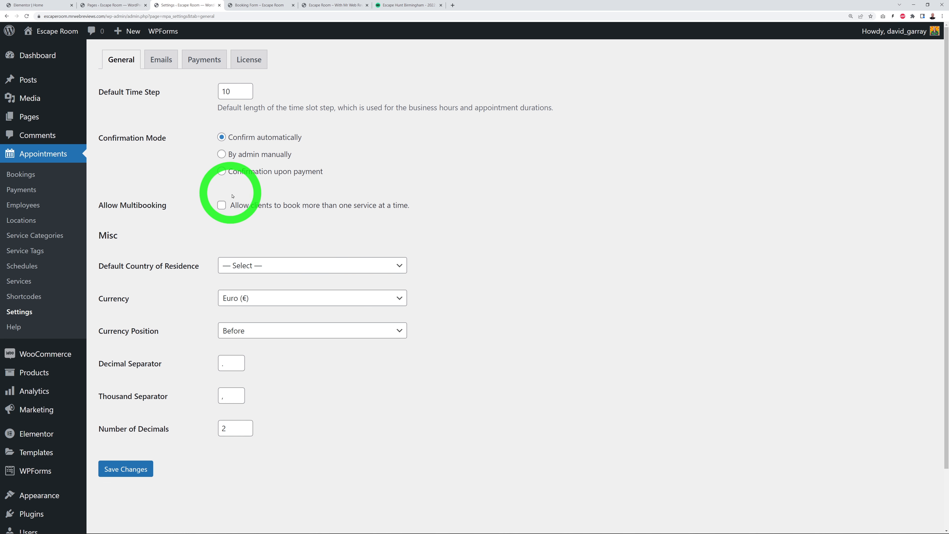
left_click(221, 171)
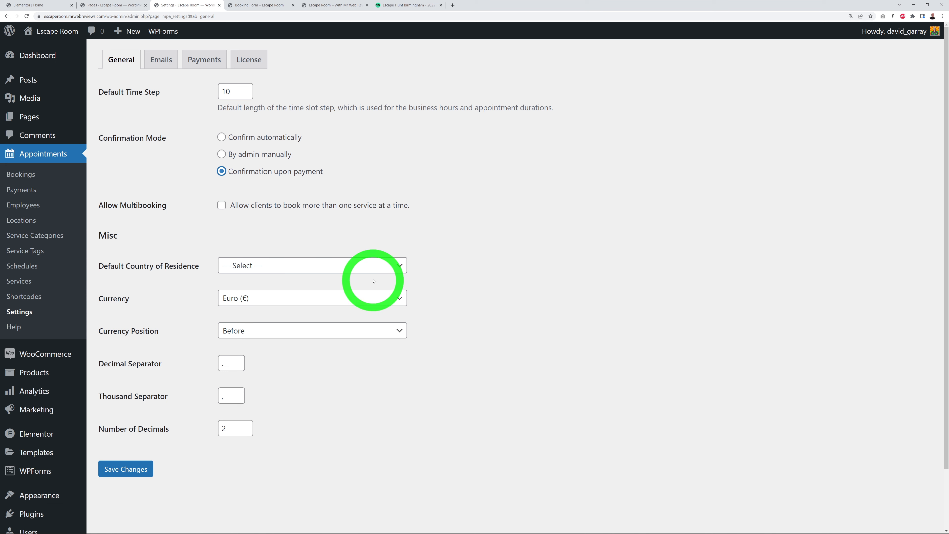
left_click(400, 267)
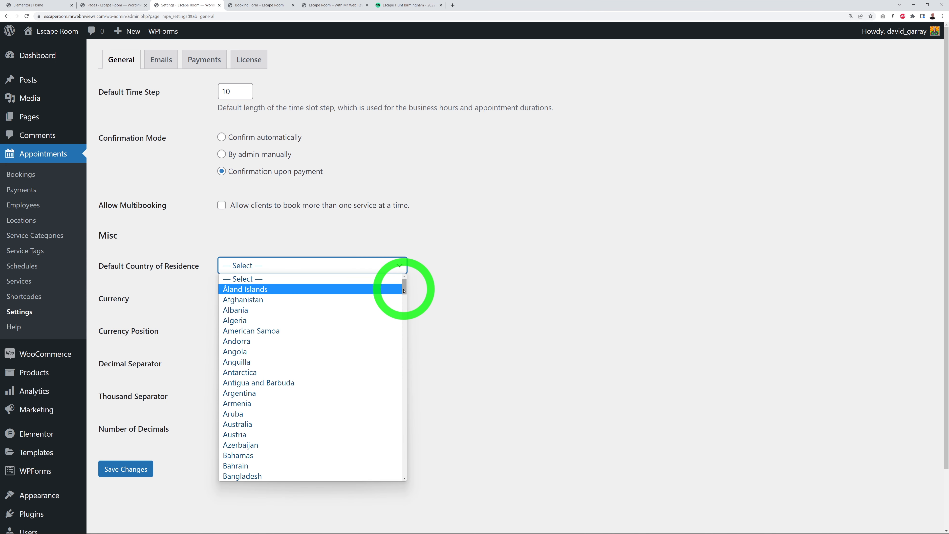
left_click_drag(403, 290, 388, 465)
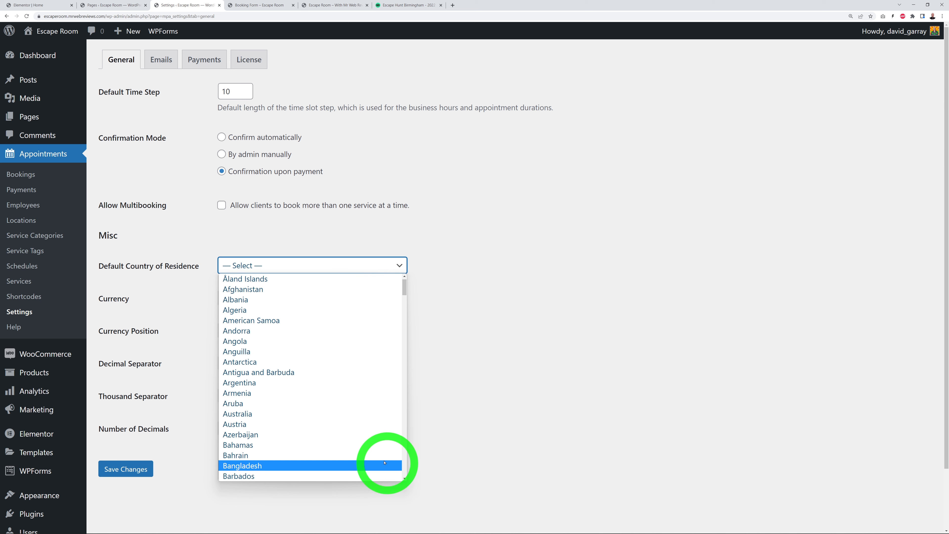
scroll(375, 449, "down", 8)
left_click_drag(400, 319, 404, 472)
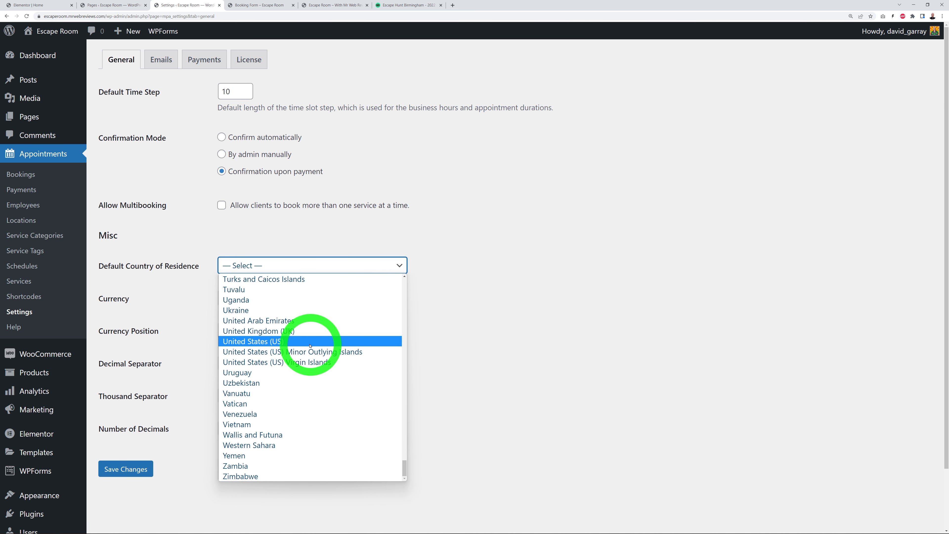
left_click(308, 334)
left_click(491, 297)
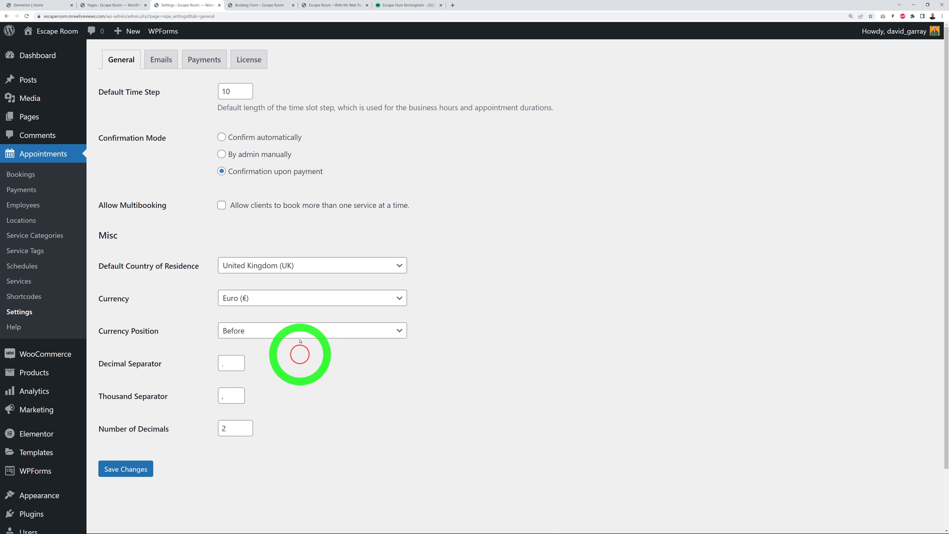
left_click(131, 468)
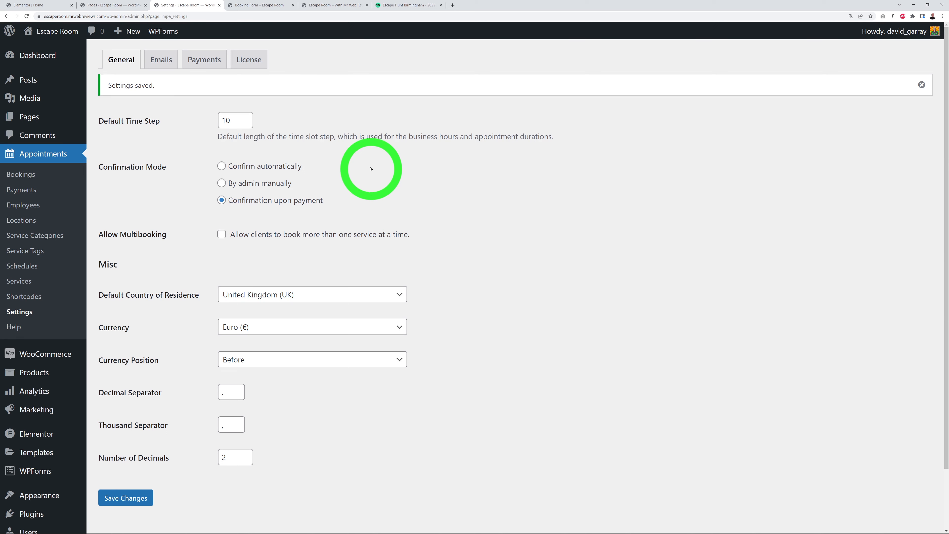
Reload the booking form page and submit the Family Pack service, Birmingham location and morning-shift employee.
left_click(261, 6)
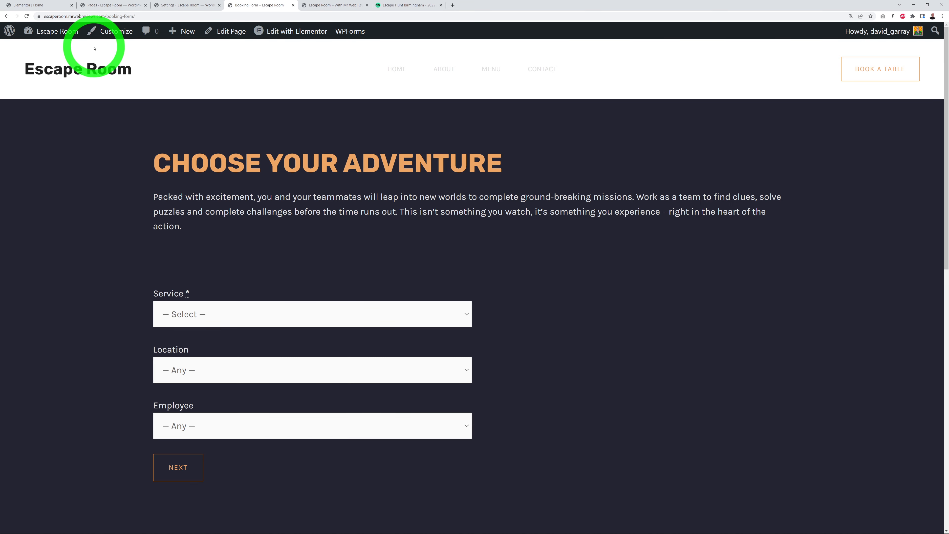
left_click(27, 17)
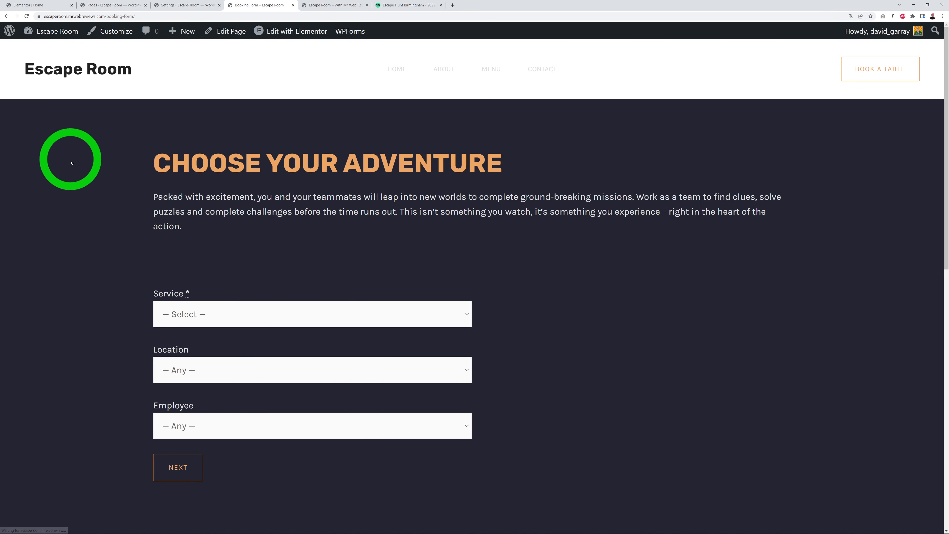
left_click(468, 314)
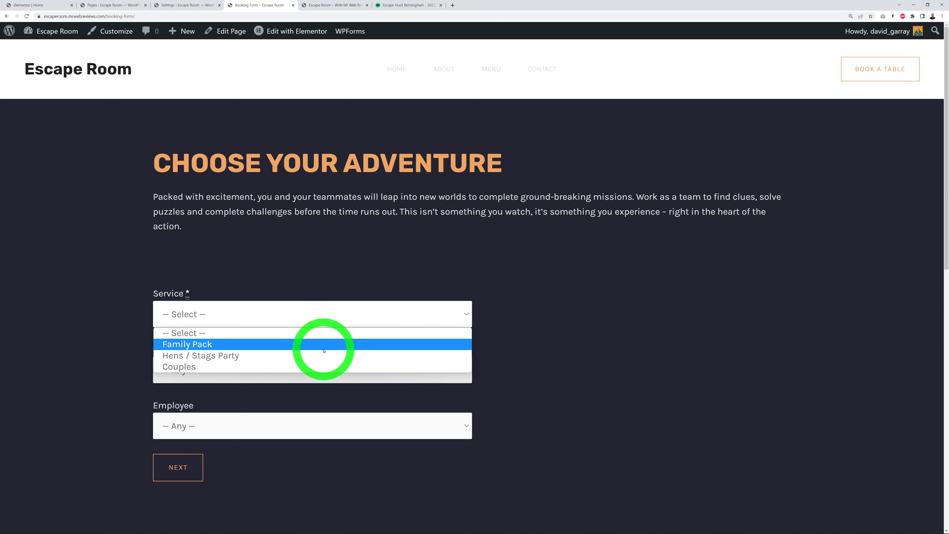
left_click(321, 342)
left_click(325, 373)
left_click(256, 398)
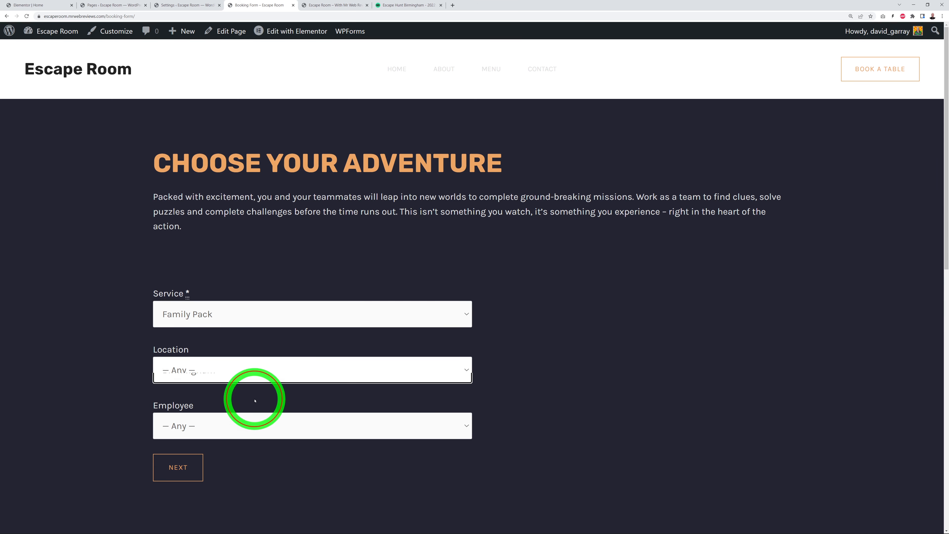
left_click(276, 421)
left_click(263, 455)
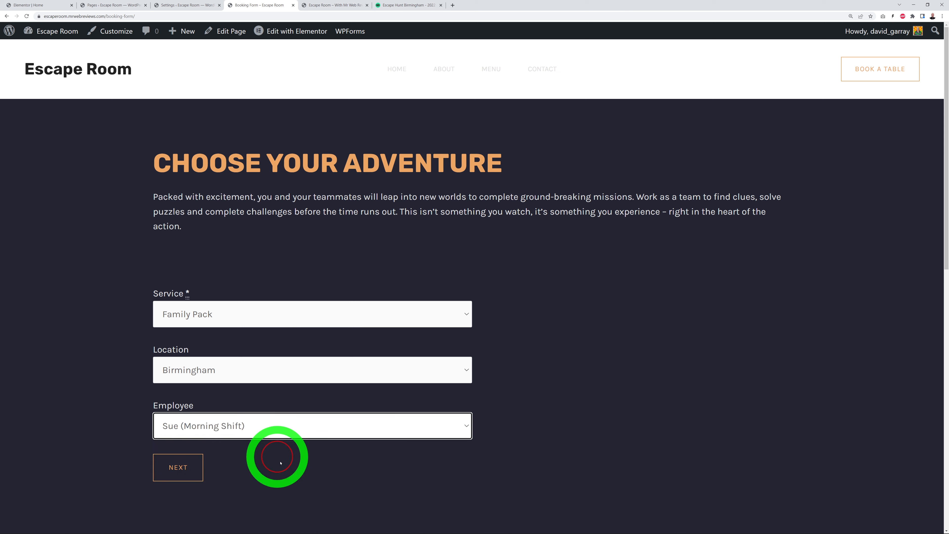
left_click(185, 471)
Book February 16, 2022 at 10:50 AM and confirm the reservation for 3 clients.
scroll(407, 335, "down", 2)
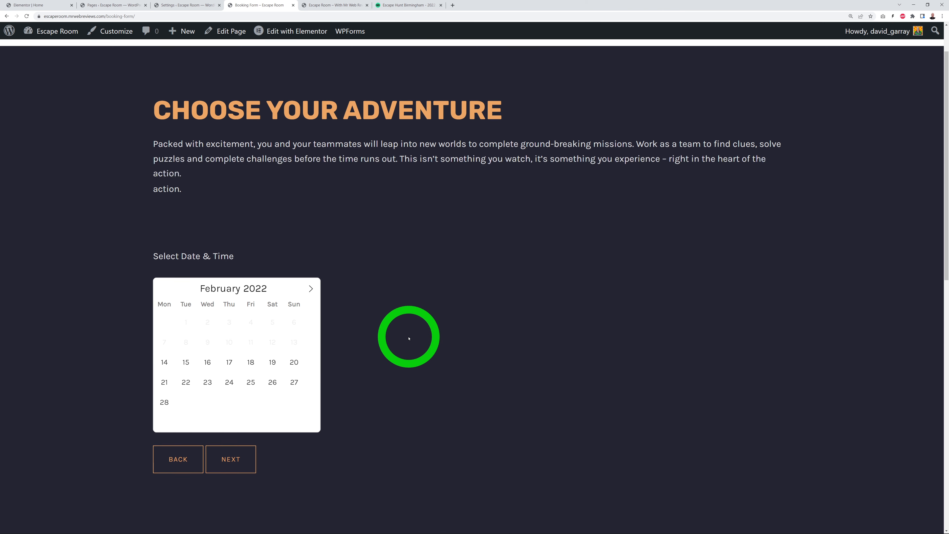
left_click(214, 314)
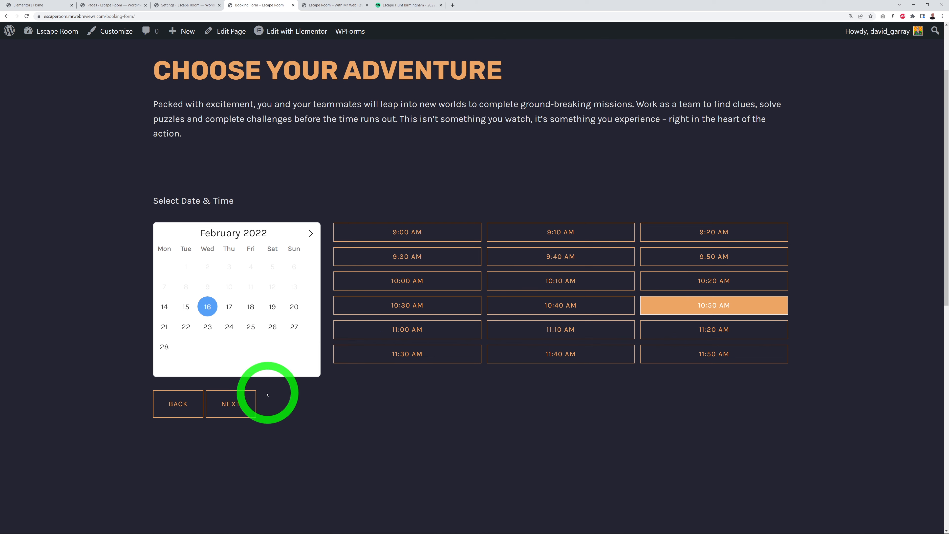
left_click(233, 403)
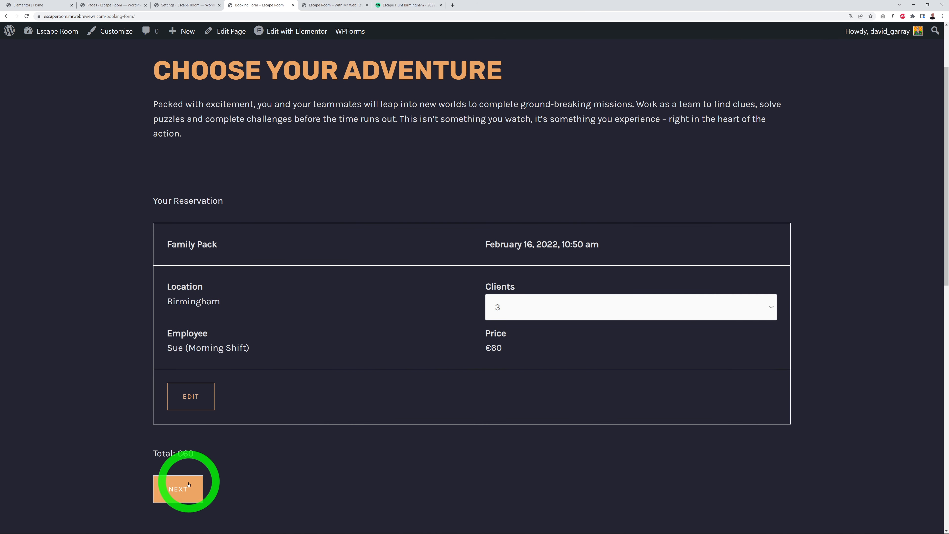
scroll(297, 483, "down", 1)
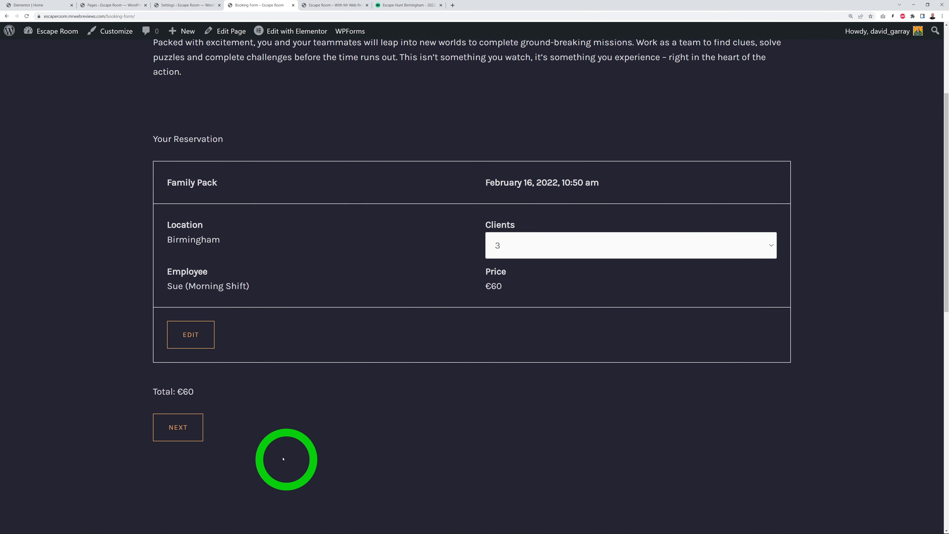
left_click(179, 431)
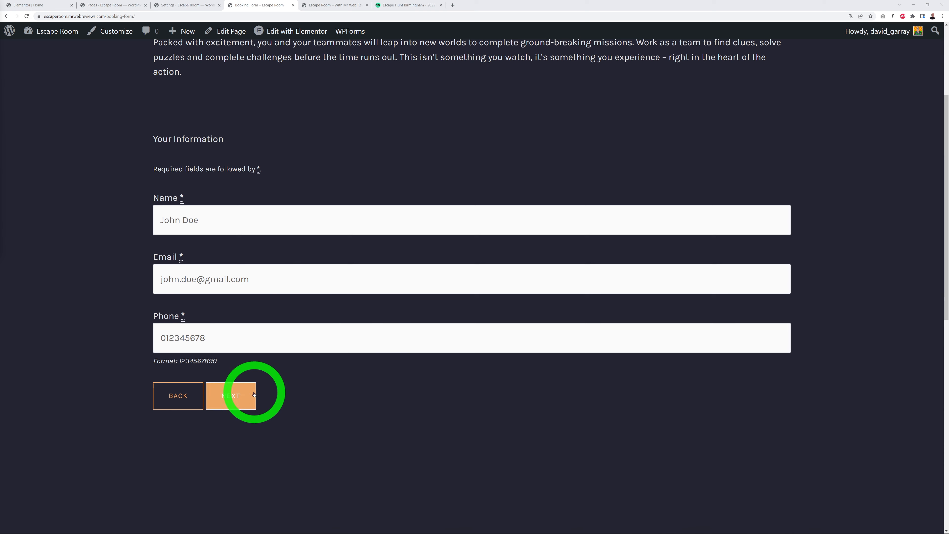
Submit the customer's contact details and enter the test card number for the Stripe payment.
left_click(250, 393)
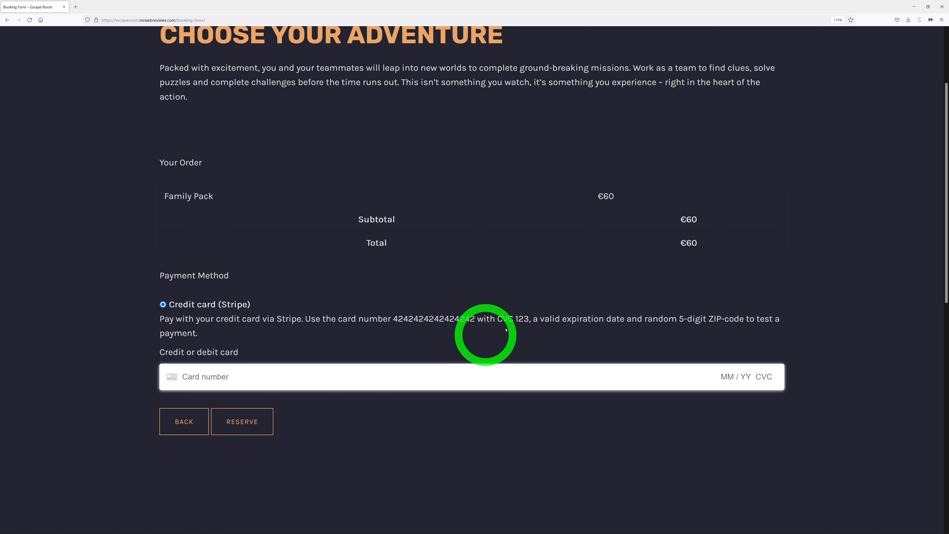
left_click(276, 381)
key("ctrl+v")
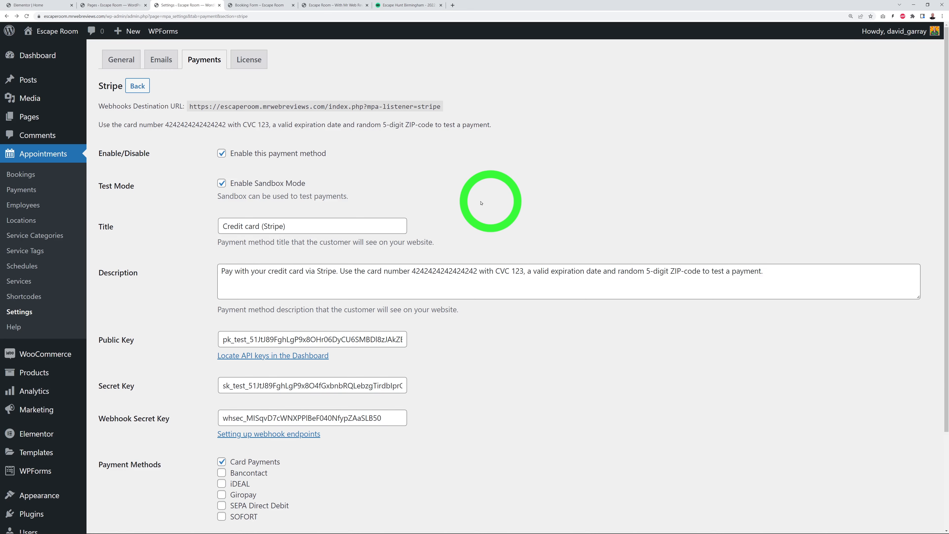
Check the bookings list in the WordPress admin and look over the homepage's reservation and booking buttons.
left_click(22, 175)
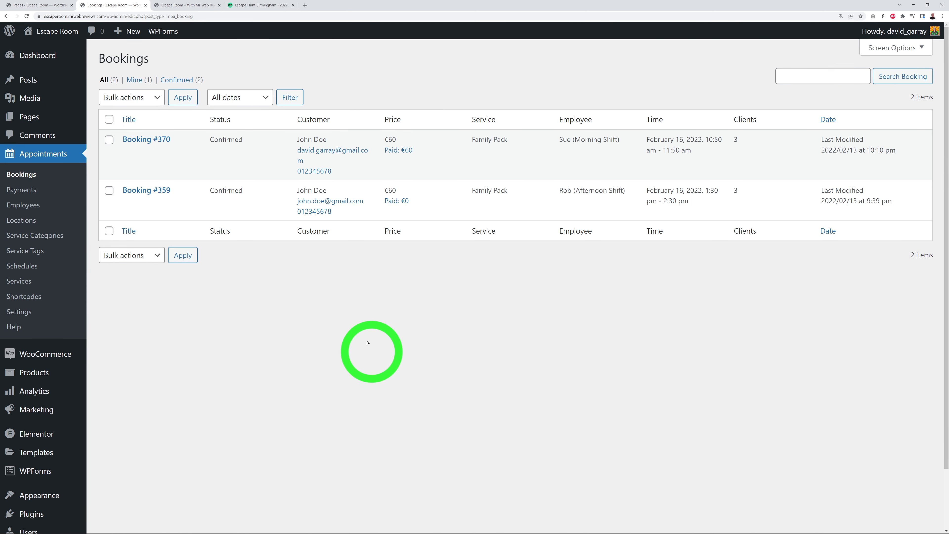
left_click(173, 7)
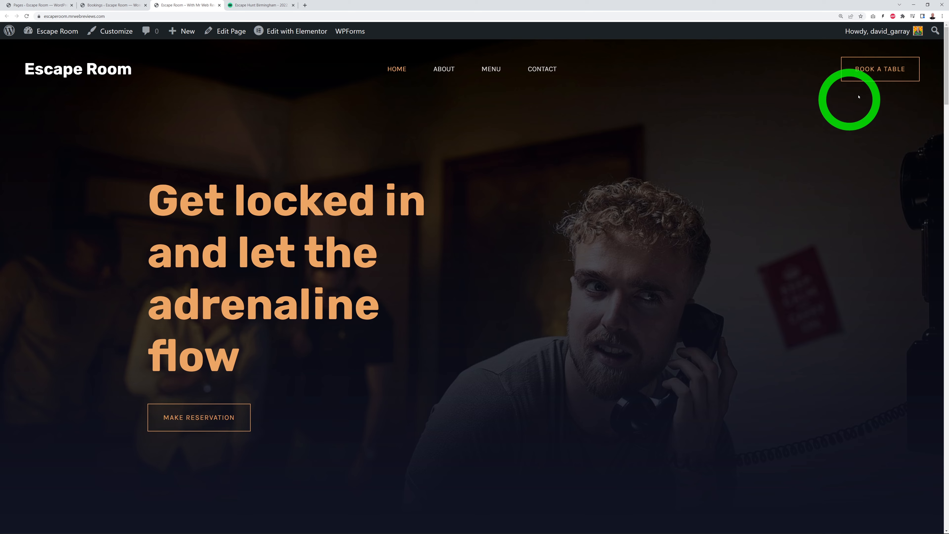
scroll(490, 296, "down", 4)
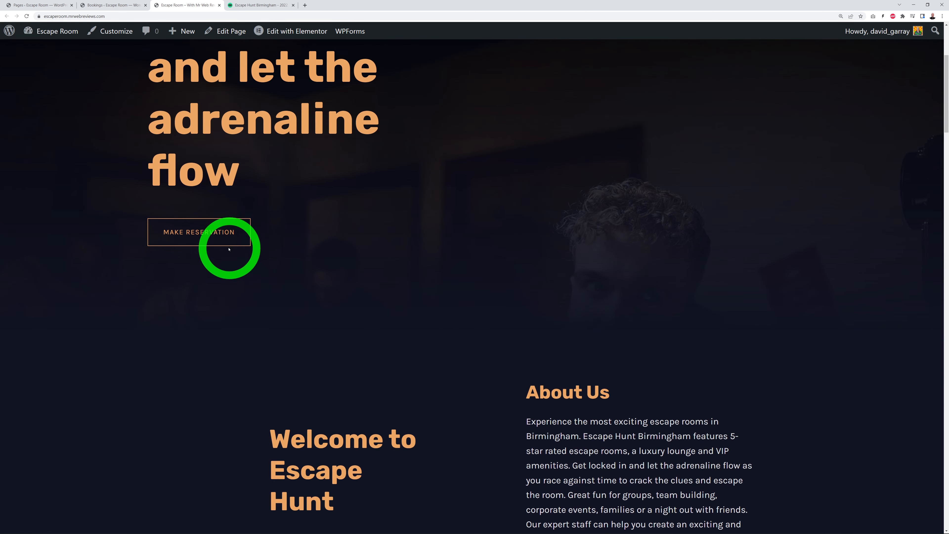
scroll(599, 275, "down", 3)
scroll(606, 284, "down", 3)
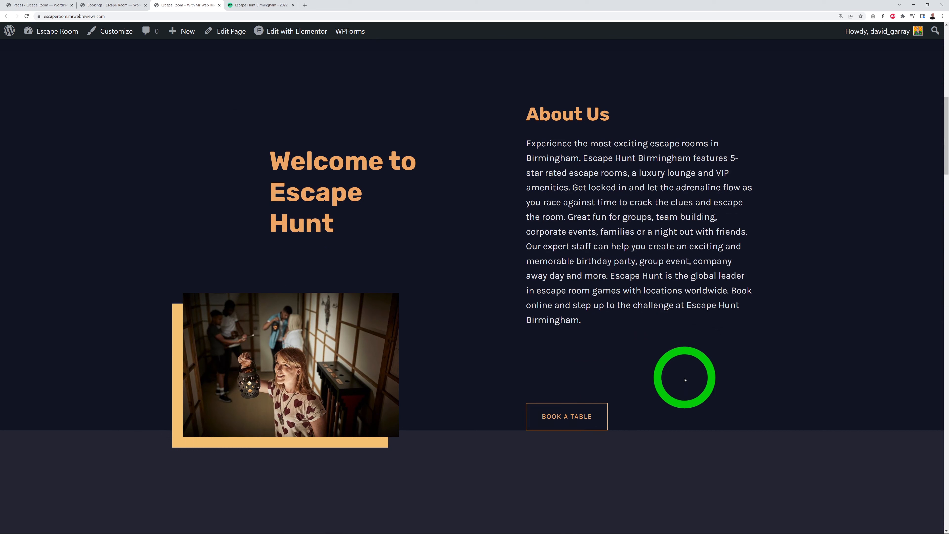
scroll(628, 307, "up", 10)
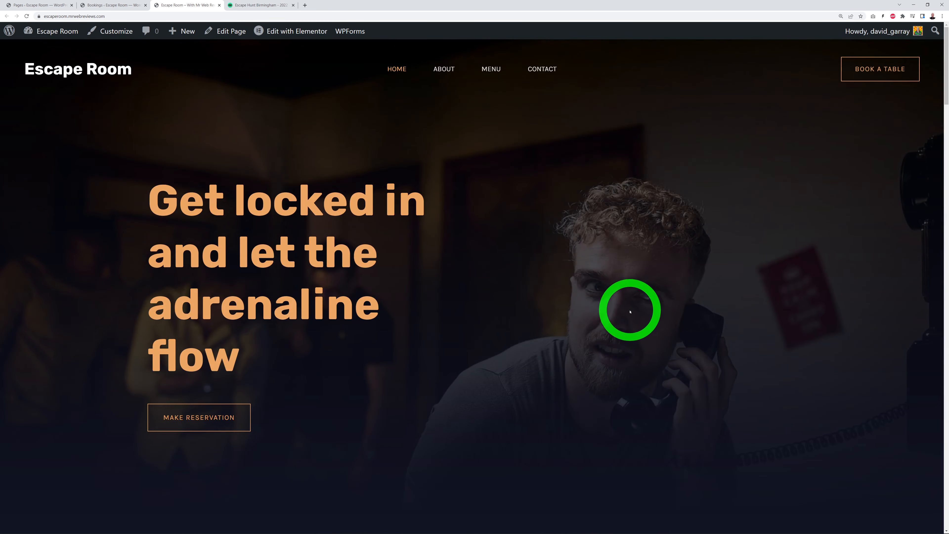
Copy the Booking Form page's link address from the list of pages and open the Home page for editing with Elementor.
left_click(112, 5)
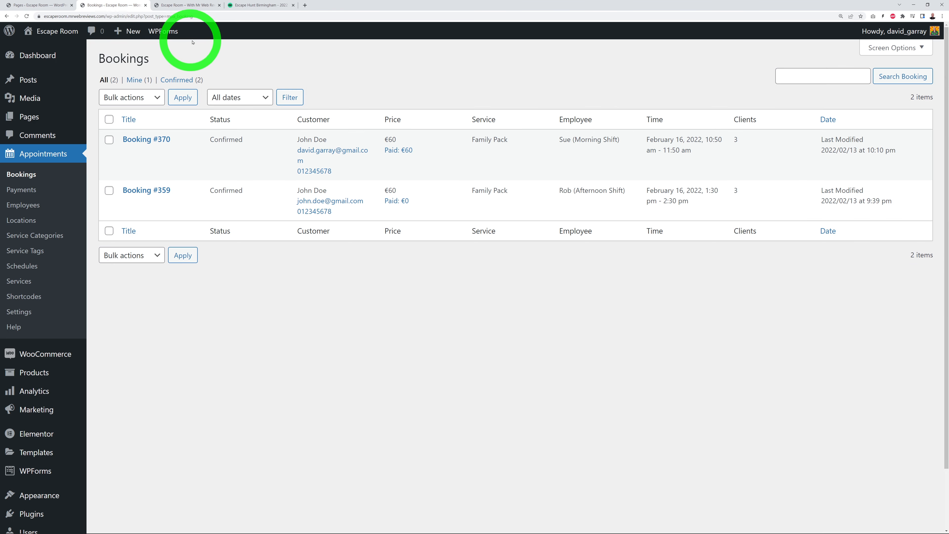
mouse_move(29, 123)
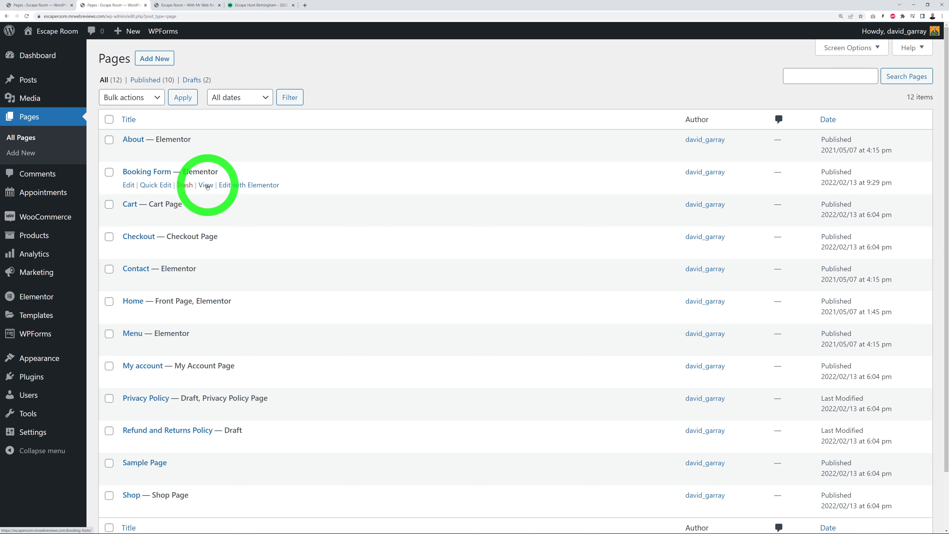
right_click(208, 186)
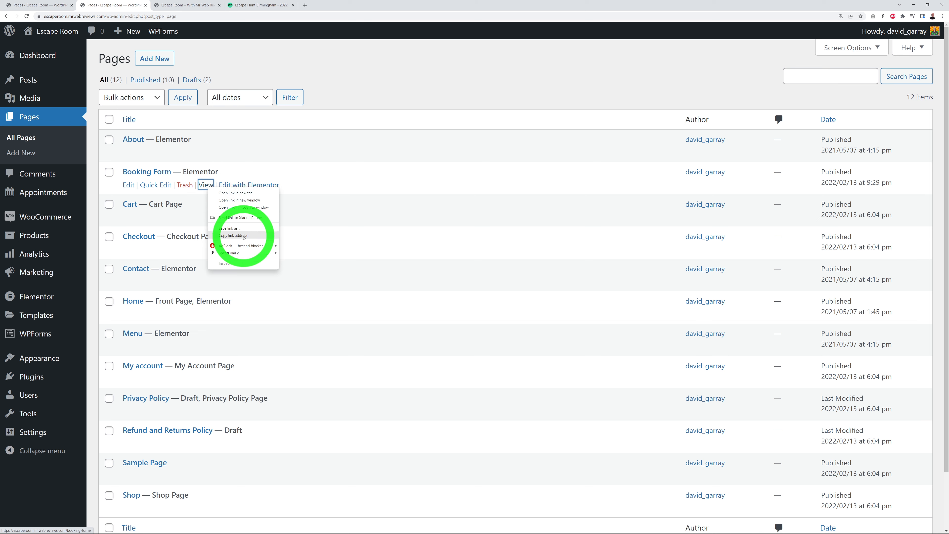
left_click(244, 236)
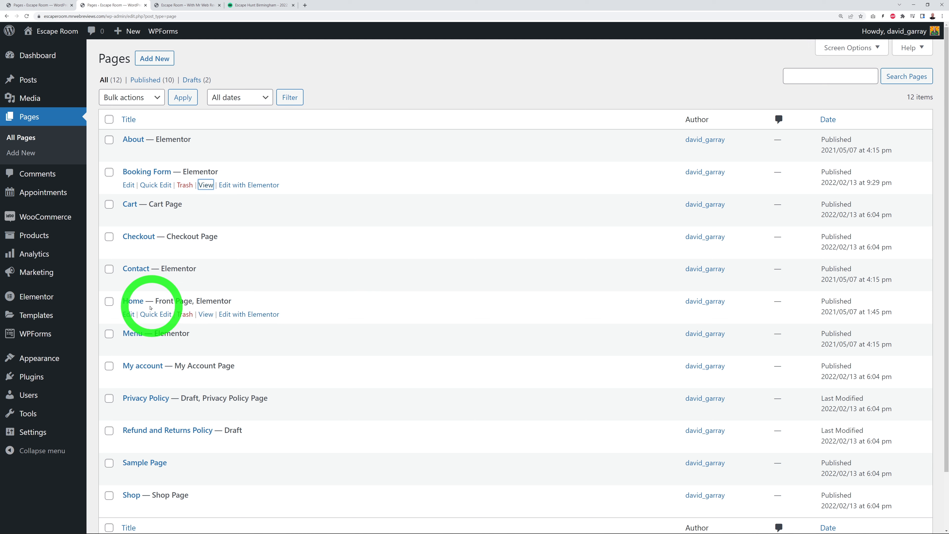
left_click(254, 315)
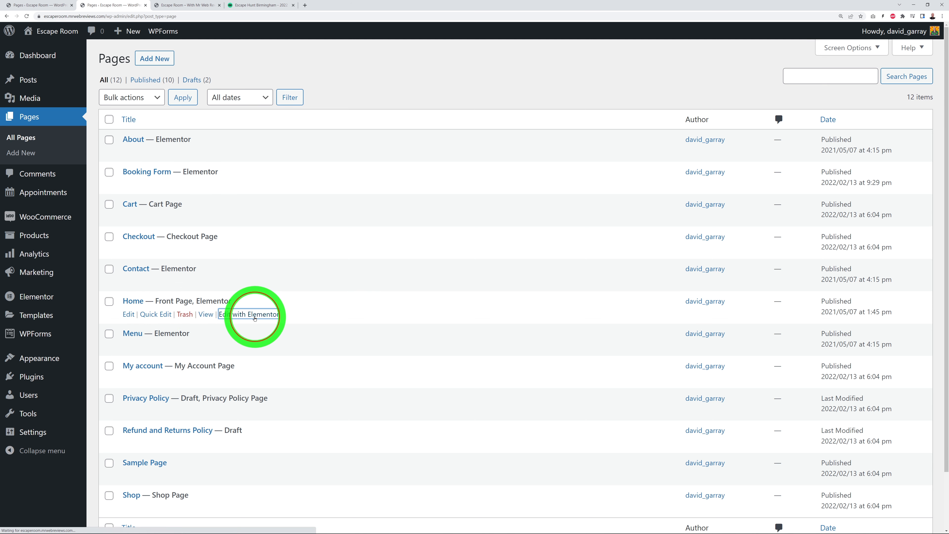
Link the hero section's Make Reservation button to the copied booking form address, change its text to BOOK NOW, and save the page.
scroll(513, 314, "down", 3)
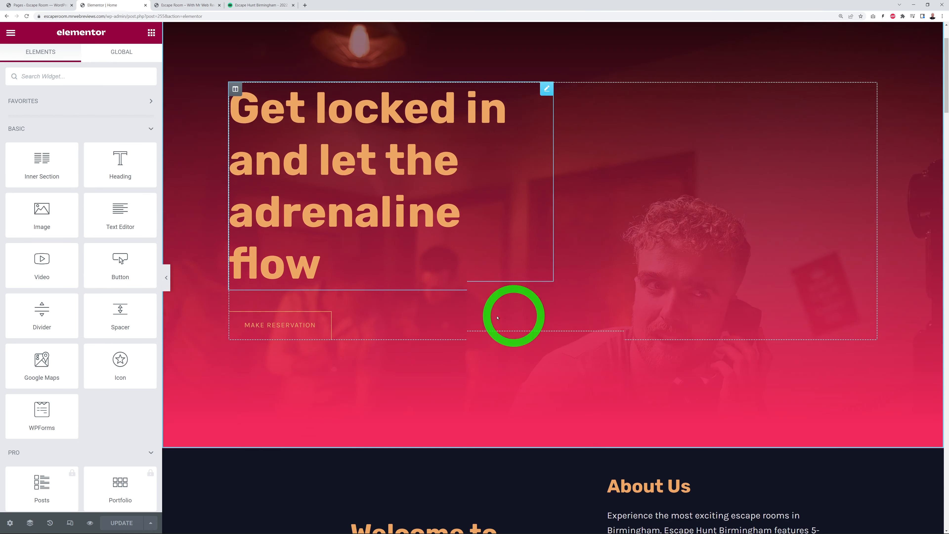
left_click(546, 290)
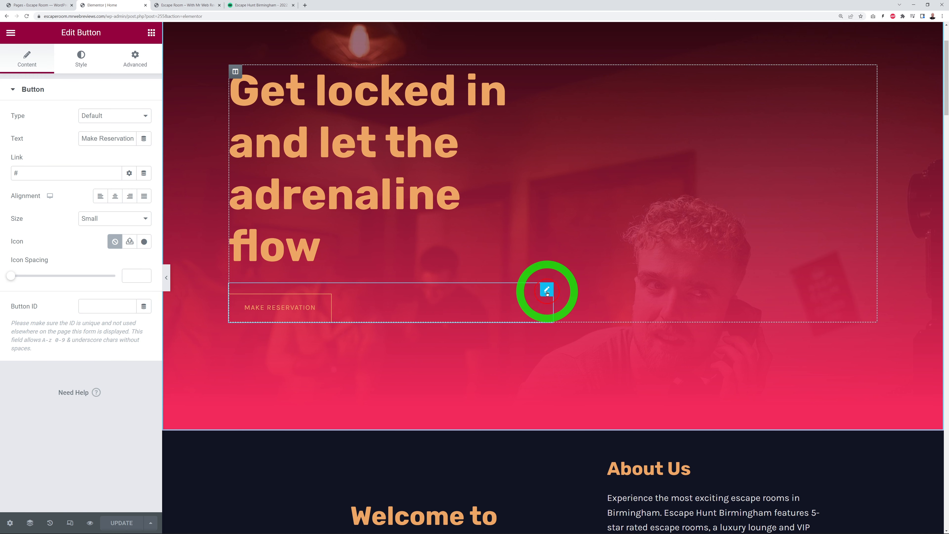
left_click(43, 176)
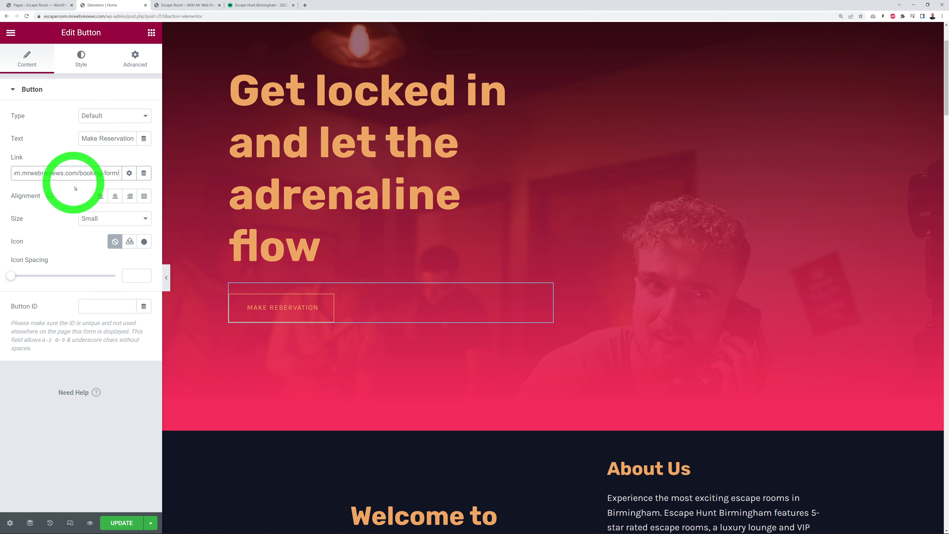
left_click_drag(107, 140, 72, 173)
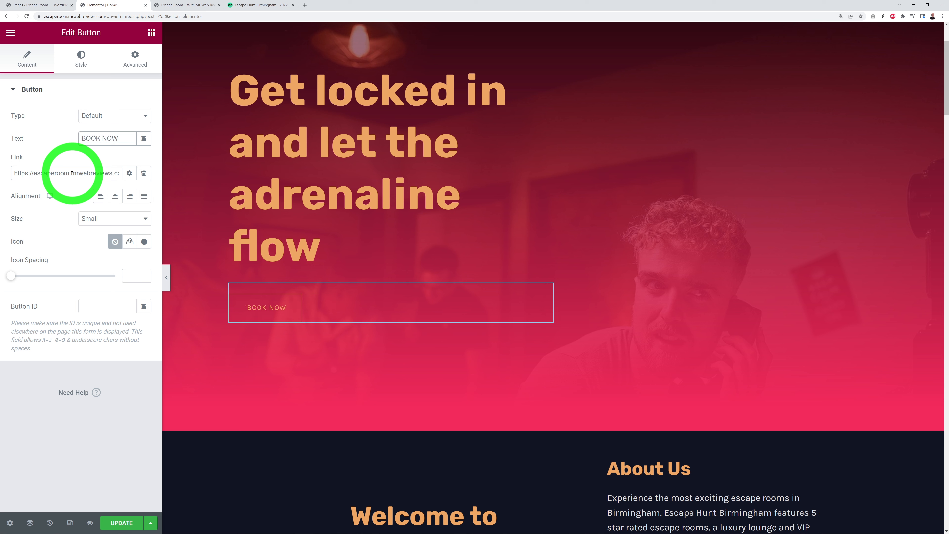
left_click(86, 455)
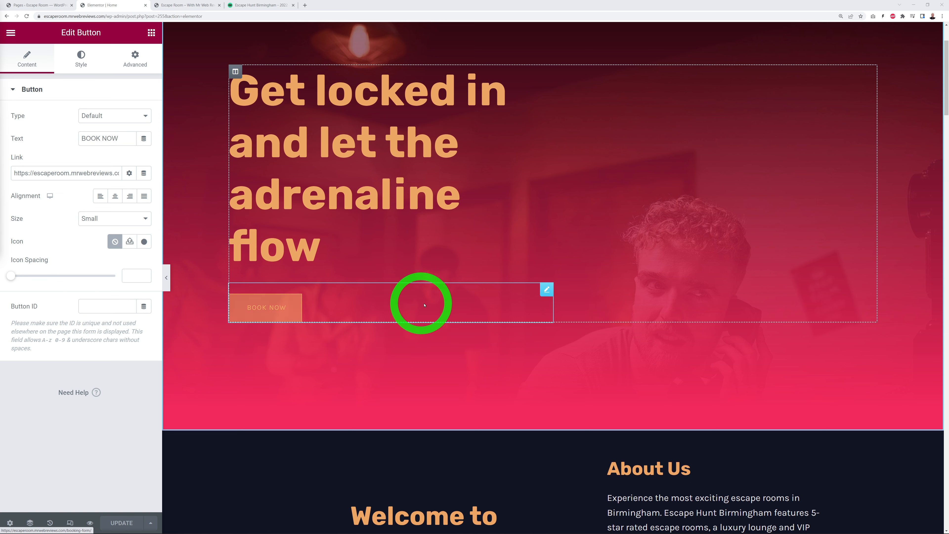
Replace the Book A Table button in the About Us section with a copy of the hero section's BOOK NOW button.
right_click(545, 294)
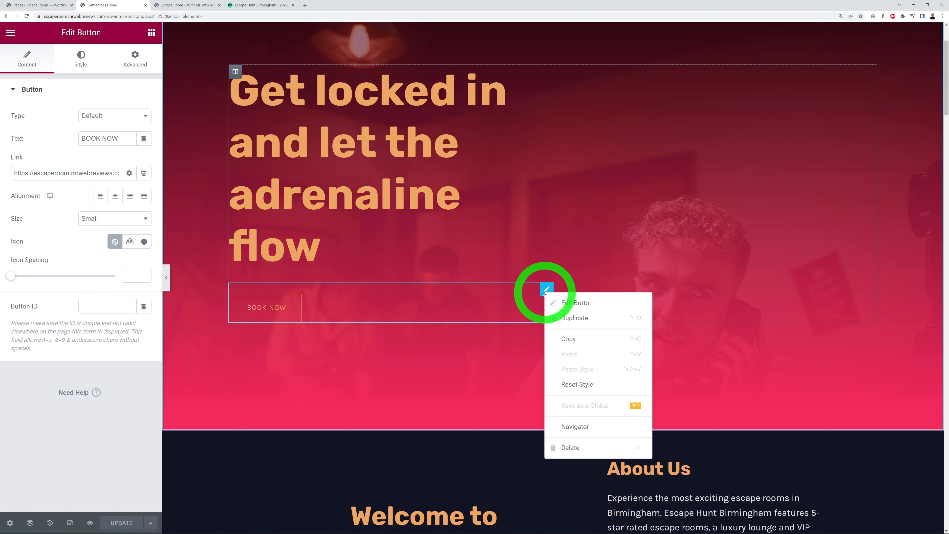
left_click(587, 339)
scroll(809, 363, "down", 4)
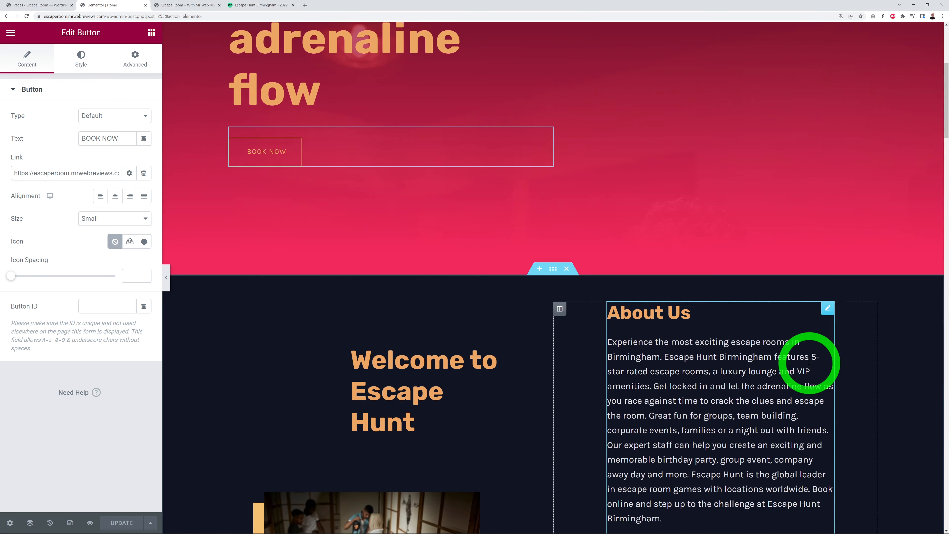
scroll(809, 363, "down", 8)
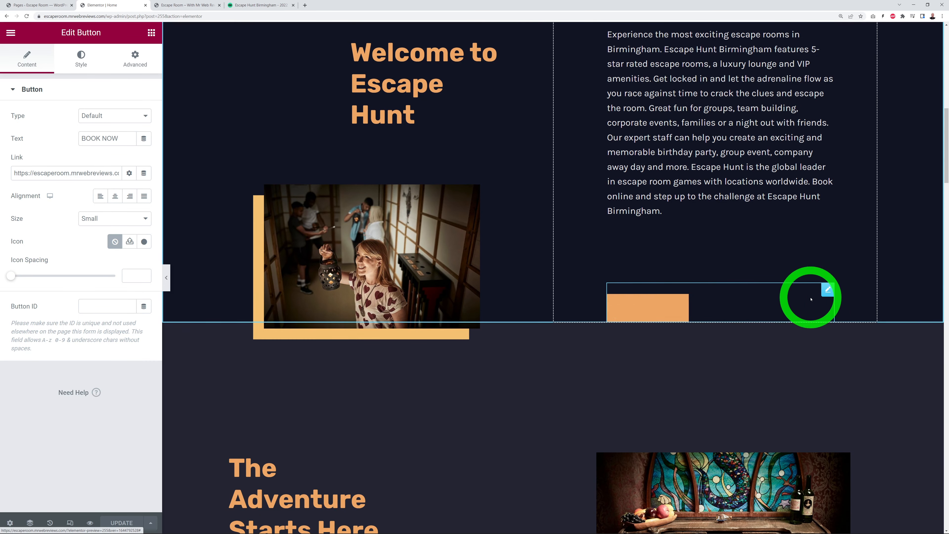
right_click(828, 290)
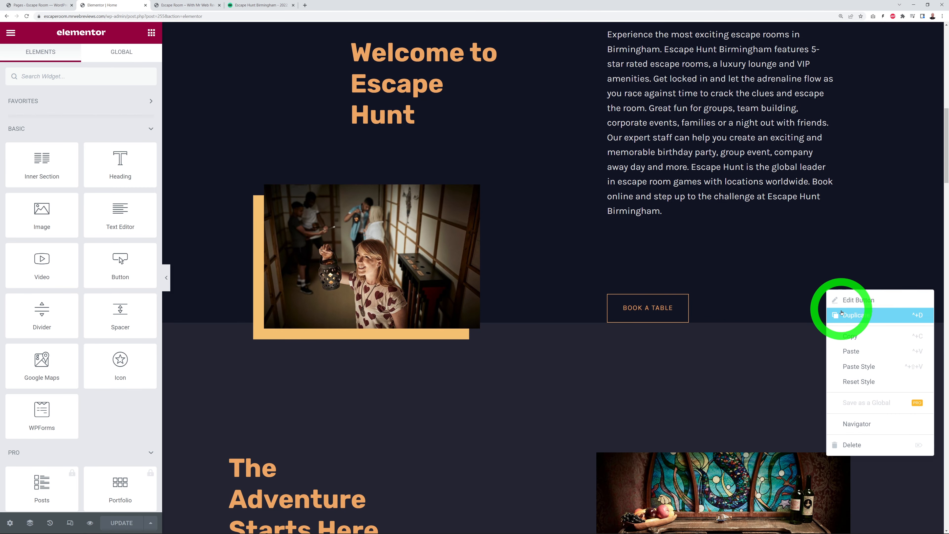
left_click(854, 352)
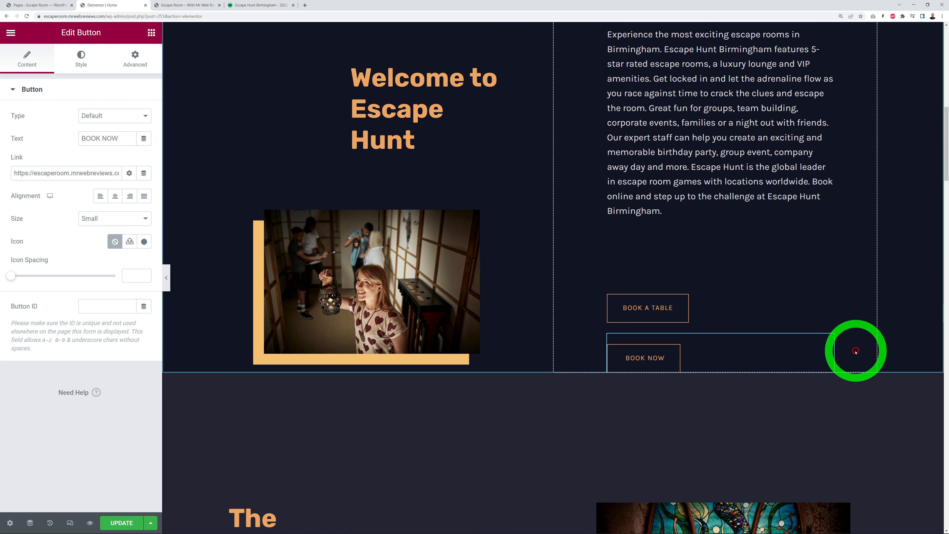
right_click(829, 292)
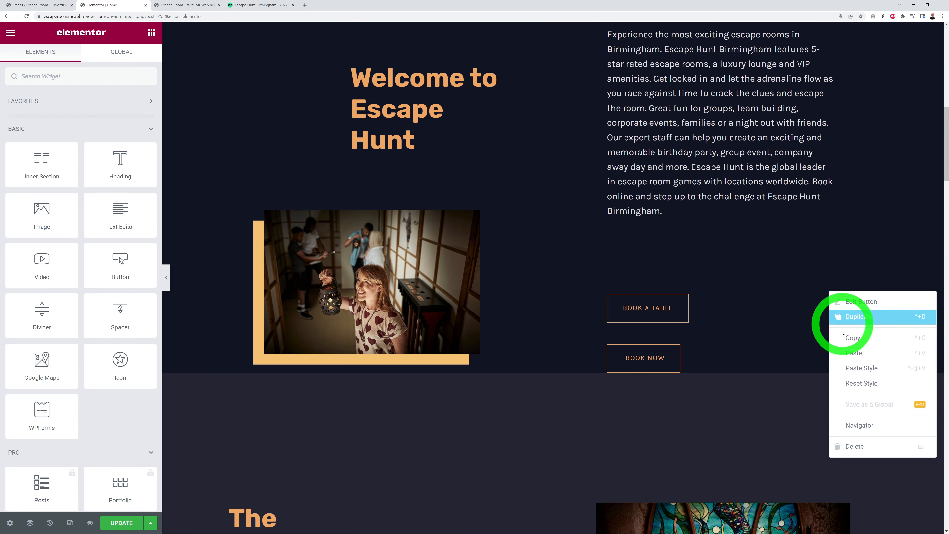
left_click(872, 444)
Replace the Make Reservation button above the Fun for the Whole Family section with the copied BOOK NOW button.
scroll(442, 322, "down", 15)
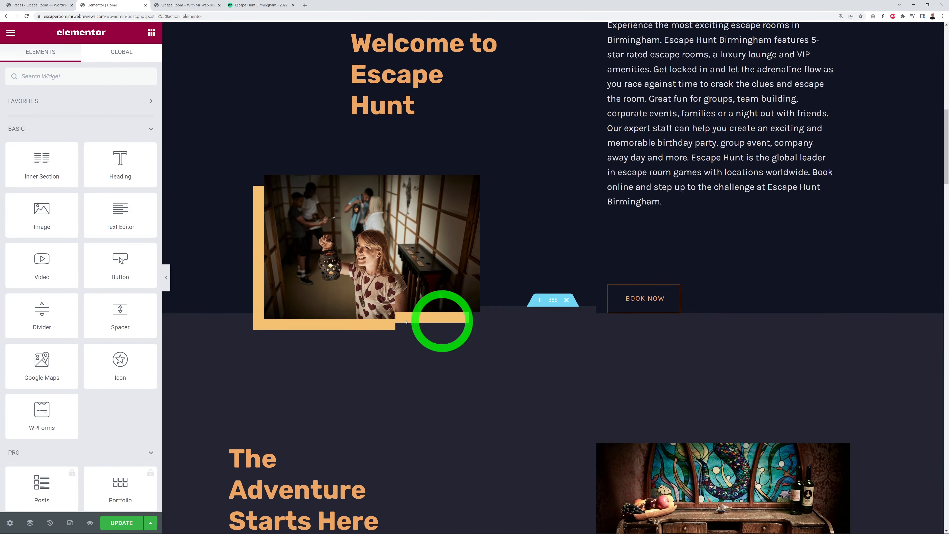
scroll(443, 322, "down", 10)
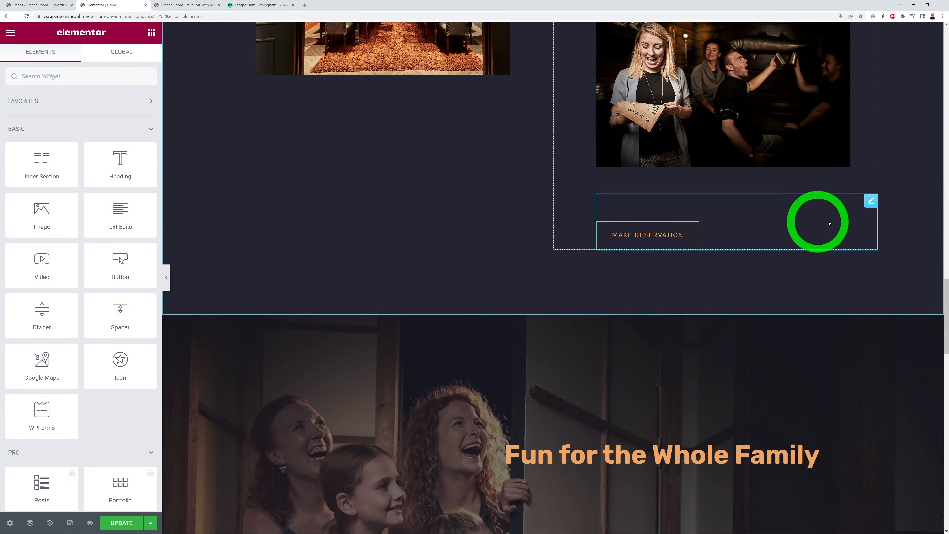
right_click(871, 201)
left_click(872, 266)
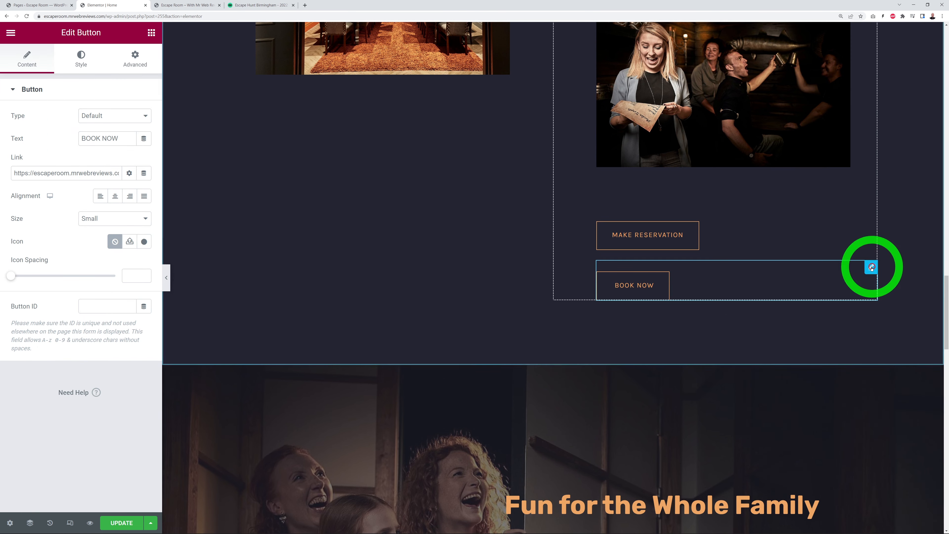
right_click(869, 202)
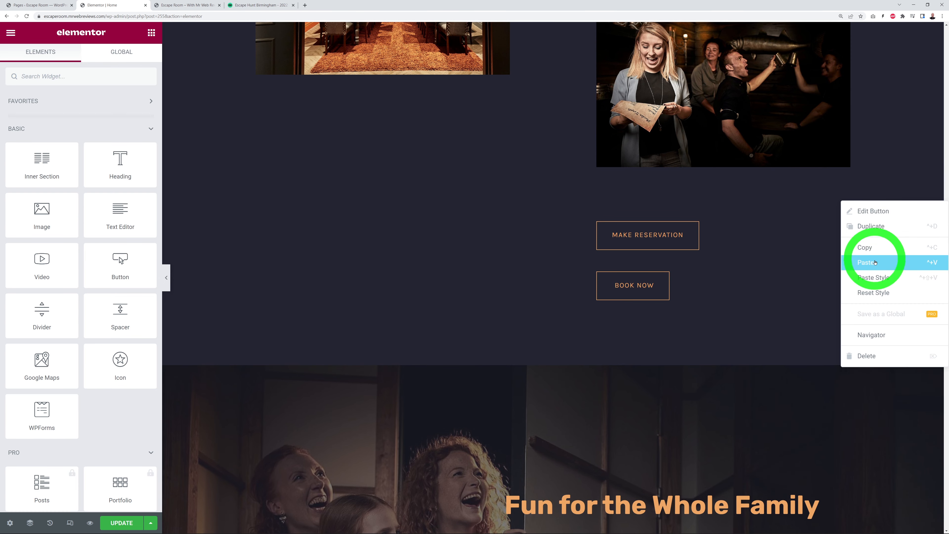
left_click(860, 355)
In the theme customizer, link the header's Book A Table button to the booking form address and publish the change.
scroll(852, 333, "down", 15)
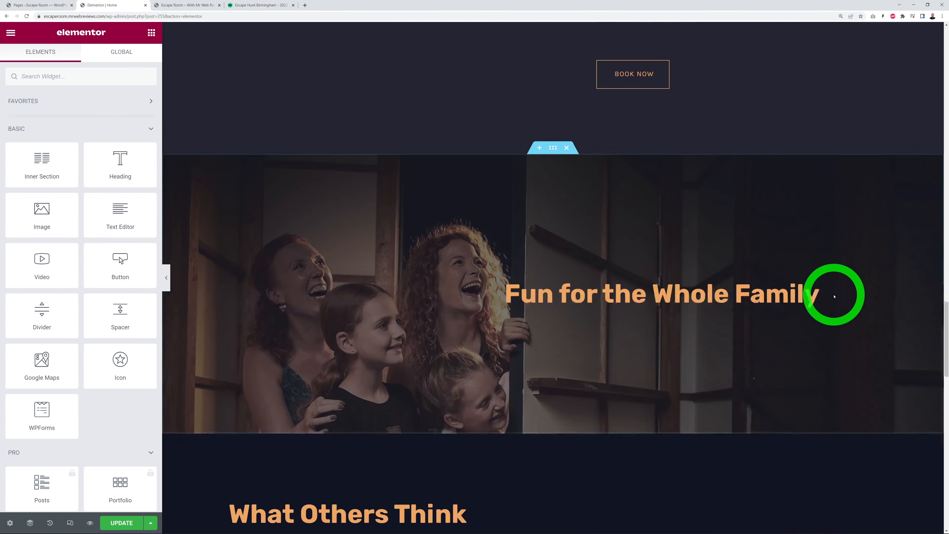
scroll(846, 298, "down", 8)
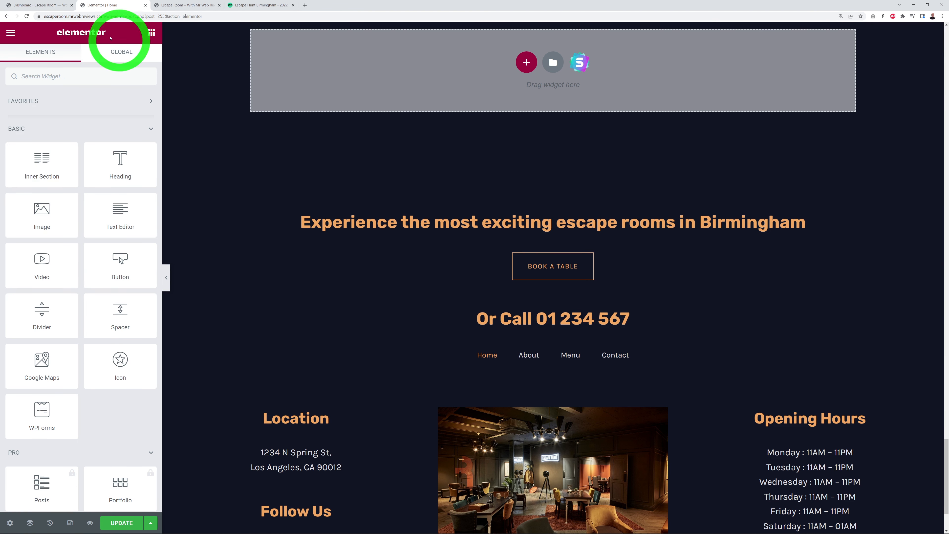
left_click(53, 6)
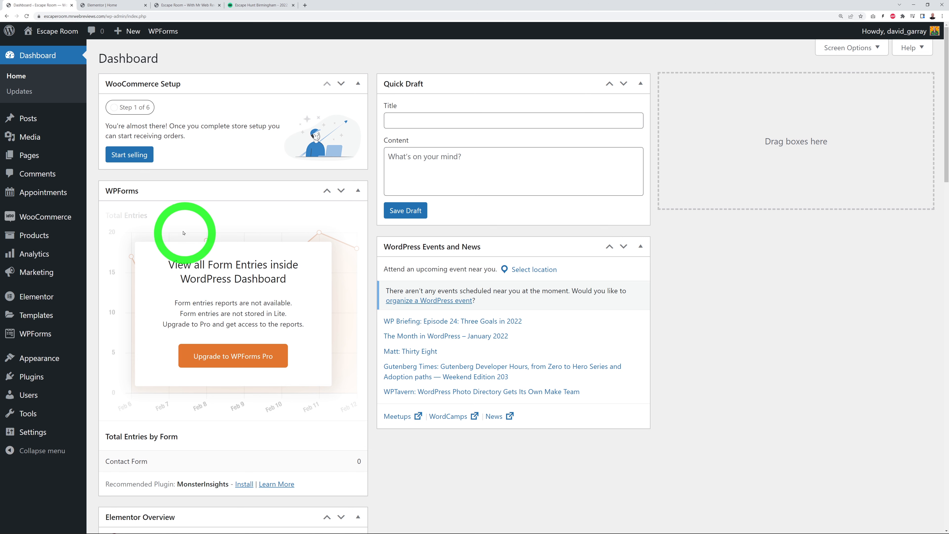
mouse_move(47, 362)
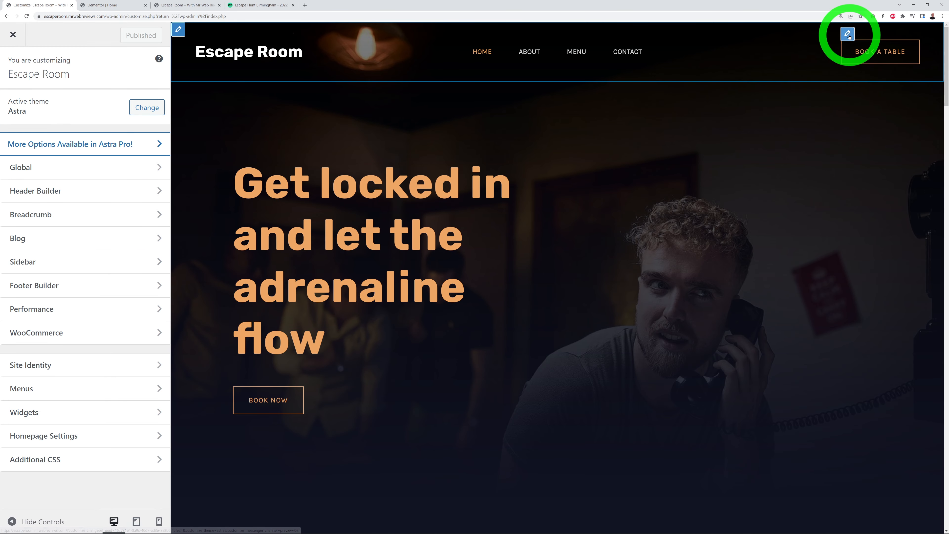
left_click(848, 34)
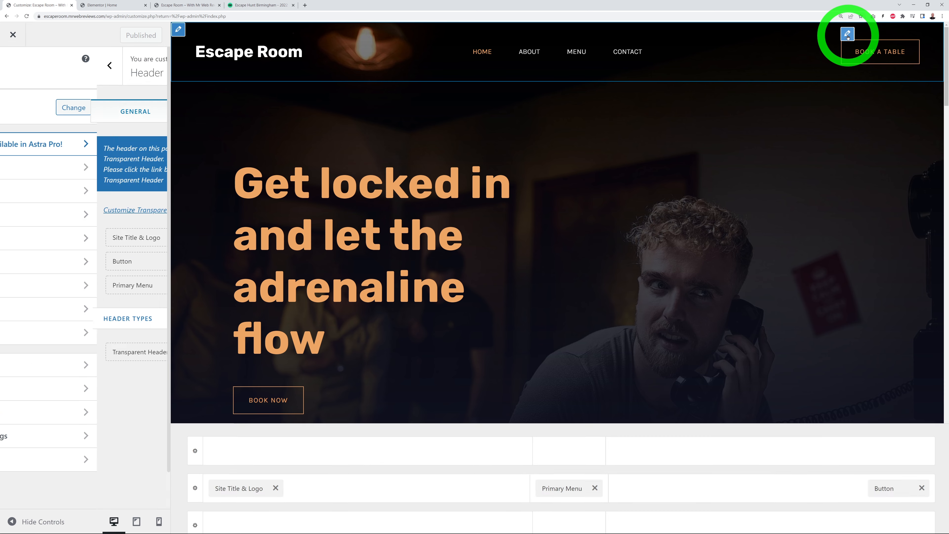
double_click(17, 206)
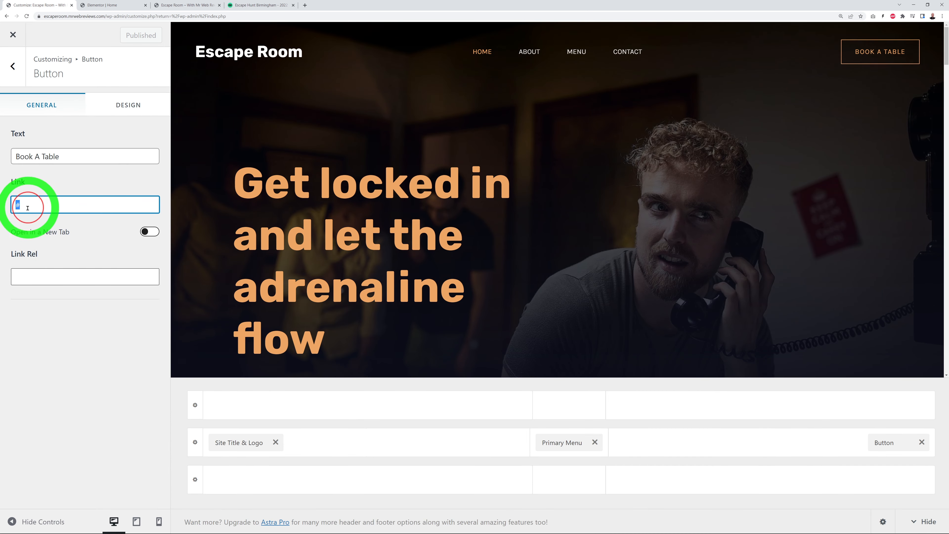
key("ctrl+v")
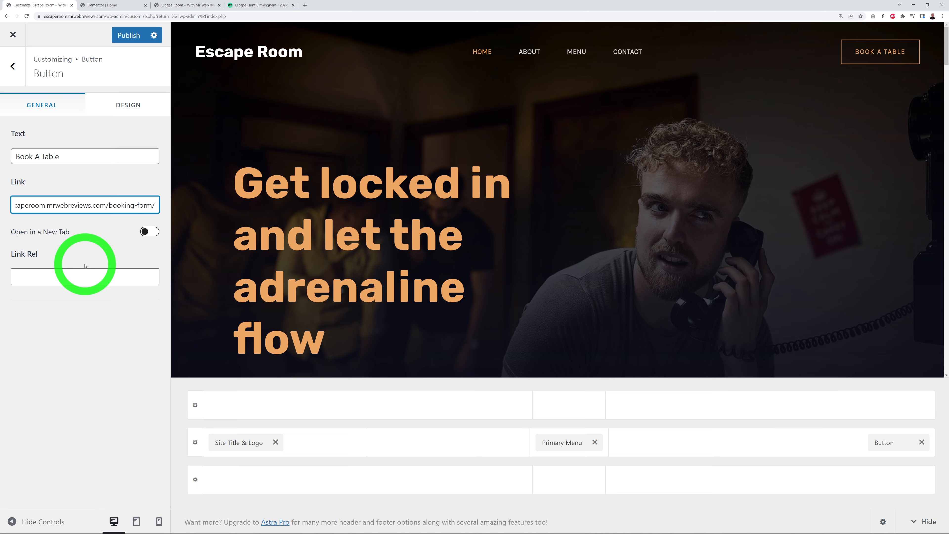
left_click(130, 40)
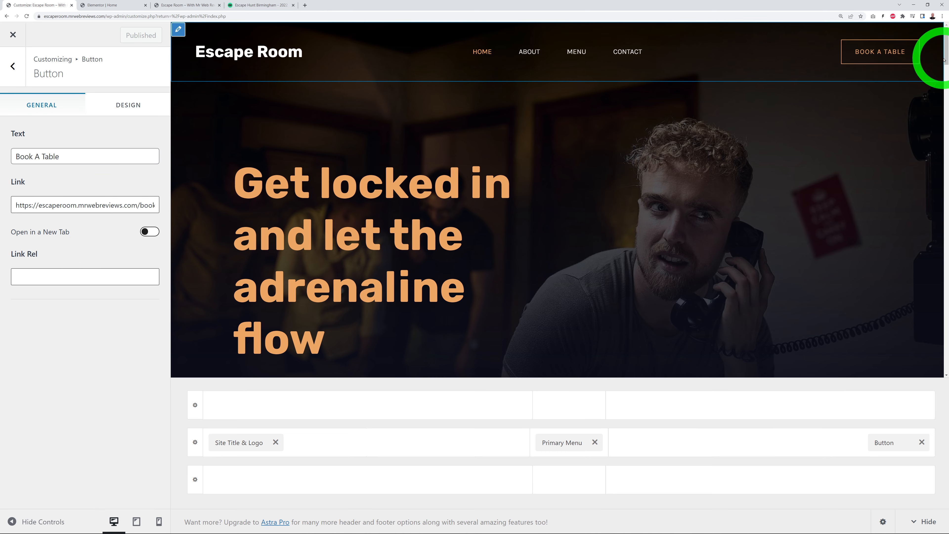
Find the footer's Book A Table button in the customizer preview and open the widget that contains it.
left_click_drag(946, 57, 885, 387)
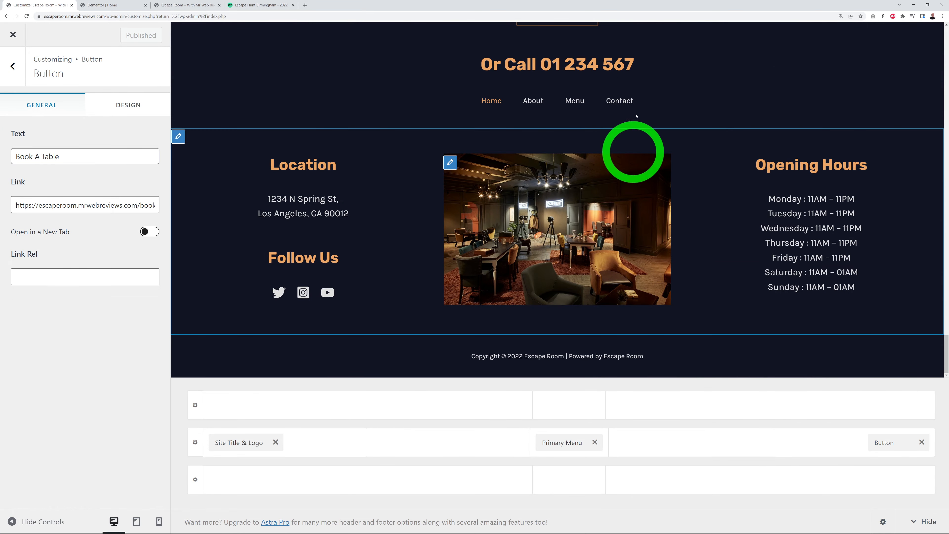
scroll(554, 250, "up", 3)
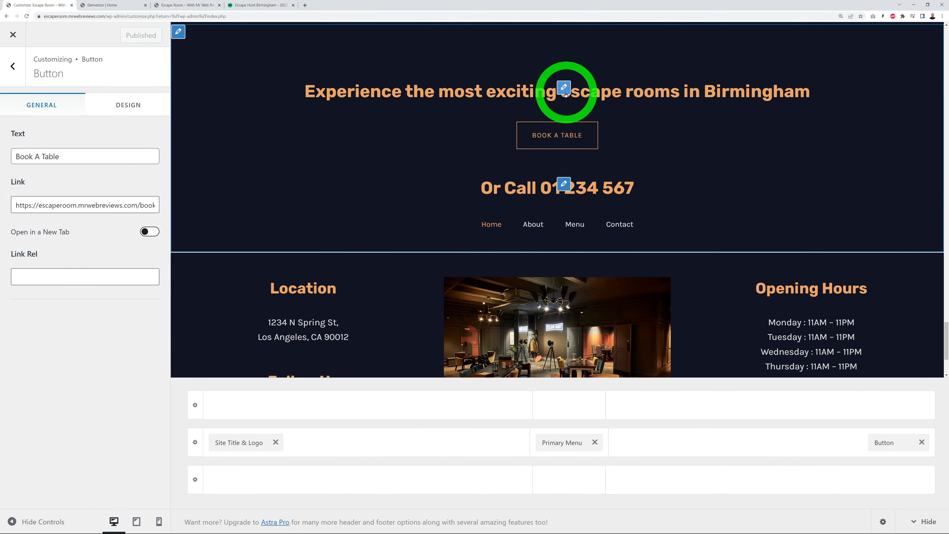
left_click(564, 90)
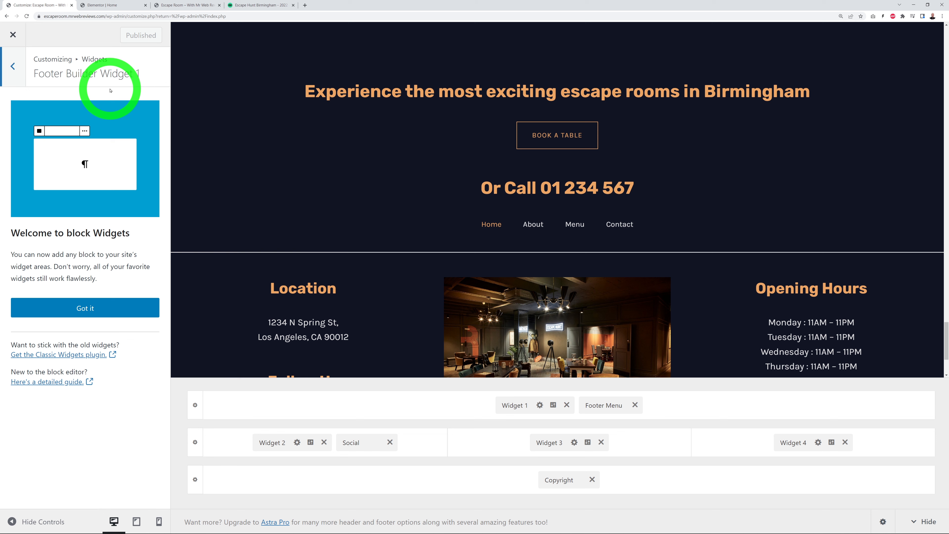
On the WordPress Widgets page, open the text widget in Footer Builder Widget 1 and change its button text to BOOK NOW.
left_click(112, 5)
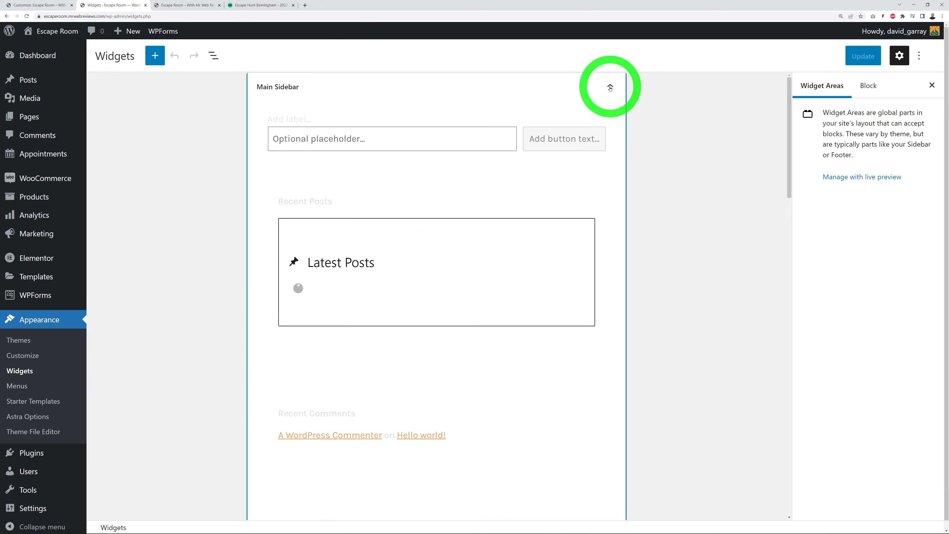
left_click(613, 86)
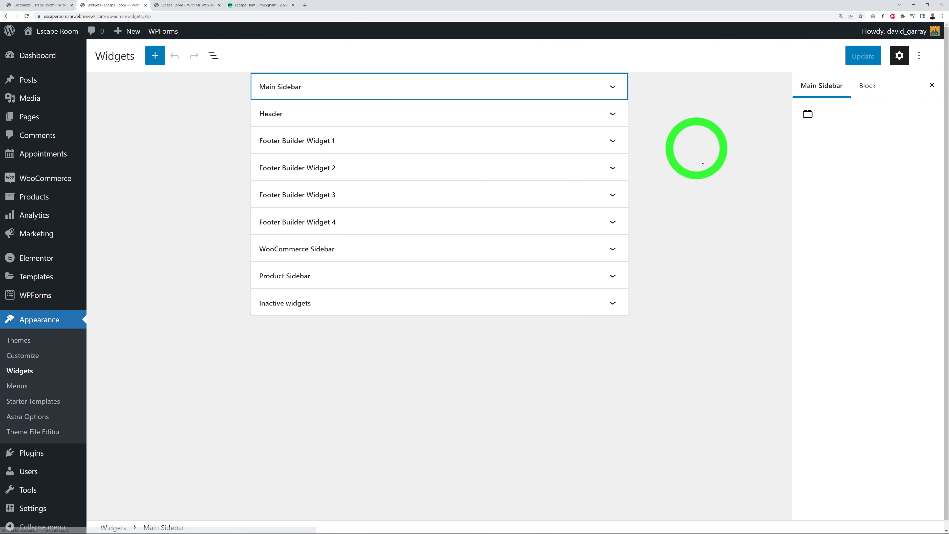
left_click(322, 144)
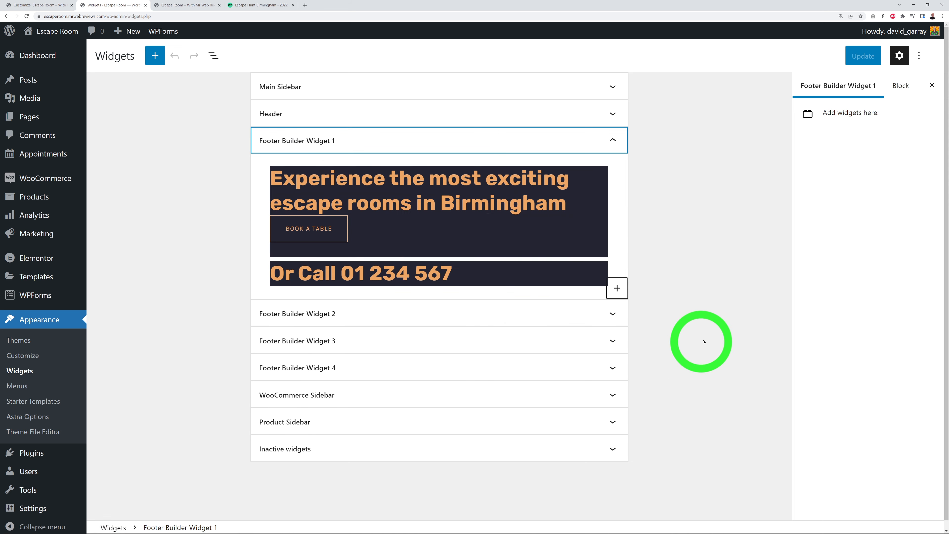
left_click(323, 232)
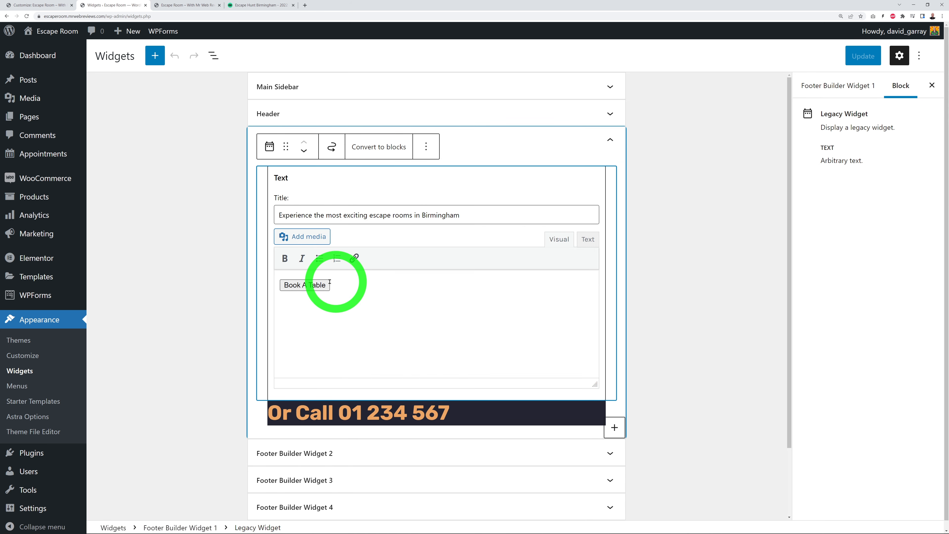
left_click(587, 239)
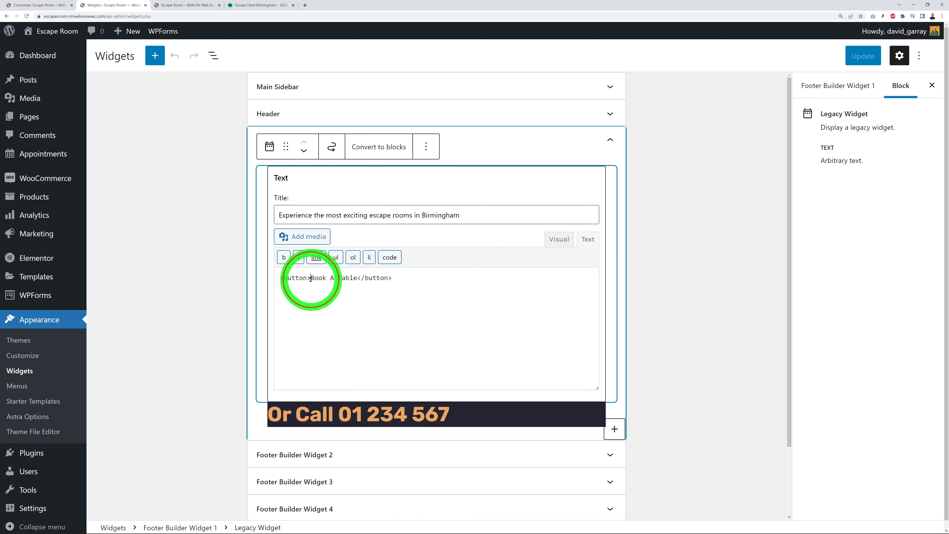
left_click_drag(311, 278, 351, 279)
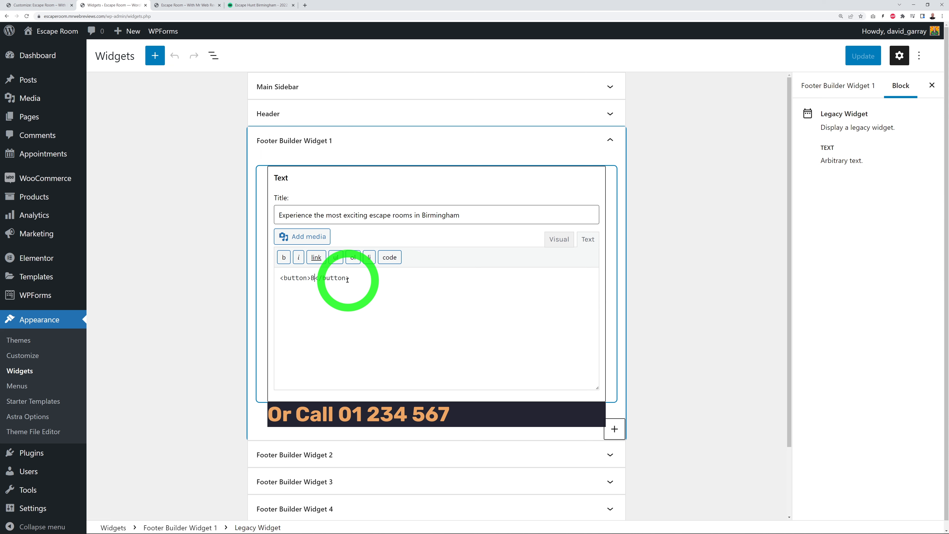
type("BOOK NOW")
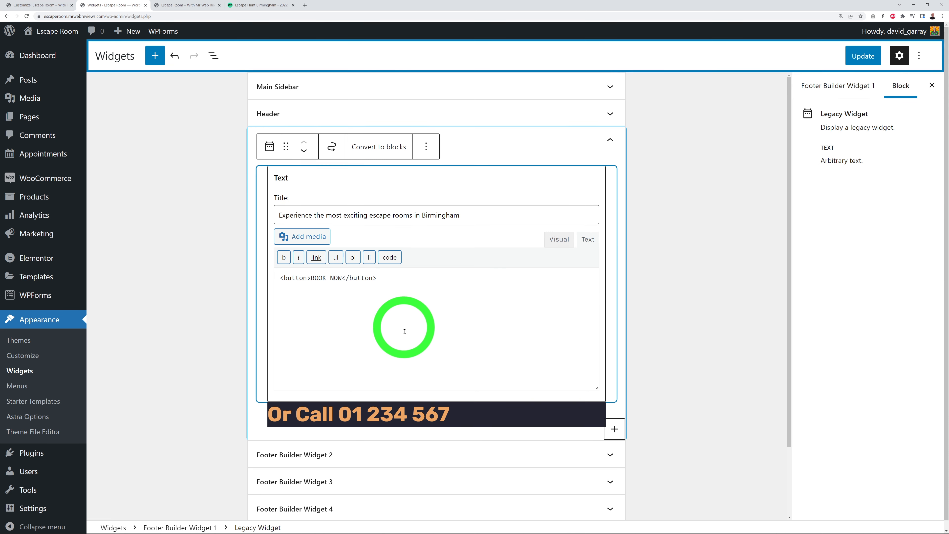
Link the BOOK NOW text in the footer text widget to escaperoom.mrwebreviews.com/booking-form/ and update the widgets.
left_click(559, 239)
left_click(285, 284)
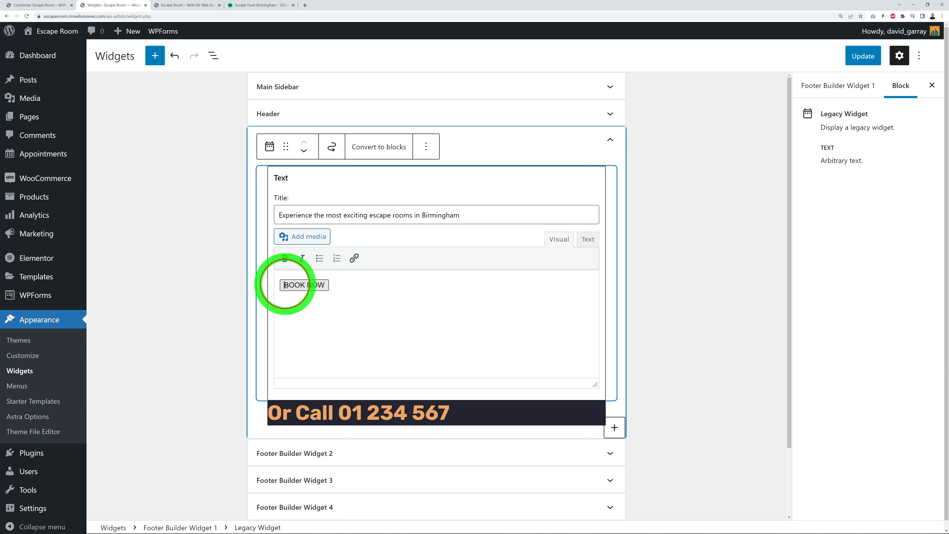
left_click_drag(285, 286, 324, 289)
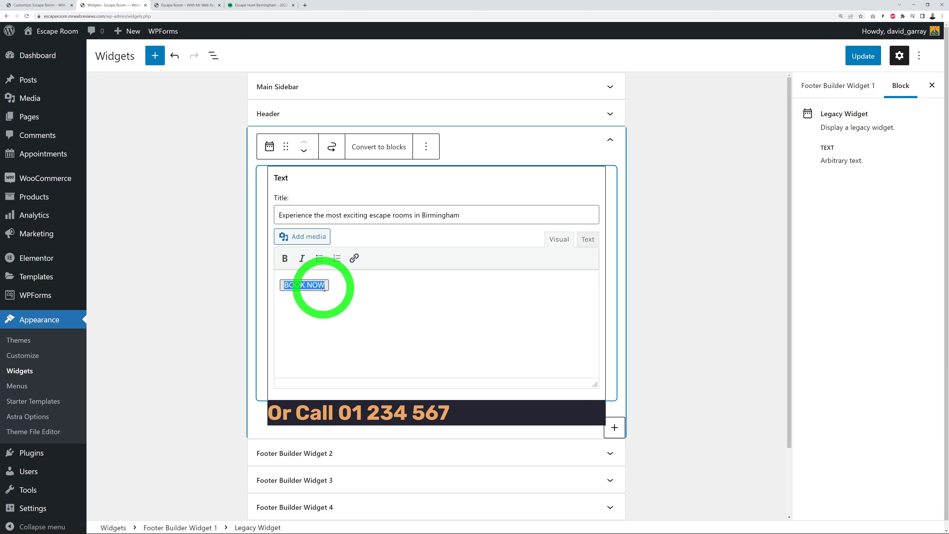
left_click(353, 258)
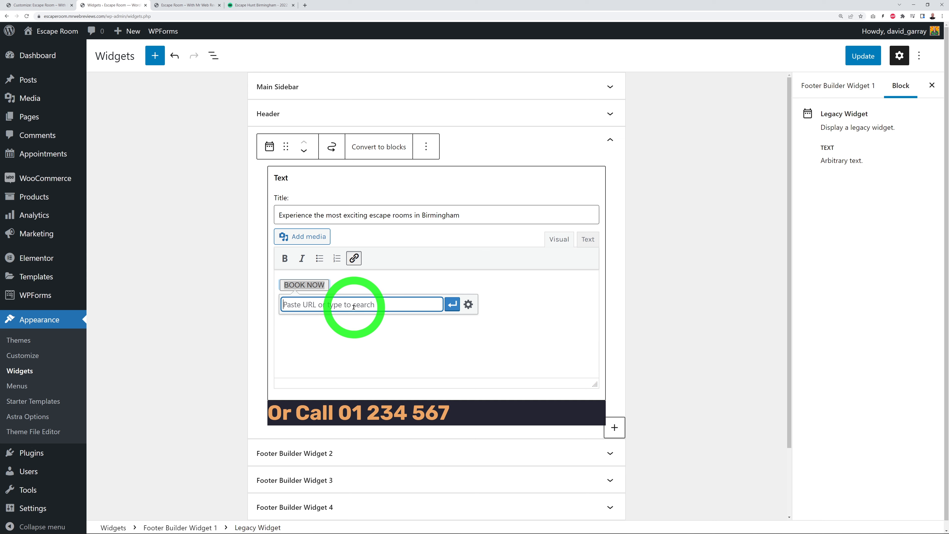
type("escaperoom.mrwebreviews.com/booking-form/")
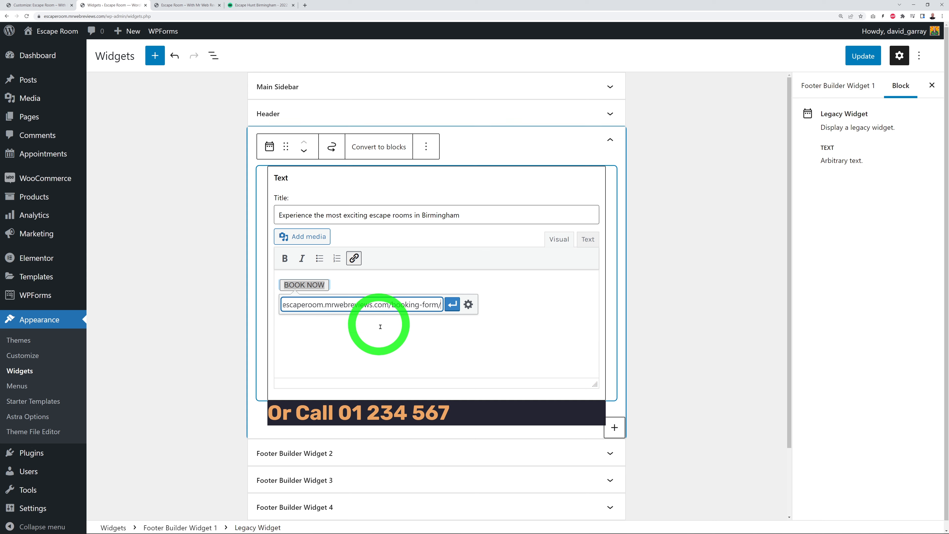
left_click(452, 305)
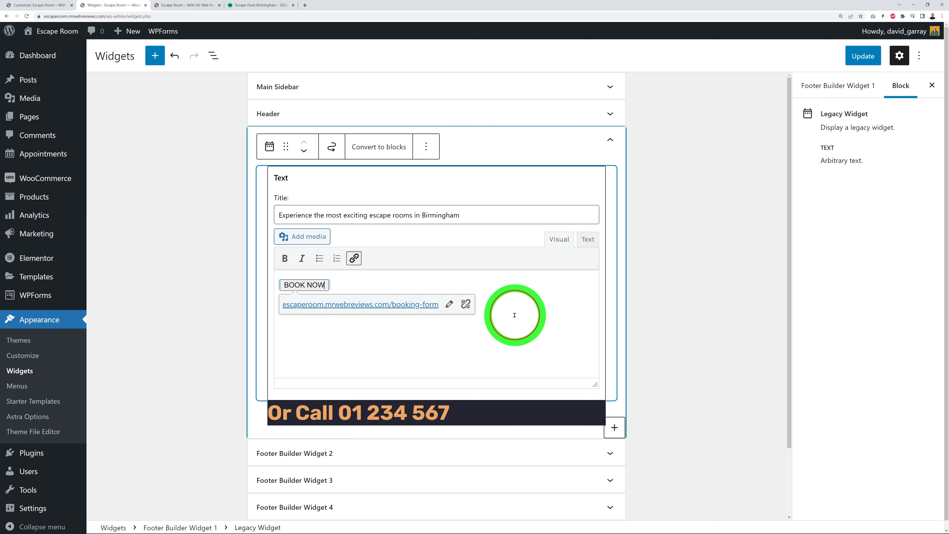
left_click(421, 344)
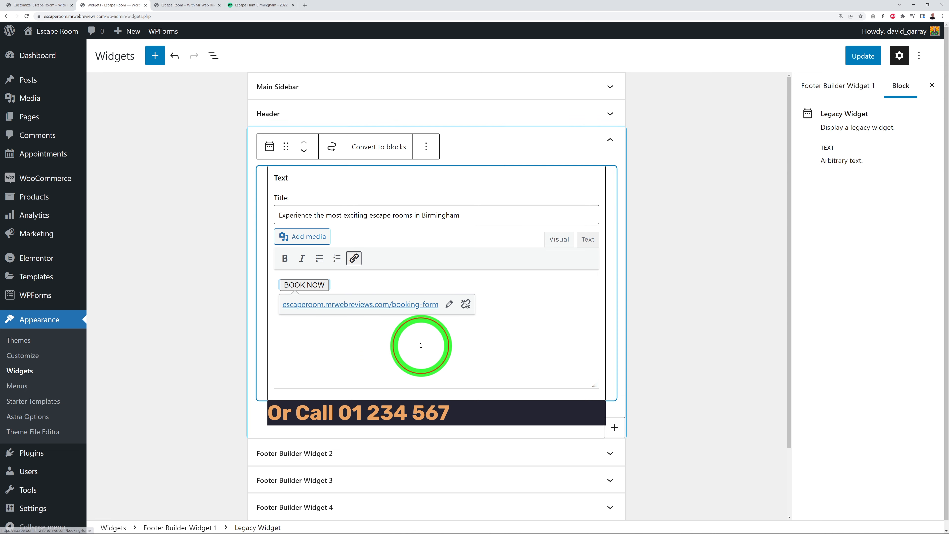
left_click(863, 56)
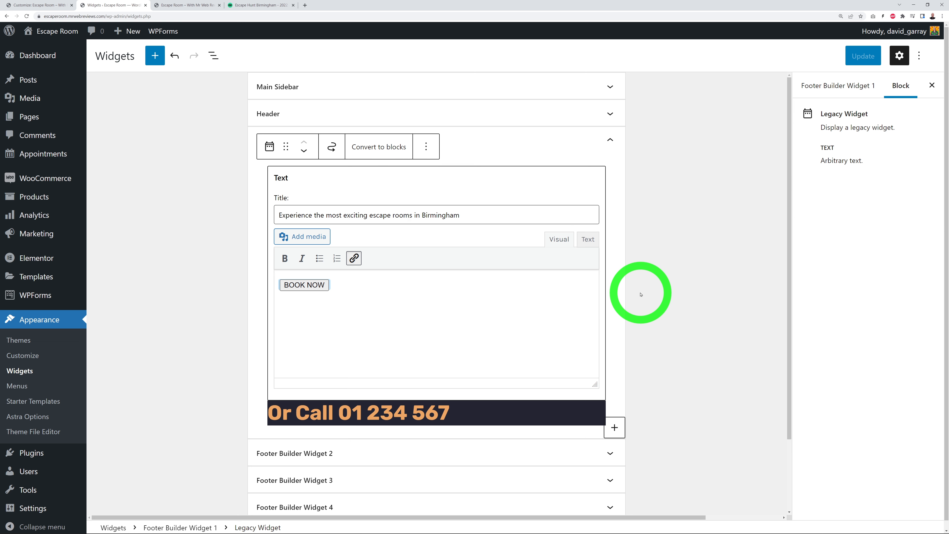
Test on the live site that the header, homepage hero and footer BOOK NOW buttons open the booking form.
left_click(183, 5)
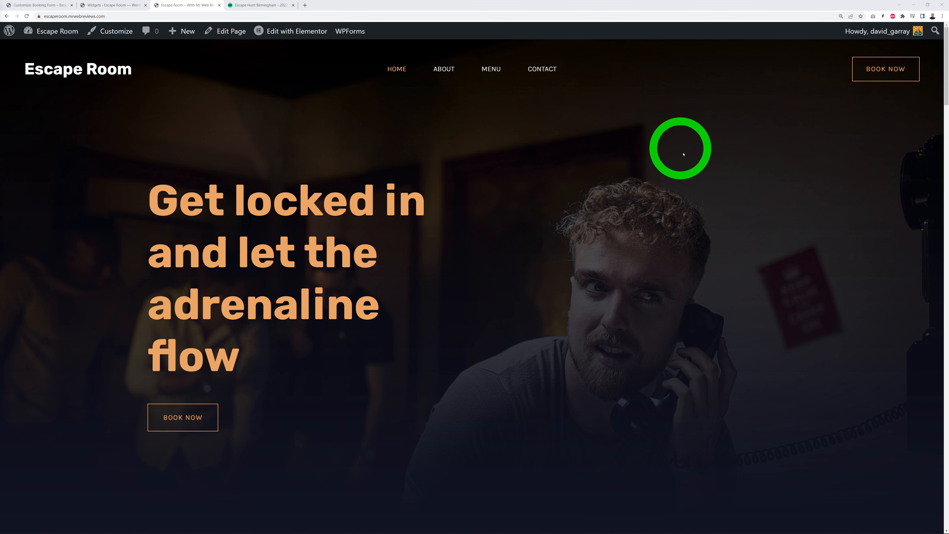
left_click(878, 71)
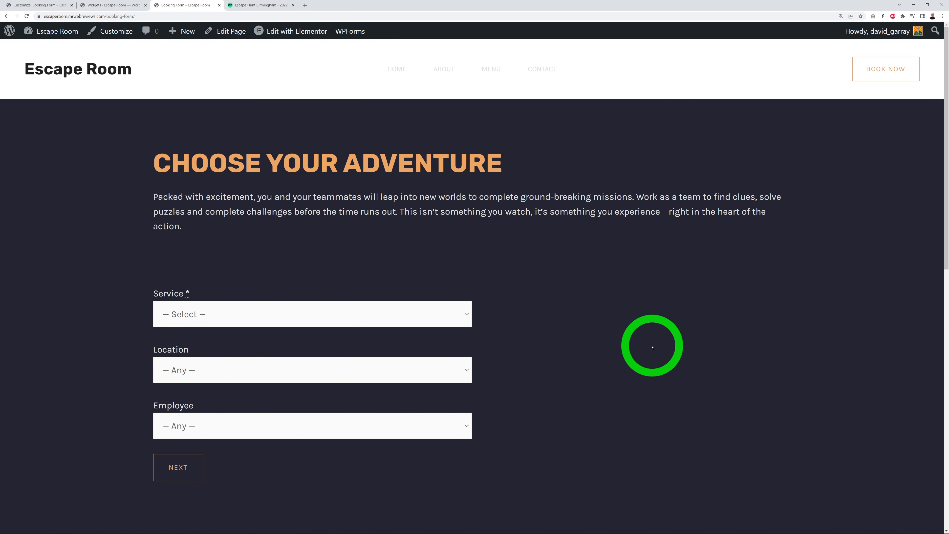
left_click(118, 73)
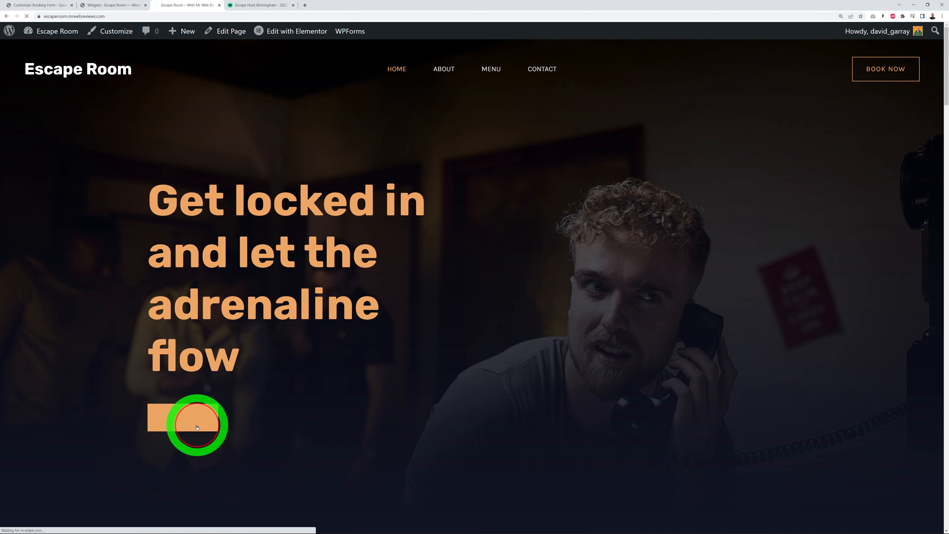
left_click(197, 424)
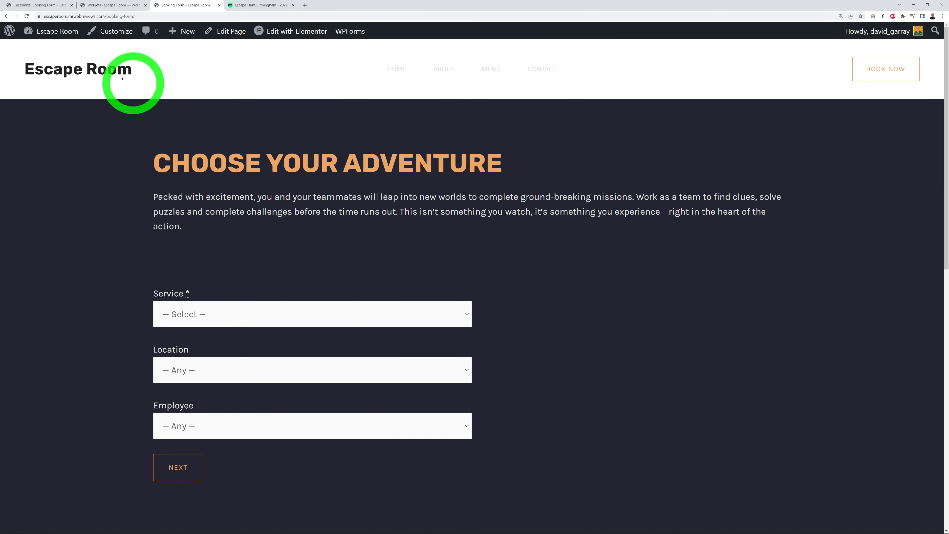
left_click_drag(945, 142, 945, 445)
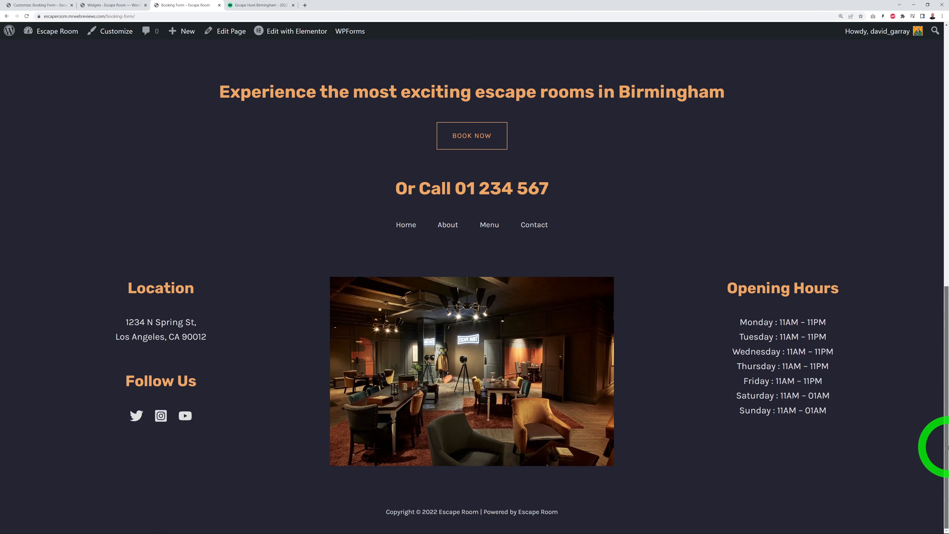
left_click(481, 139)
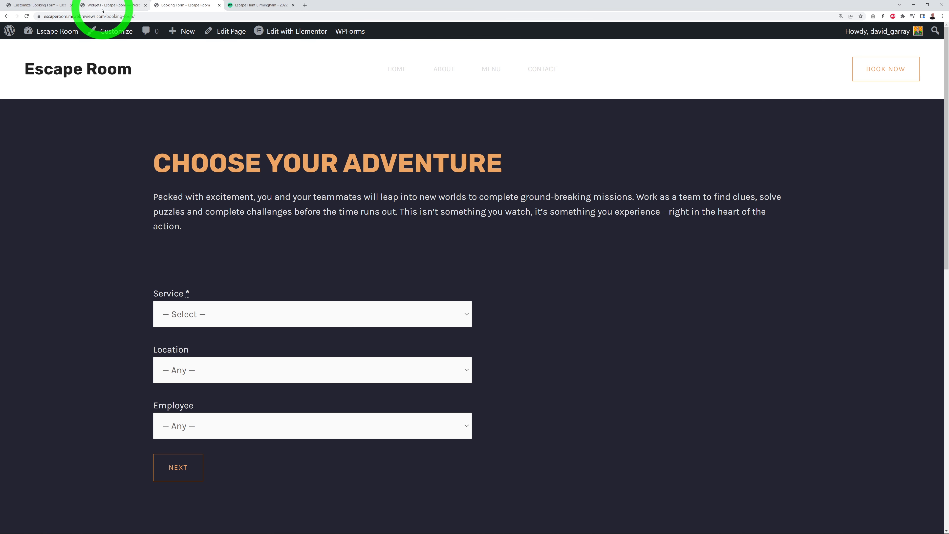
On the WordPress Menus page, remove the Menu item from the Navigation menu and save the menu.
left_click(37, 6)
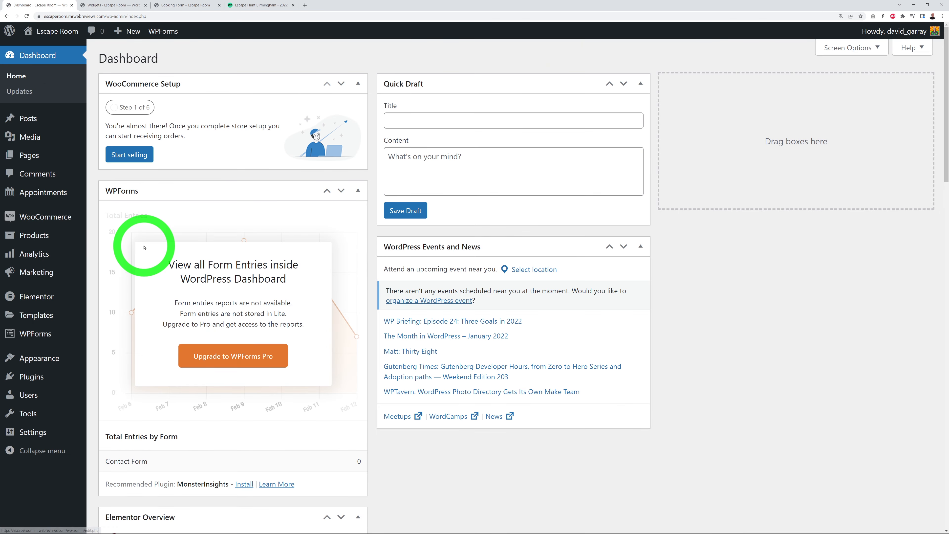
mouse_move(45, 360)
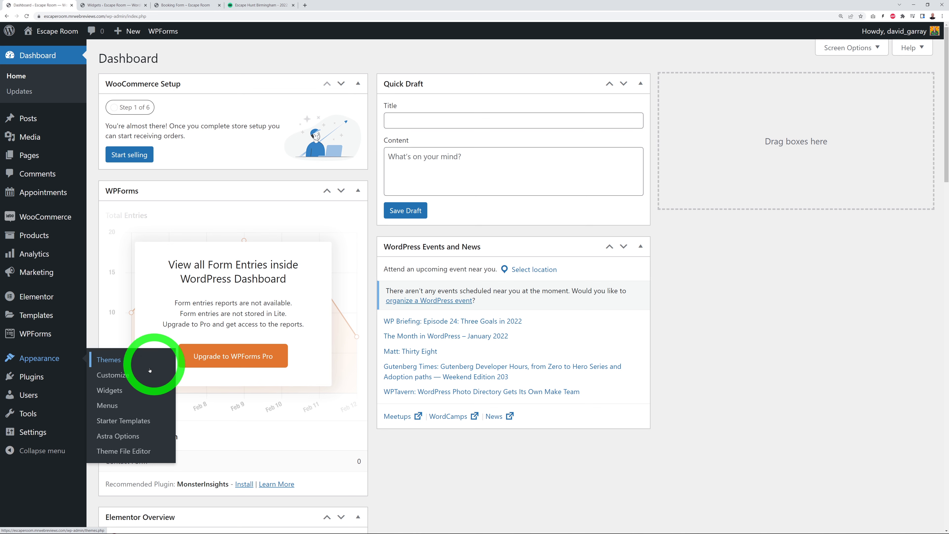
left_click(108, 405)
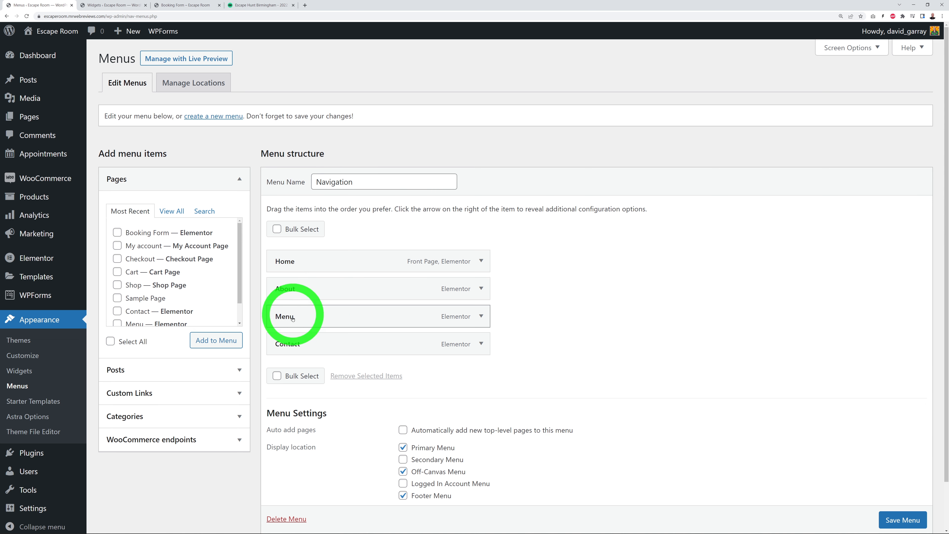
left_click(196, 4)
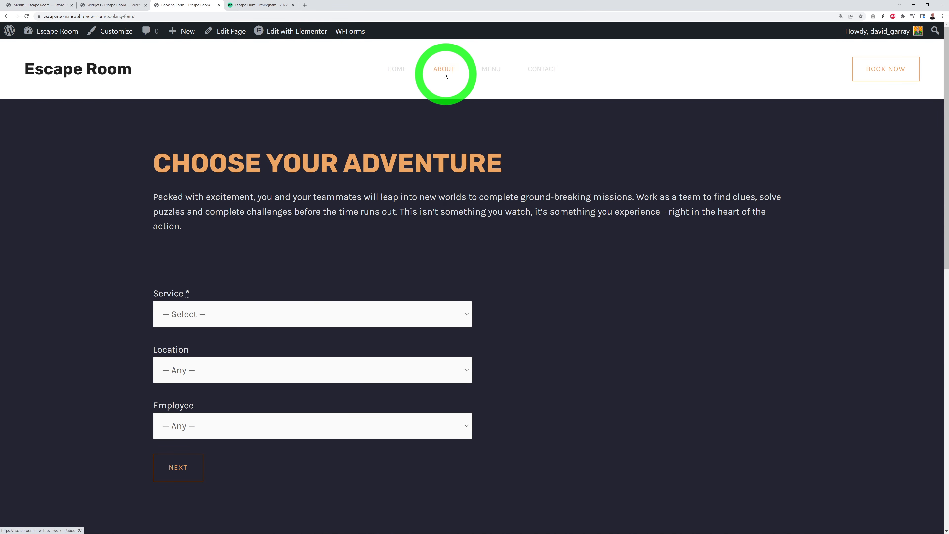
left_click(21, 5)
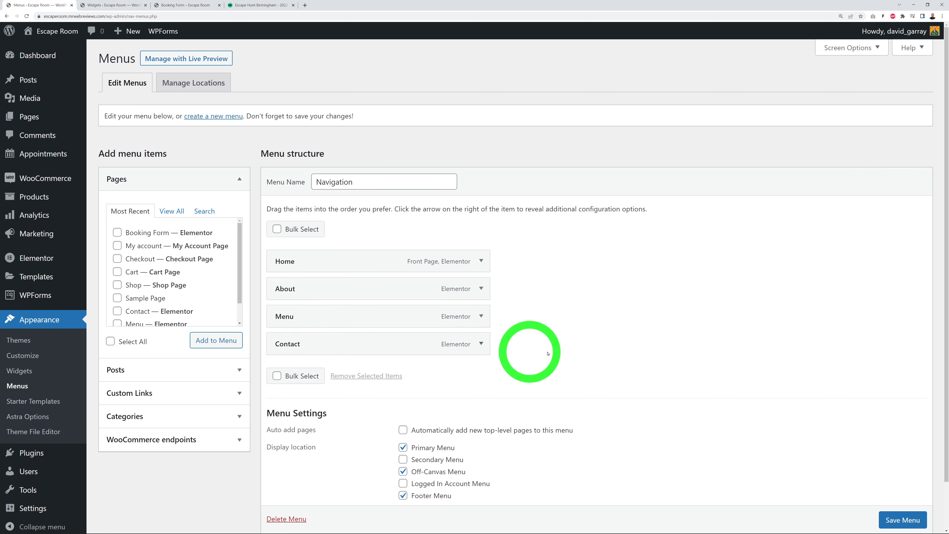
left_click(481, 316)
scroll(563, 325, "down", 2)
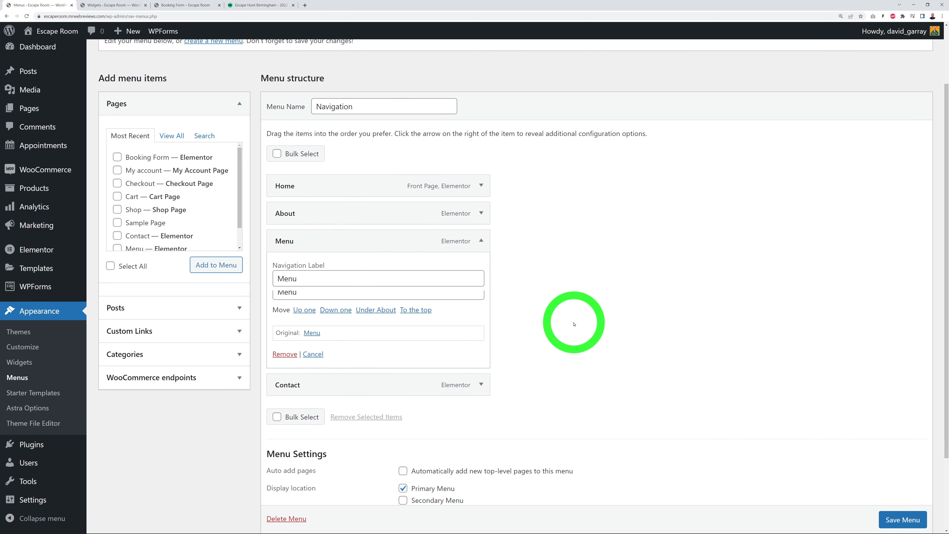
left_click(291, 326)
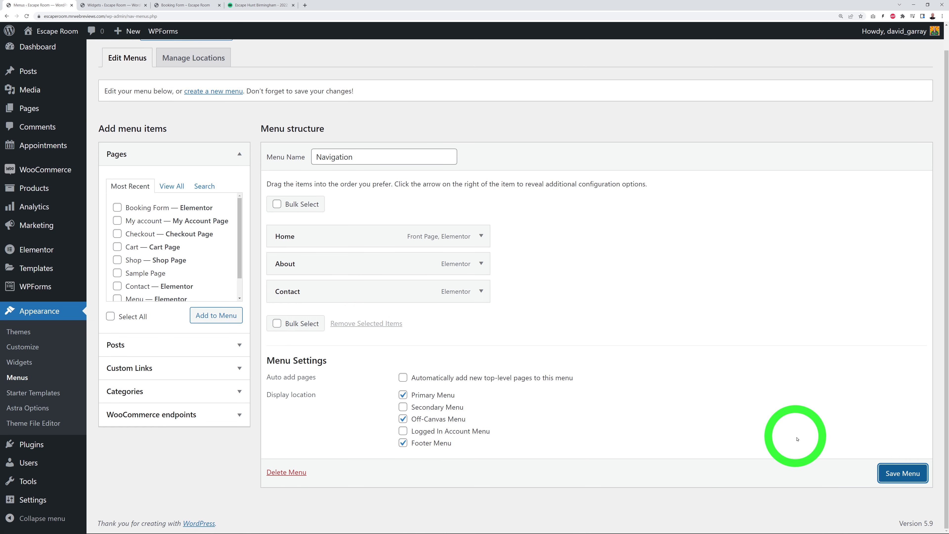
Check the navigation on the live homepage, then review the About page from the hero to the testimonials.
left_click(175, 4)
left_click(101, 64)
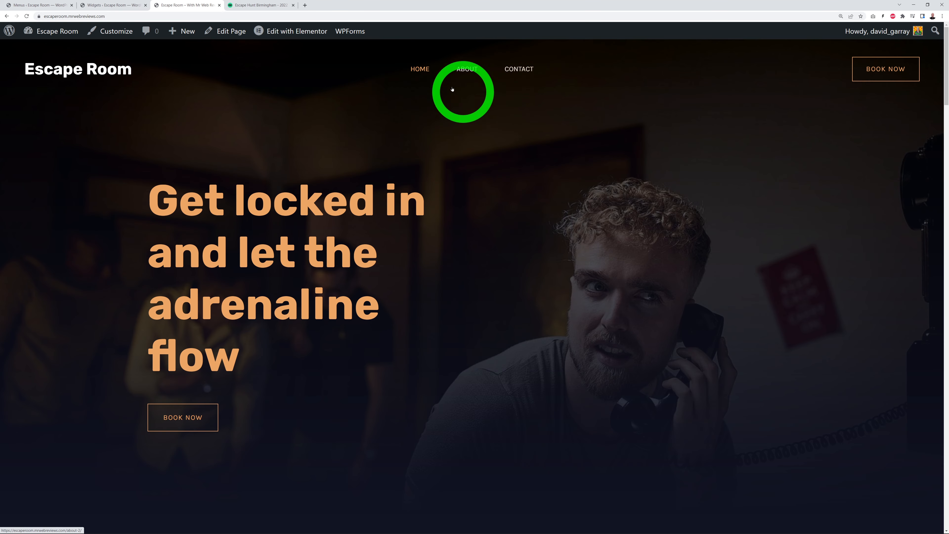
left_click(467, 70)
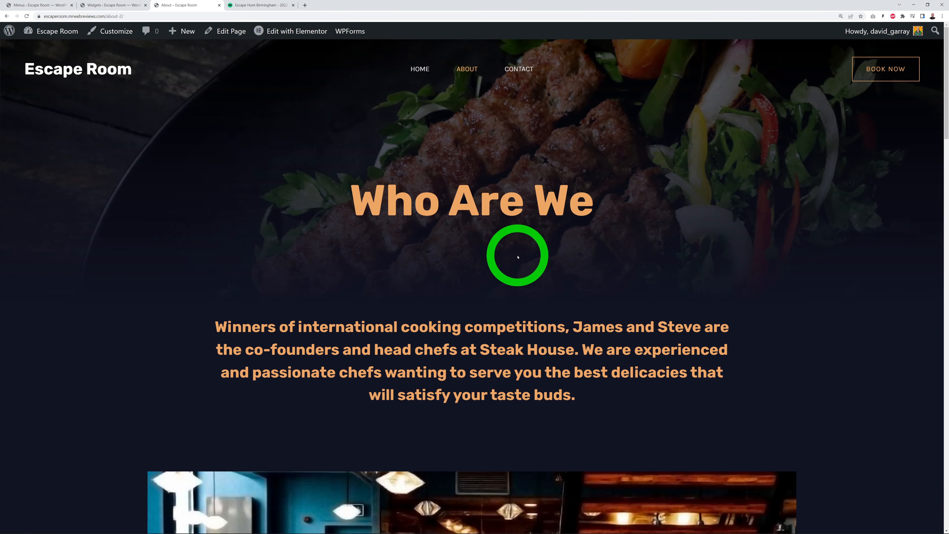
scroll(853, 299, "down", 20)
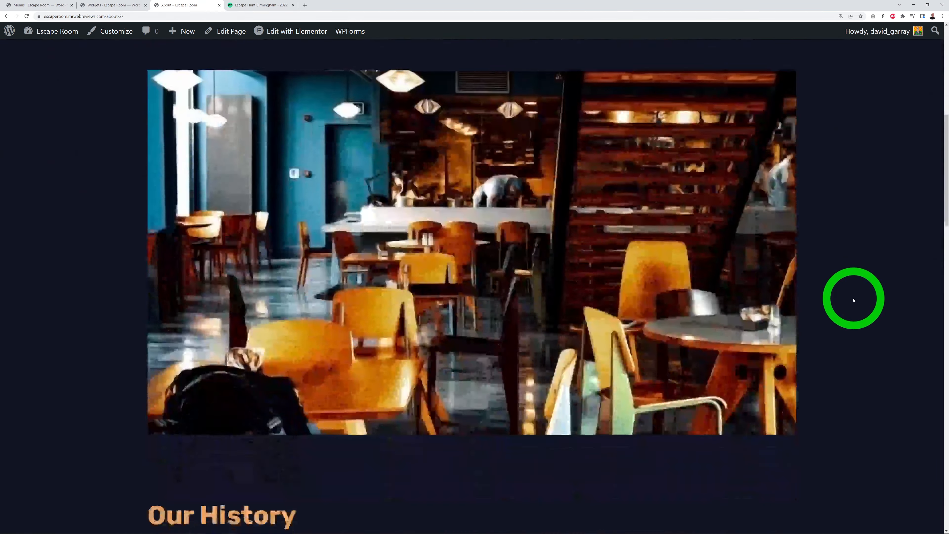
scroll(853, 301, "down", 14)
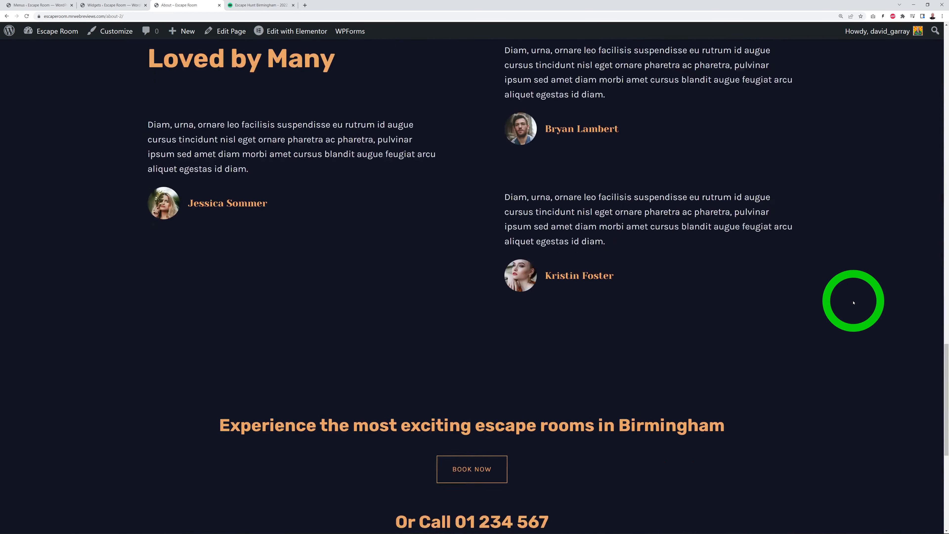
scroll(854, 301, "up", 15)
scroll(853, 302, "up", 20)
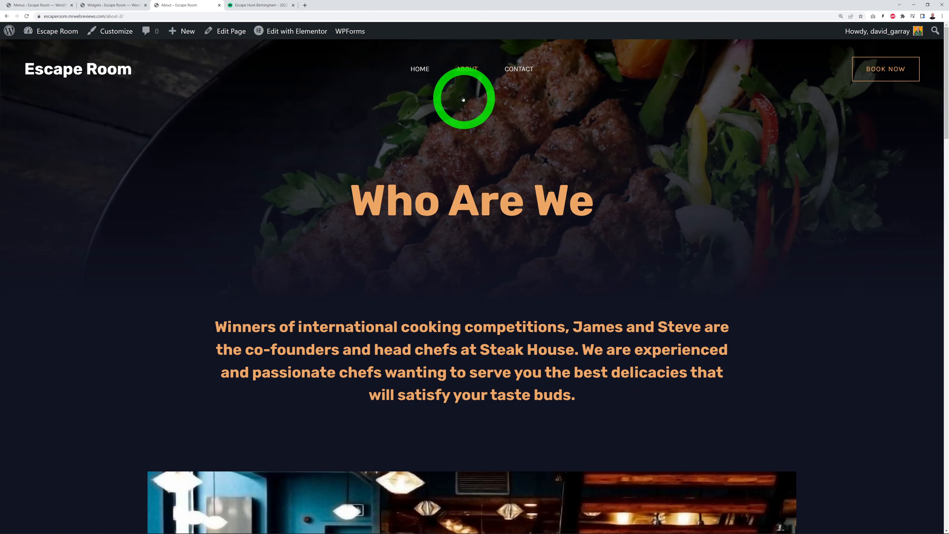
Open the live Contact page and examine its hero, address, map and message form.
left_click(513, 71)
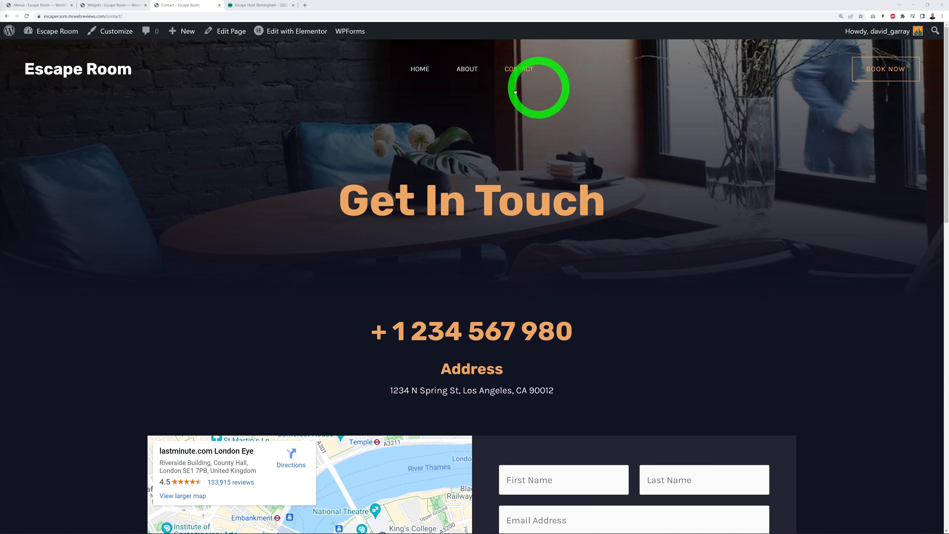
scroll(853, 306, "down", 5)
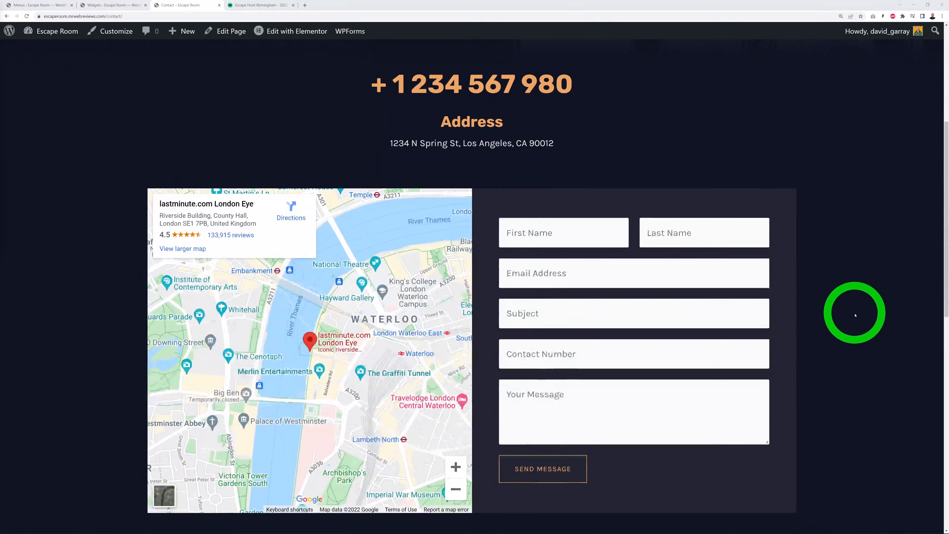
scroll(855, 316, "down", 1)
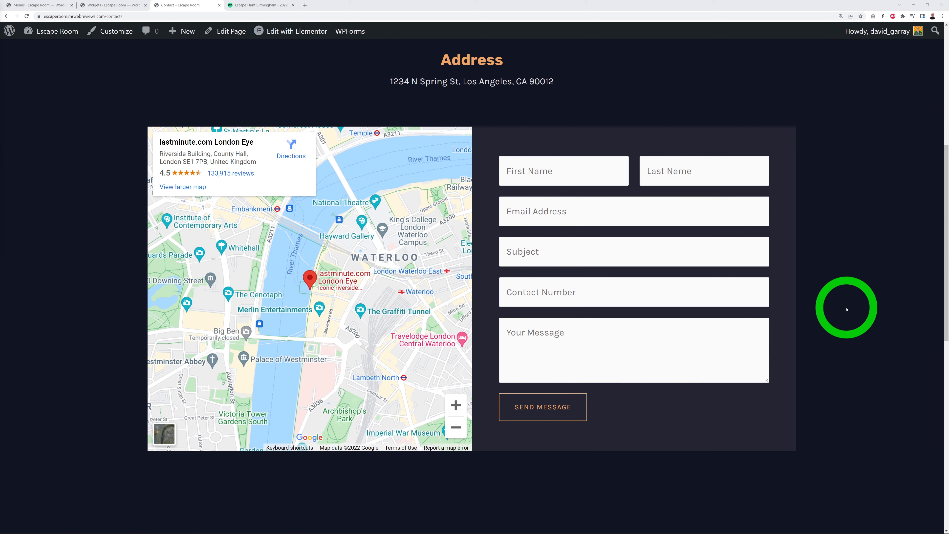
Open the Contact page in Elementor and replace the Get In Touch section's background image with our-lovely-lounge.jpg.
left_click(117, 5)
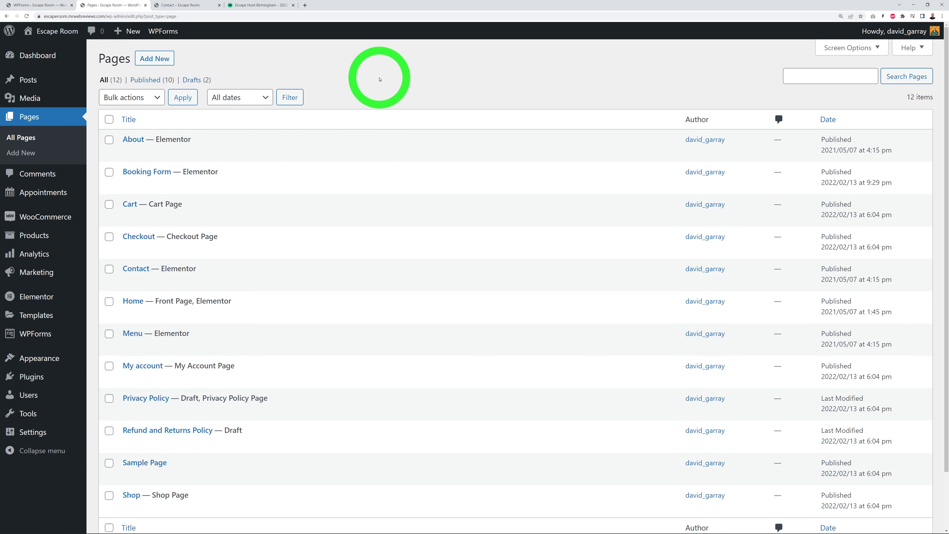
mouse_move(123, 275)
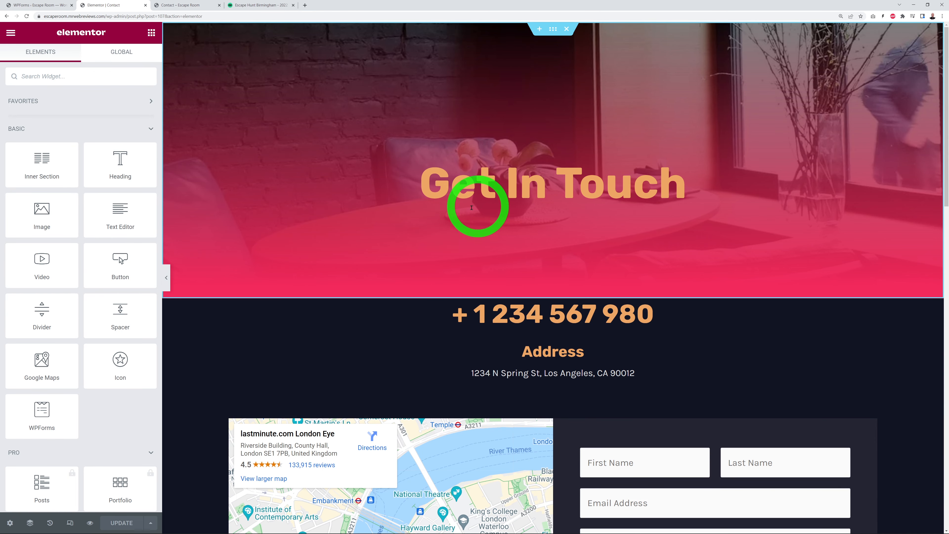
left_click(553, 29)
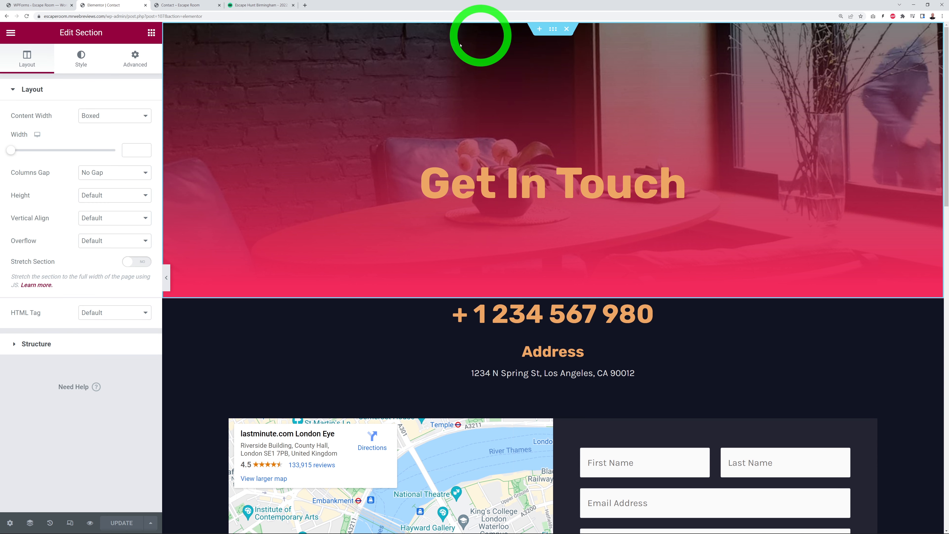
left_click(81, 66)
left_click(92, 215)
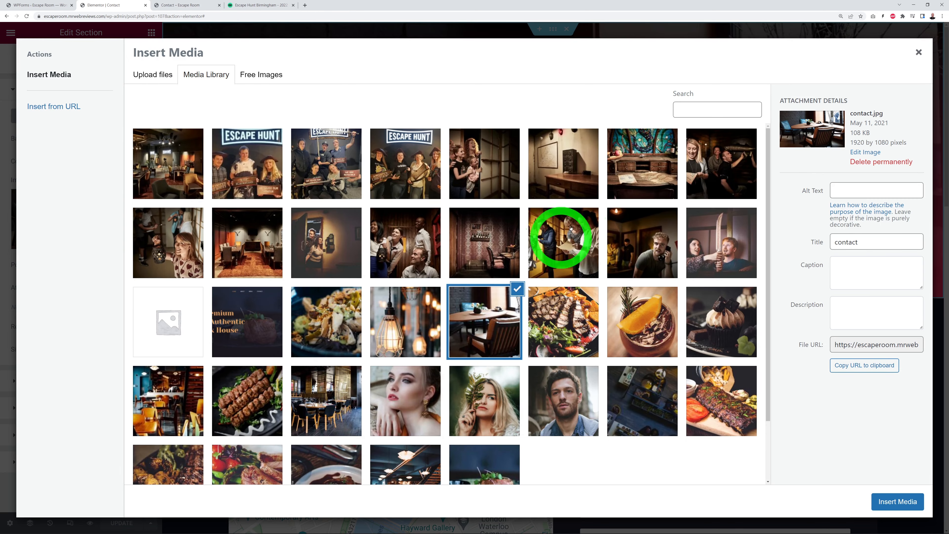
left_click(253, 239)
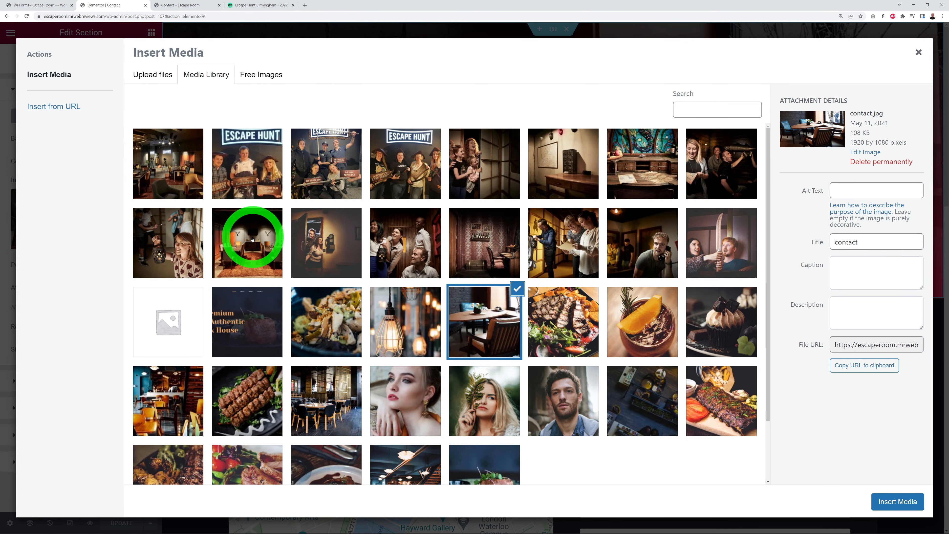
left_click(179, 186)
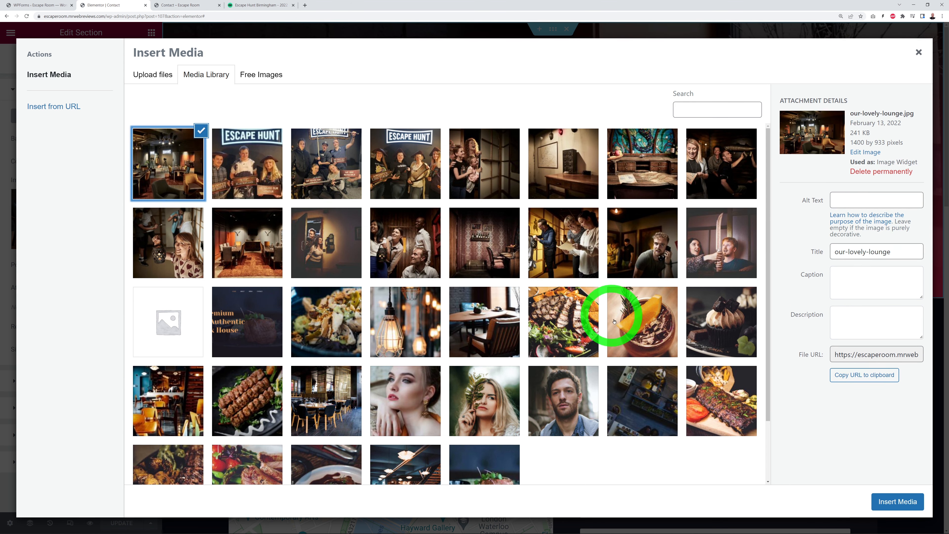
left_click(895, 502)
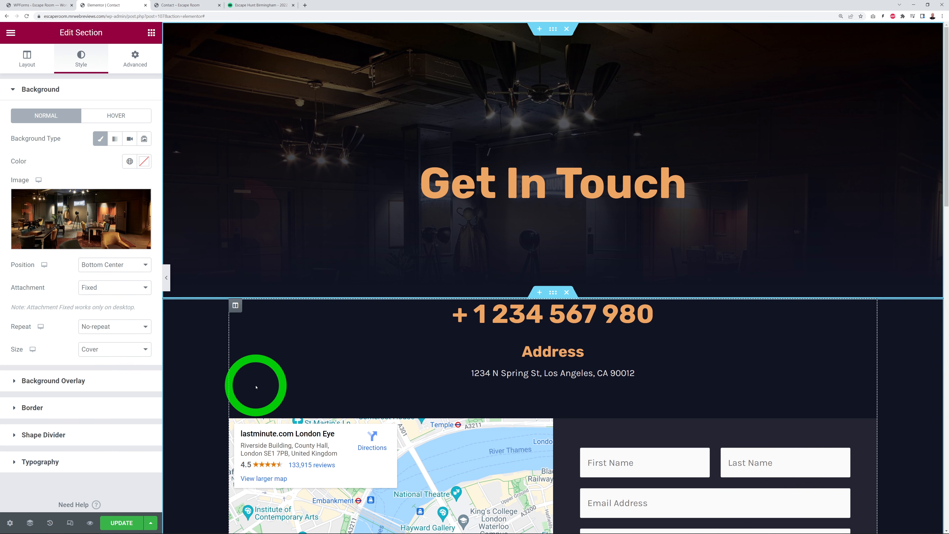
Replace the number in the heading below Get In Touch with the business's new phone number.
scroll(374, 299, "down", 1)
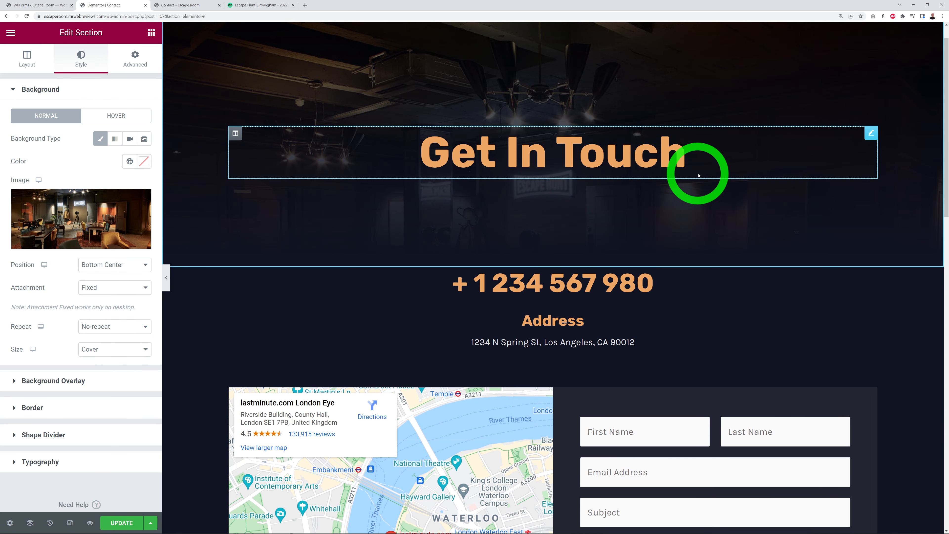
scroll(699, 243, "down", 2)
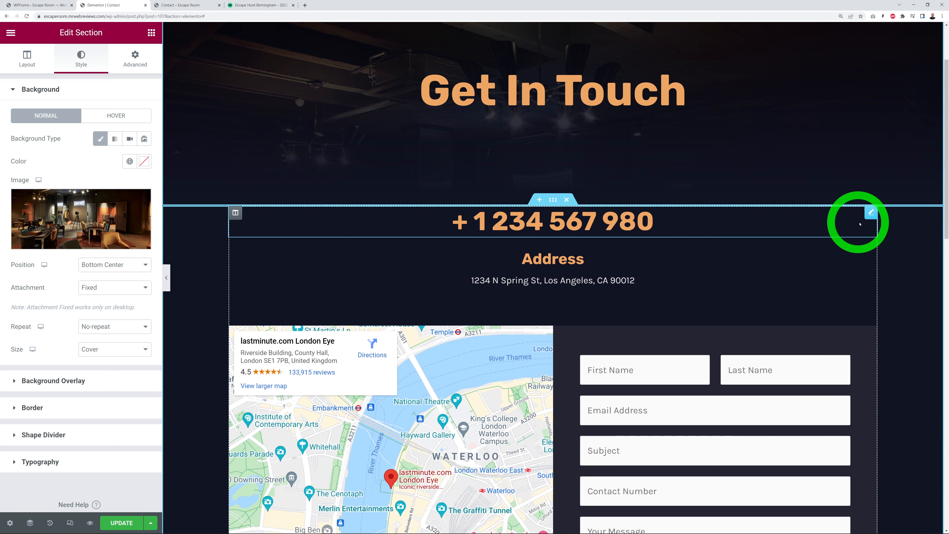
left_click(871, 213)
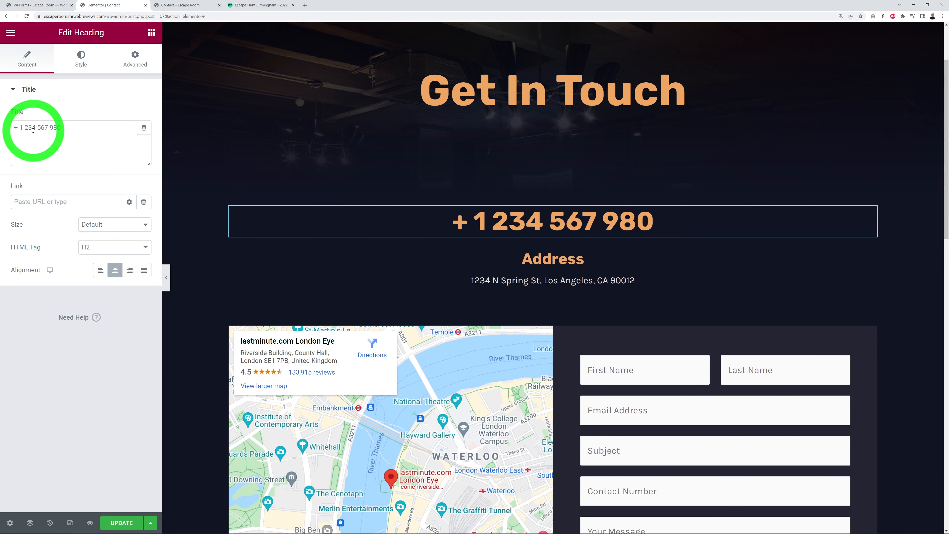
left_click_drag(23, 127, 178, 142)
key("BackSpace")
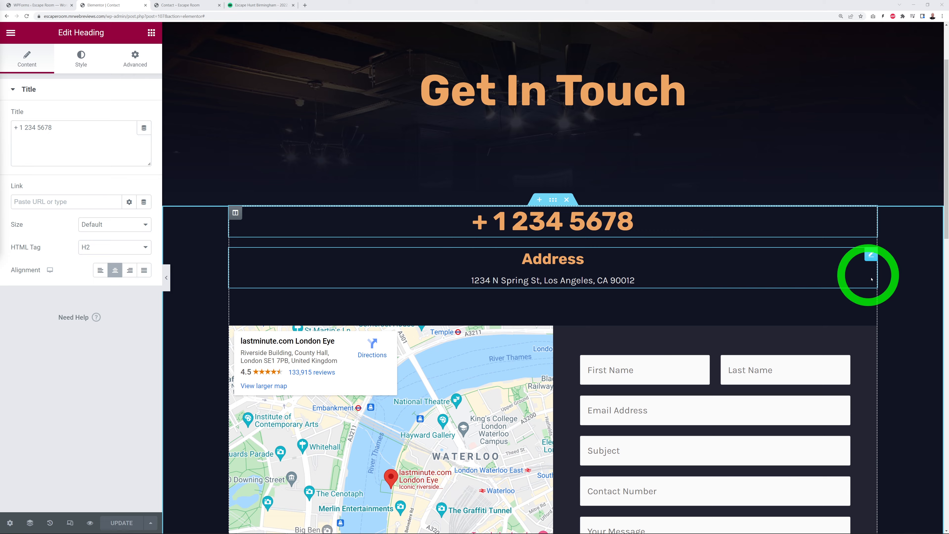
Set the Google Maps widget's location to the venue's postal address and its height to 651 px.
scroll(910, 282, "down", 5)
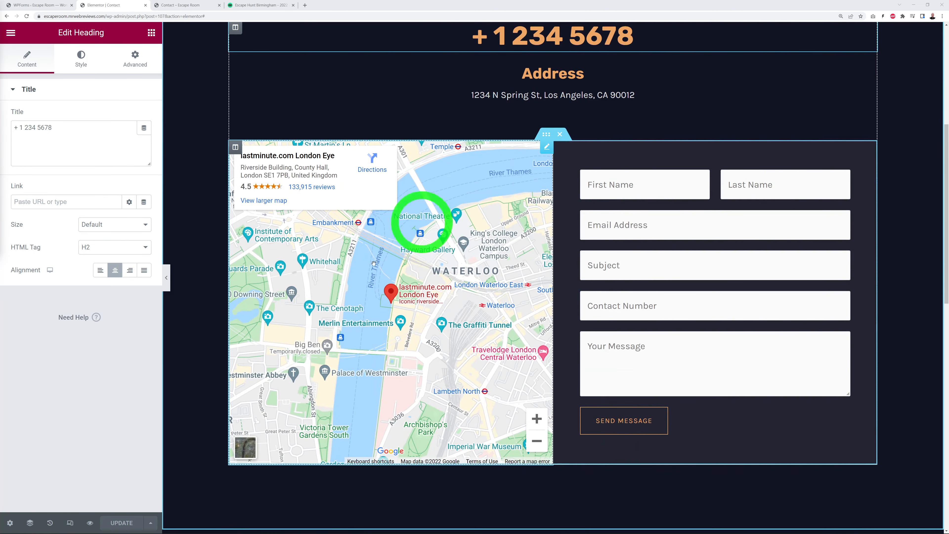
left_click(546, 146)
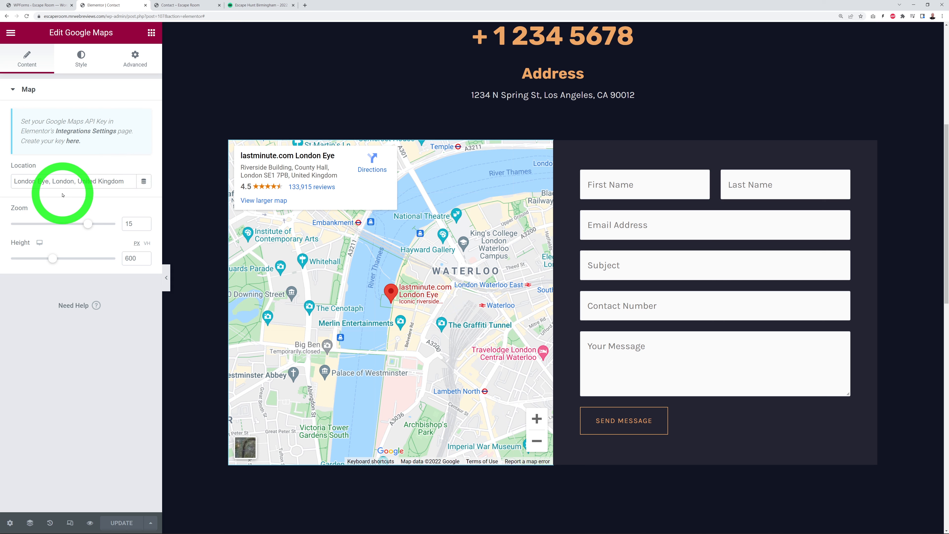
left_click_drag(126, 181, 15, 181)
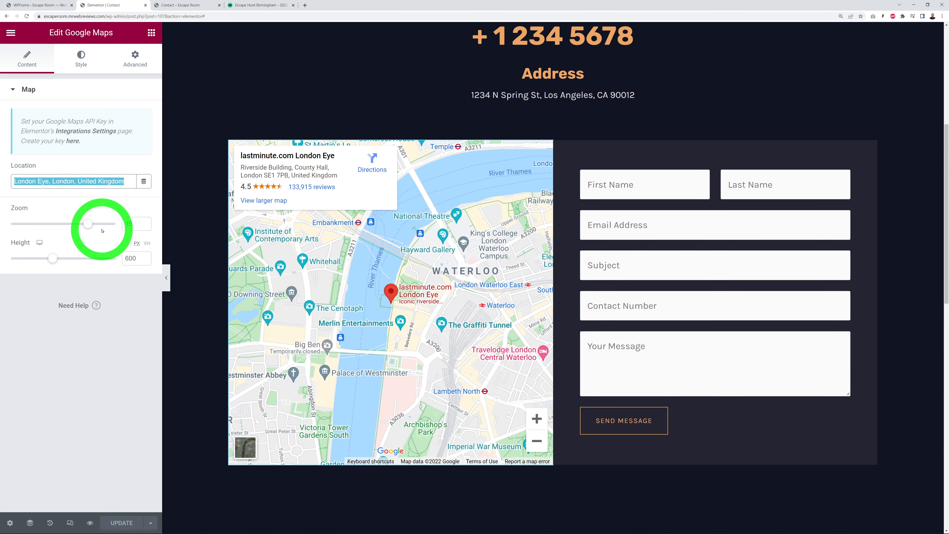
triple_click(109, 183)
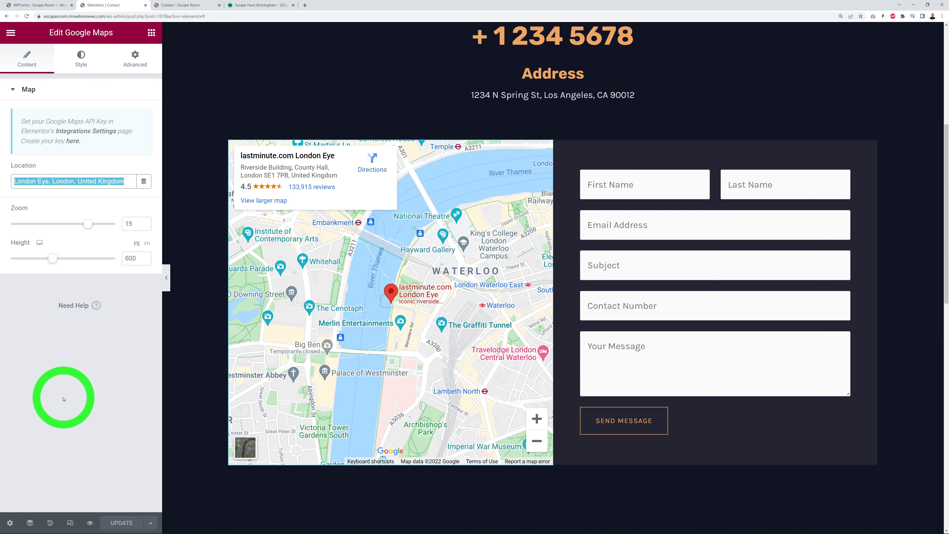
type("Pendigo Way, Marston Green, Birmingham B40 1PU")
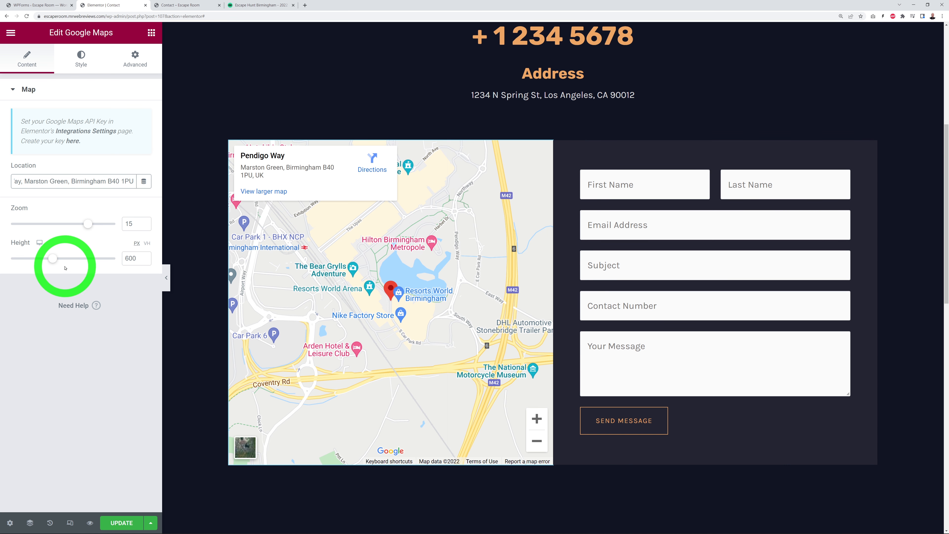
left_click_drag(52, 262, 56, 262)
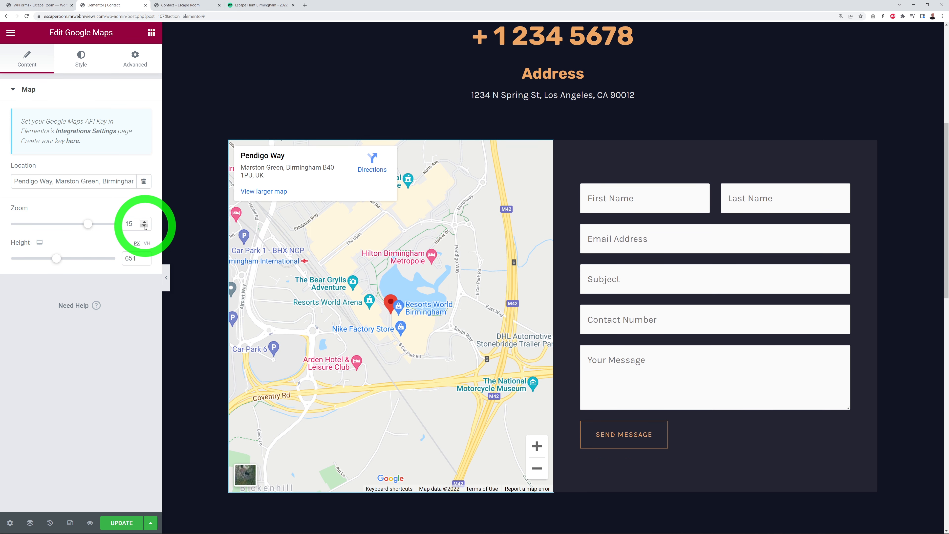
Try zoom levels 14 and 16 on the map and return the zoom to 15.
left_click(144, 226)
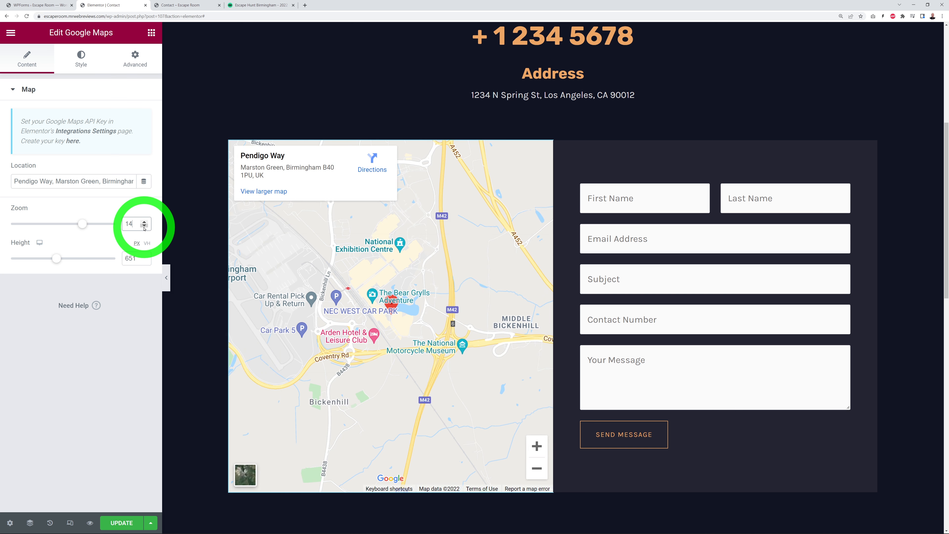
left_click(144, 223)
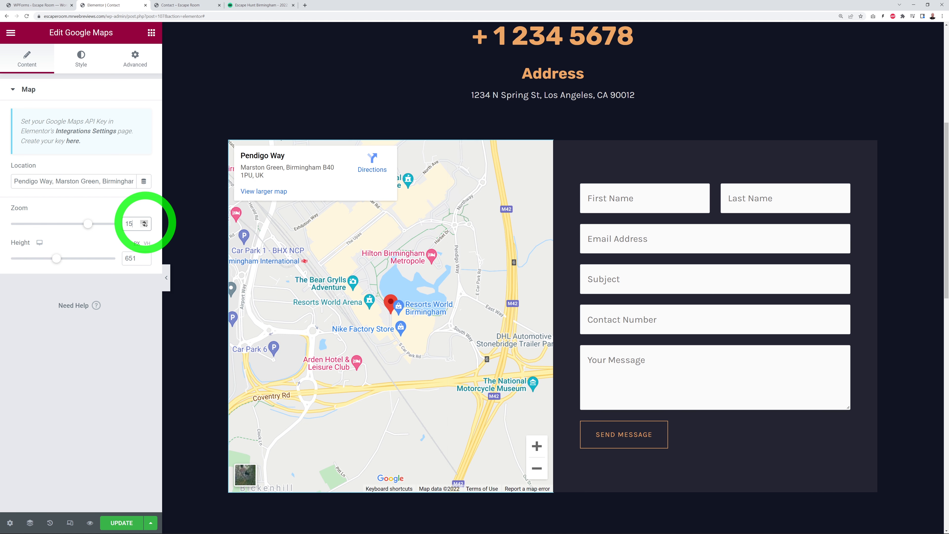
left_click(145, 223)
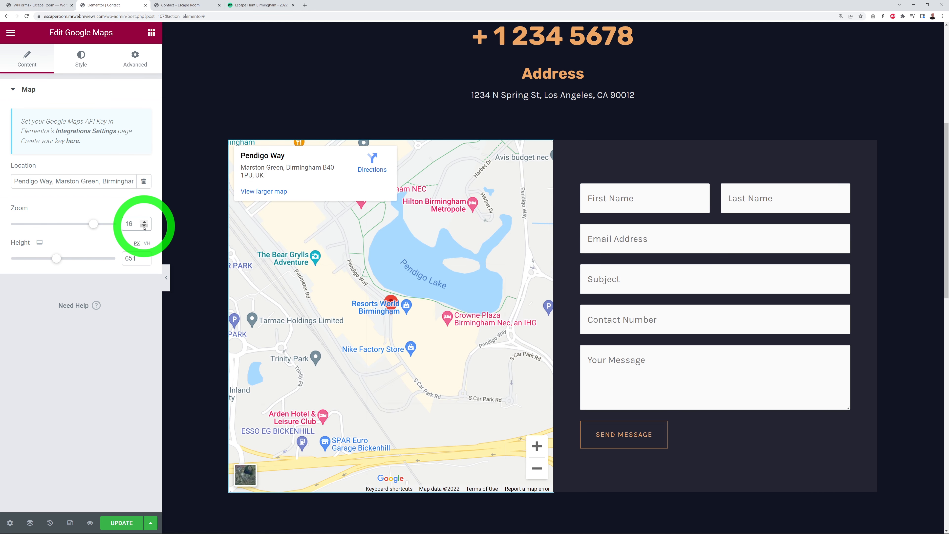
left_click(144, 226)
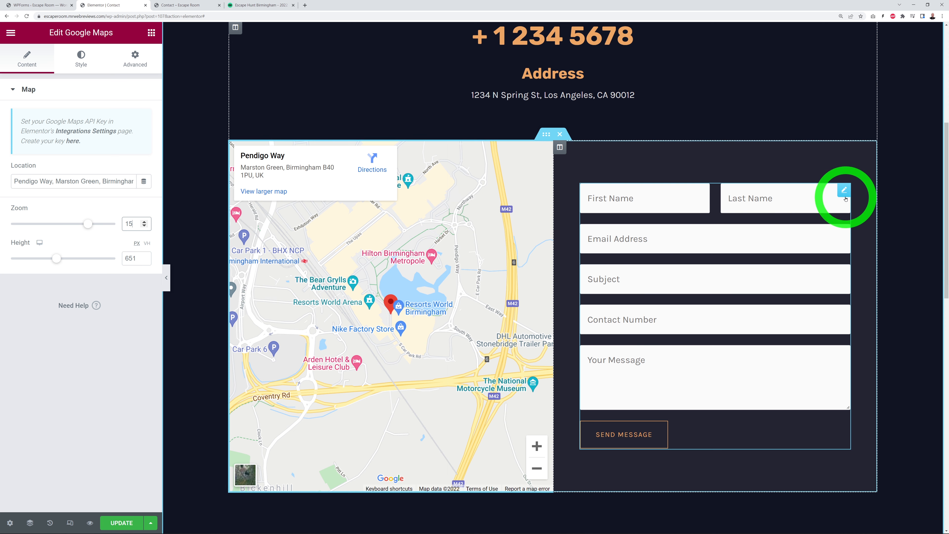
Check which form the Contact page's WPForms widget uses against the WPForms overview, keeping Contact Form selected.
left_click(844, 190)
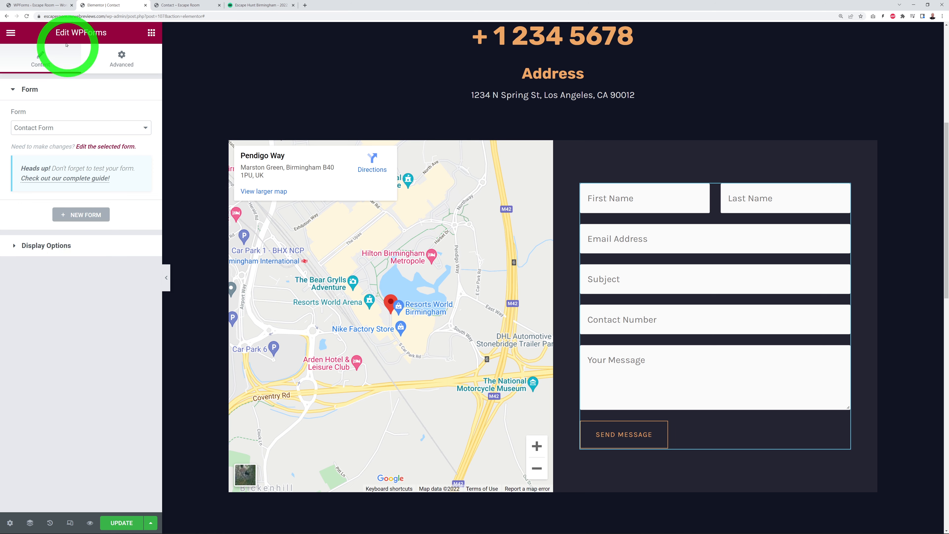
left_click(44, 8)
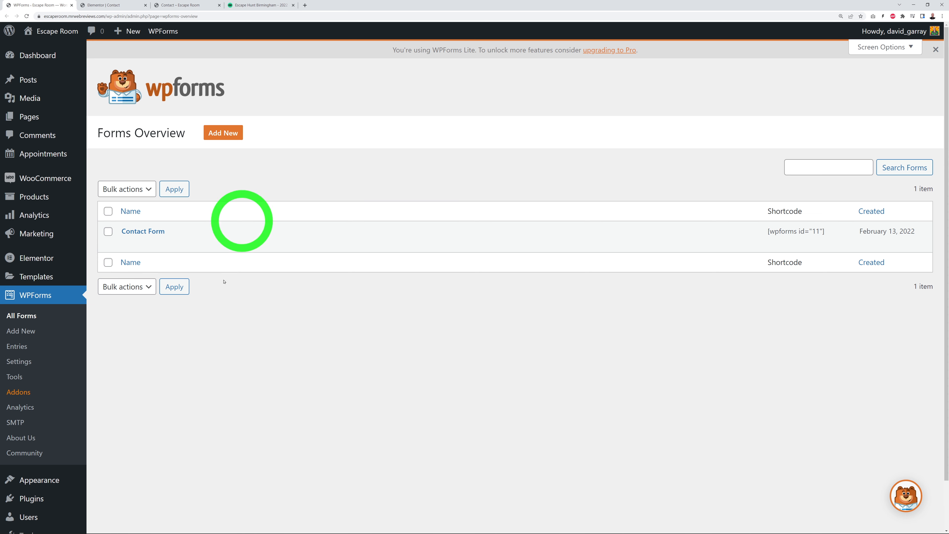
mouse_move(50, 56)
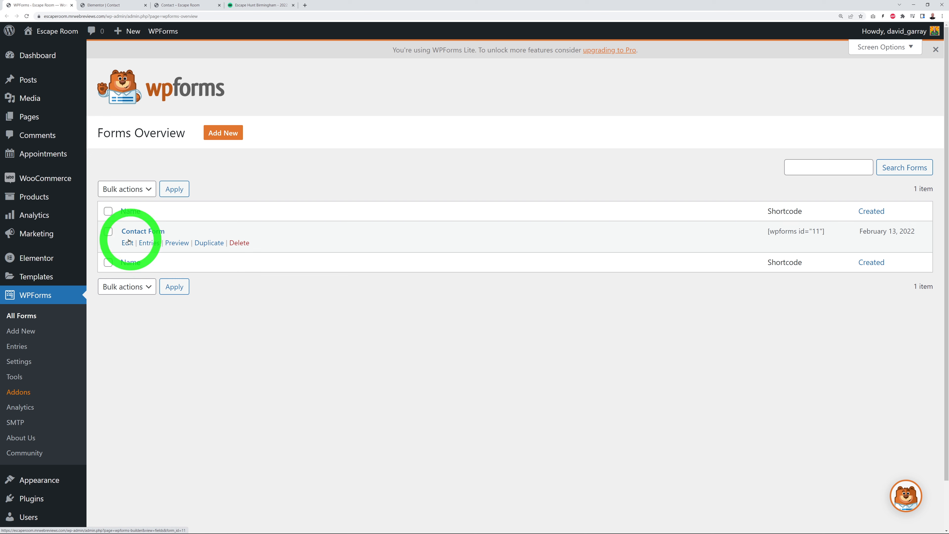
left_click(100, 5)
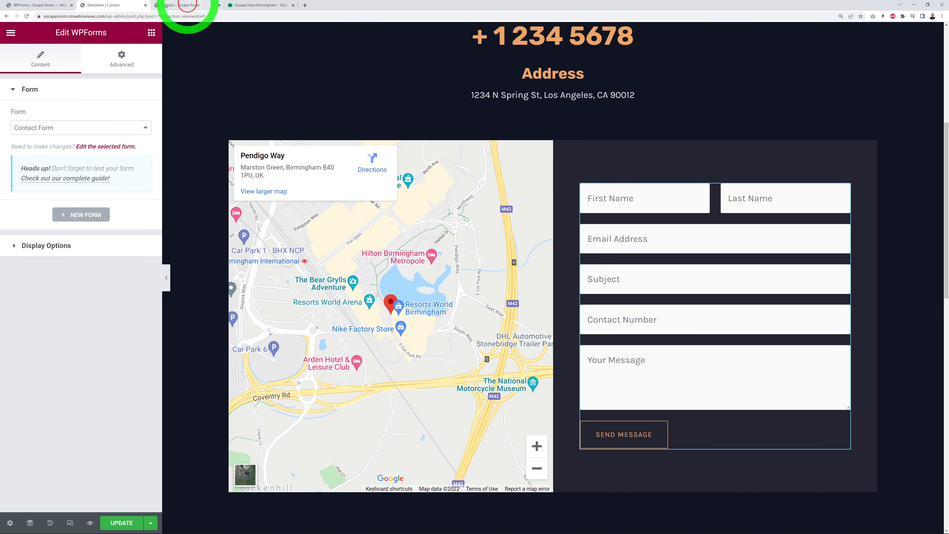
left_click(143, 128)
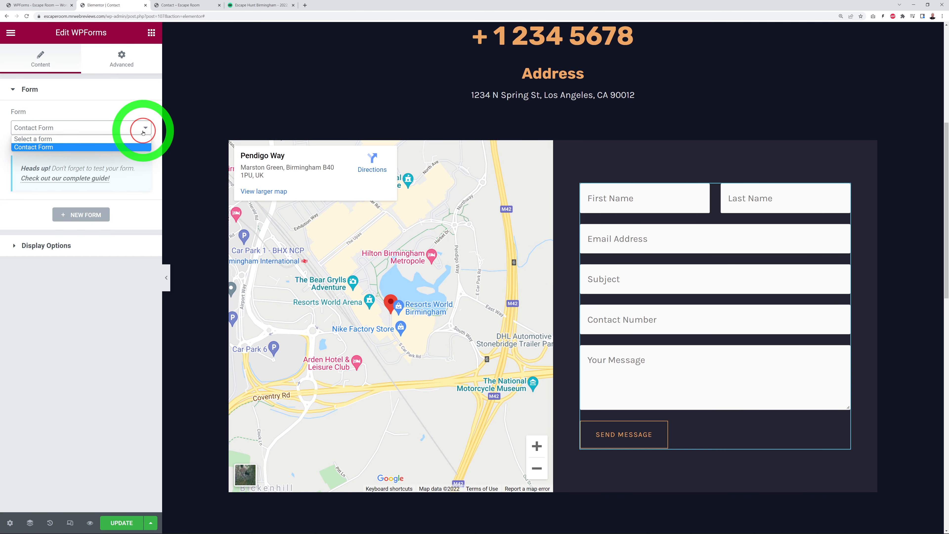
left_click(143, 132)
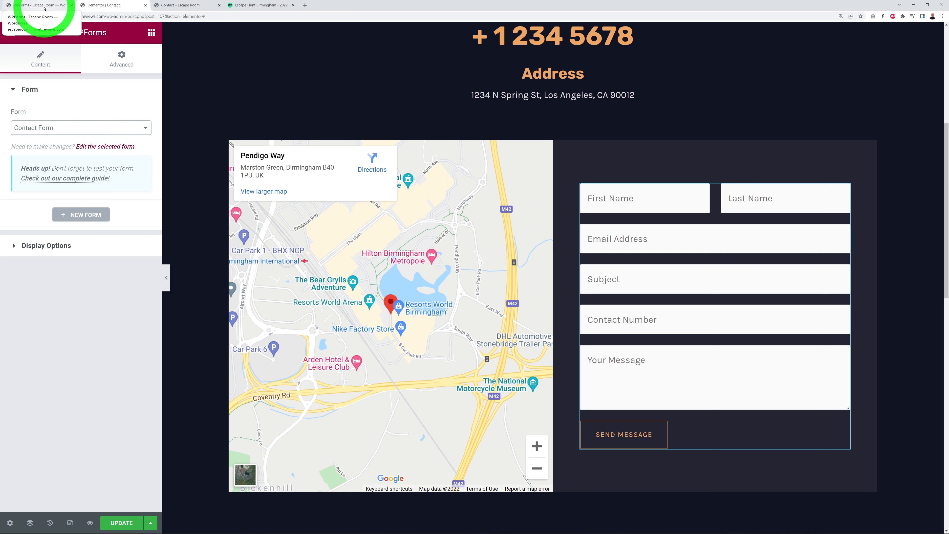
left_click(142, 129)
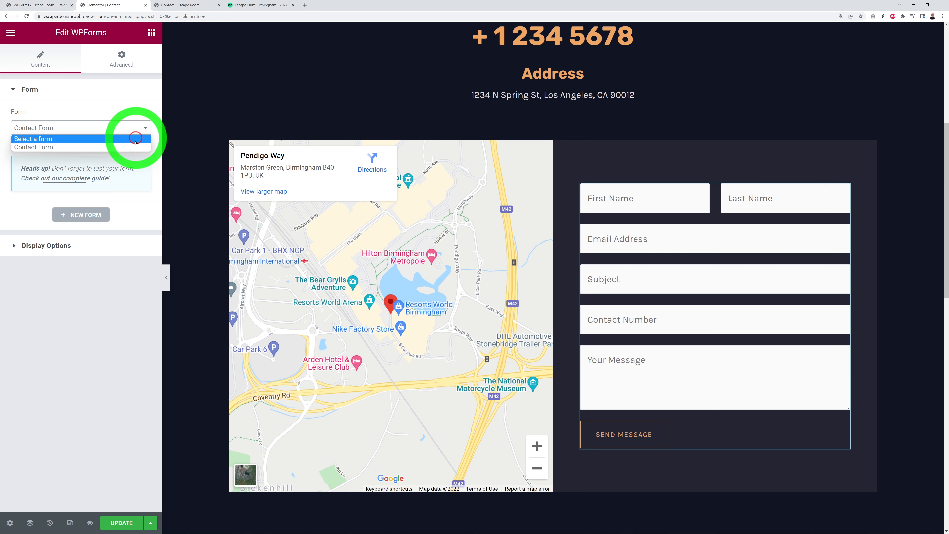
left_click(134, 146)
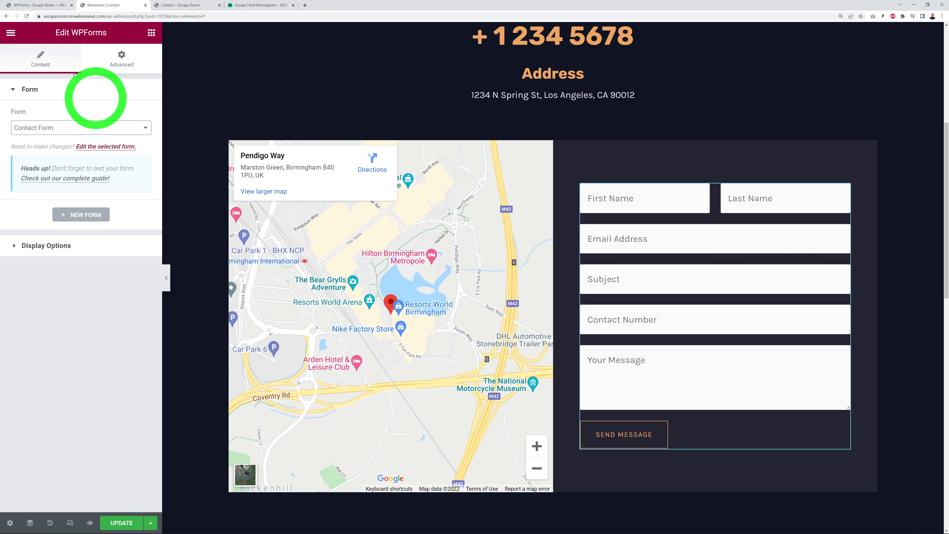
Switch to the WPForms overview and open Contact Form for editing in the form builder.
left_click(38, 5)
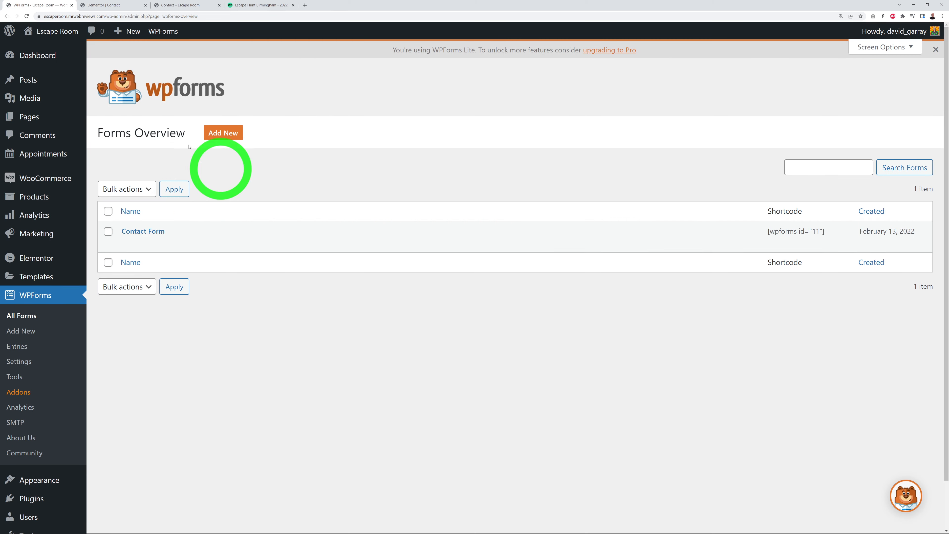
mouse_move(144, 233)
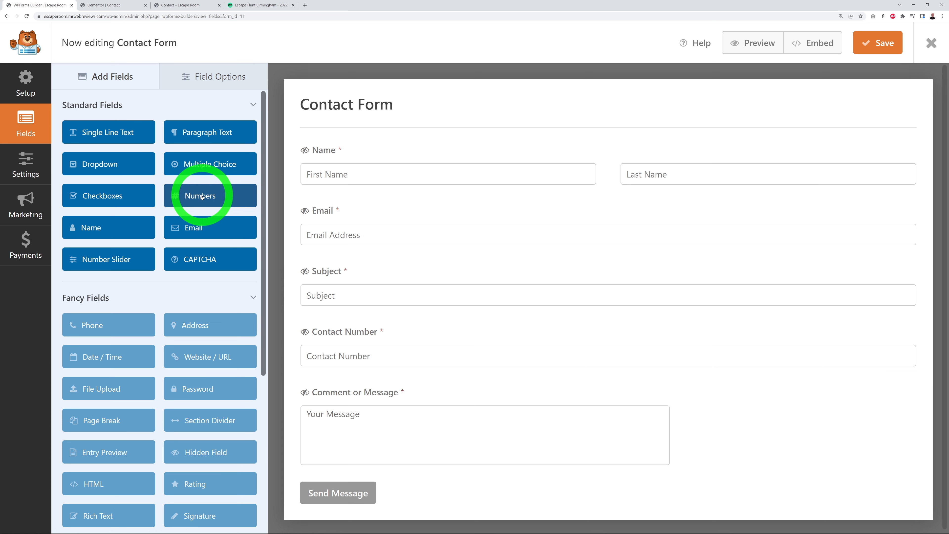
Try adding a Numbers field between Email and Subject, and delete that field again.
left_click_drag(200, 200, 386, 258)
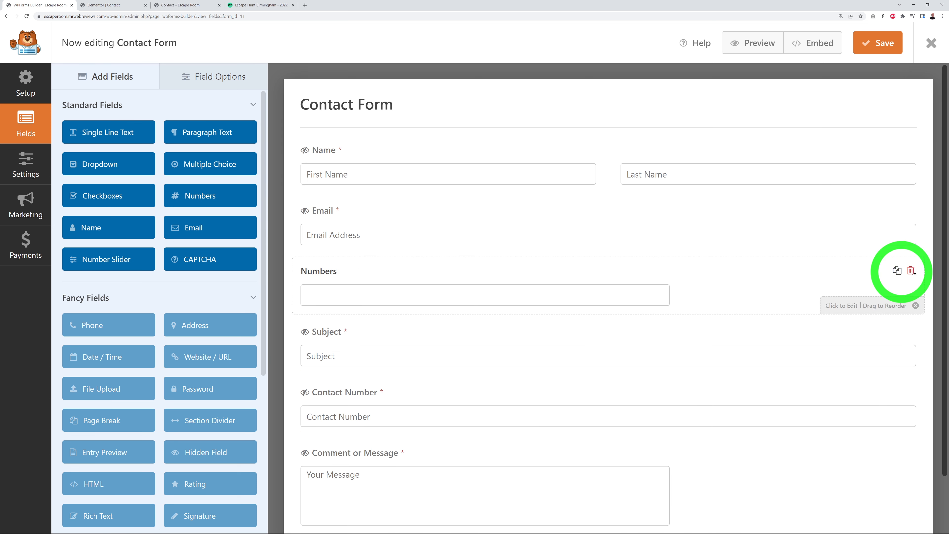
left_click(911, 271)
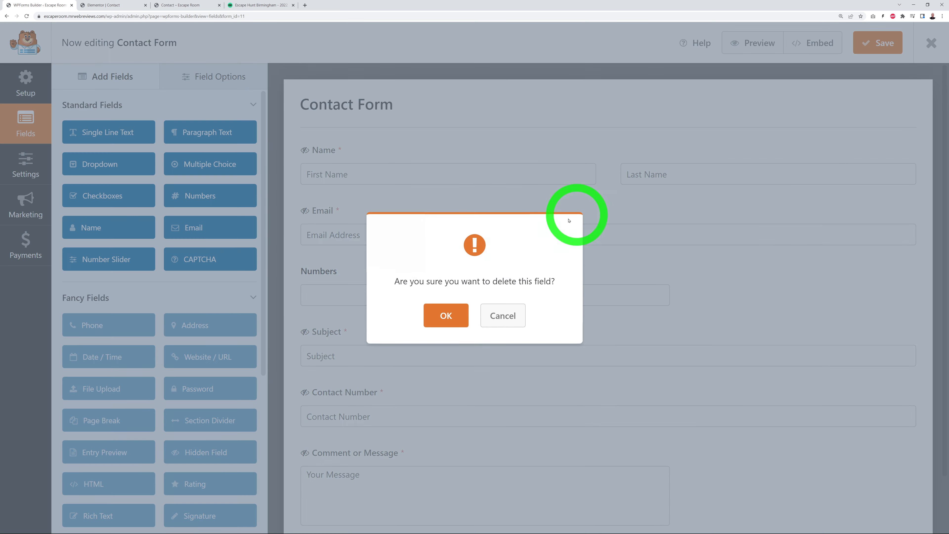
left_click(455, 328)
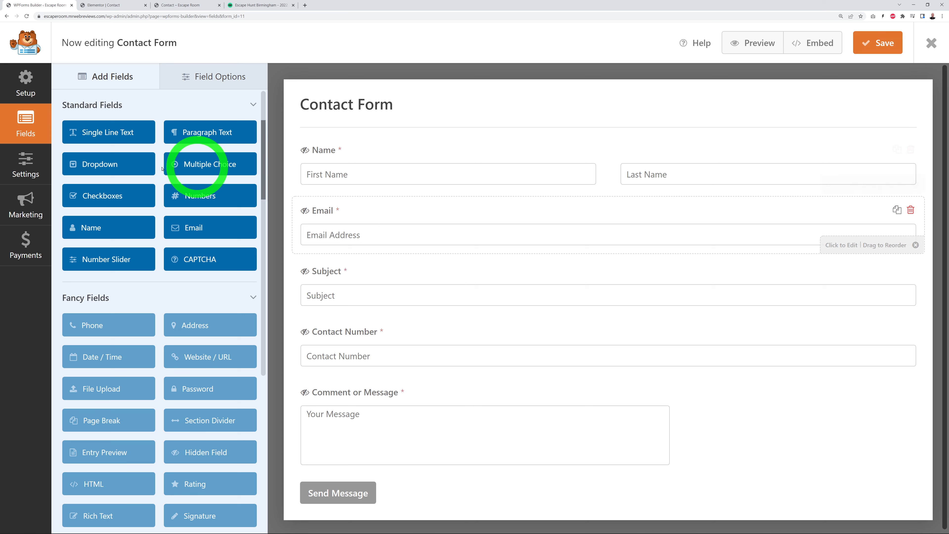
In the form's notification settings, replace the Send To Email Address with the business email and save the form.
left_click(28, 170)
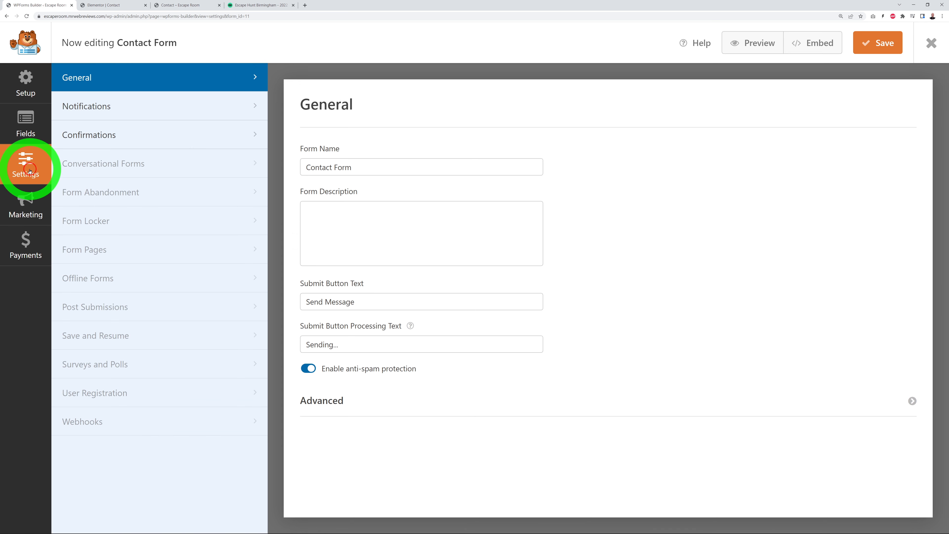
left_click(106, 113)
scroll(669, 329, "down", 3)
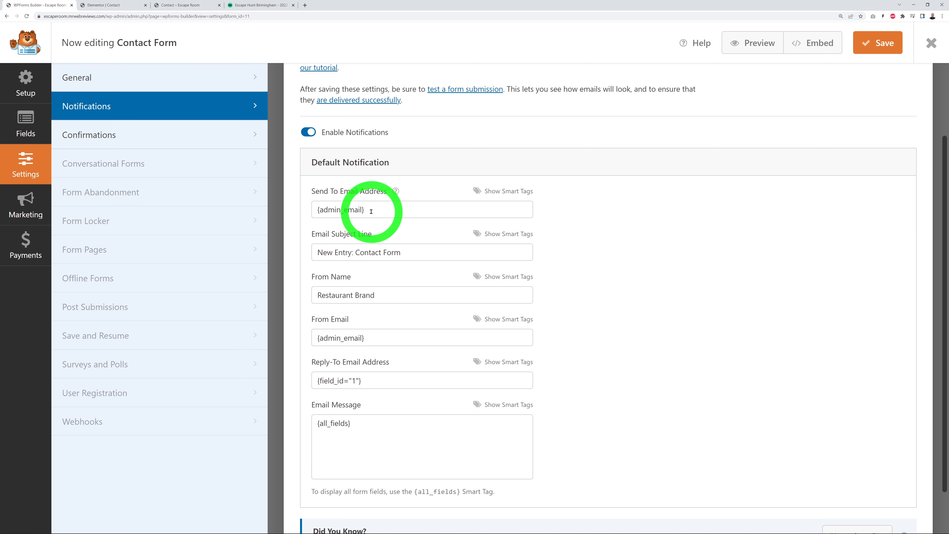
left_click_drag(315, 210, 379, 211)
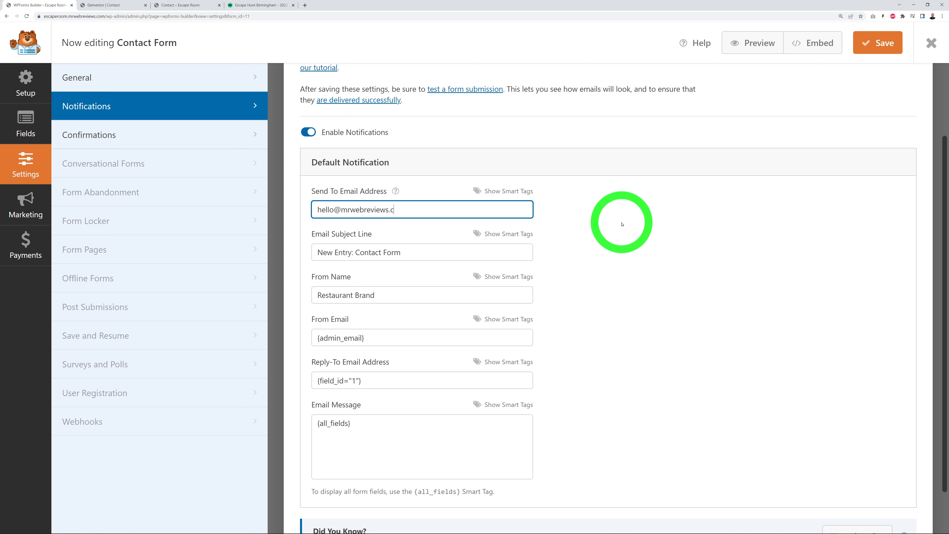
left_click(874, 42)
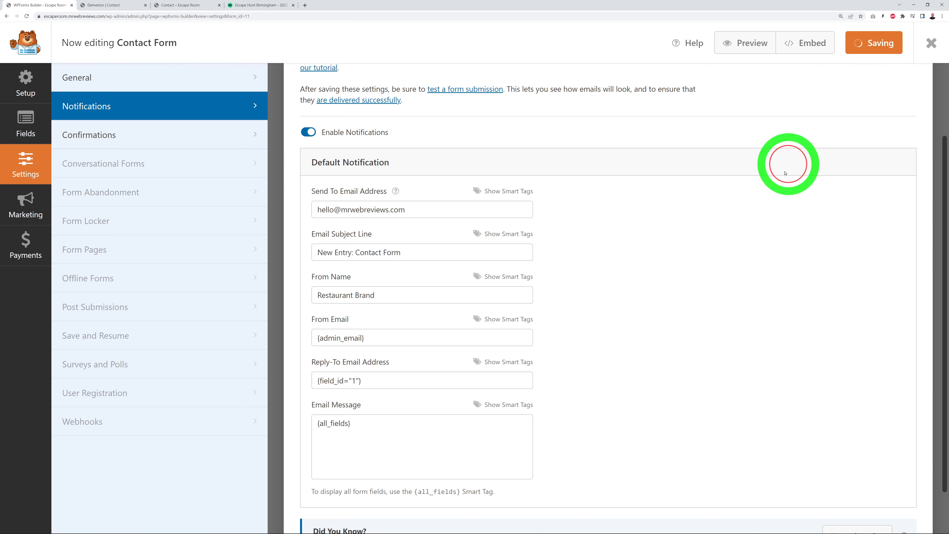
Check the form's confirmation settings, and update the Contact page in Elementor.
left_click(106, 138)
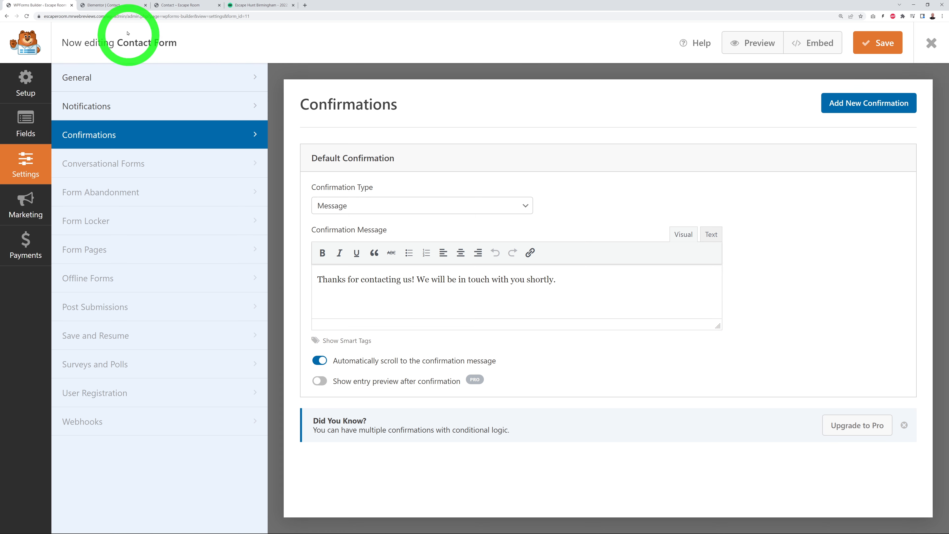
left_click(111, 7)
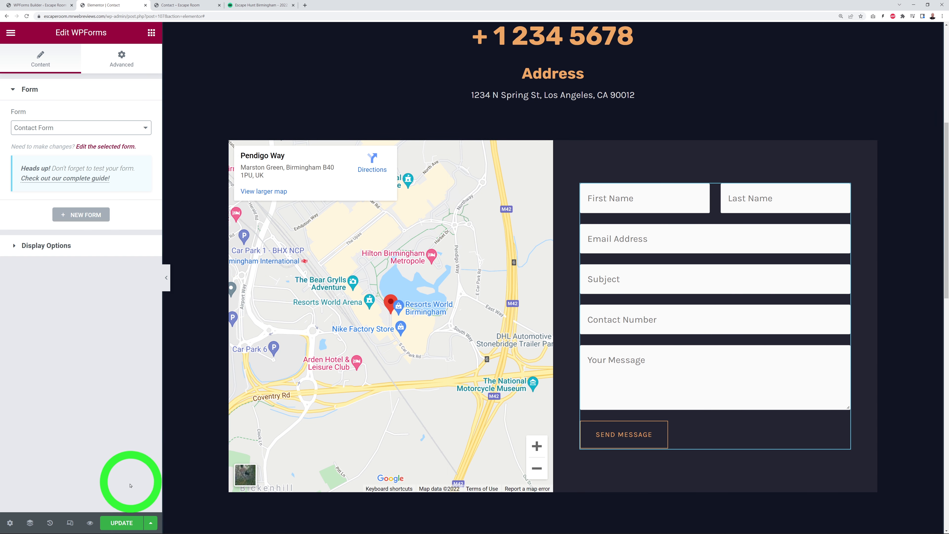
left_click(123, 522)
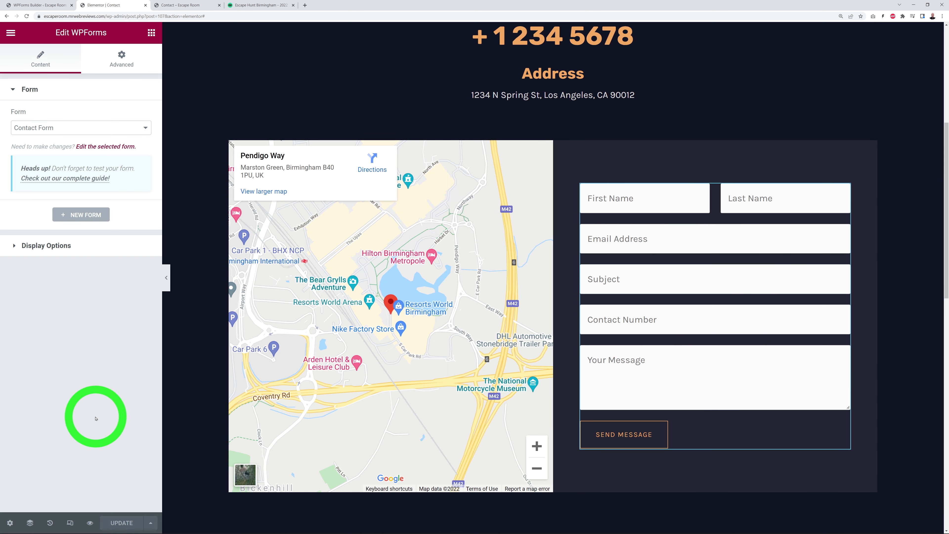
Reload the live Contact page and send a test form with contact details, subject Test and message "This is a test message from the contact form".
left_click(180, 6)
left_click(27, 16)
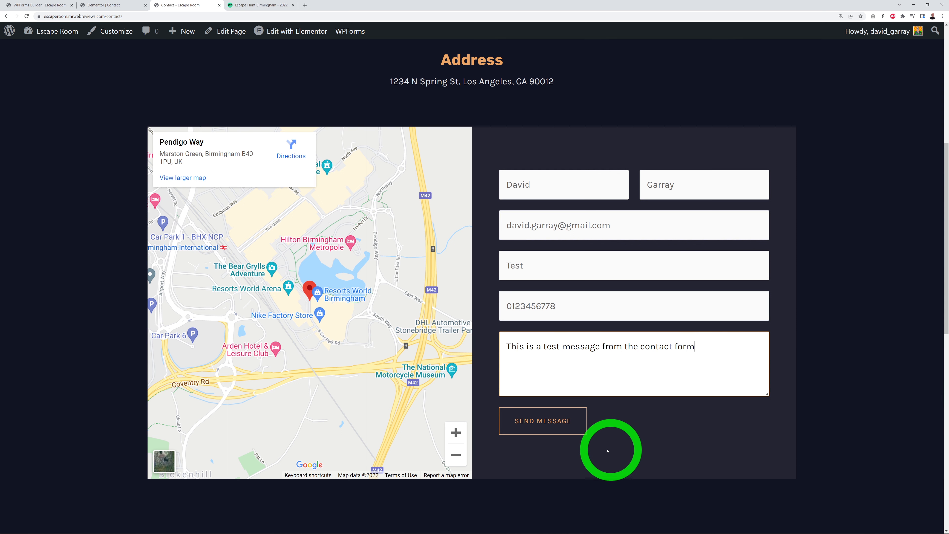
left_click(573, 424)
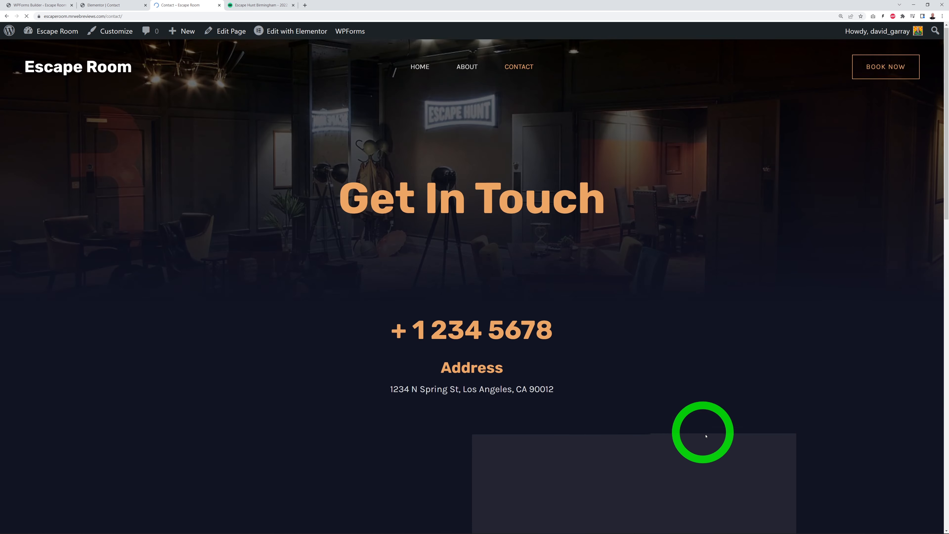
Open the live homepage and review the finished site from the hero downwards.
scroll(654, 389, "up", 5)
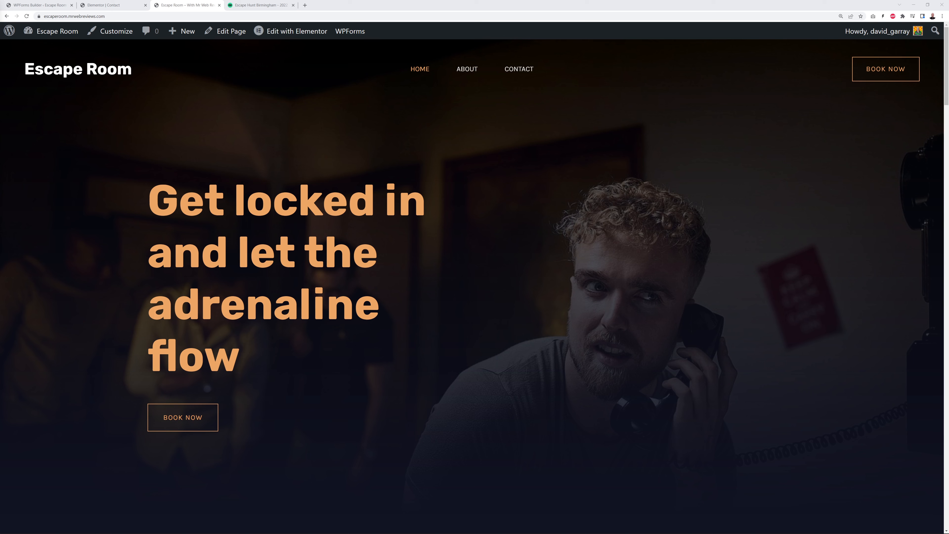
left_click_drag(947, 78, 947, 271)
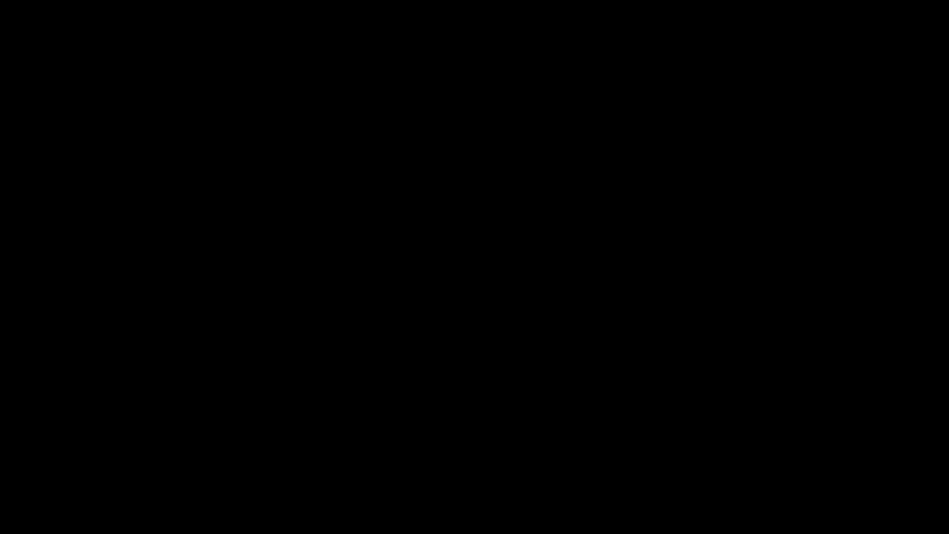